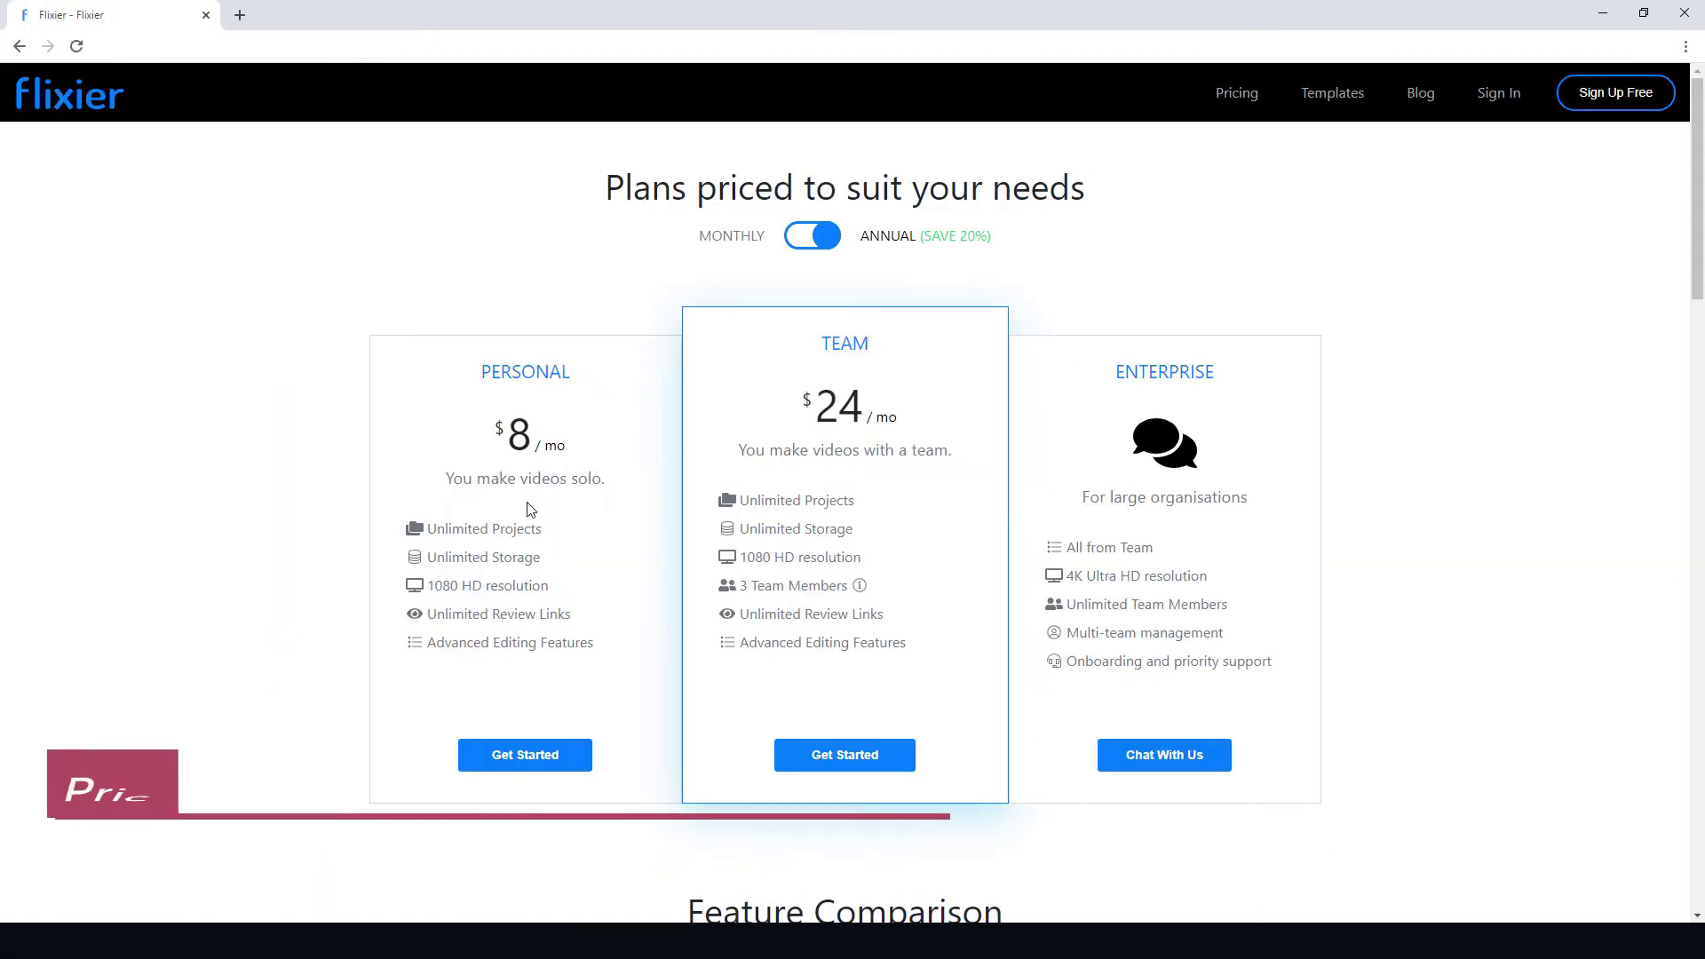
Review the pricing plans and the feature comparison table for the Free, Personal, Team and Enterprise tiers.
scroll(561, 522, down, 8)
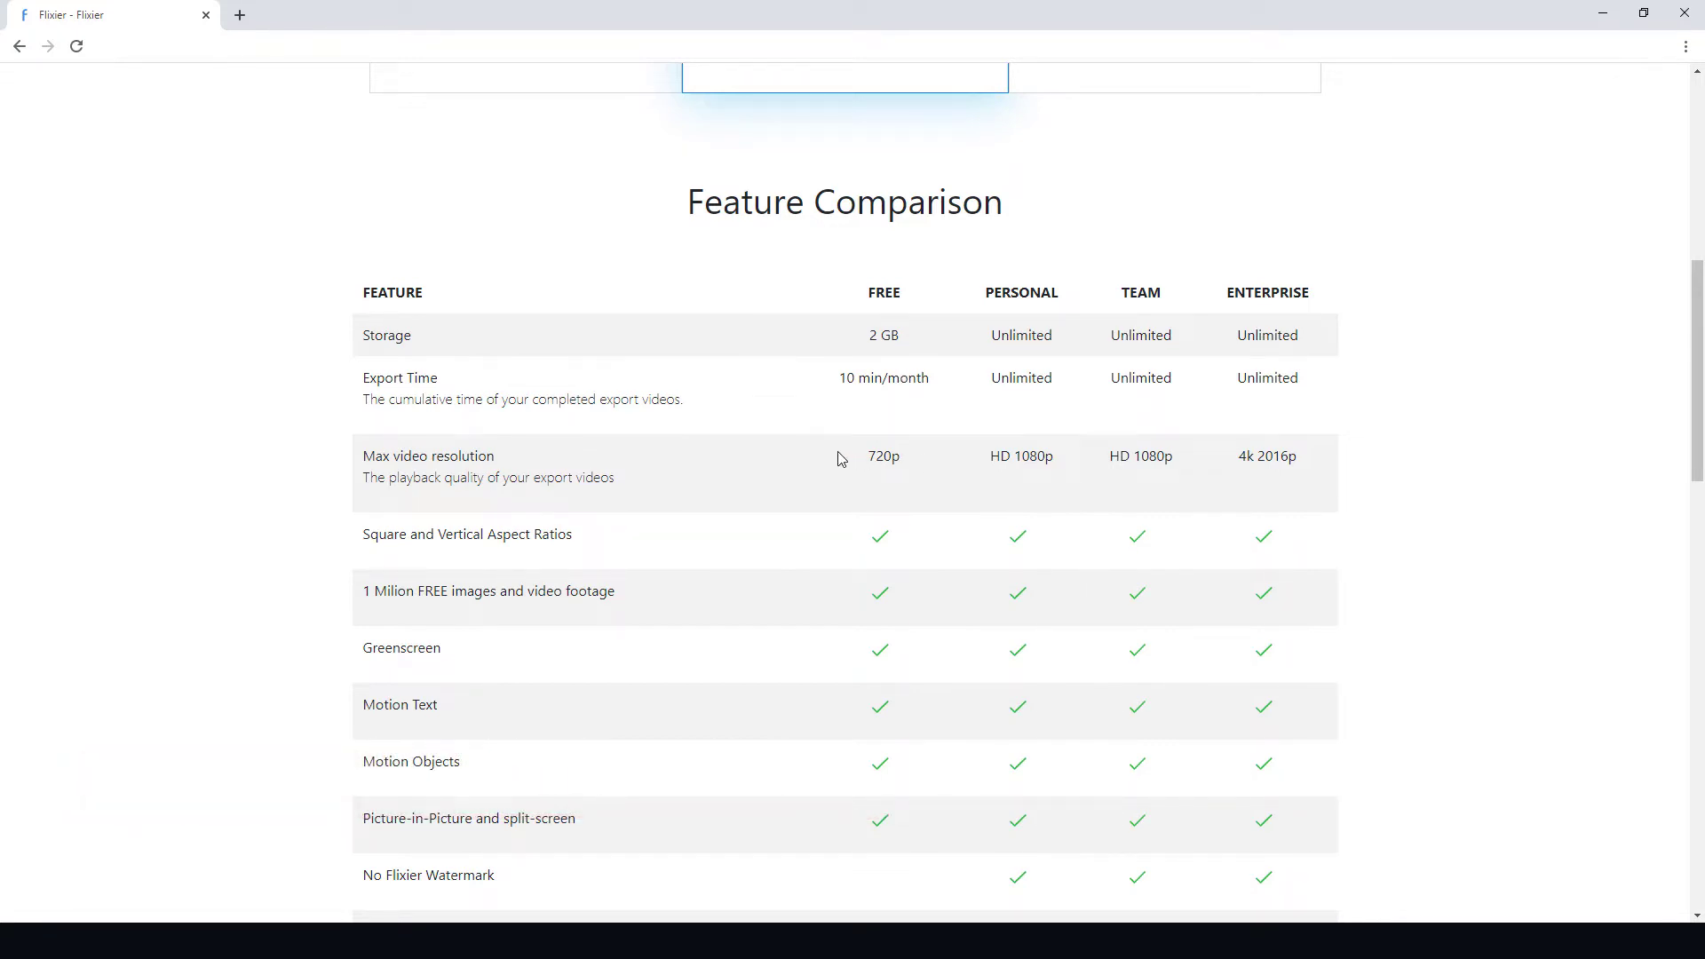
scroll(840, 459, down, 6)
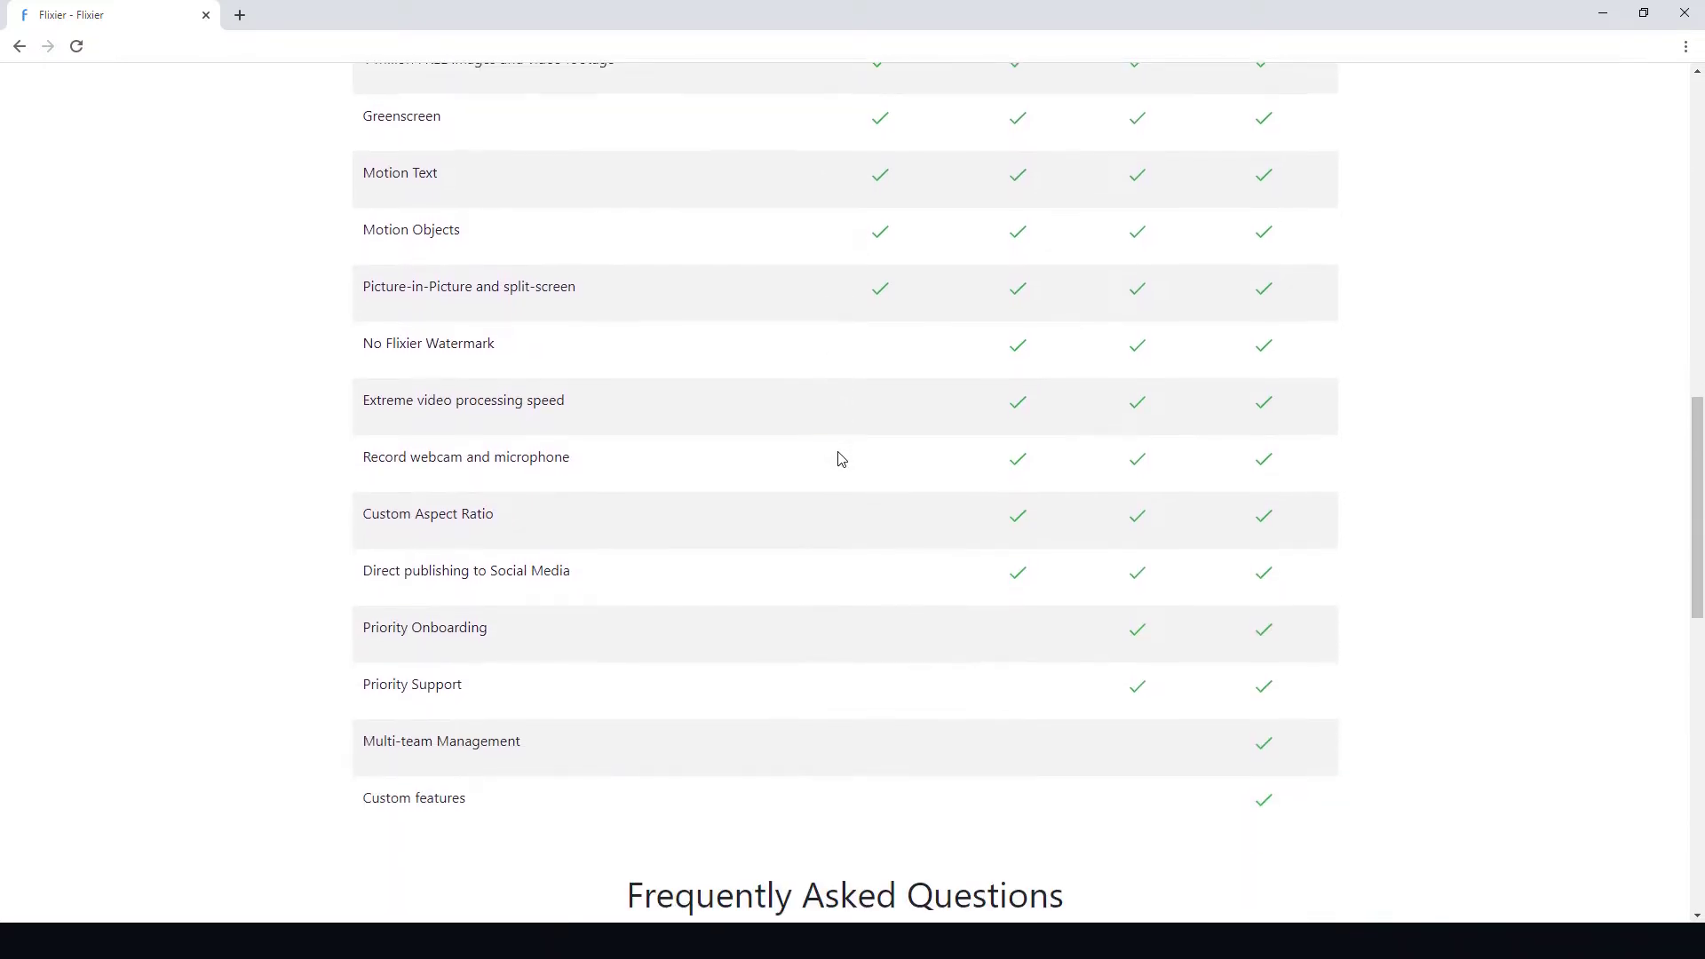
scroll(839, 458, down, 4)
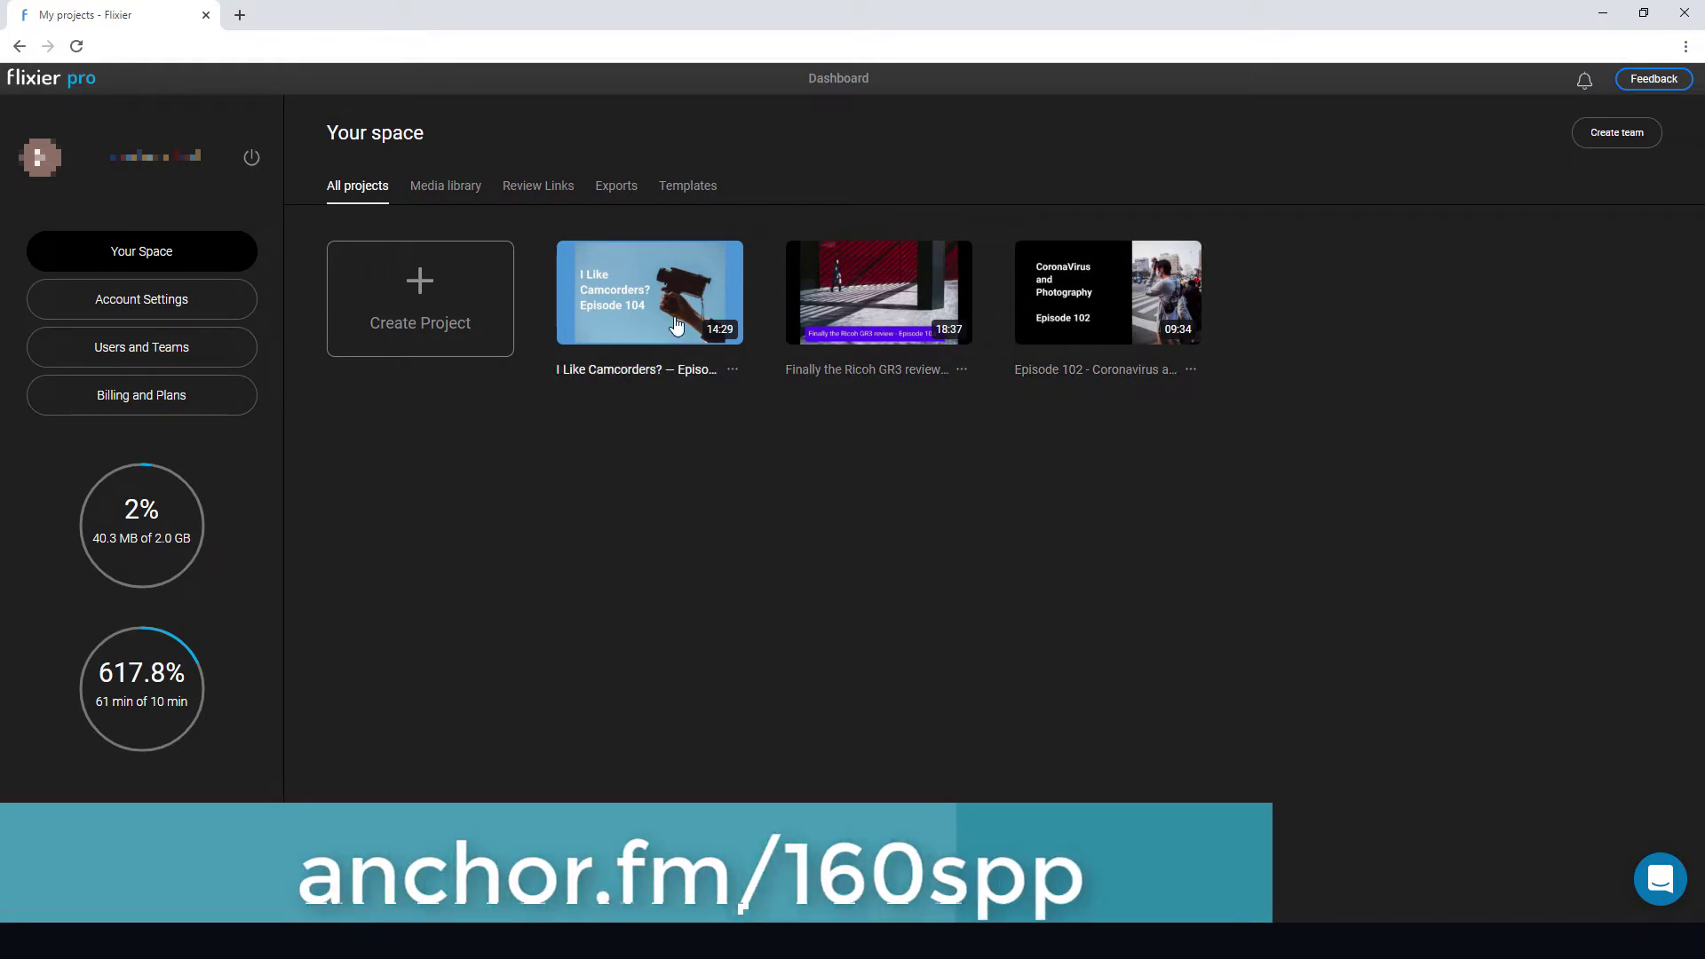
Open the project "I Like Camcorders? — Episode 104" and view the available media import and recording sources.
click(654, 402)
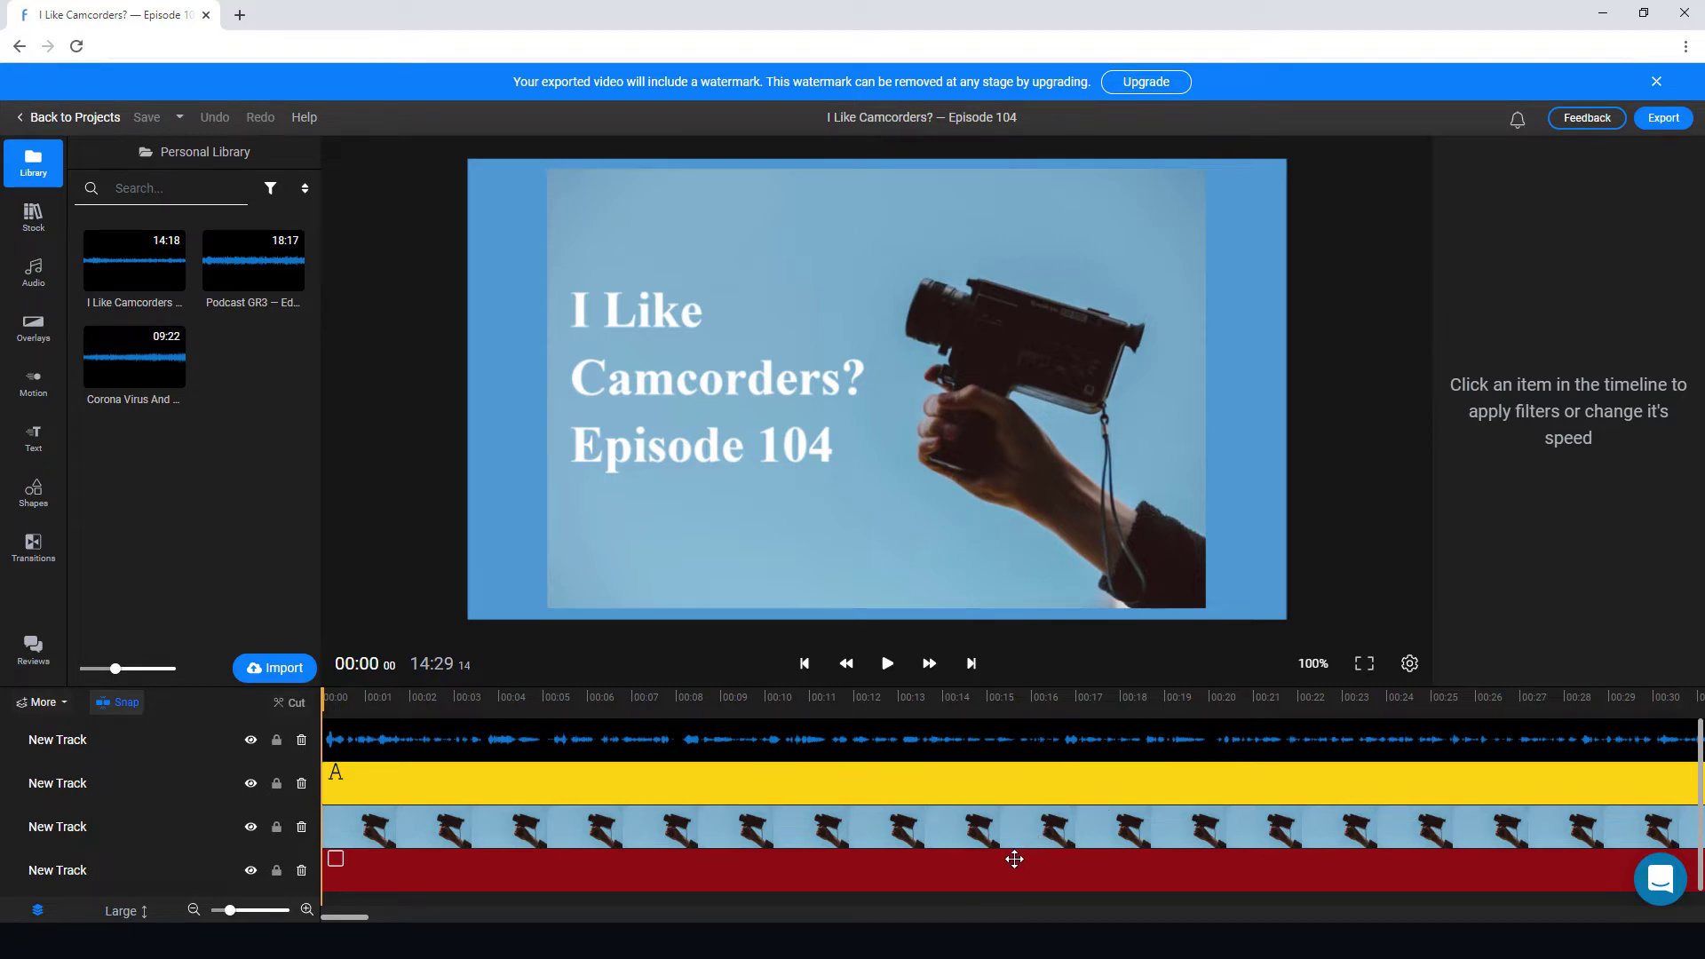
click(296, 671)
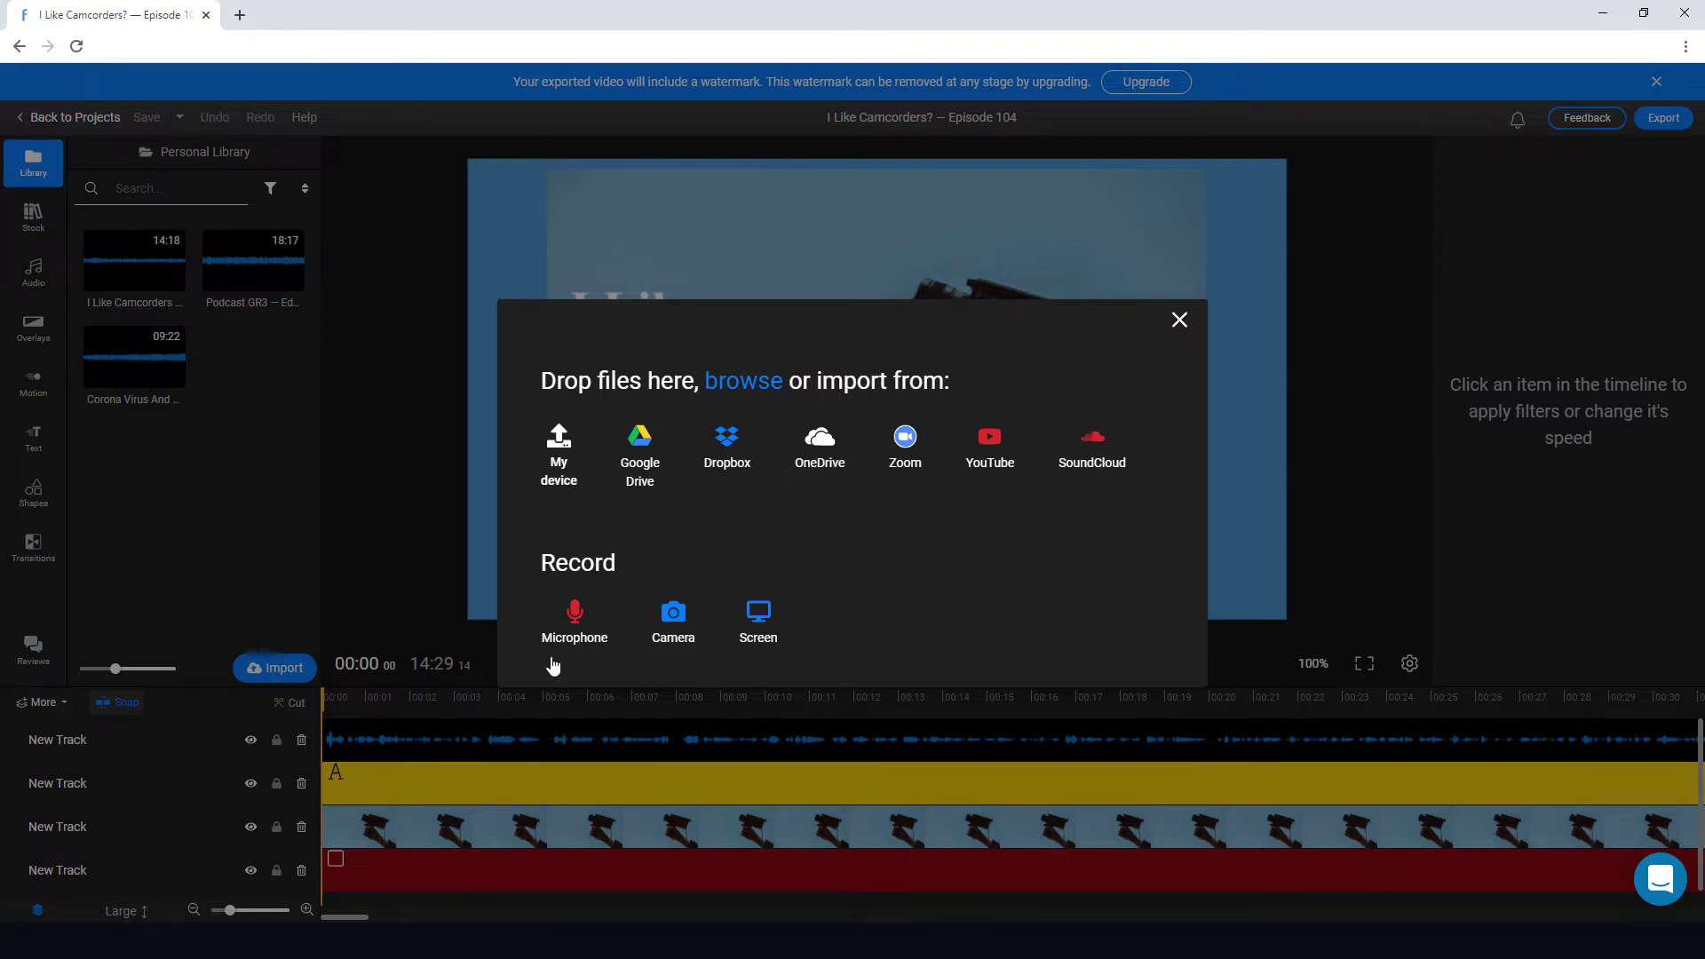
click(1179, 322)
Browse the stock media from Unsplash, Pixabay and Pexels, previewing the "rainy, rain, night" video from Pixabay.
click(39, 217)
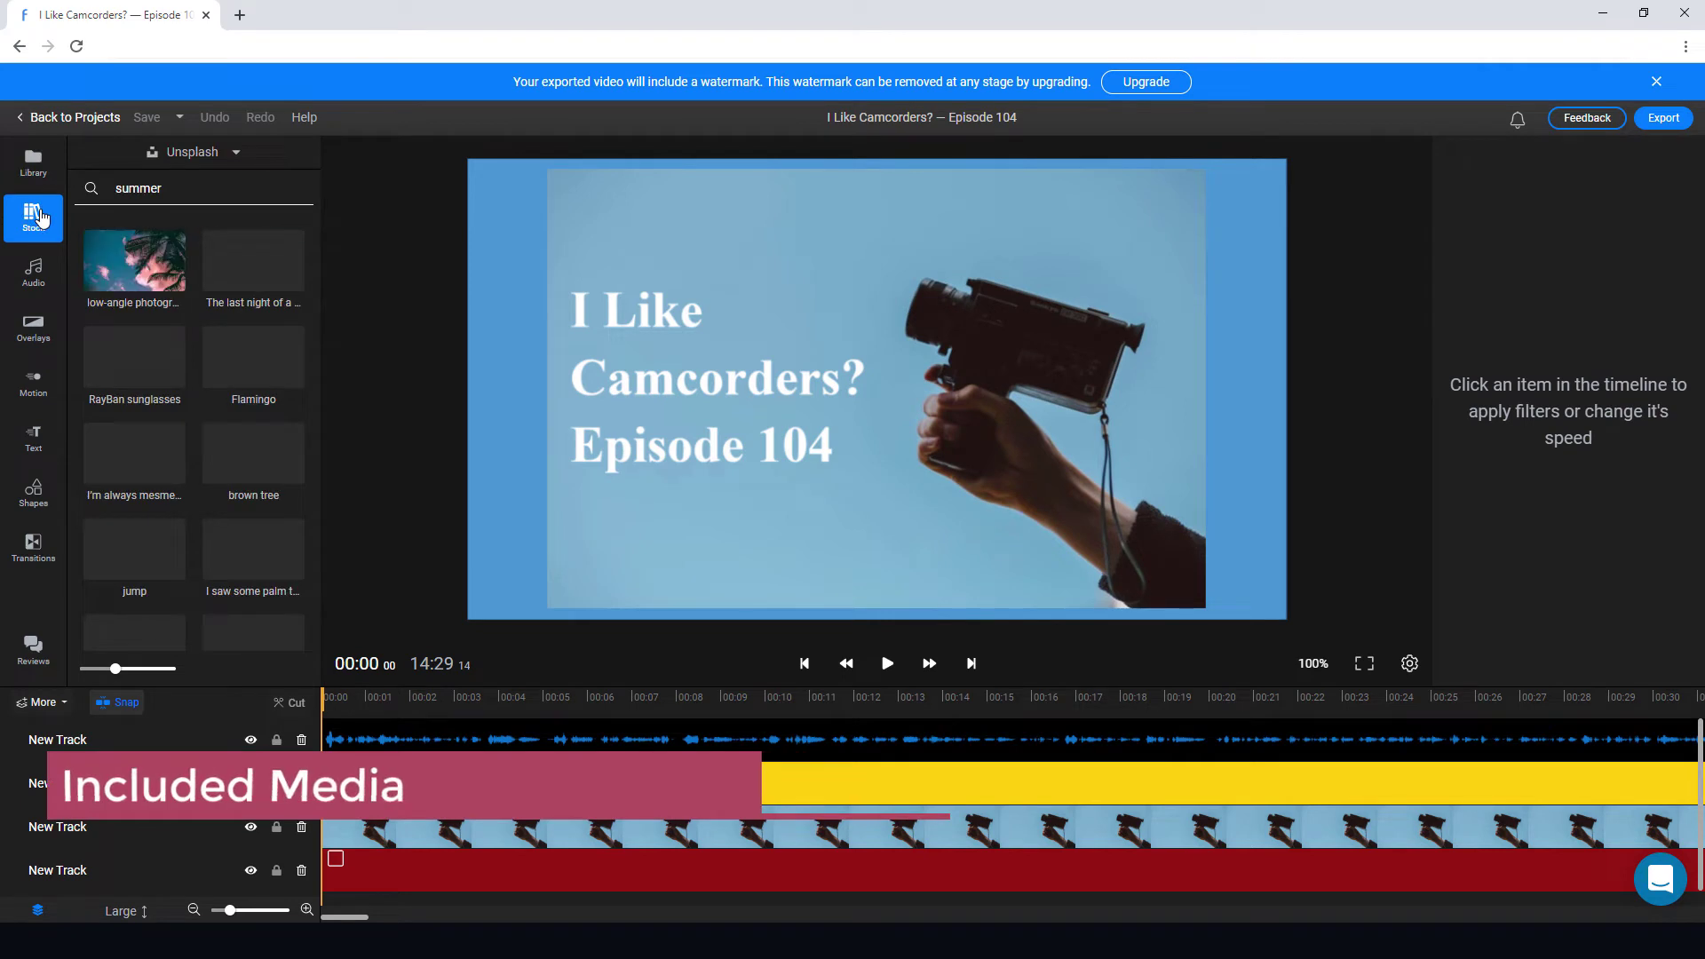
click(236, 156)
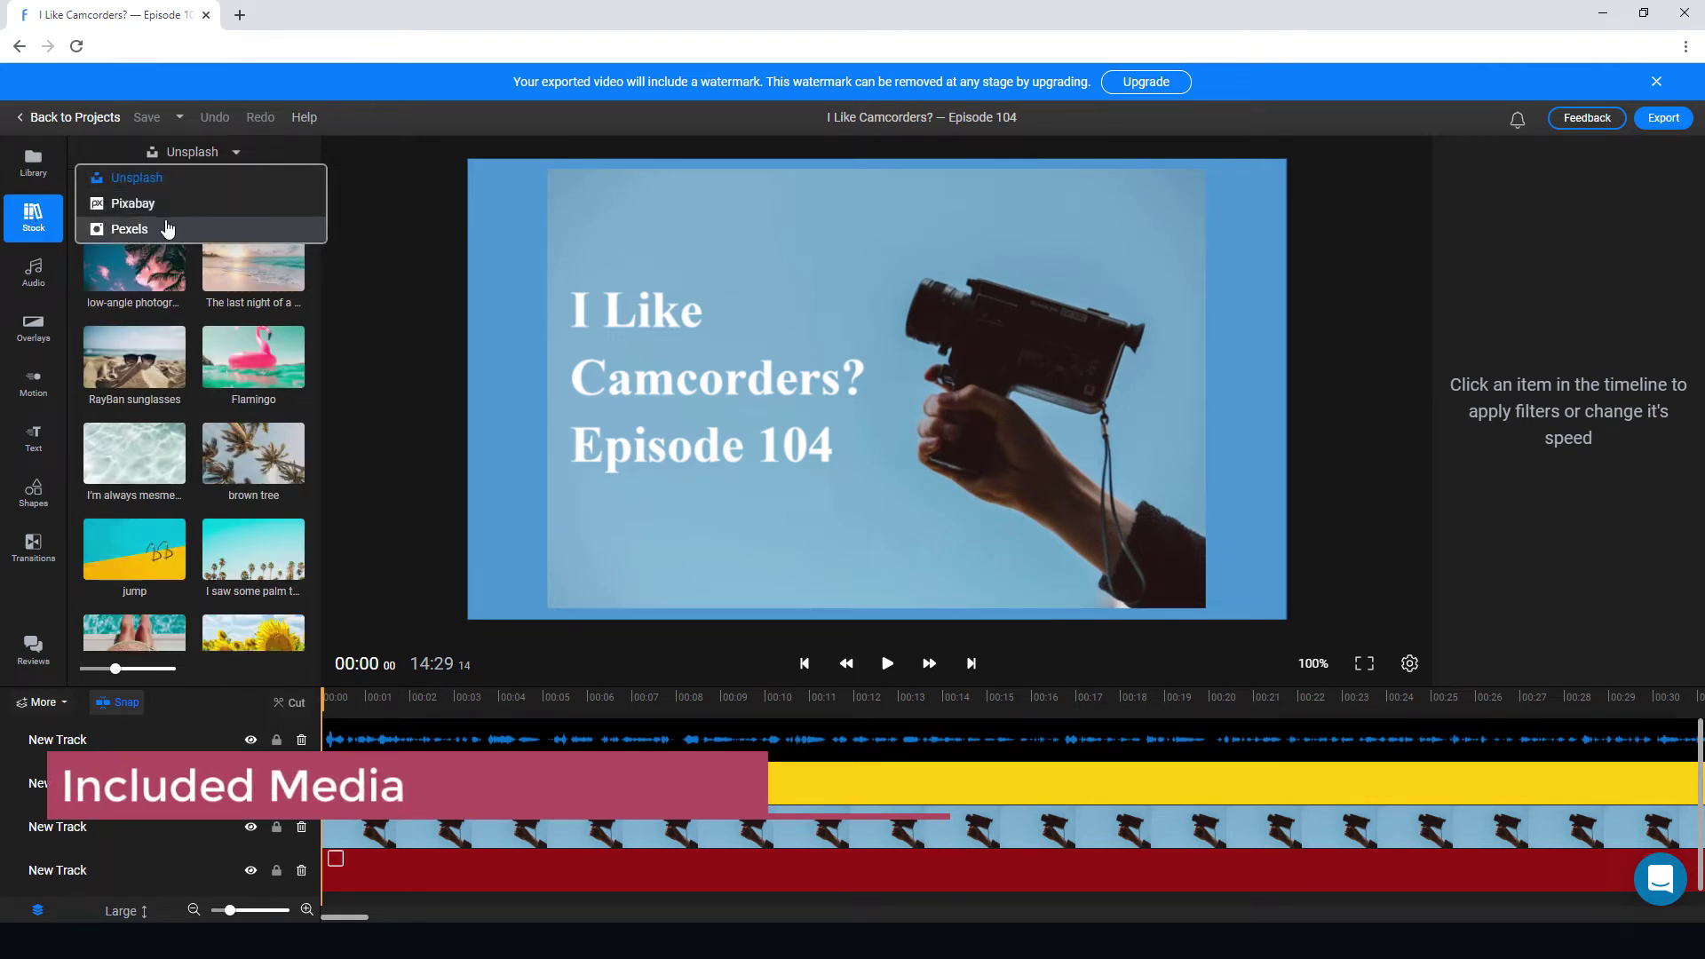
click(206, 157)
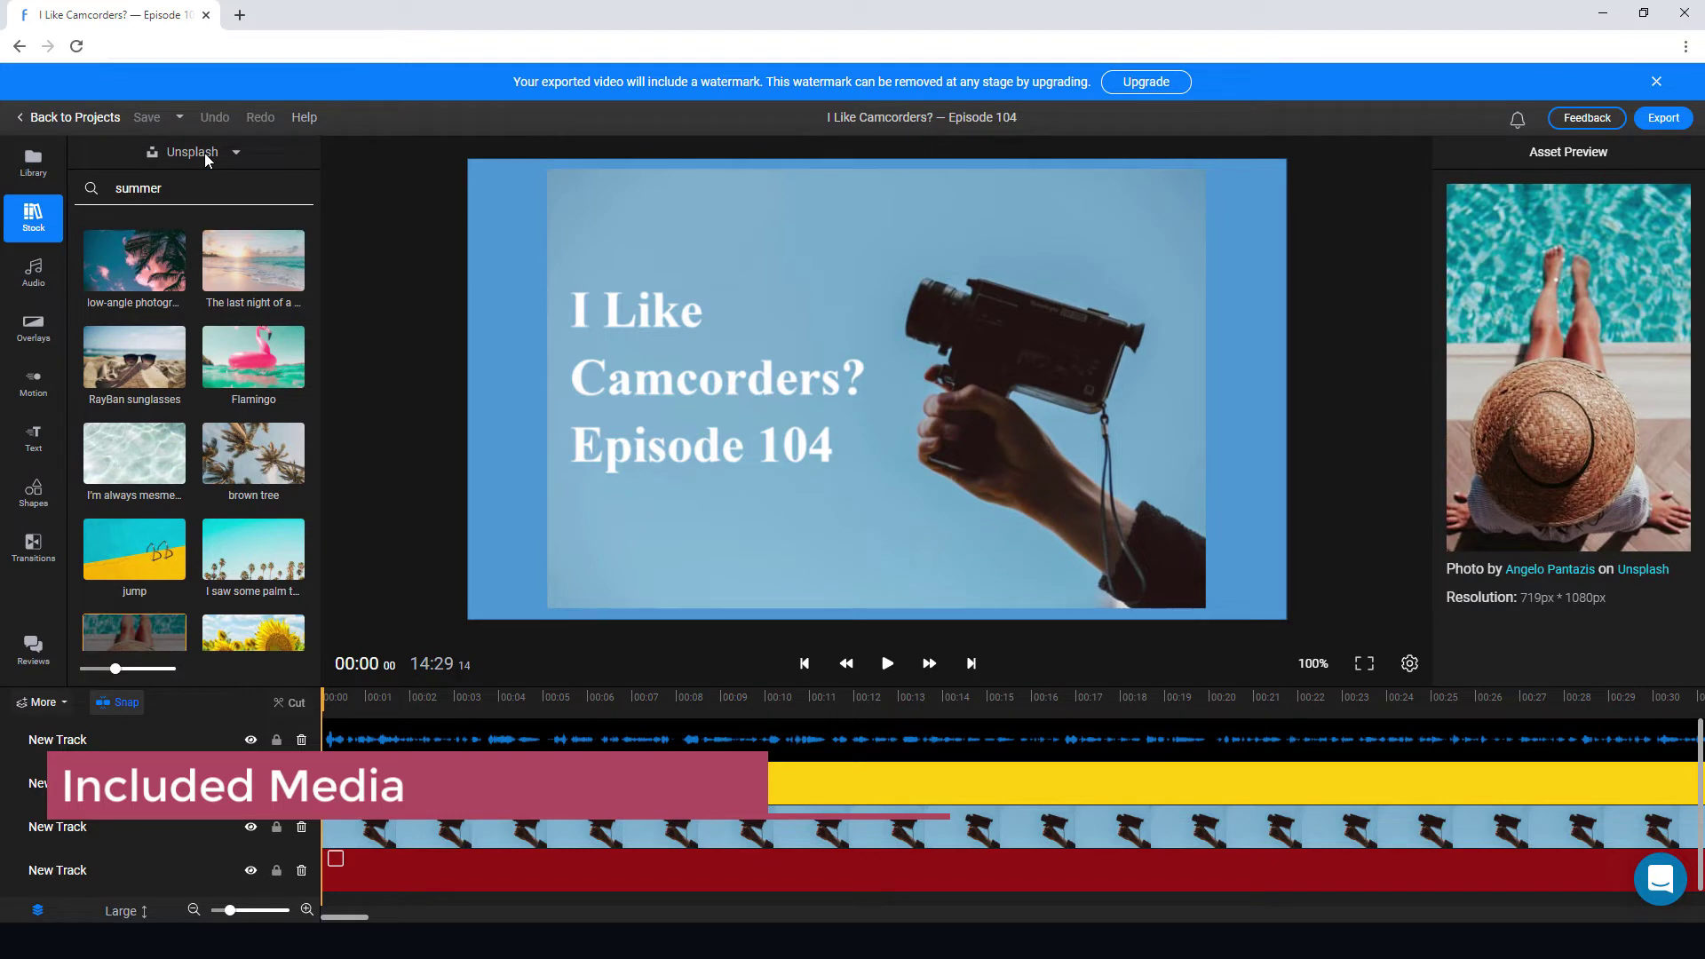
click(205, 158)
click(151, 206)
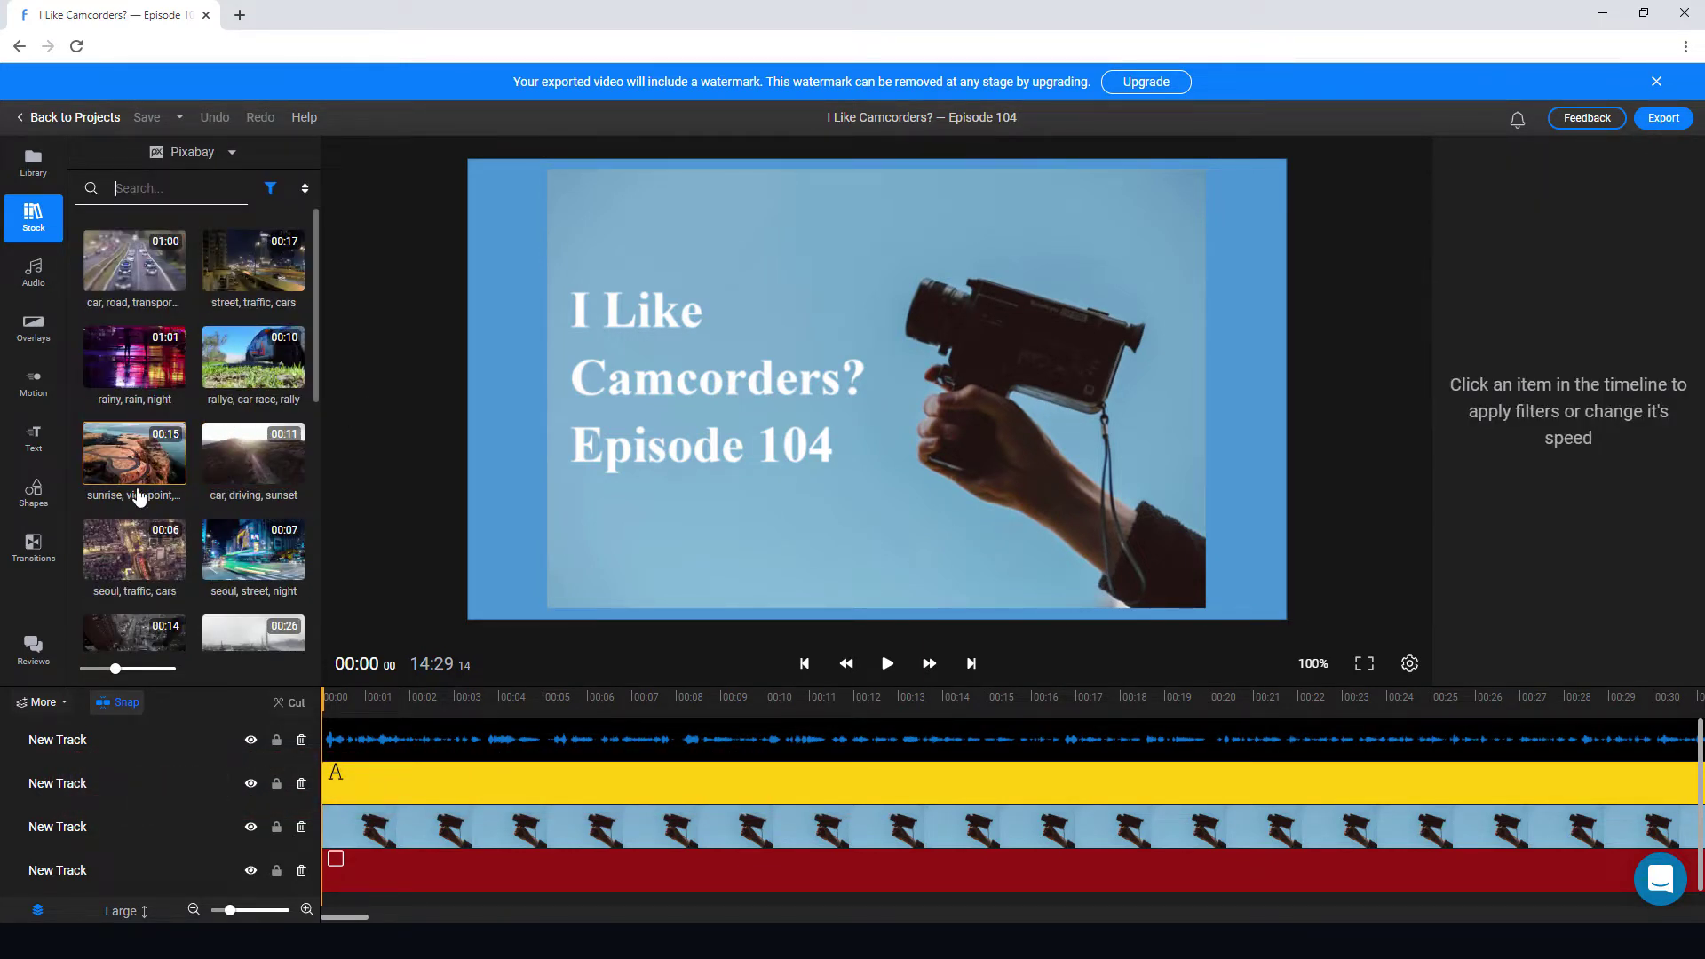
click(173, 381)
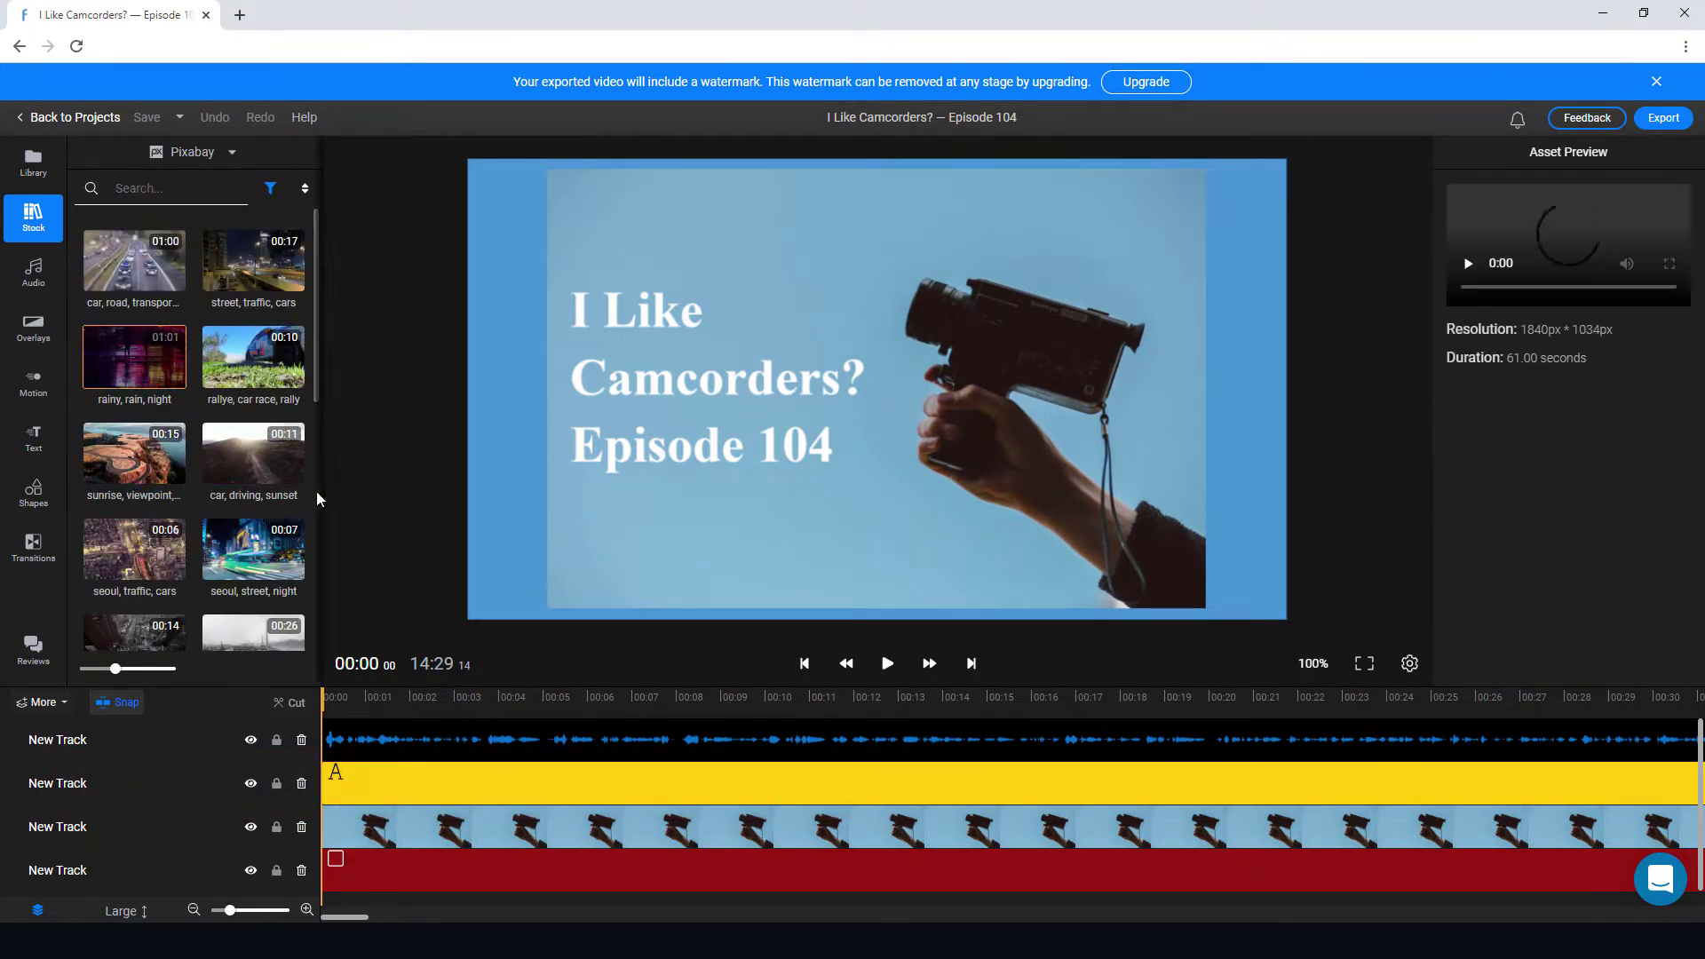
click(213, 160)
click(147, 230)
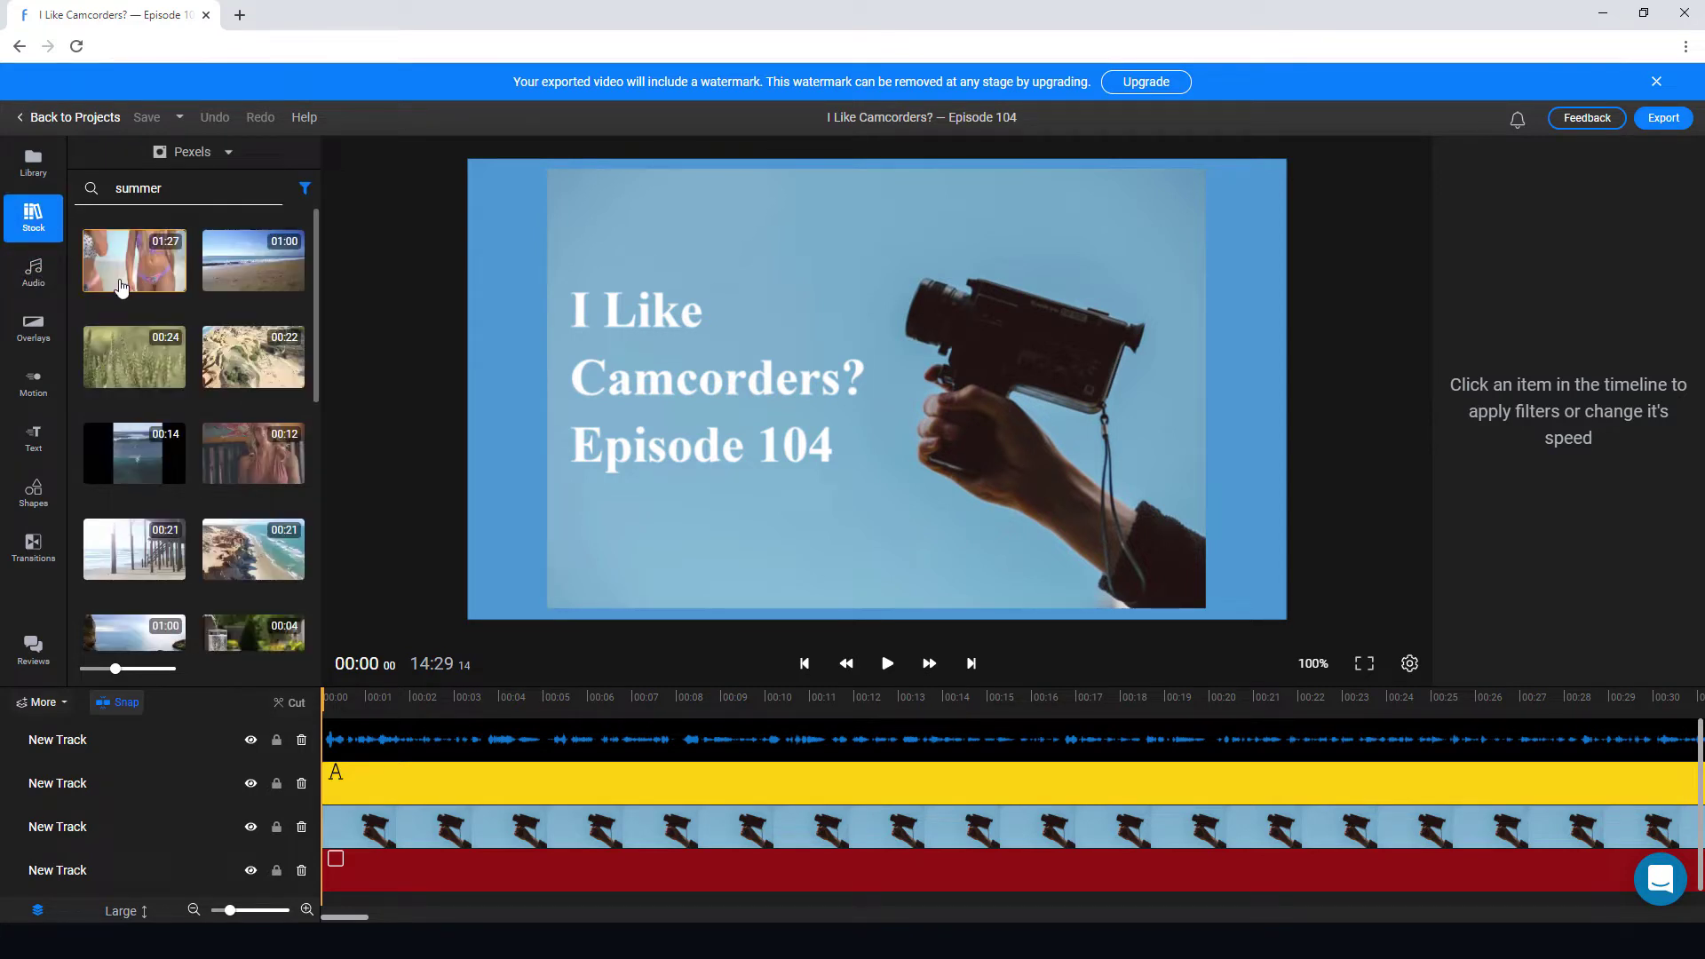
Look through the tracks in the audio library.
click(33, 271)
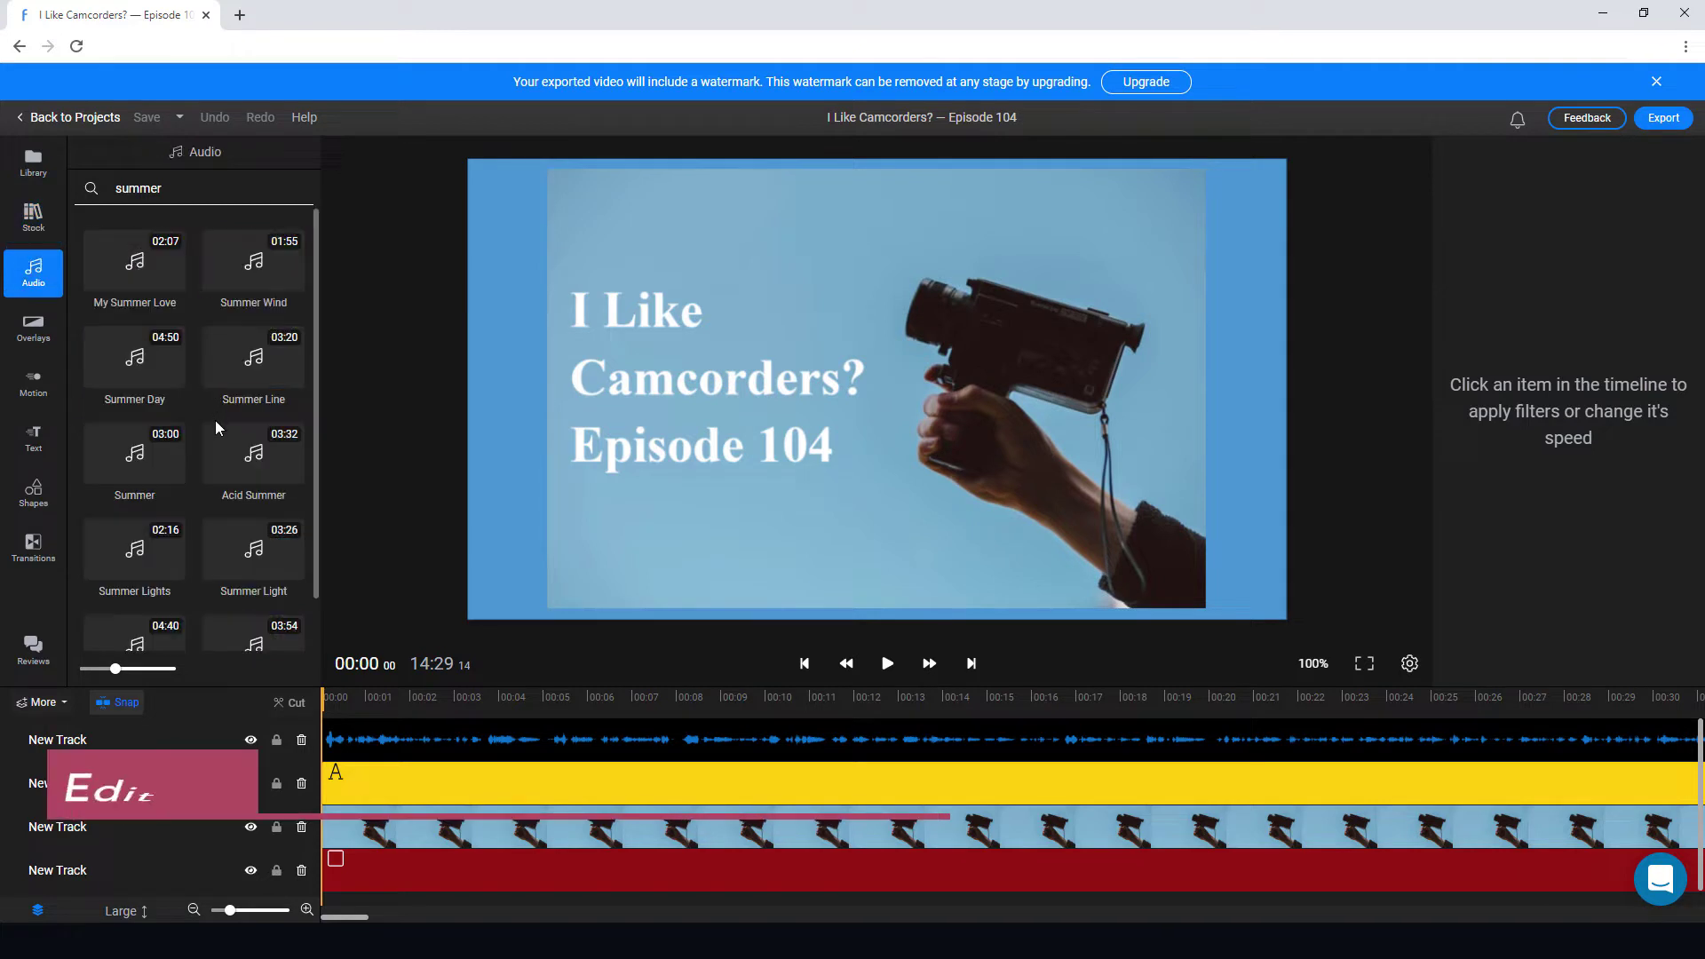
scroll(200, 462, up, 1)
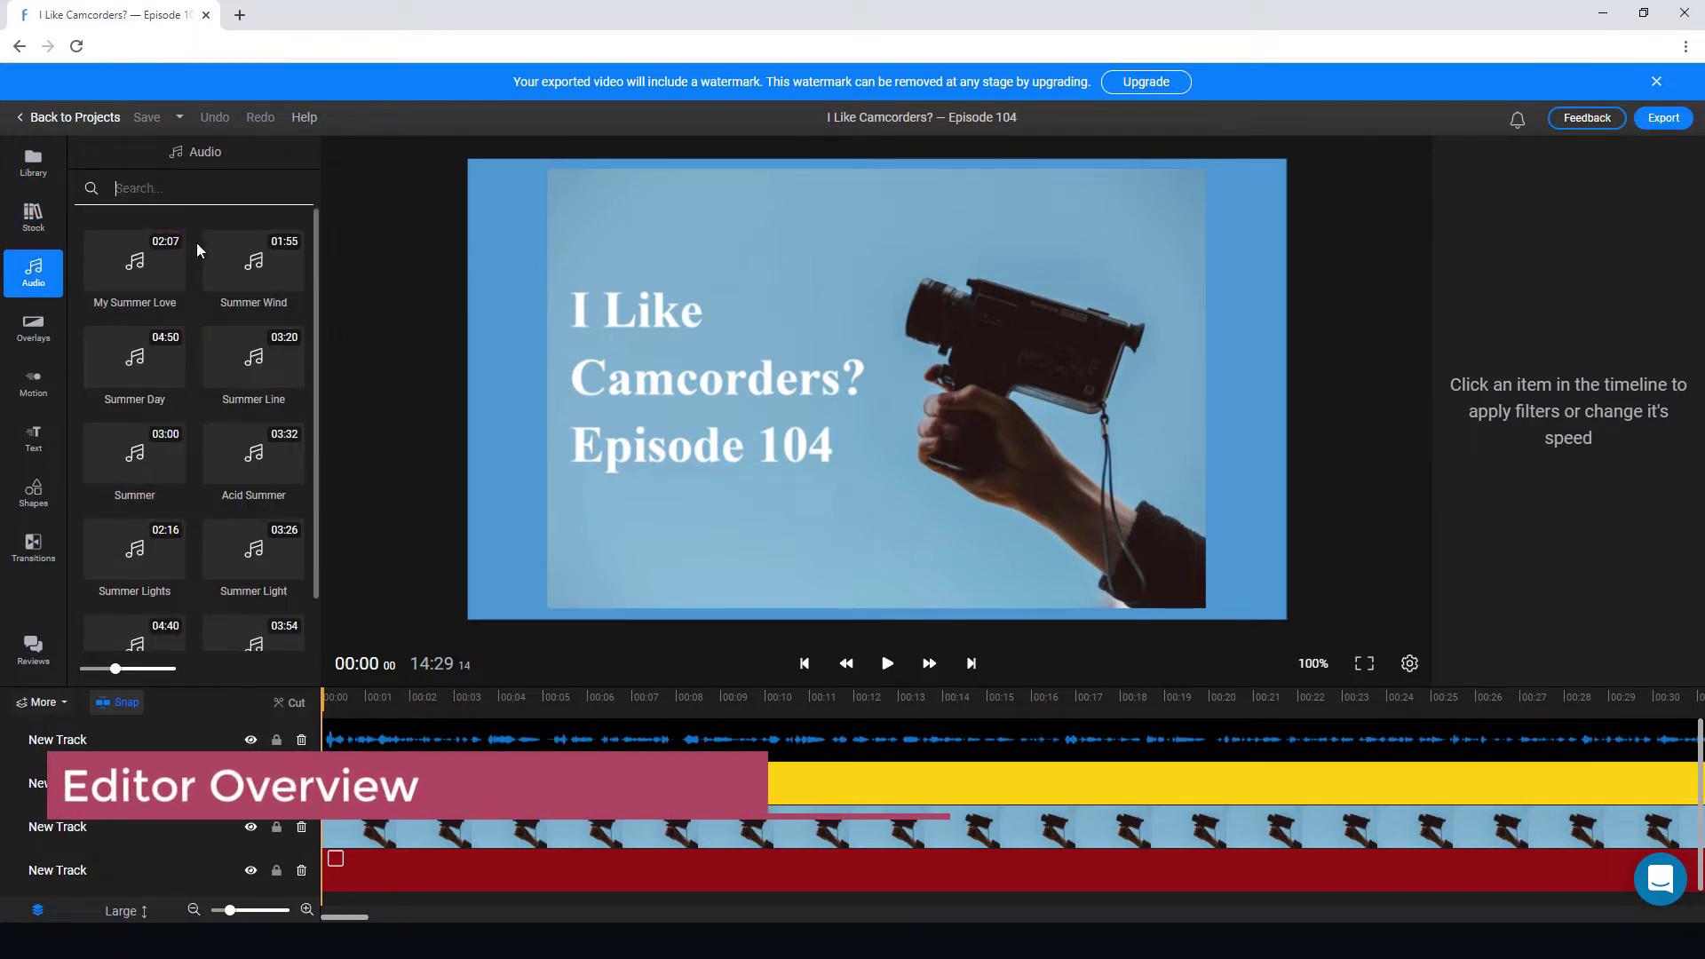
scroll(185, 351, down, 1)
scroll(183, 360, up, 1)
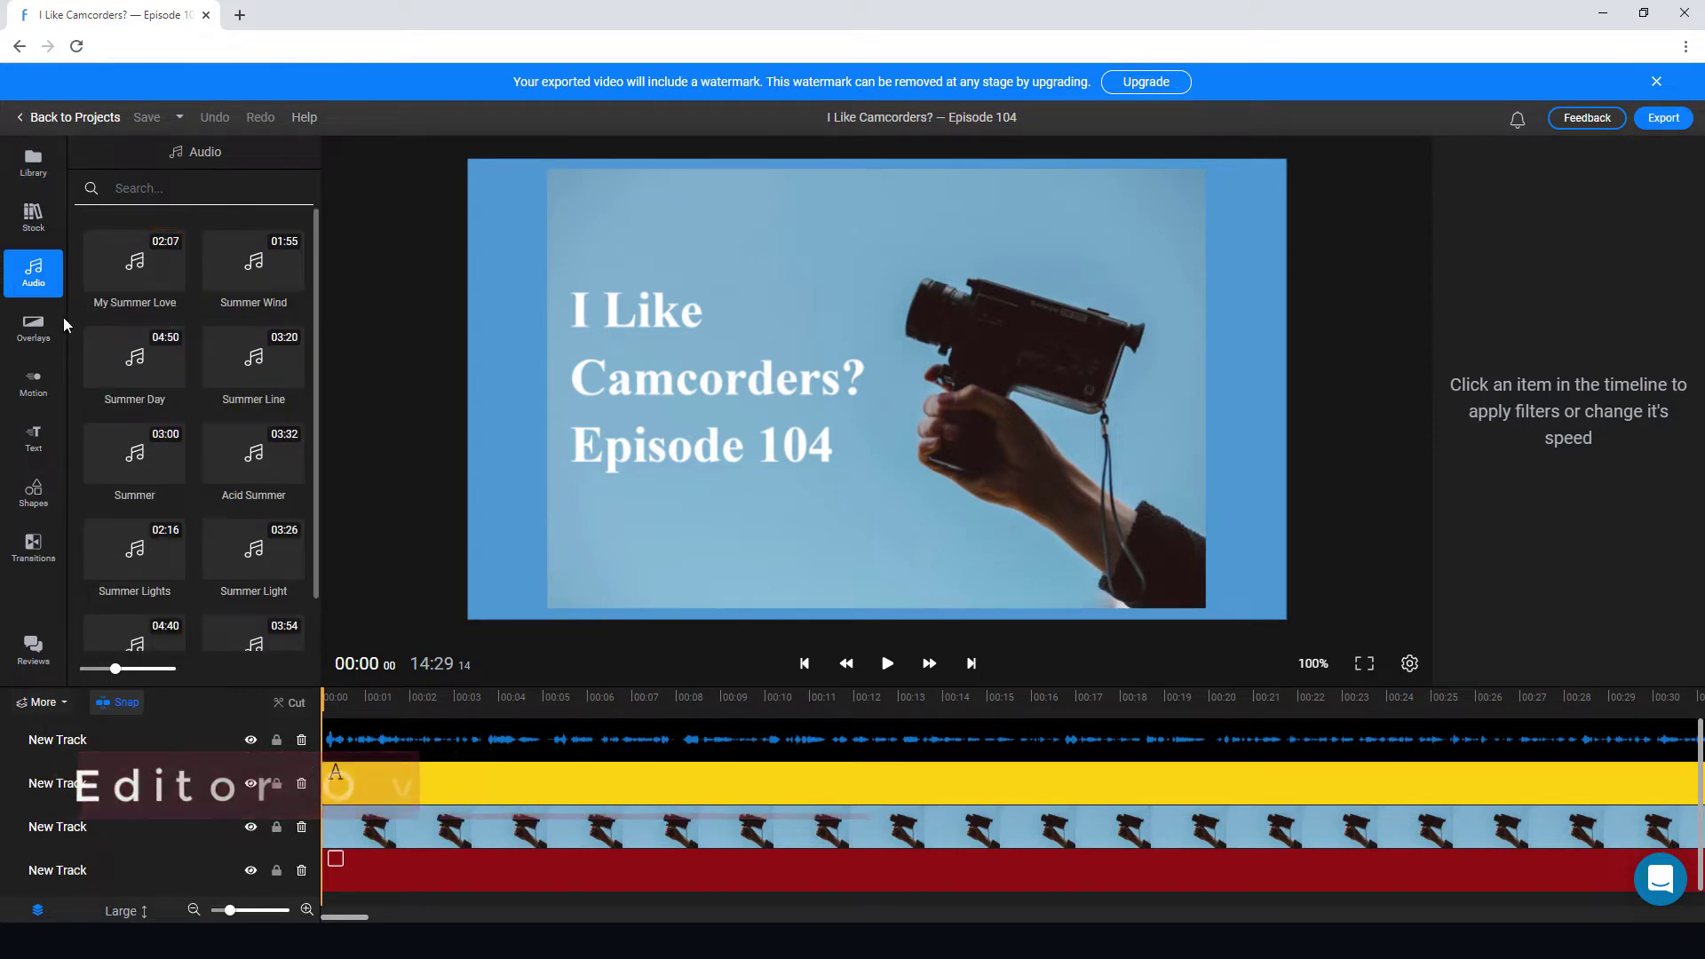
Browse the overlays and motion graphics collections.
click(33, 327)
scroll(194, 498, down, 6)
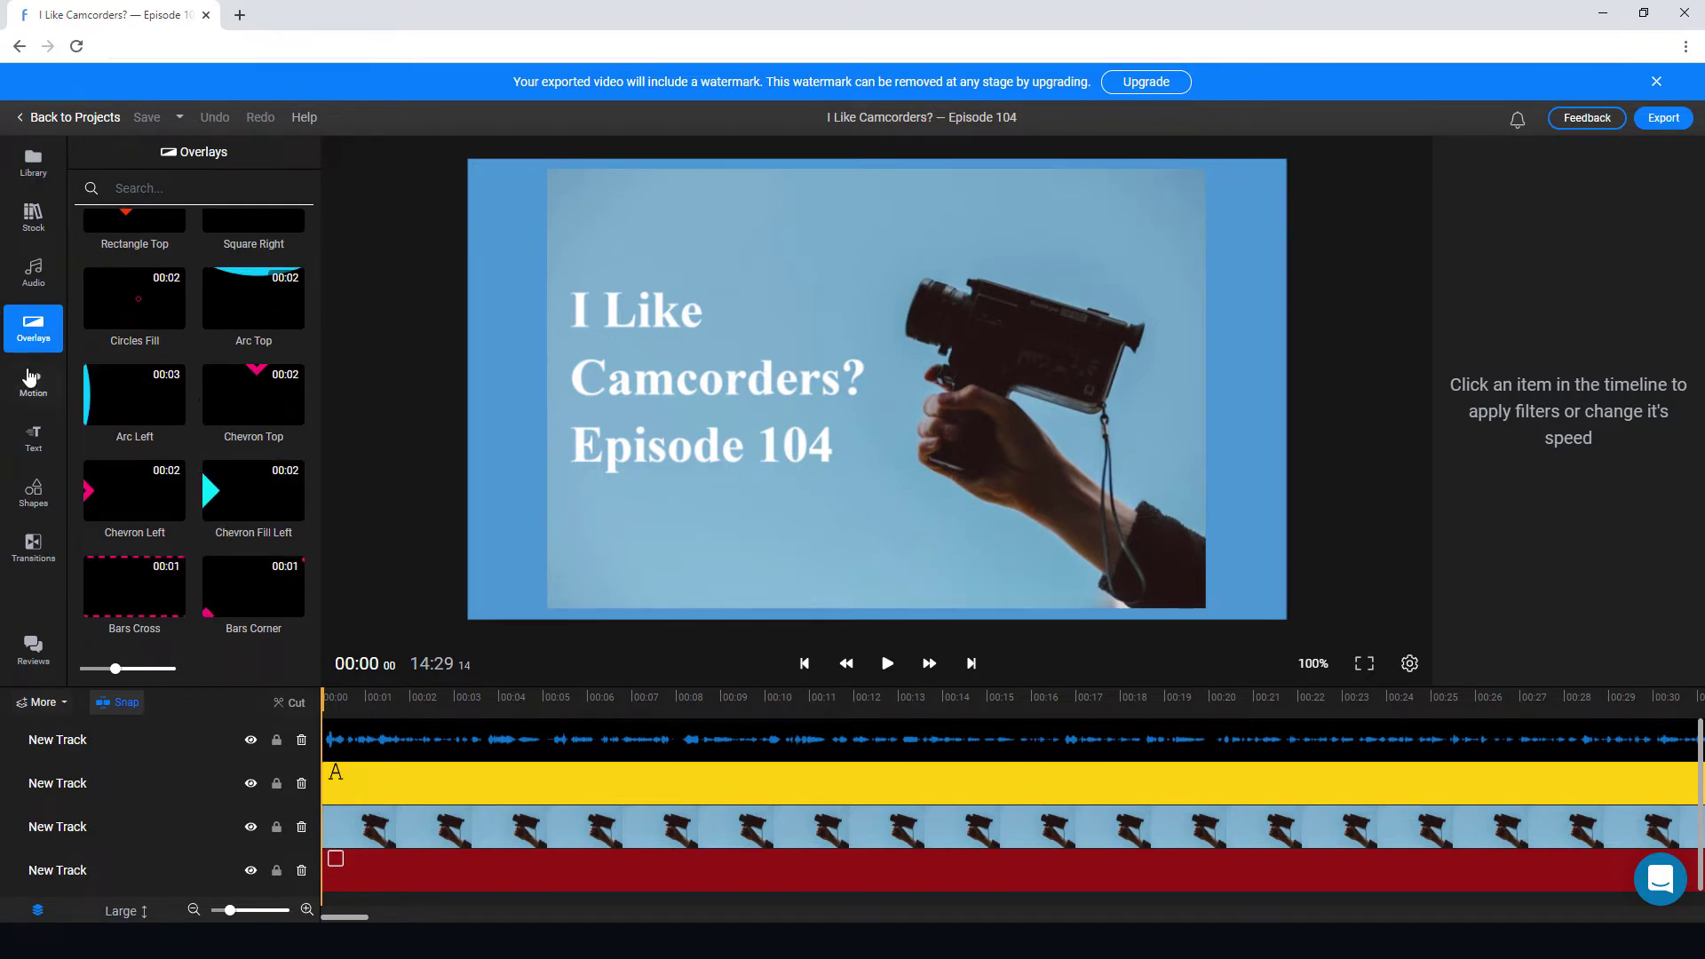
click(33, 381)
scroll(219, 368, down, 10)
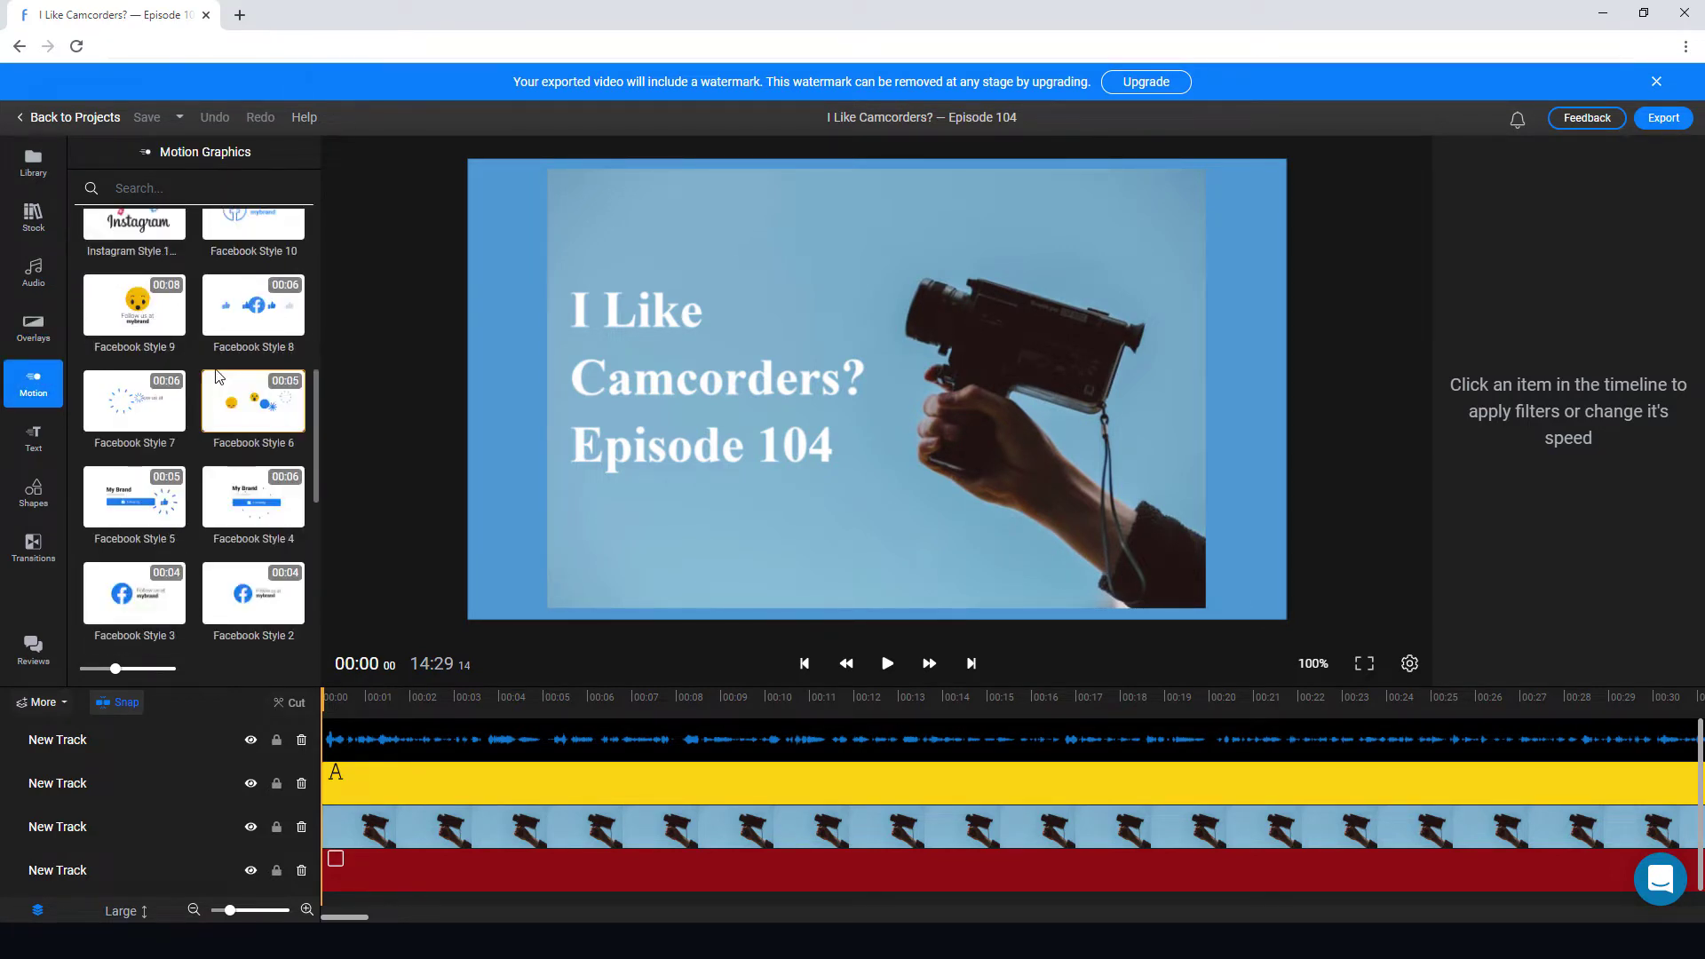
scroll(219, 377, up, 10)
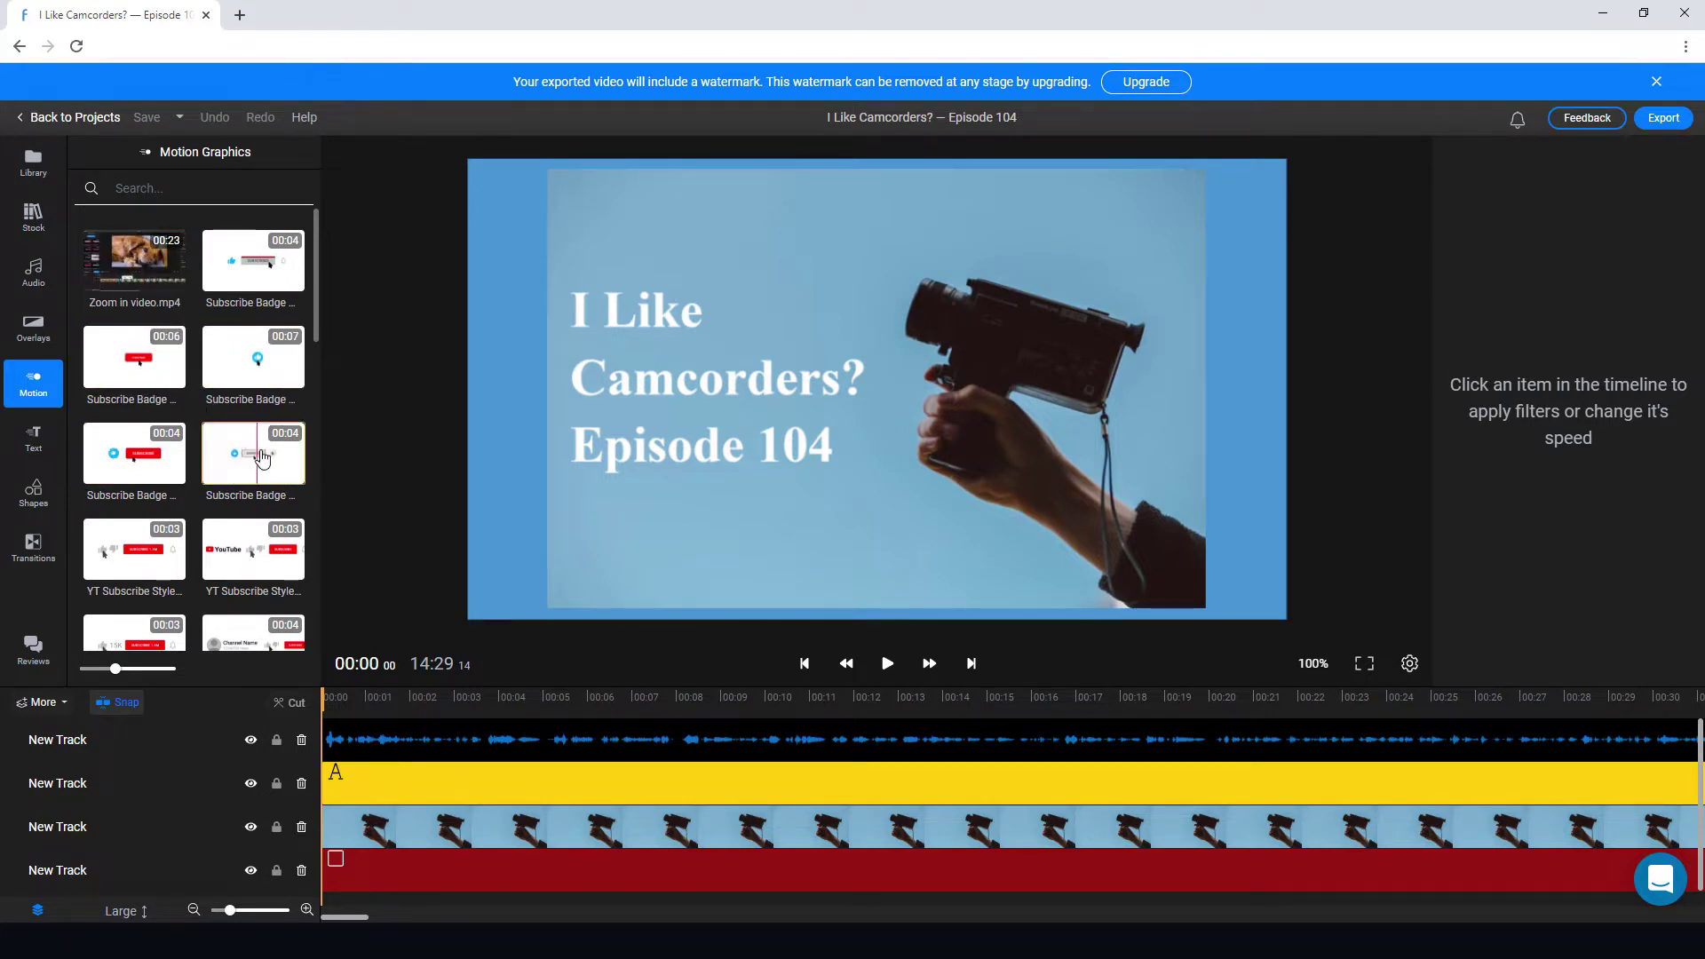
Browse the title and opener styles in the motion titles collection.
click(33, 435)
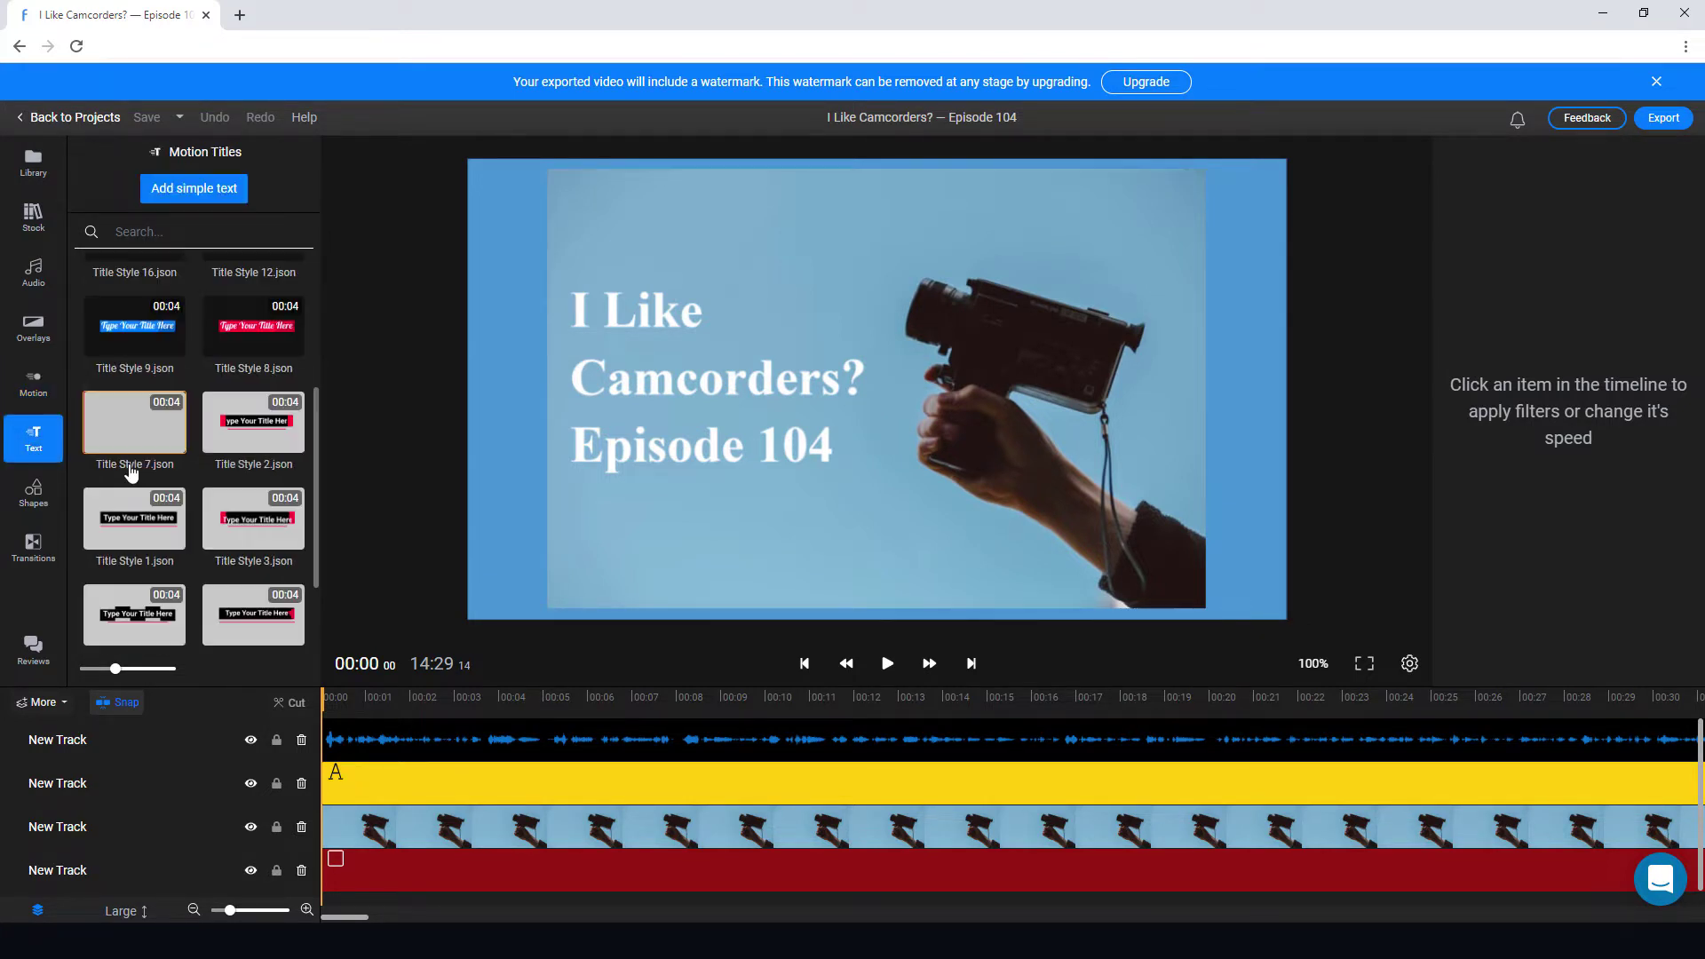
scroll(130, 471, down, 3)
scroll(130, 471, down, 10)
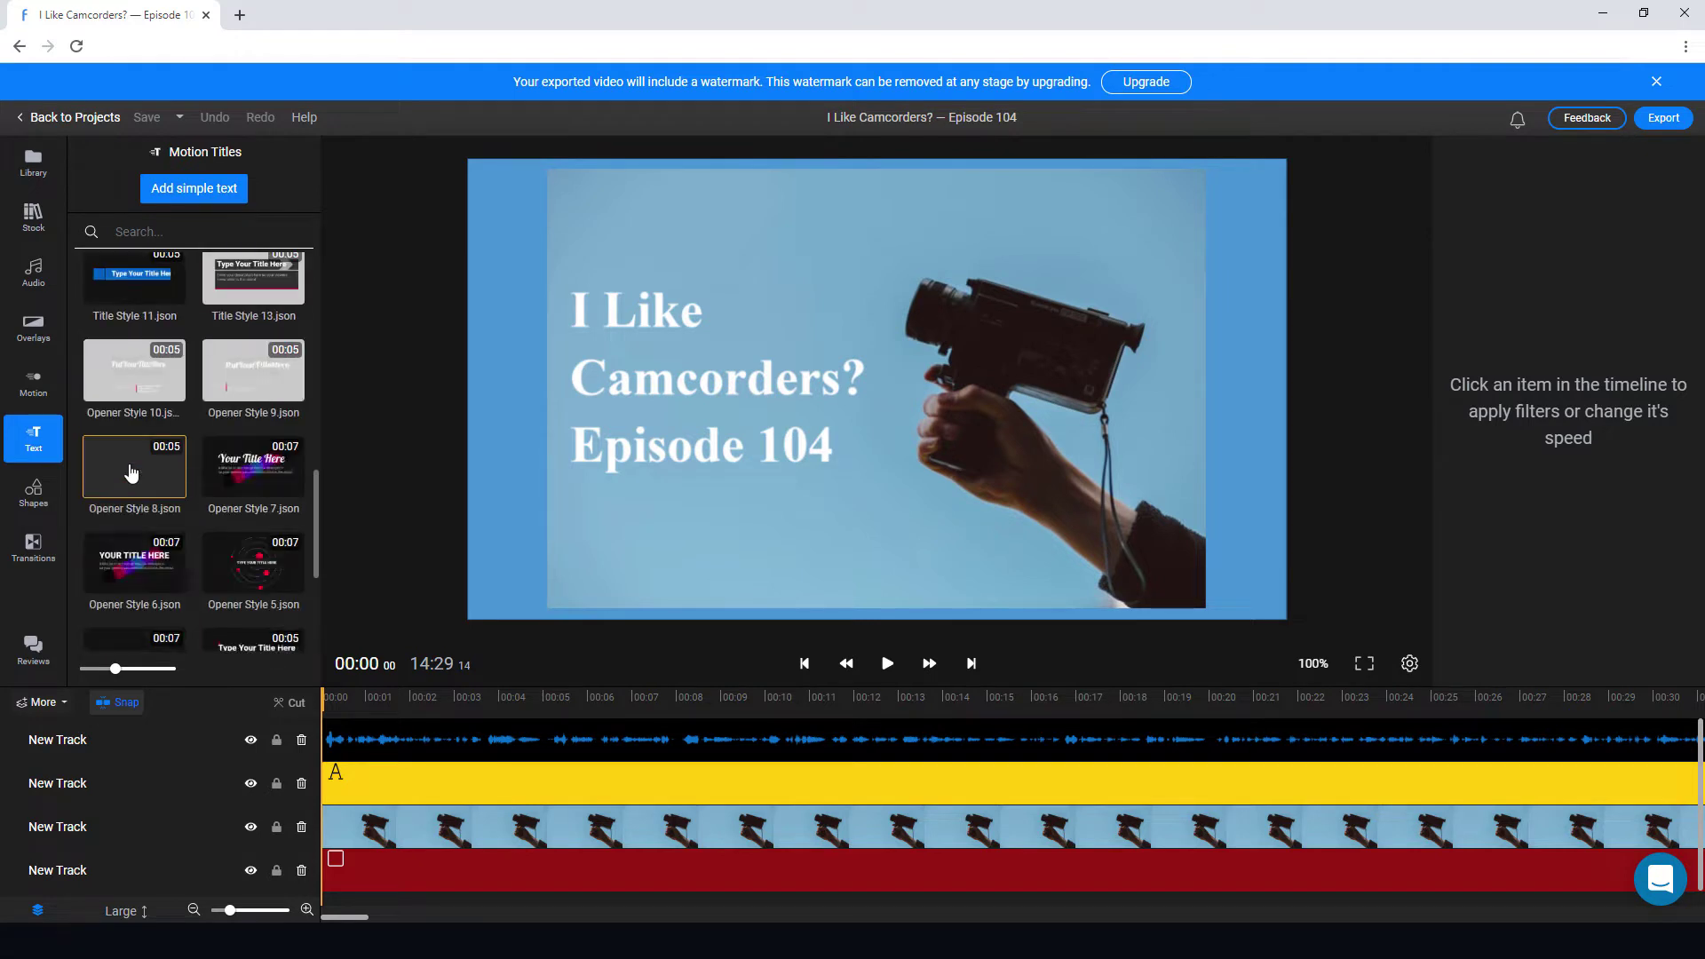
scroll(130, 471, down, 1)
Look over the shapes, the transitions and the review link options.
click(33, 491)
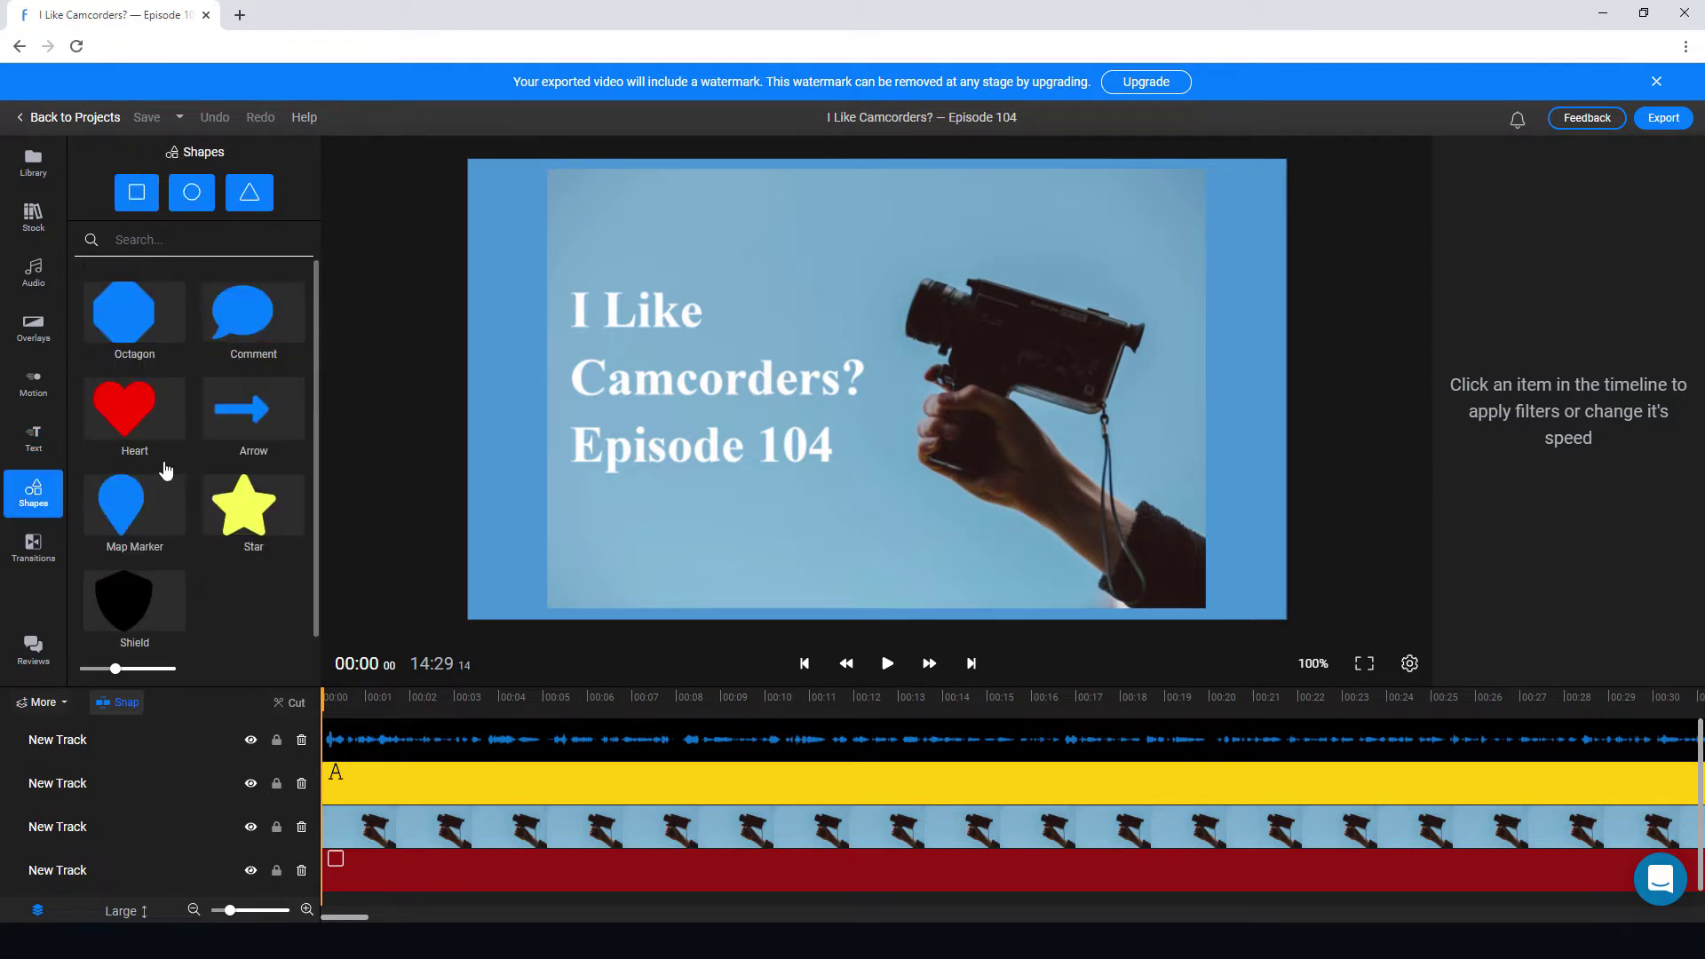
click(33, 545)
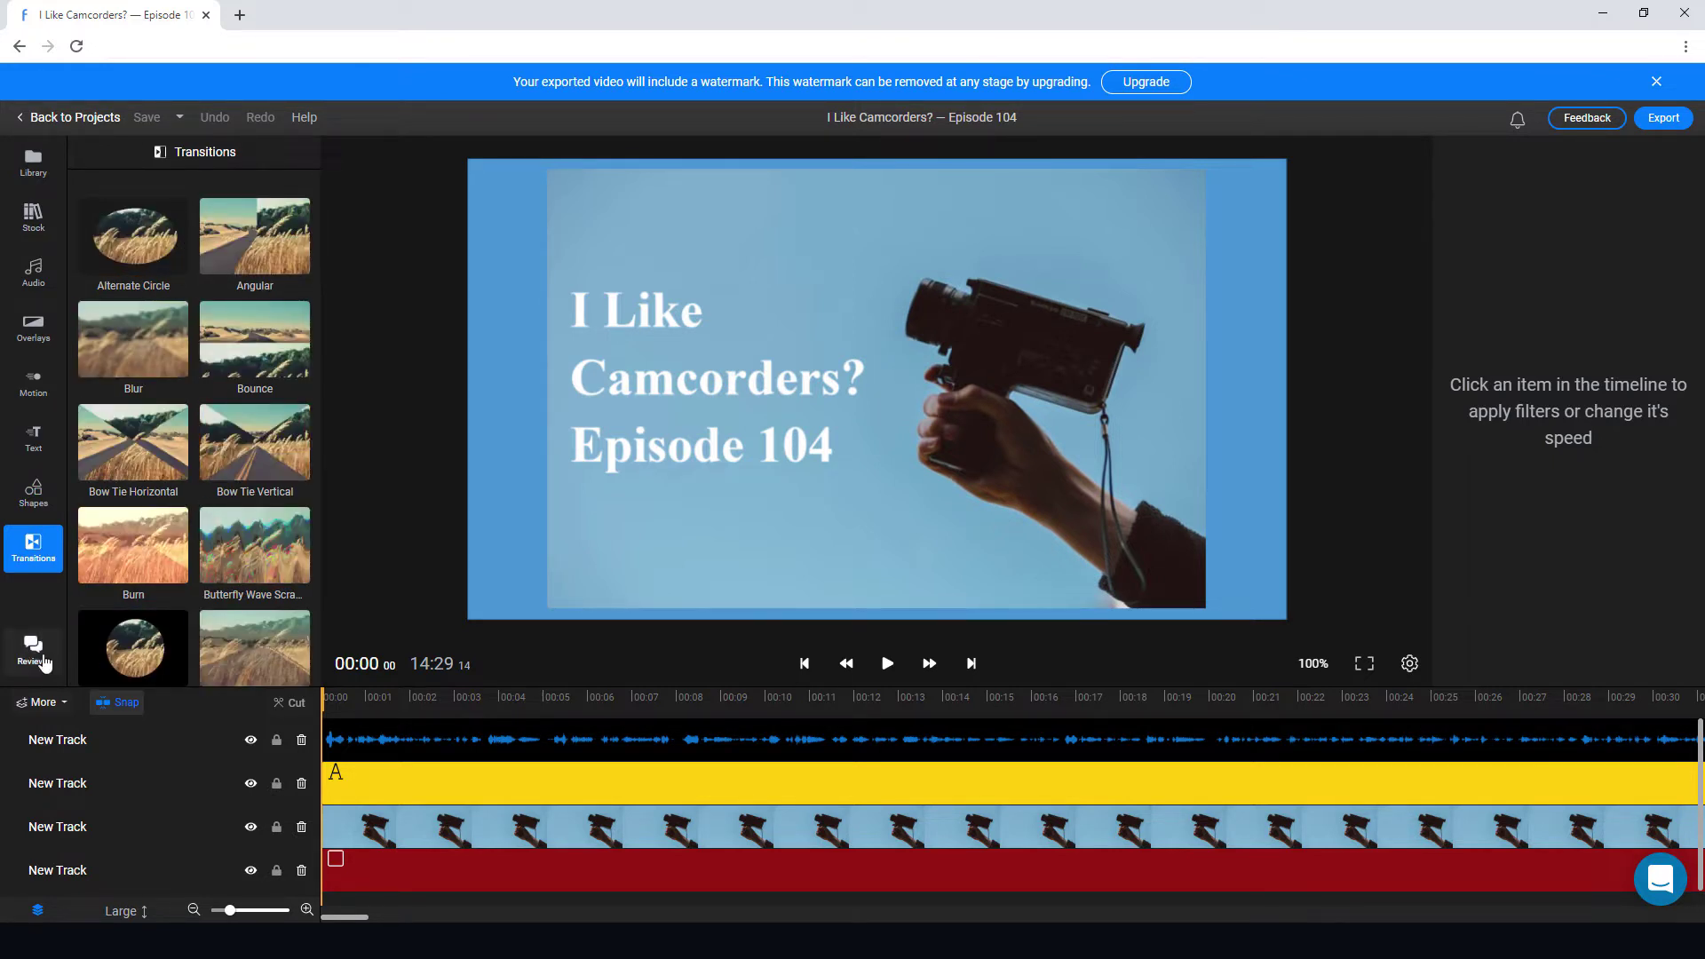
click(43, 659)
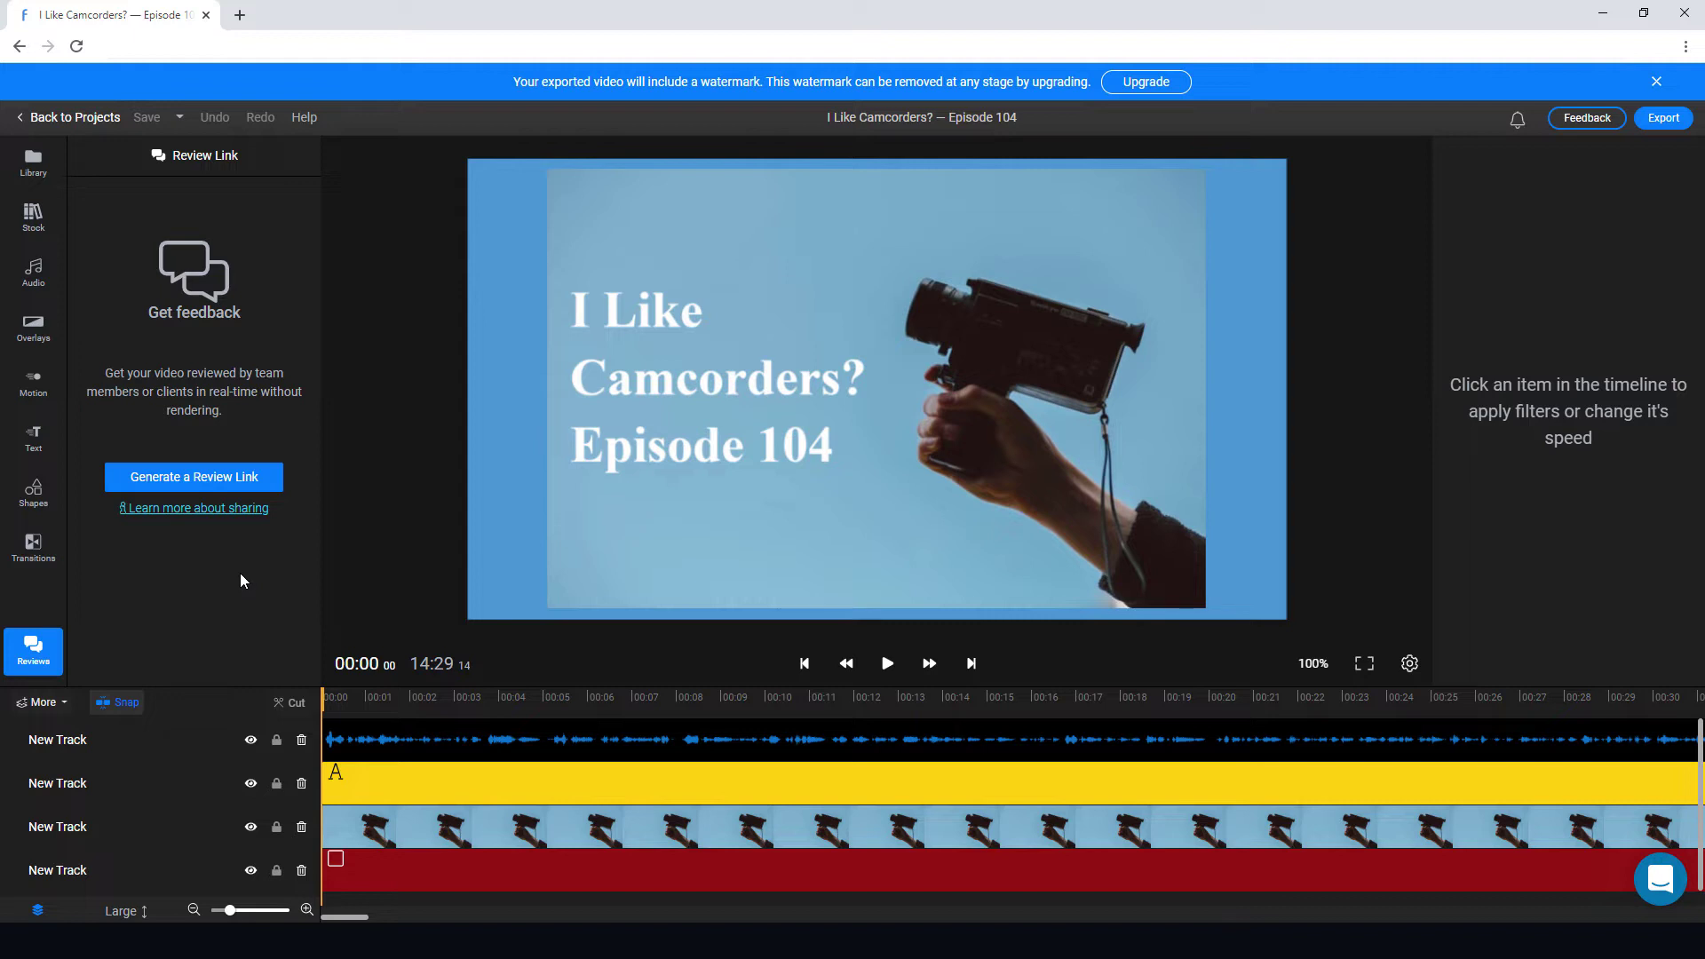
Return to the project dashboard and create a new project named "Test".
click(59, 118)
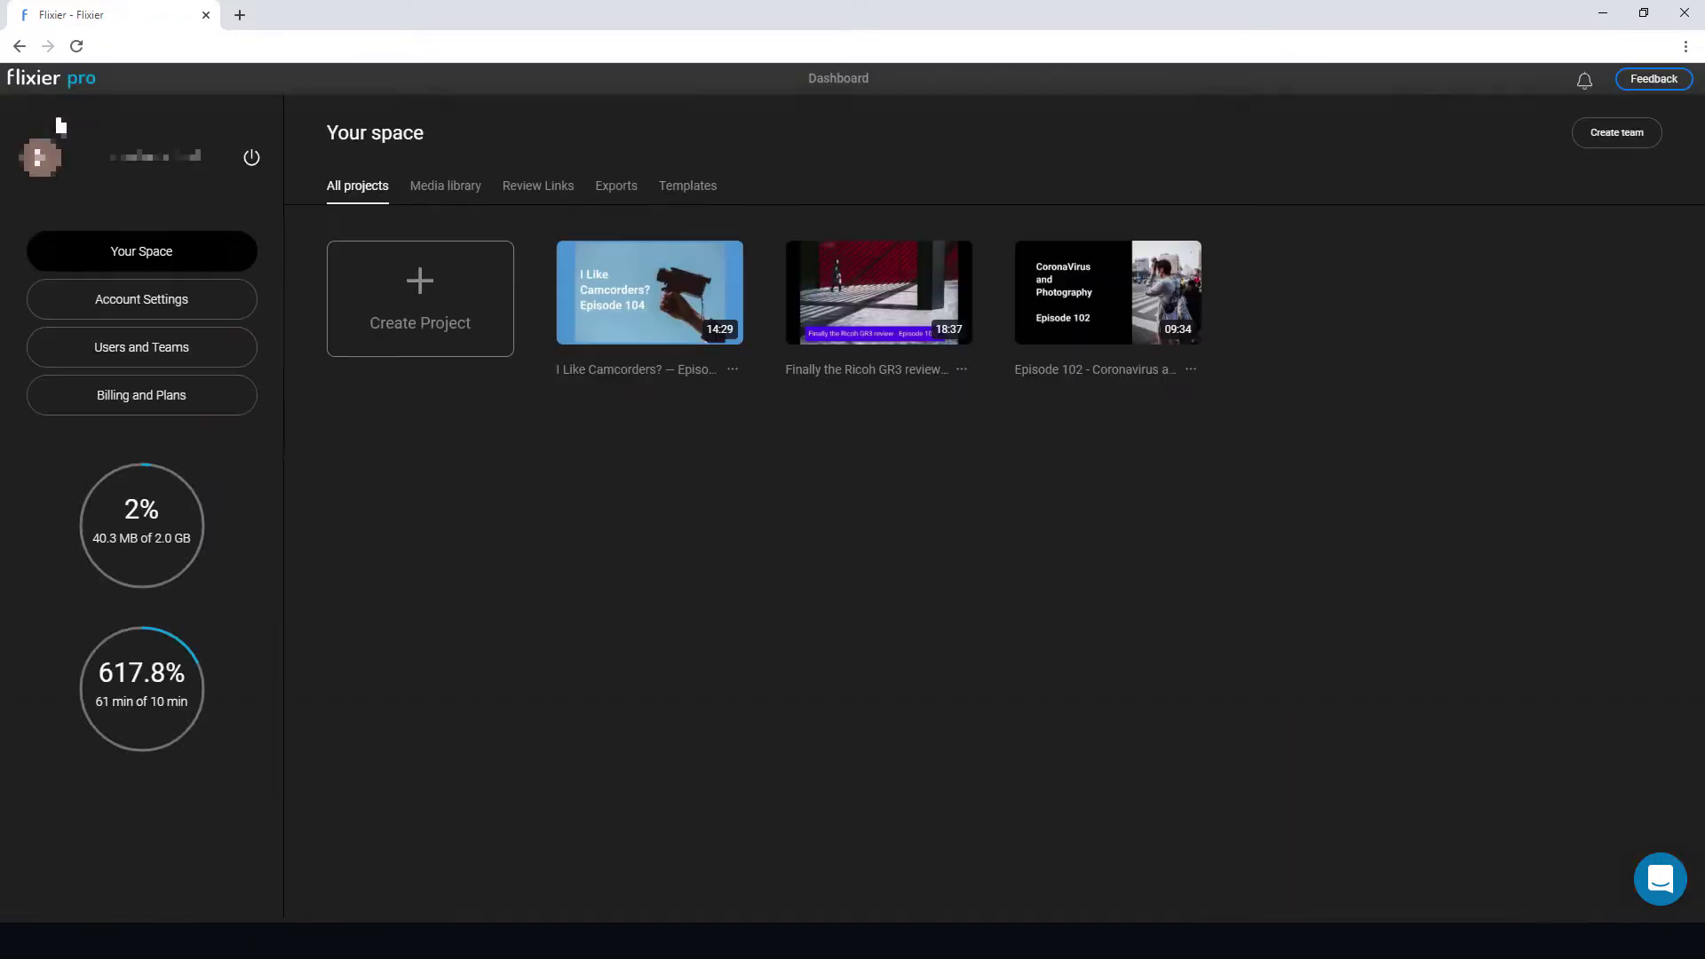
click(419, 285)
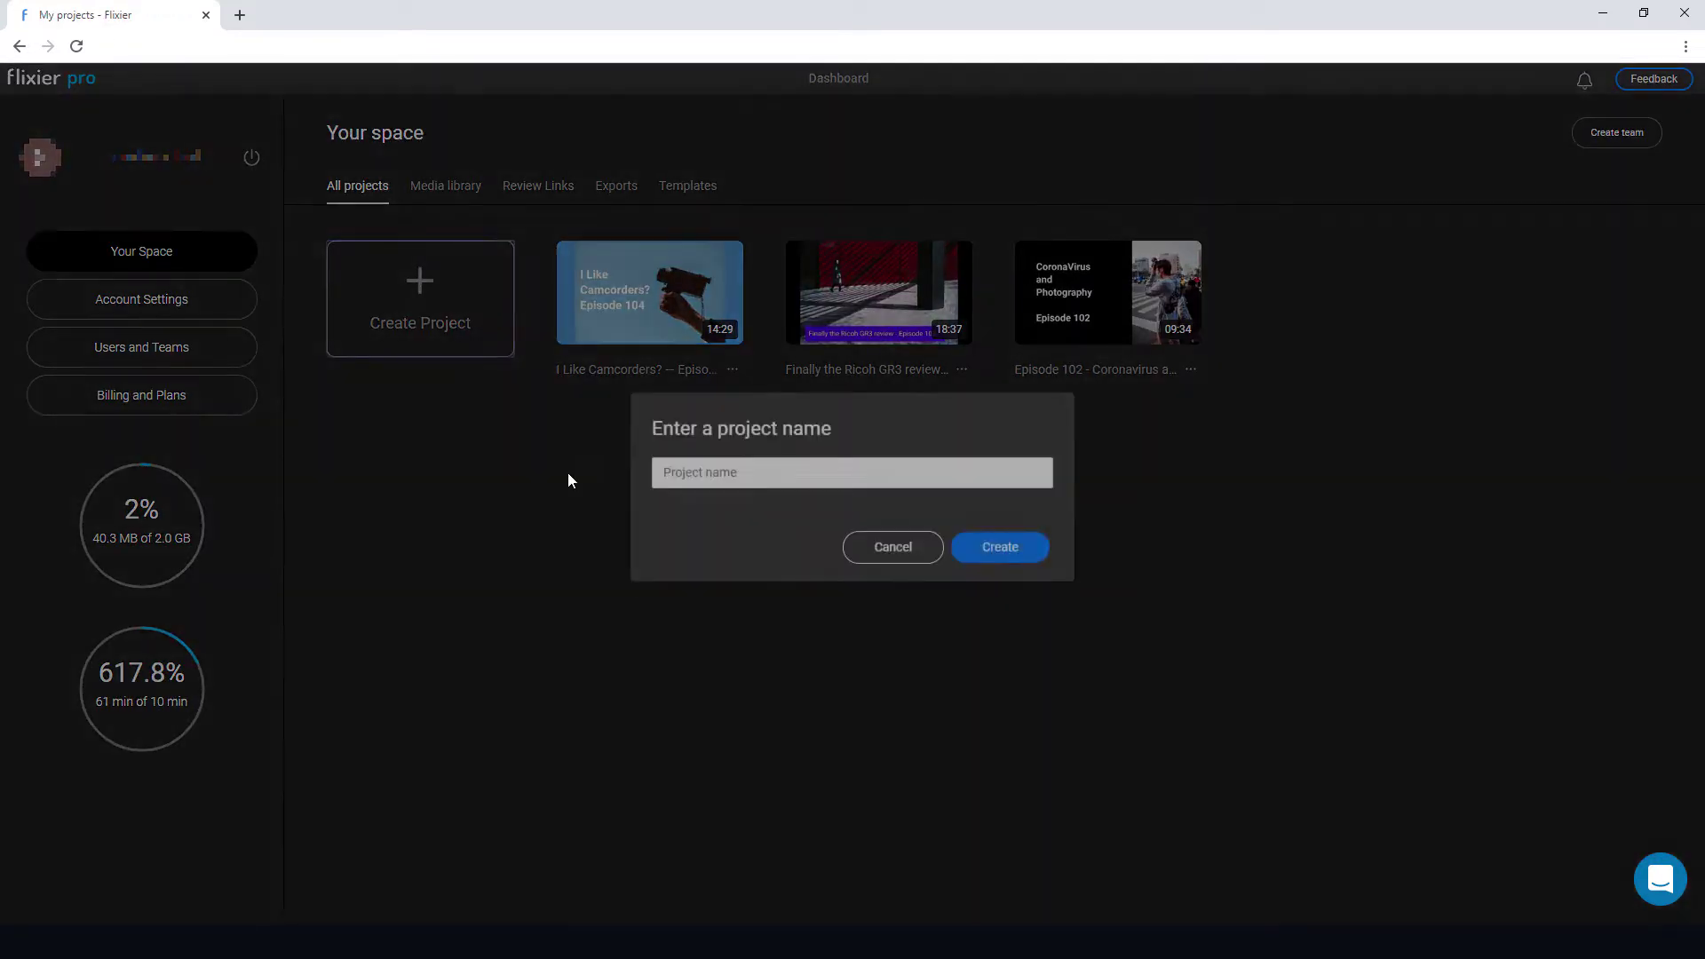
text(Test)
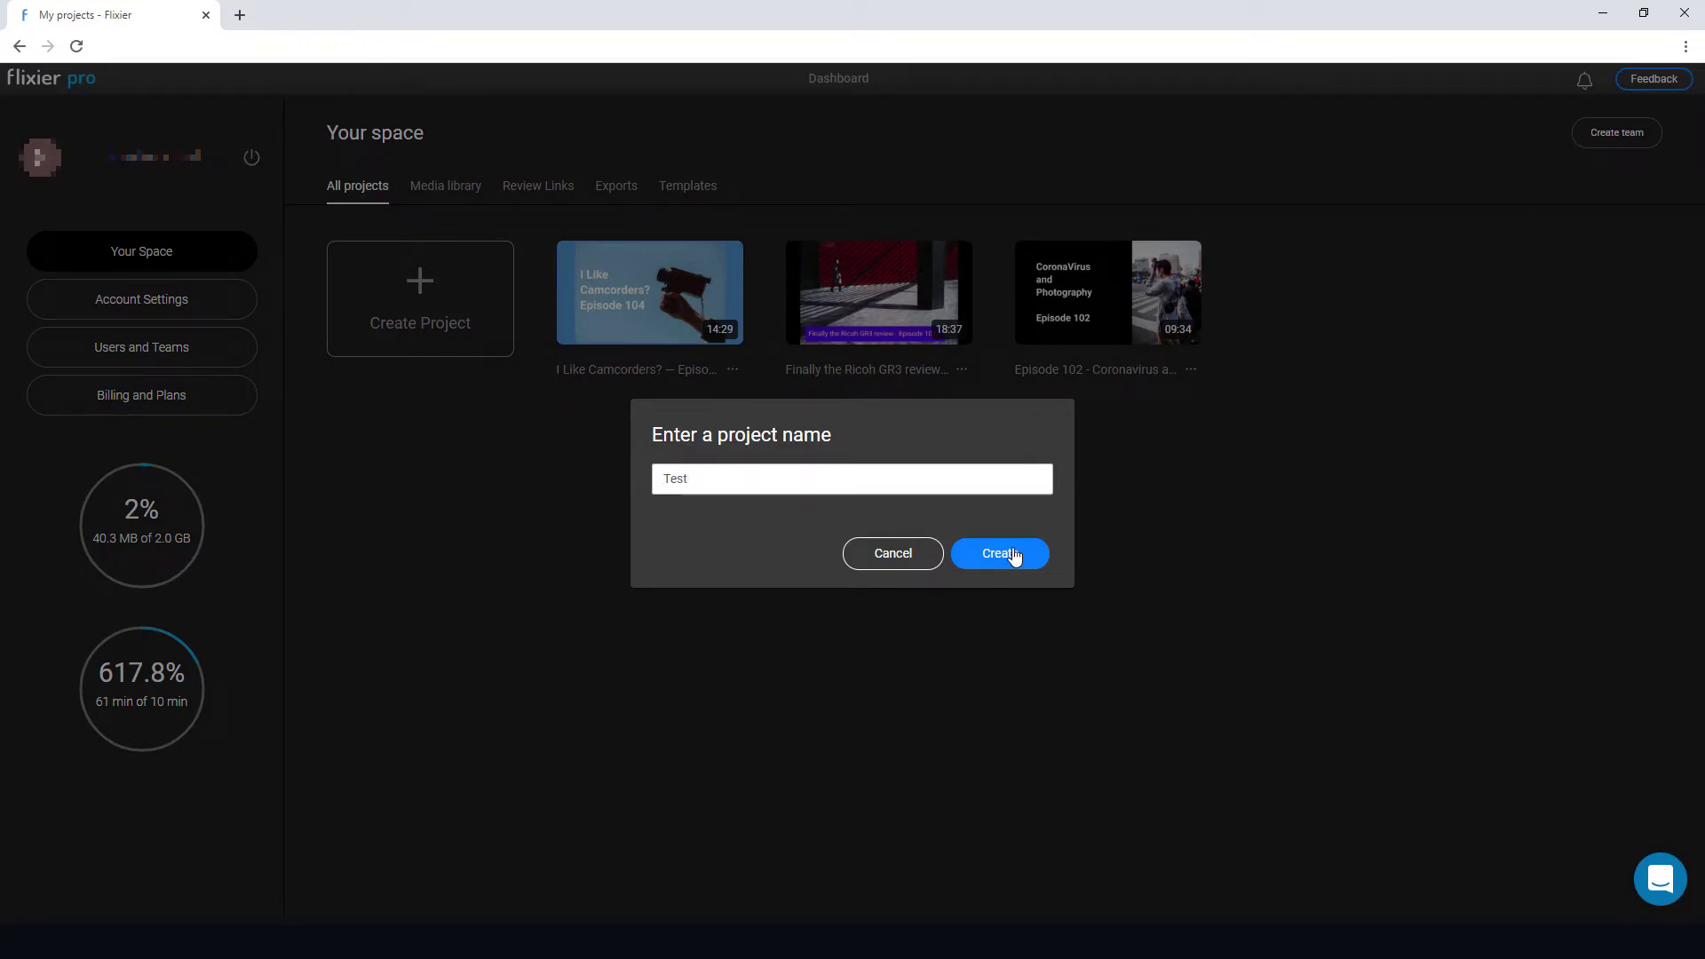
click(999, 553)
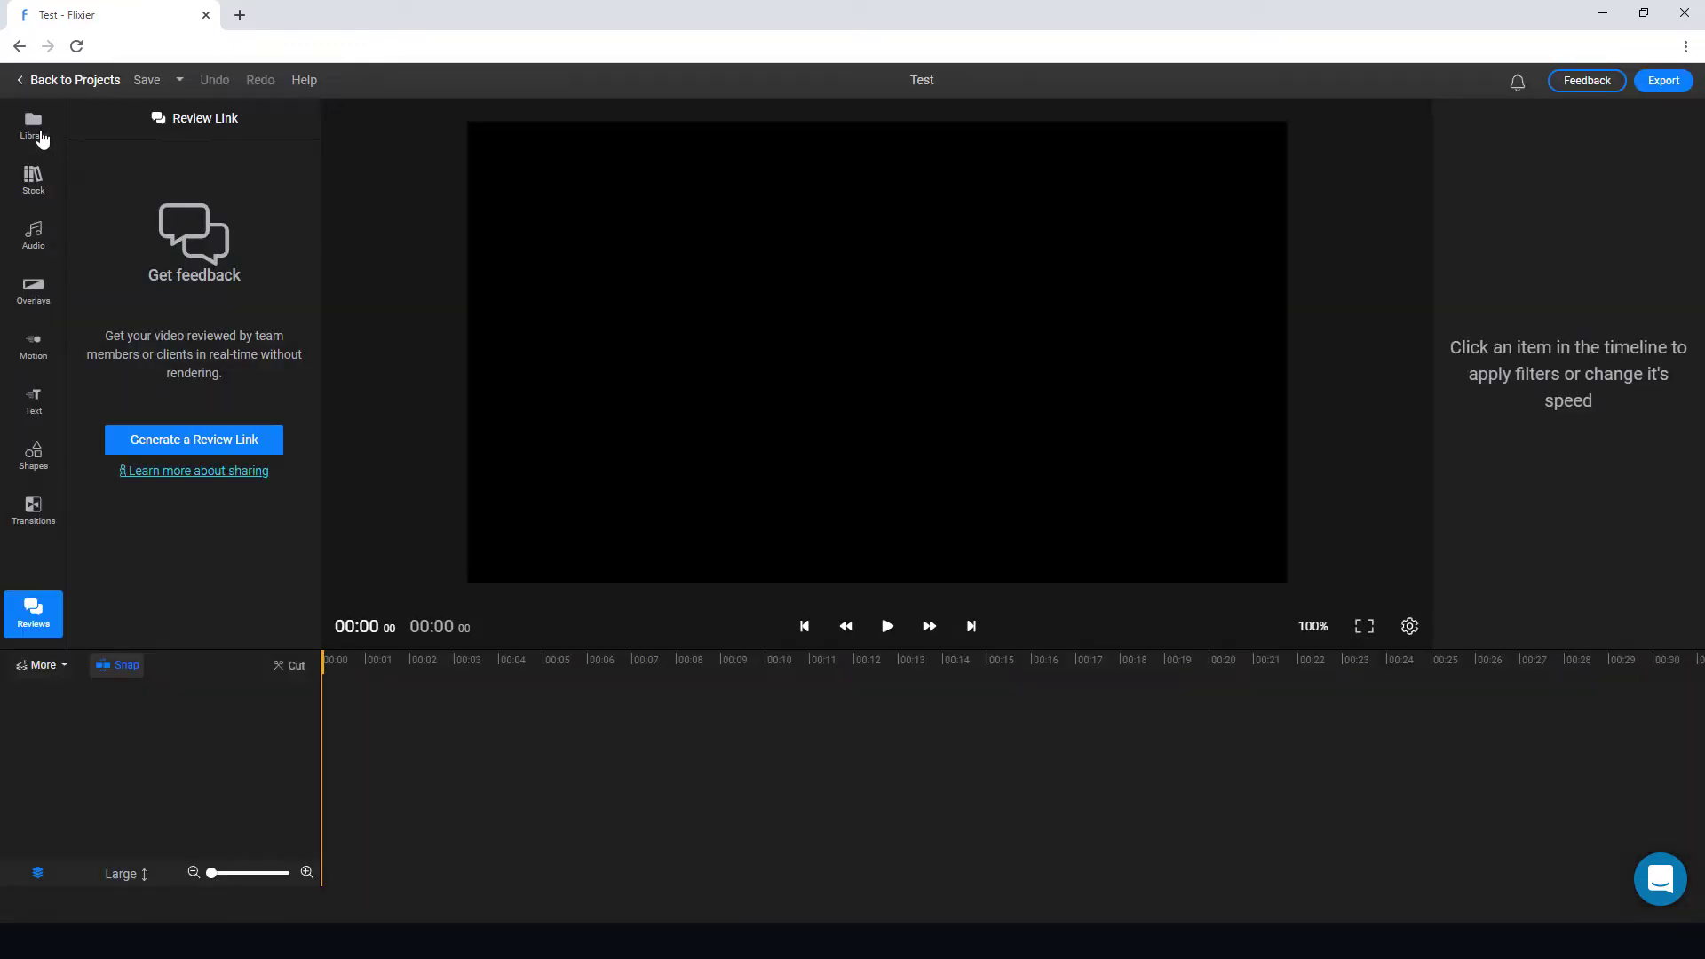
Import the VIDDYOZE-Black Hole video from the Downloads folder into the personal library.
click(34, 129)
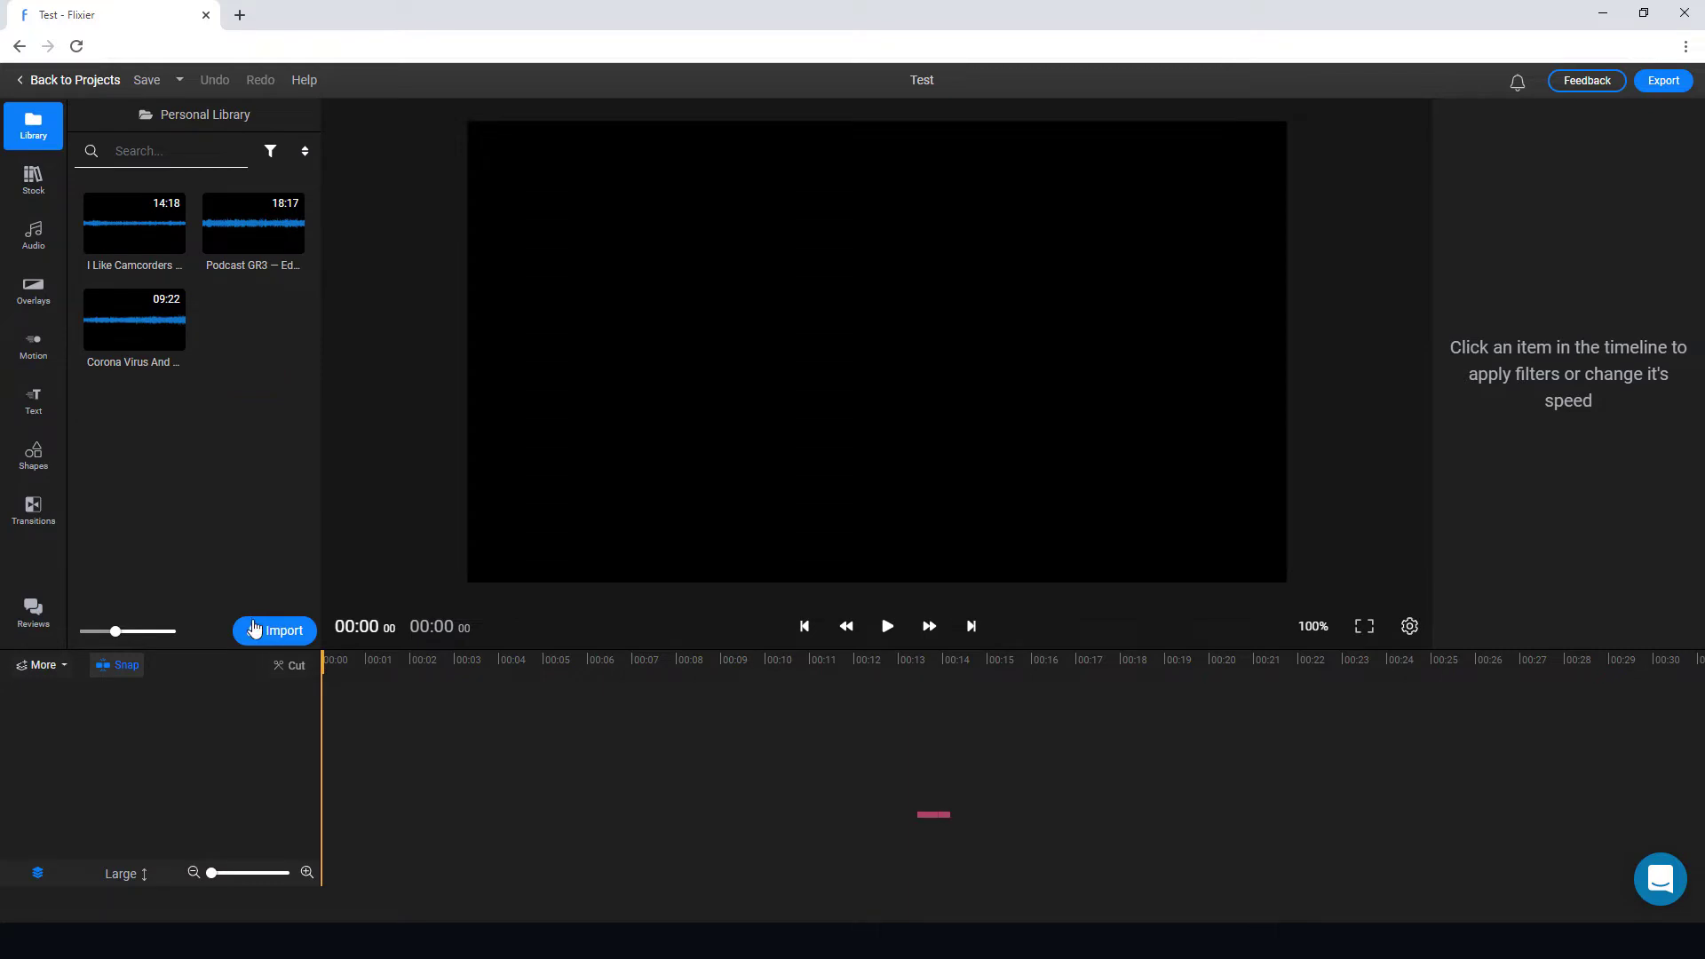
click(256, 632)
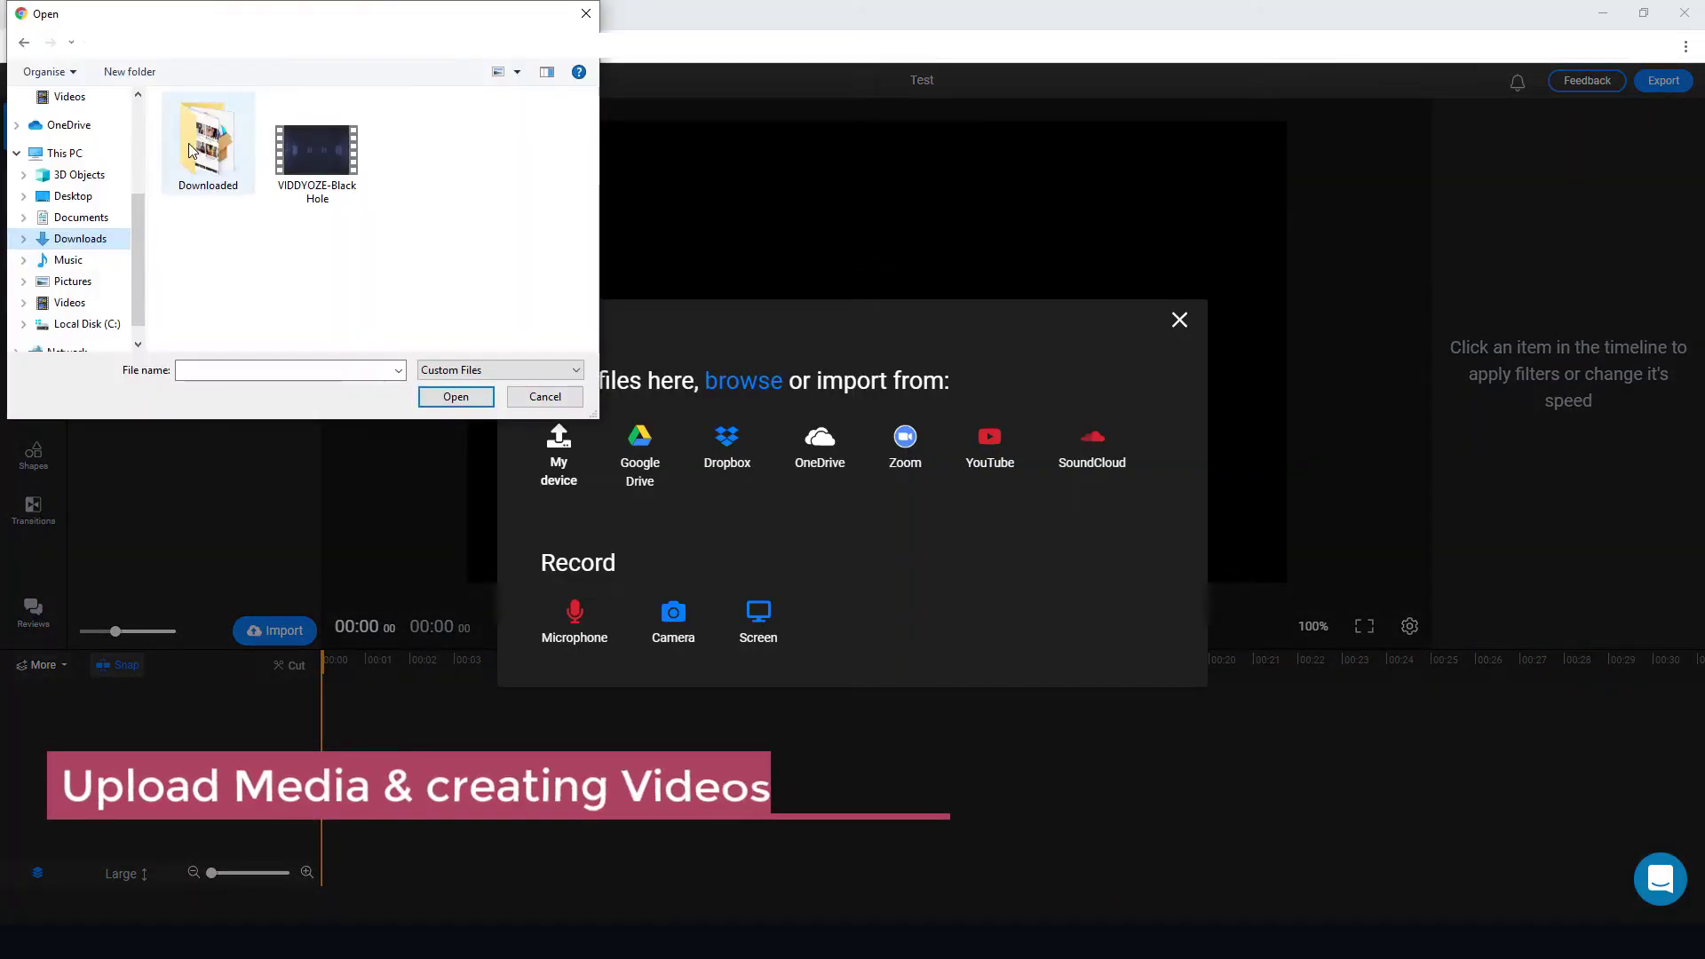
click(312, 152)
double_click(312, 152)
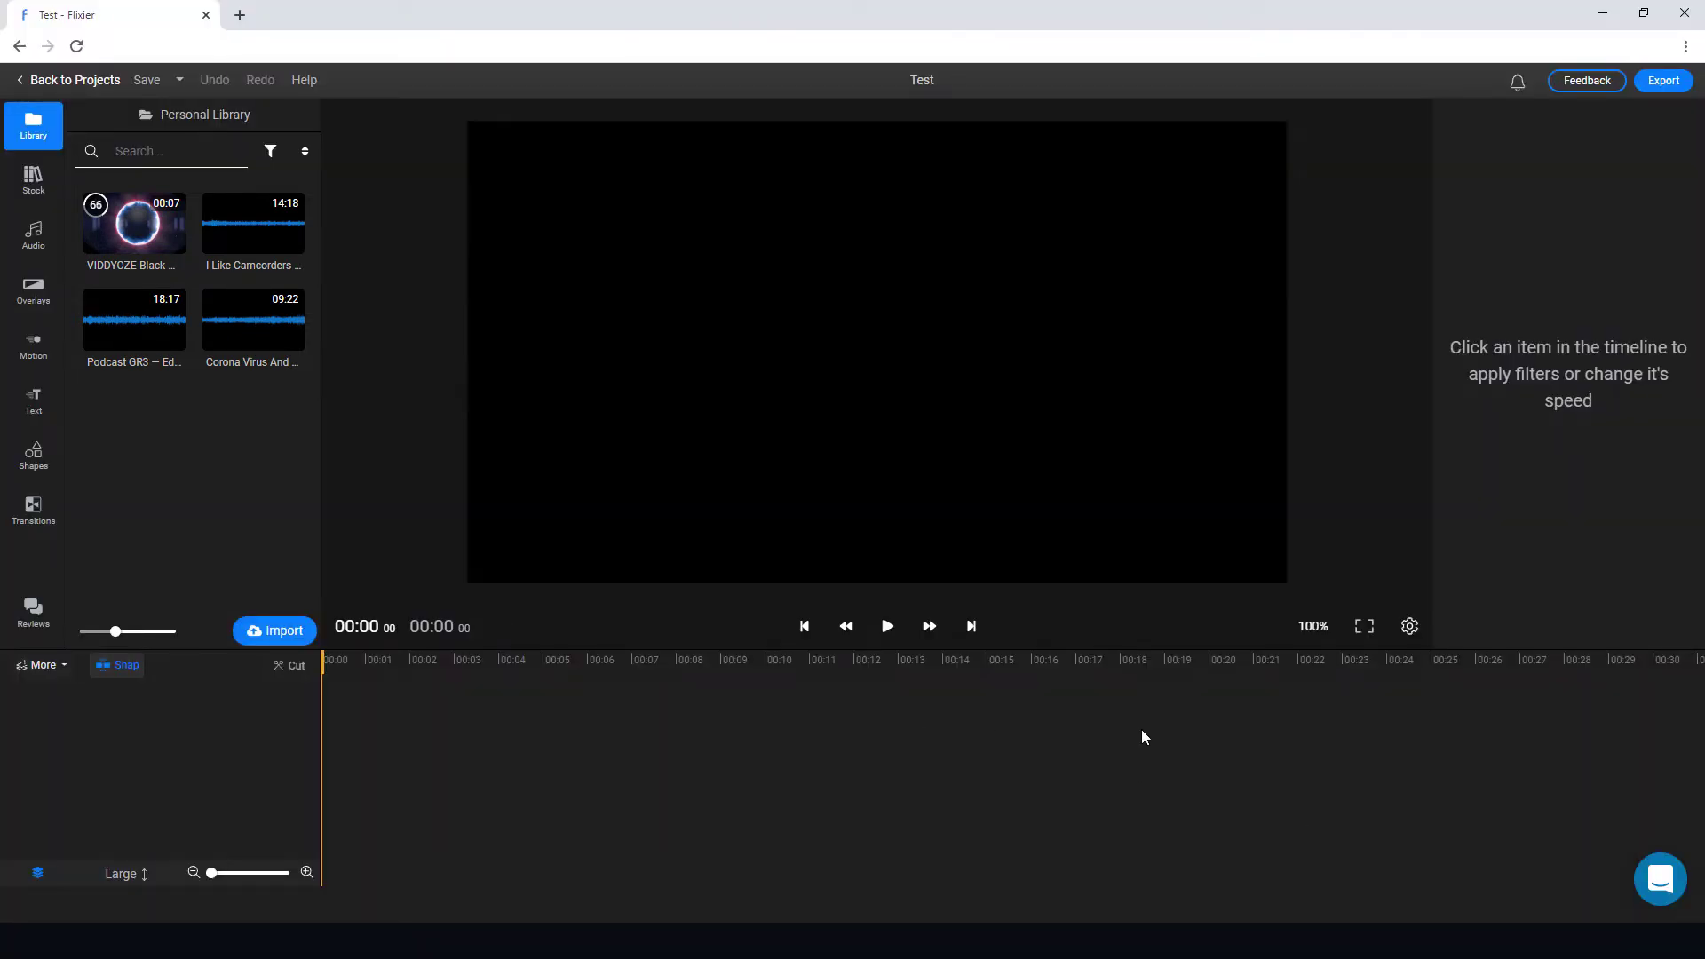
View the support chat window and close it again.
click(1659, 879)
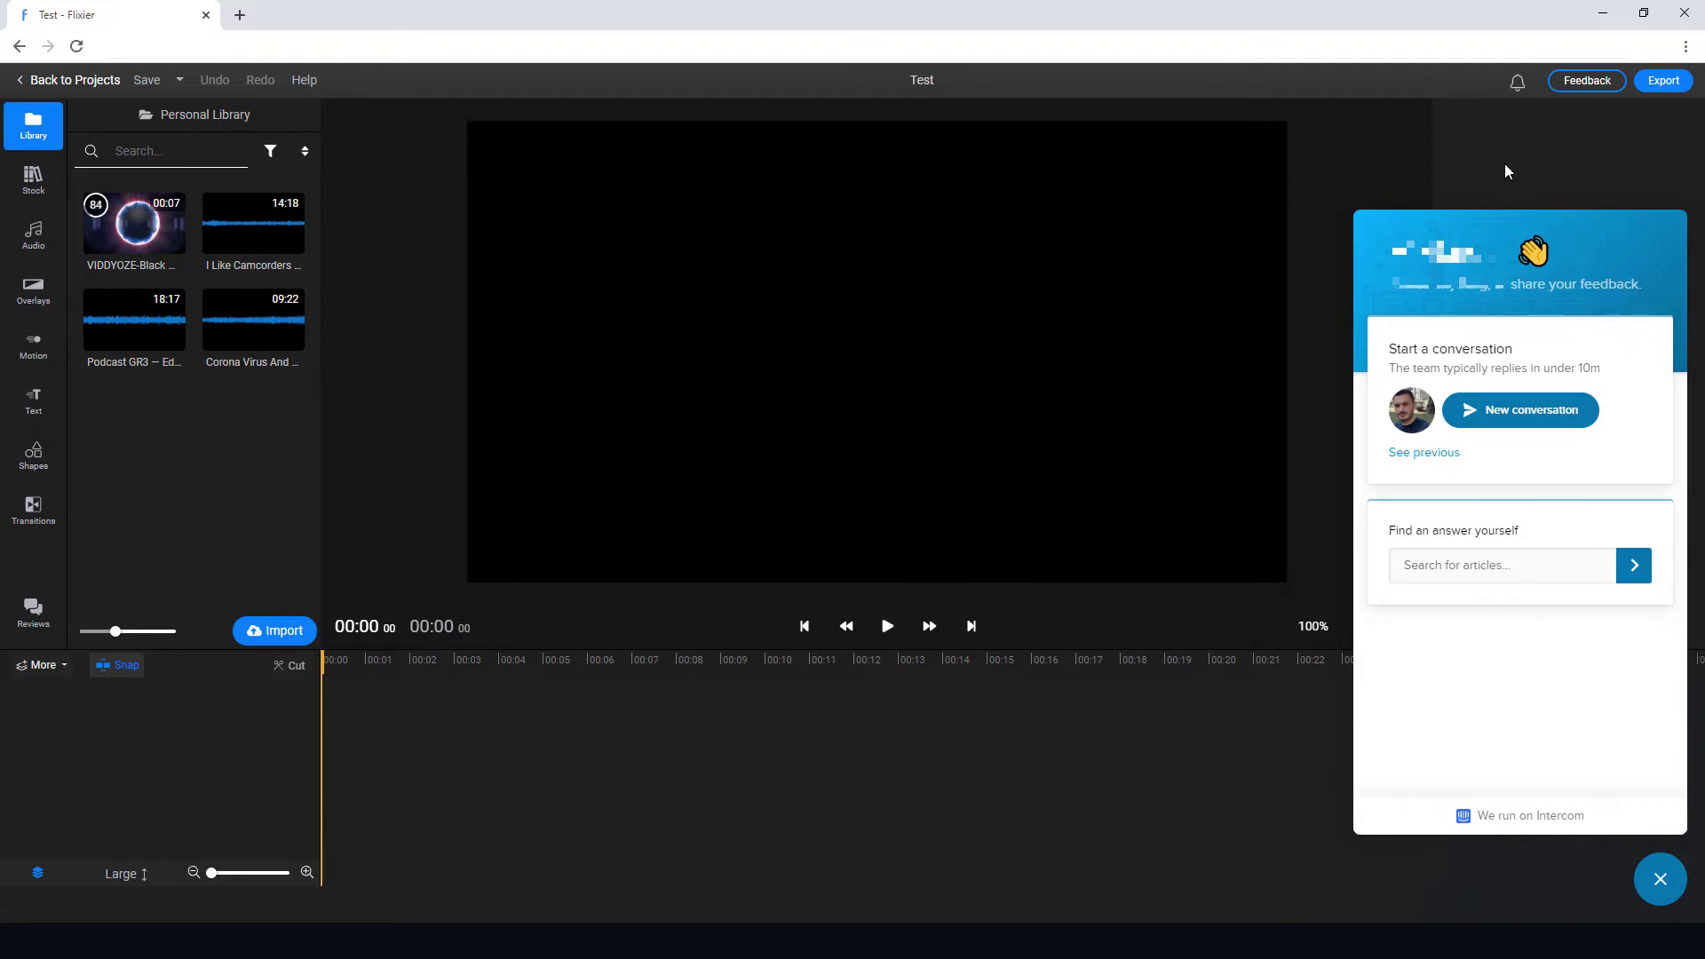
click(1657, 887)
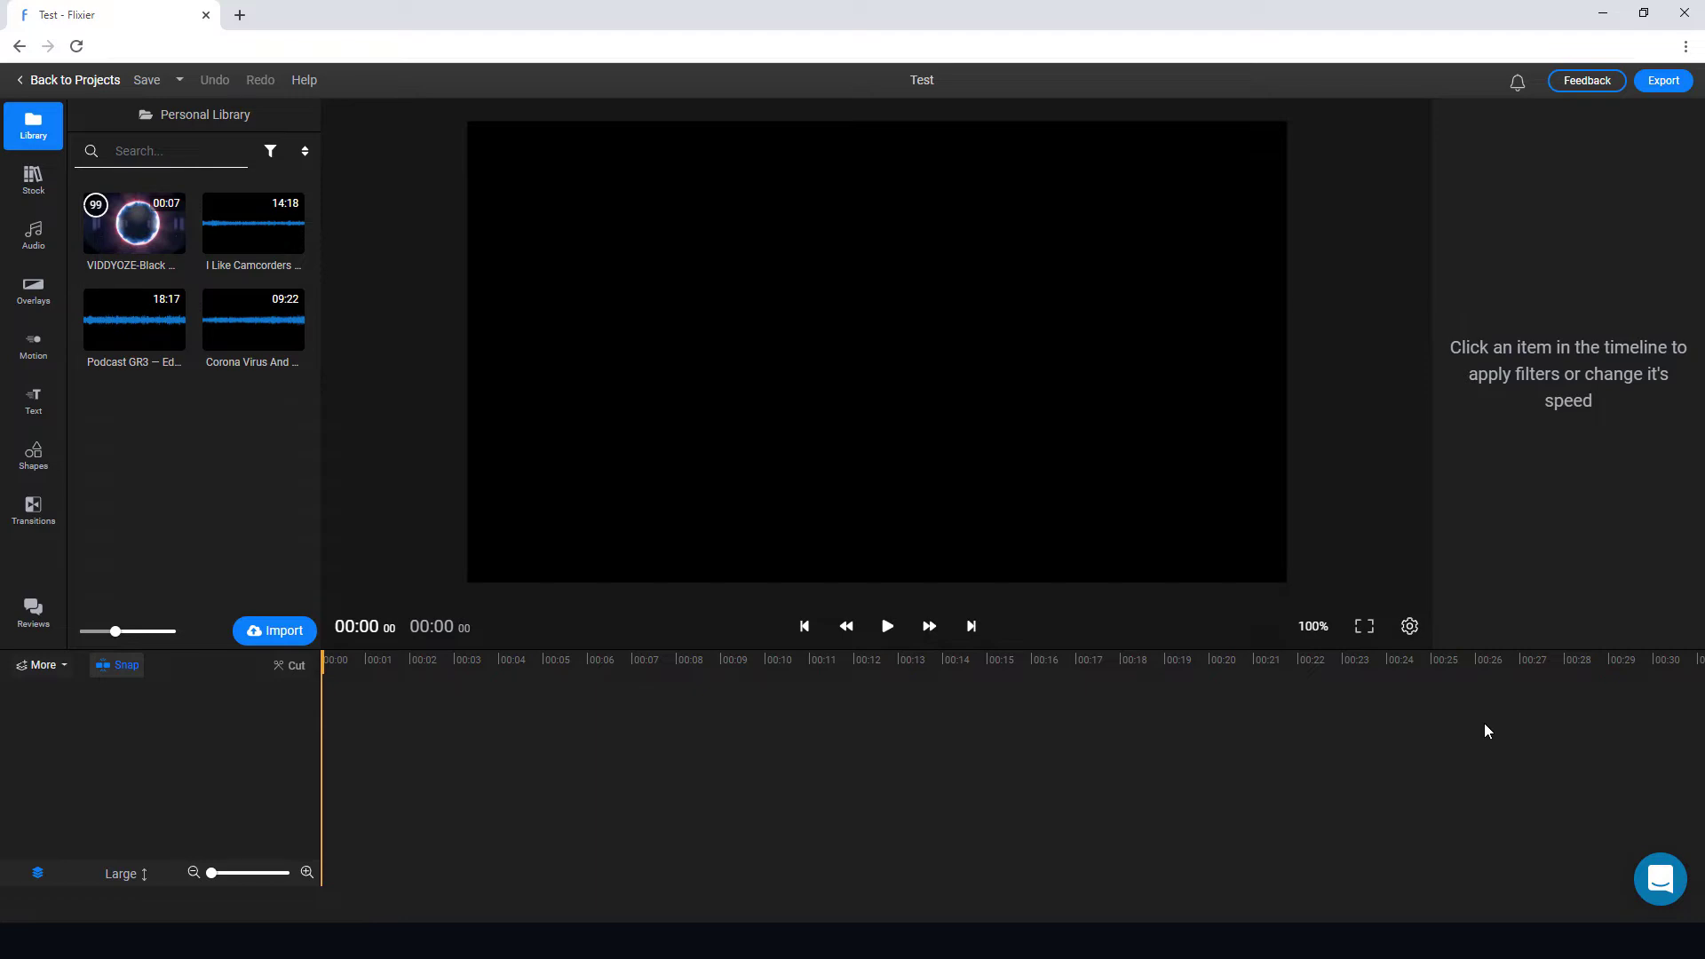
Place the VIDDYOZE-Black Hole clip on the timeline, scrub through it, and move it to start at 00:00.
drag(134, 223, 418, 791)
drag(392, 659, 705, 659)
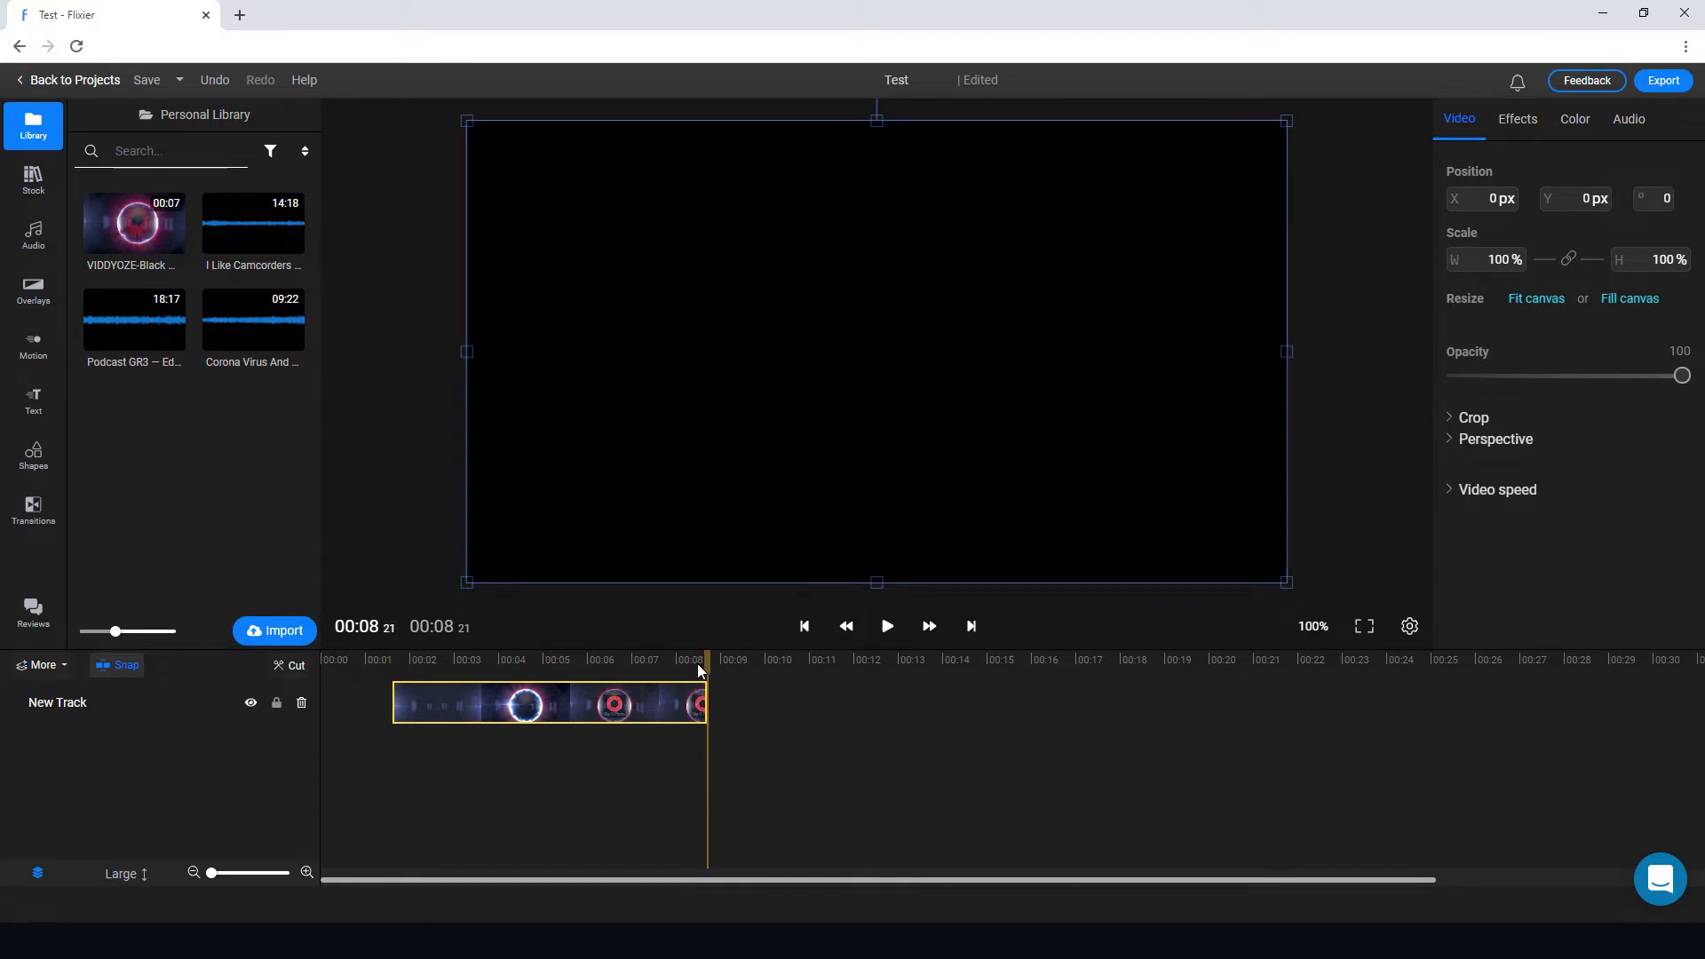
click(509, 658)
drag(535, 703, 445, 701)
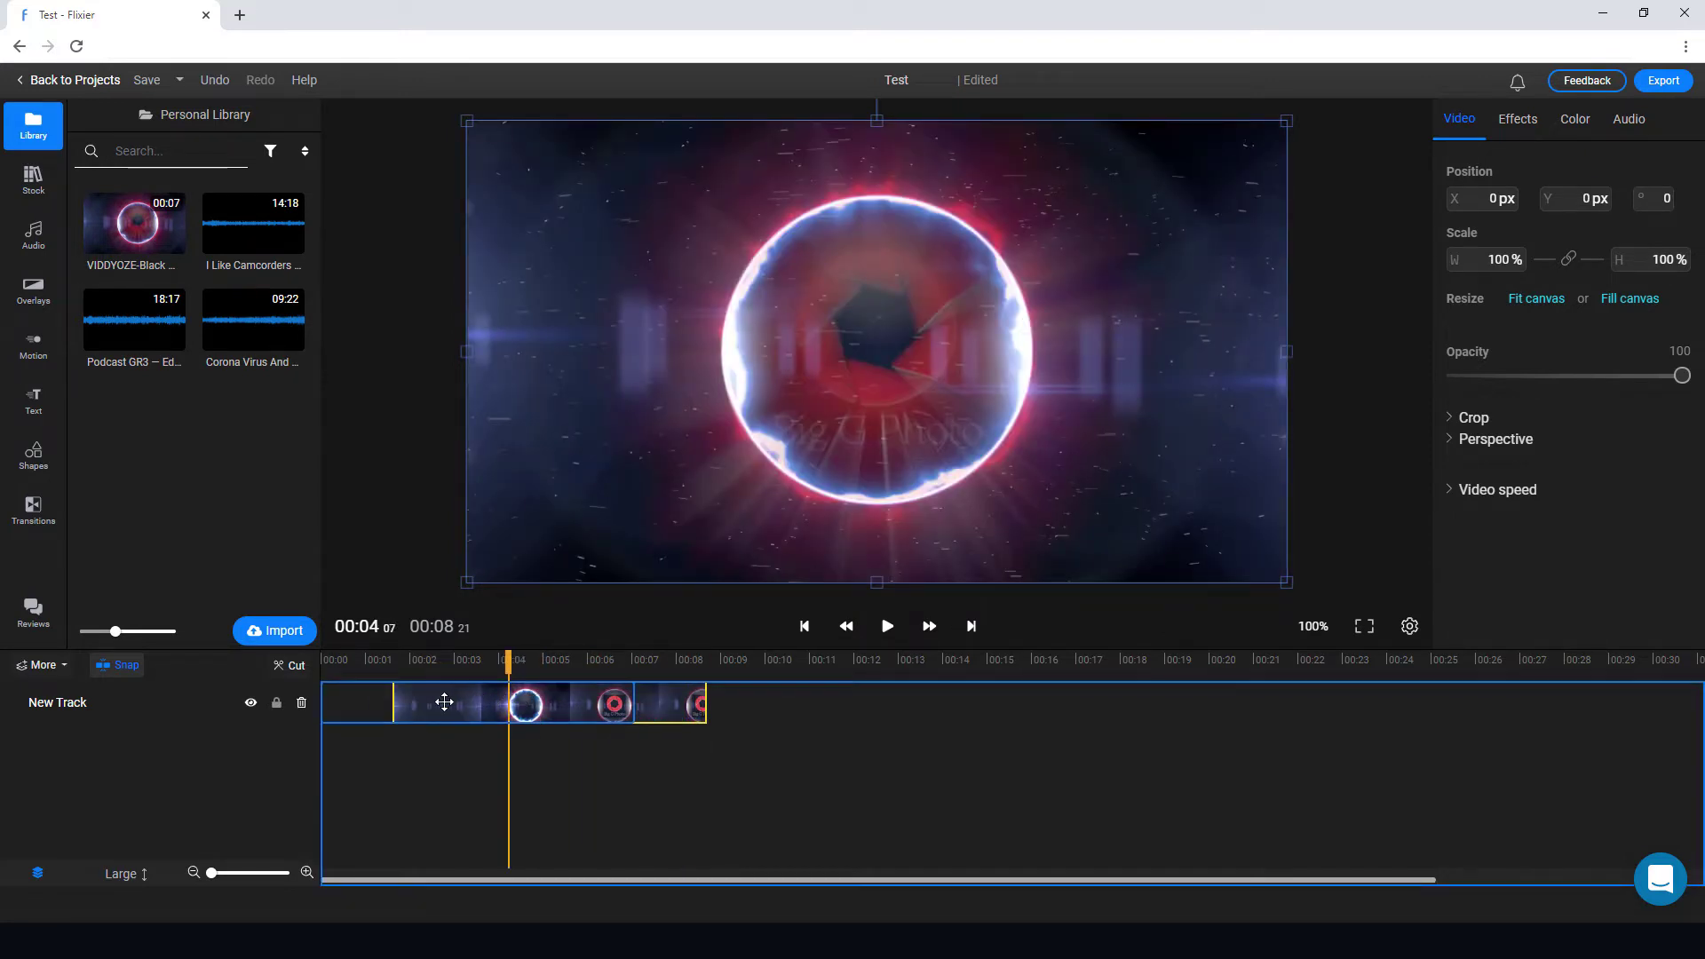
Examine the effects available for the clip, including the advanced and shadow settings.
click(1517, 120)
scroll(1540, 481, down, 3)
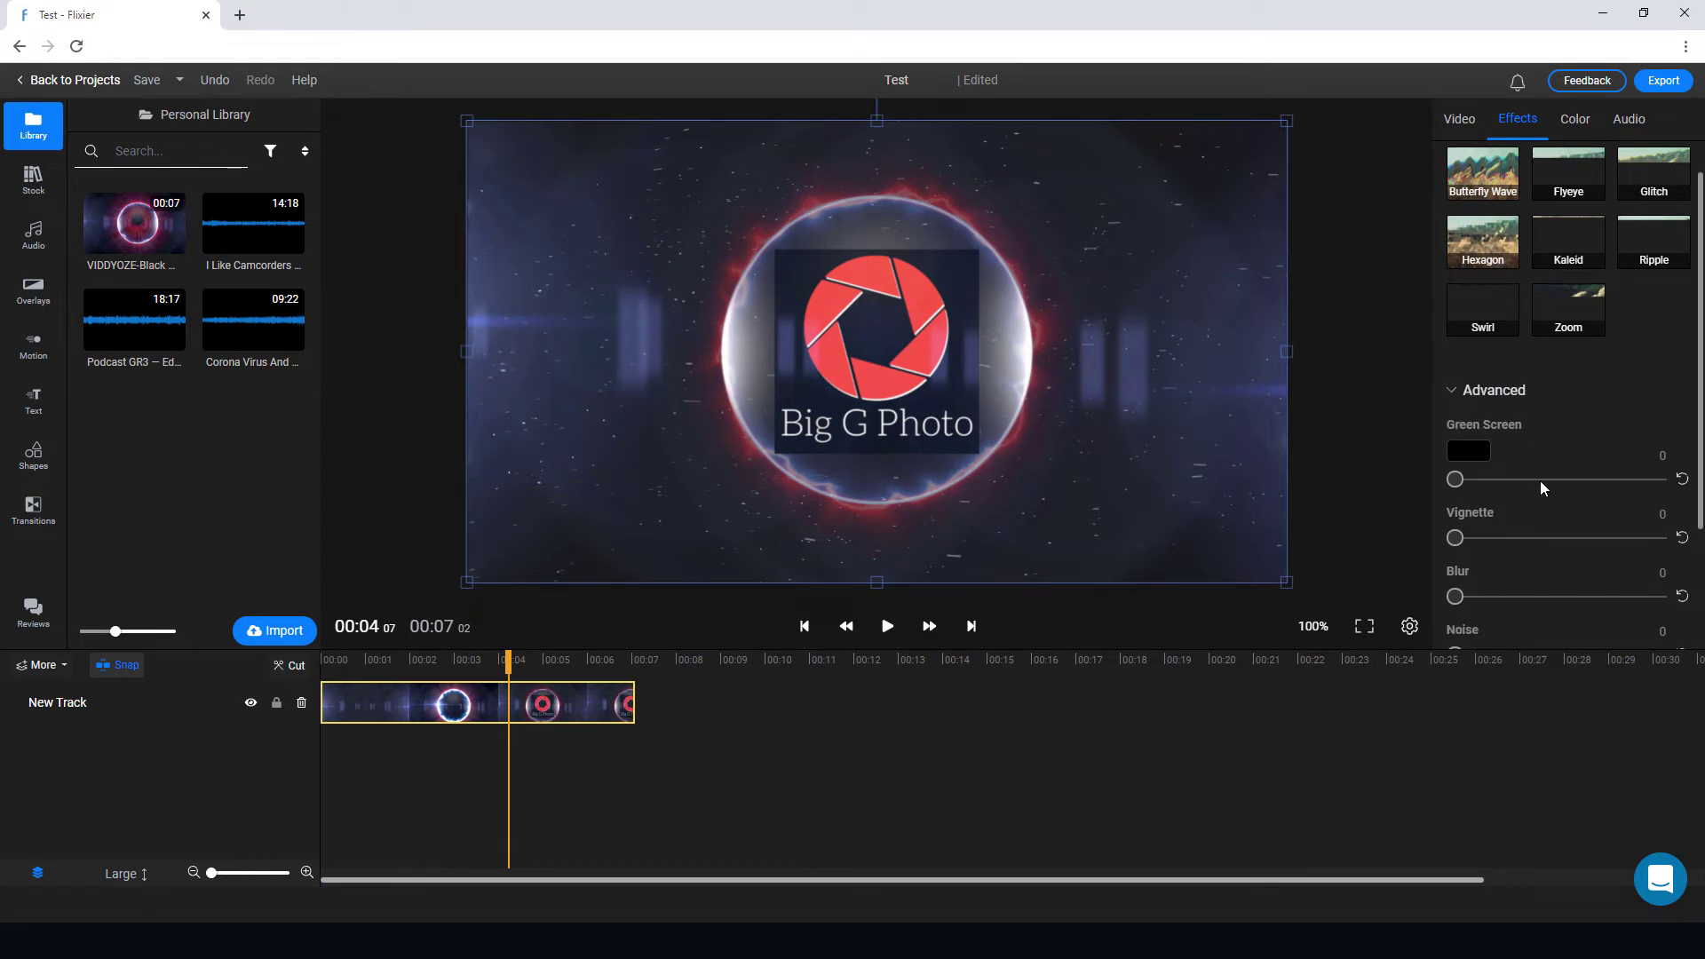
click(1496, 593)
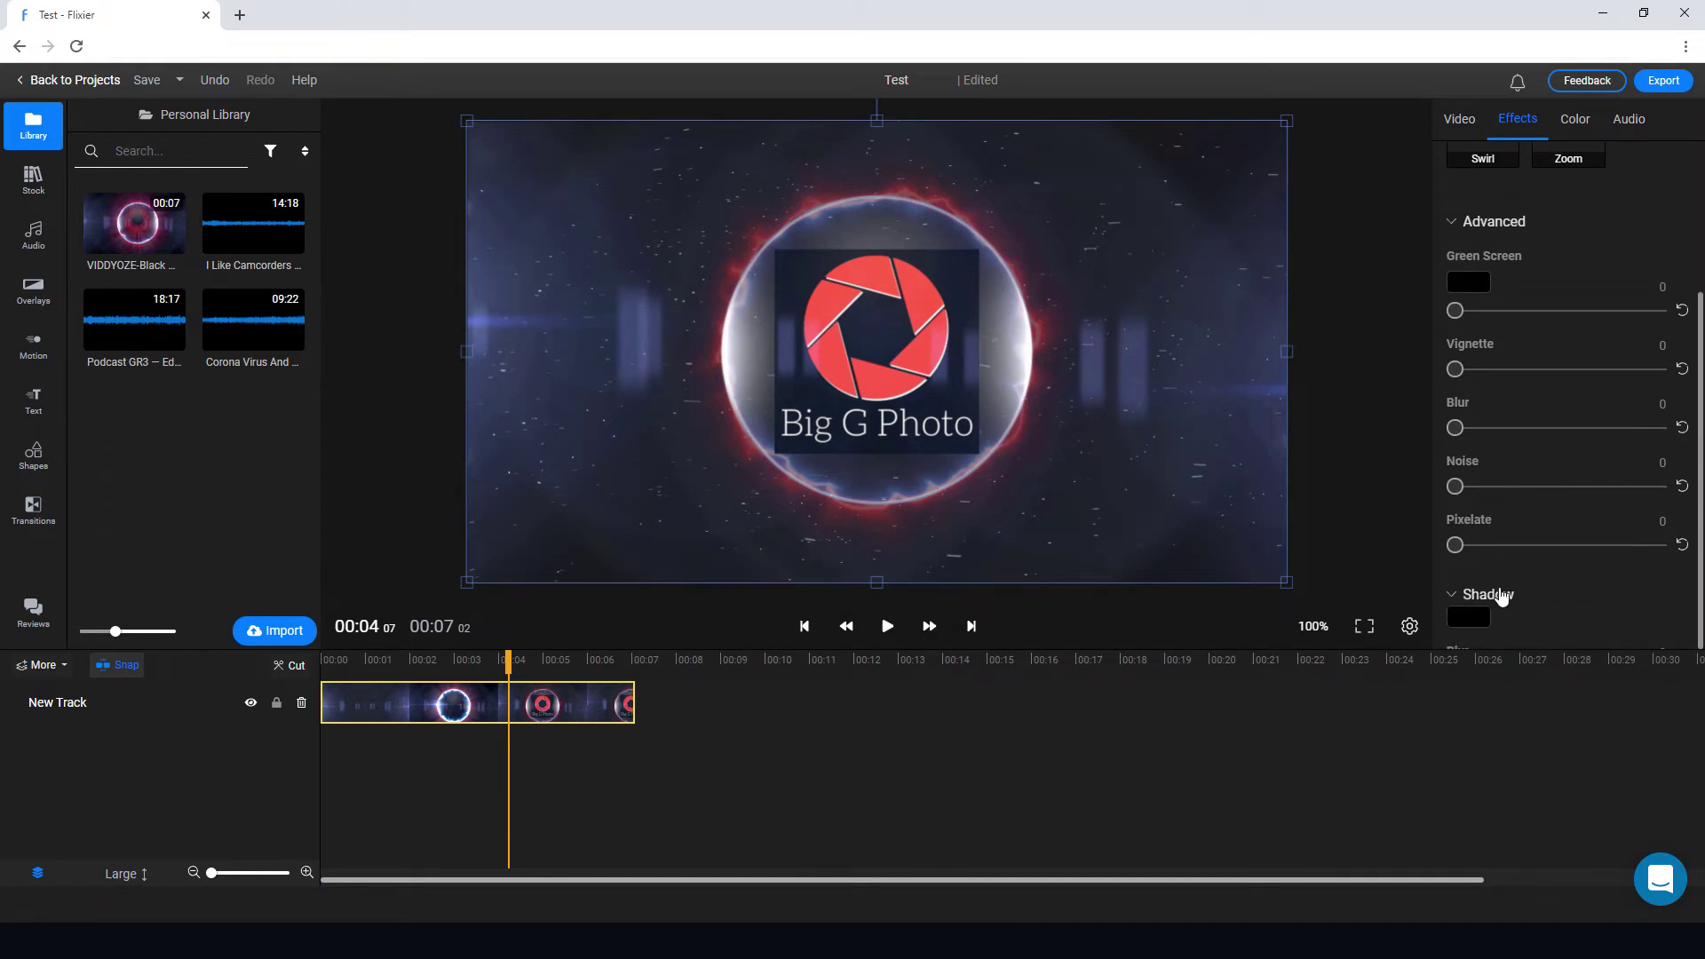
Apply the Glitch effect to the VIDDYOZE-Black Hole clip and play the project from the start to preview it.
scroll(1515, 581, down, 3)
scroll(1516, 582, up, 4)
scroll(1519, 581, up, 2)
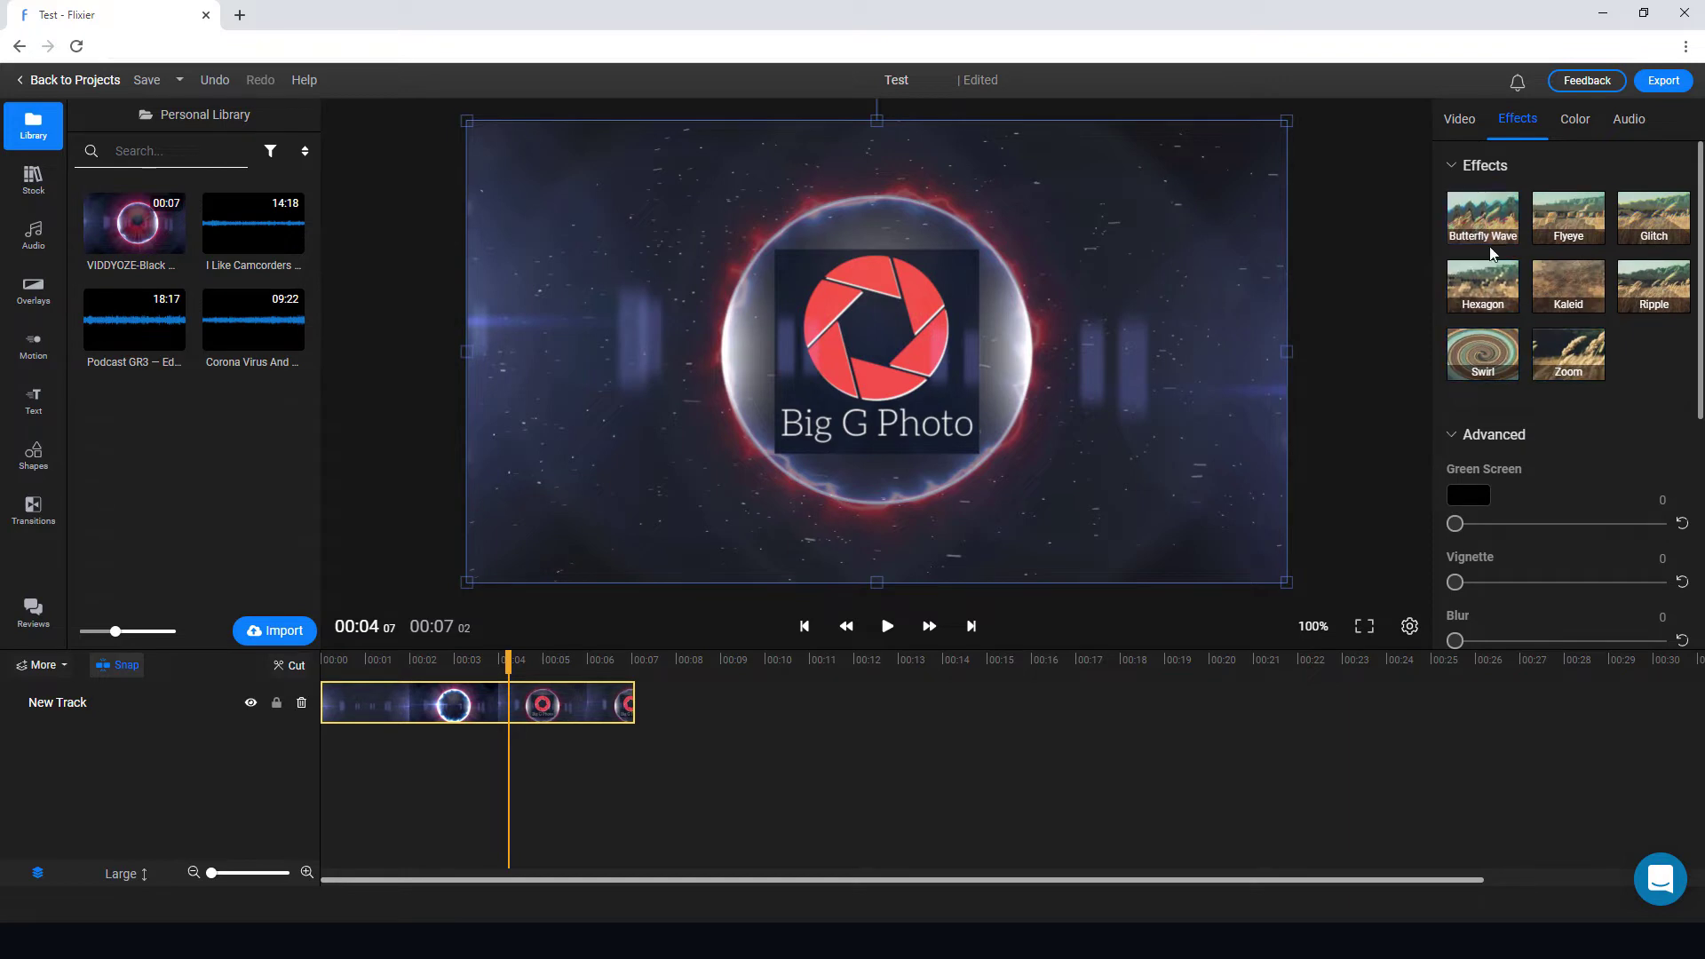
click(1653, 217)
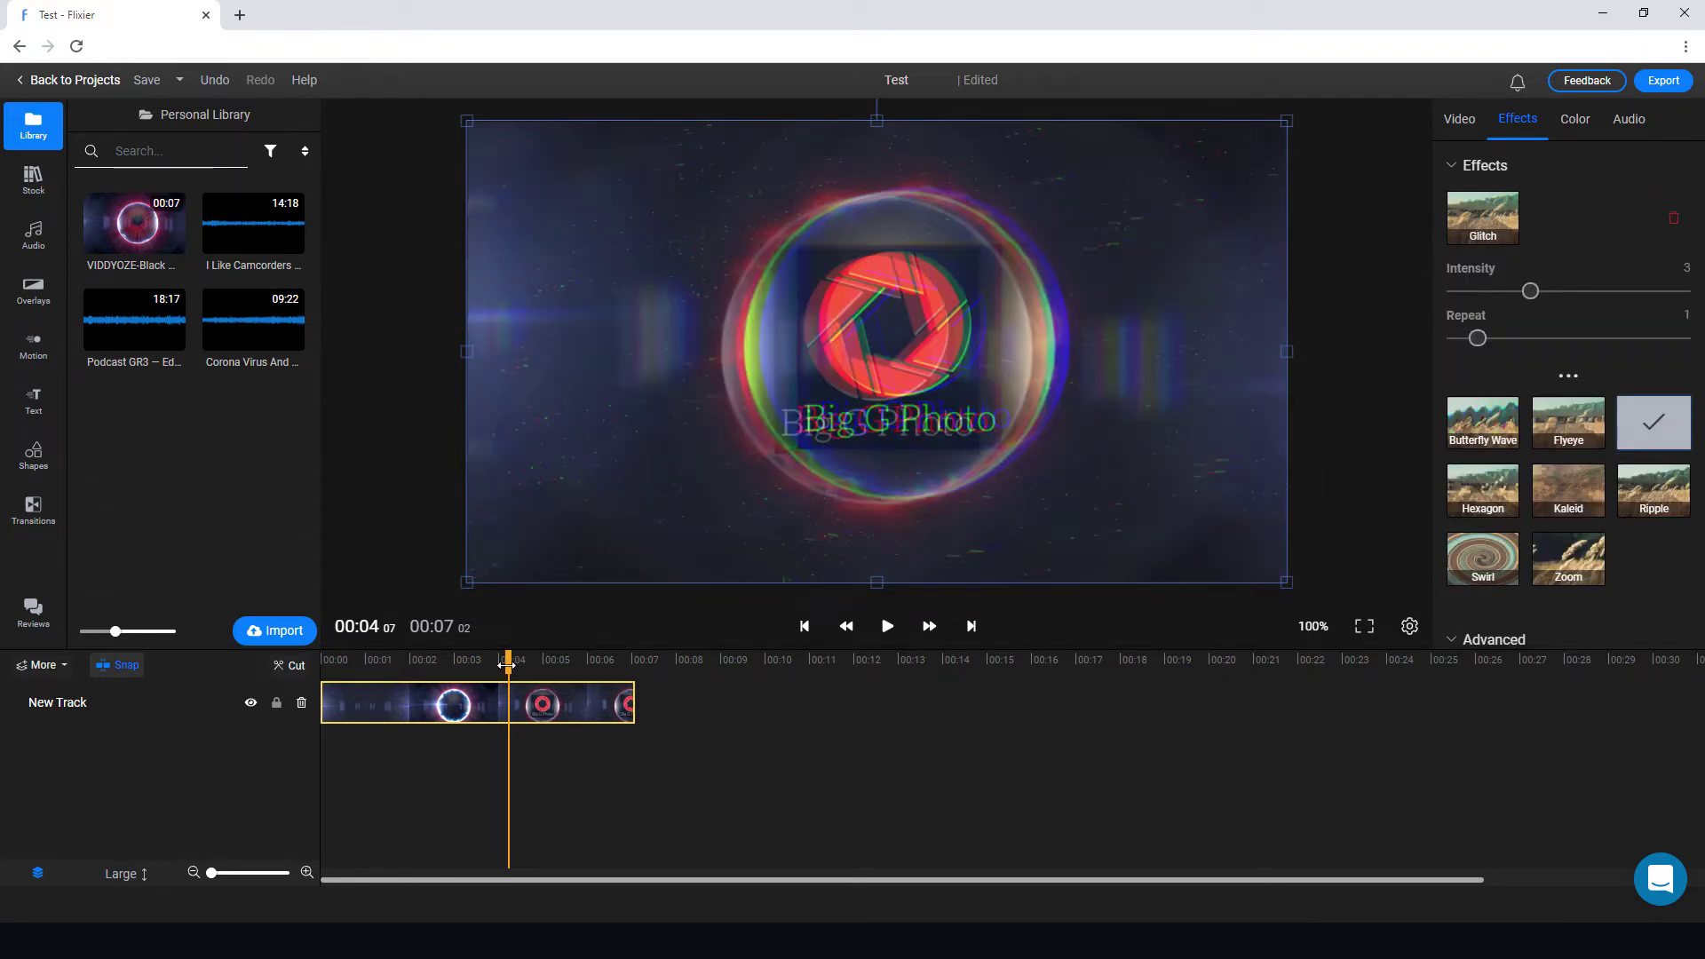
click(804, 626)
click(886, 626)
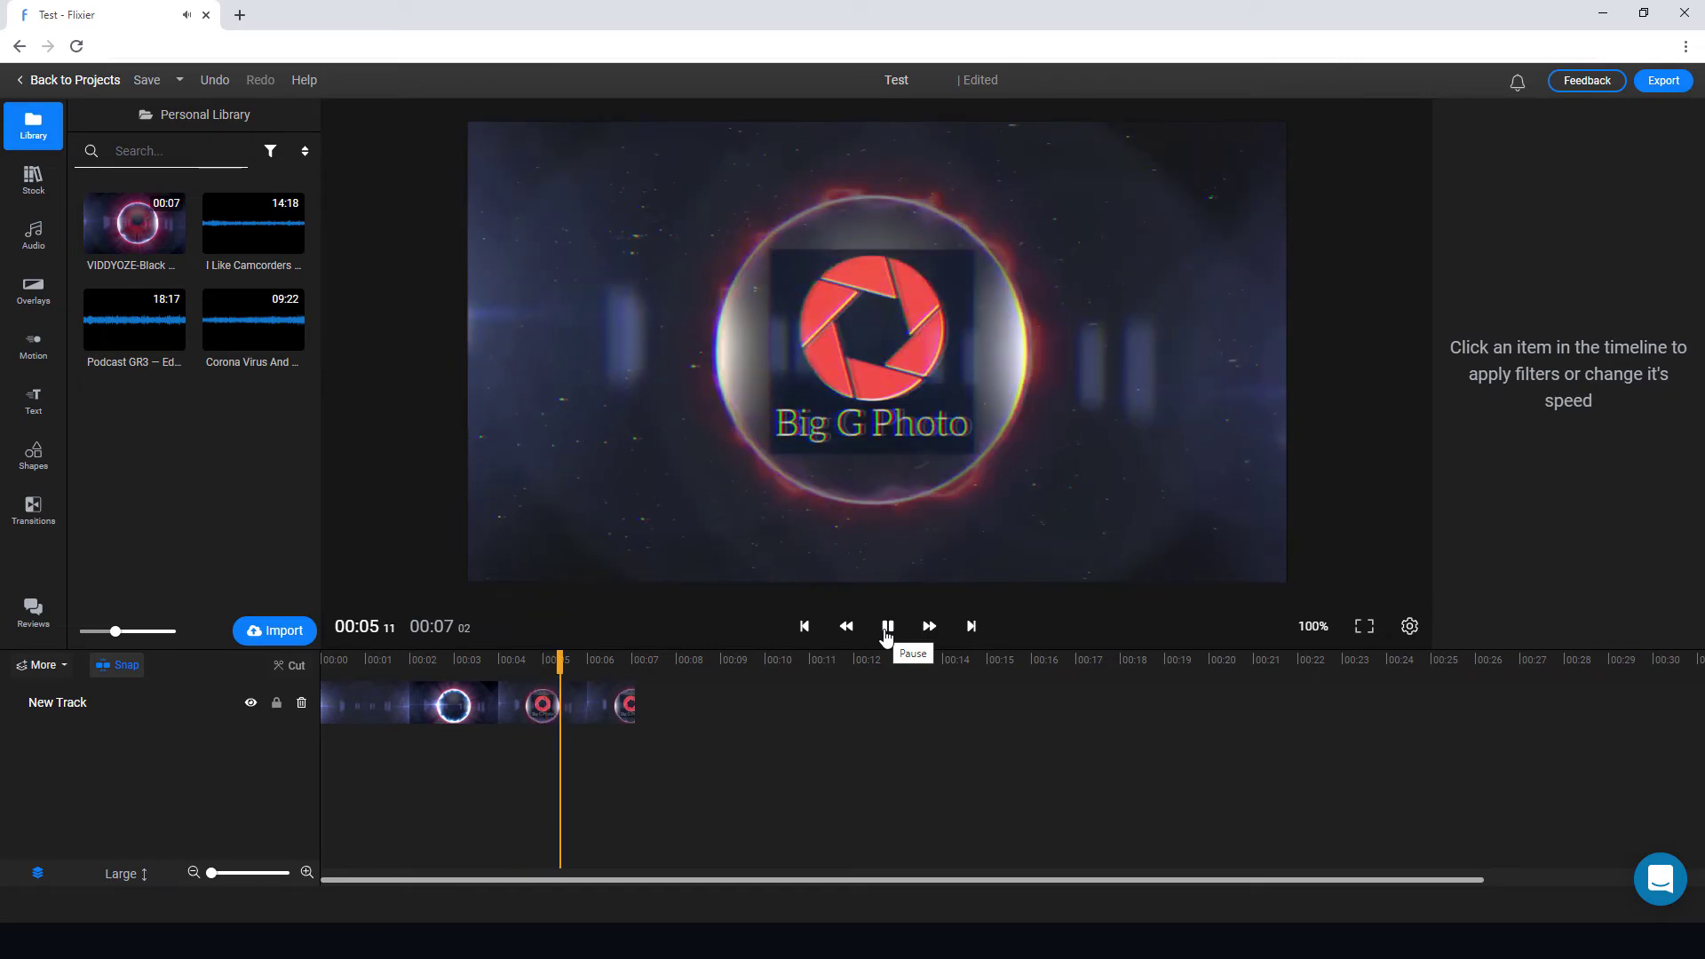
click(886, 626)
Examine the clip's color options, including the filters, basic color adjustments and advanced gamma and blend settings.
click(602, 711)
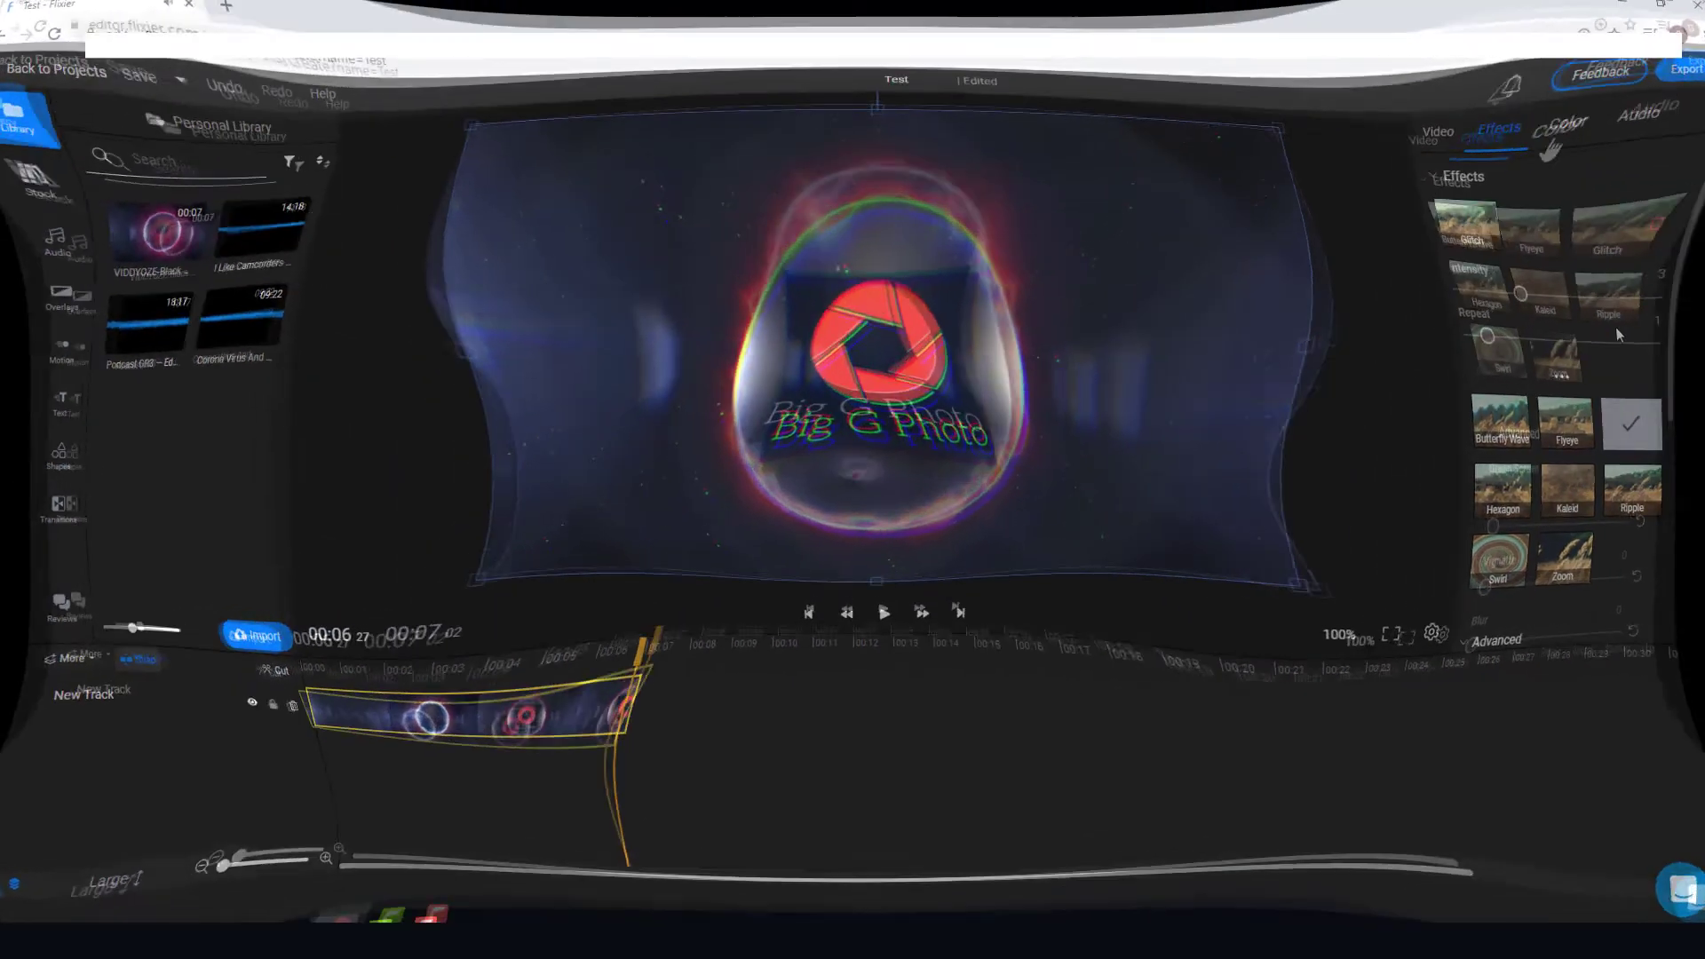
click(1574, 118)
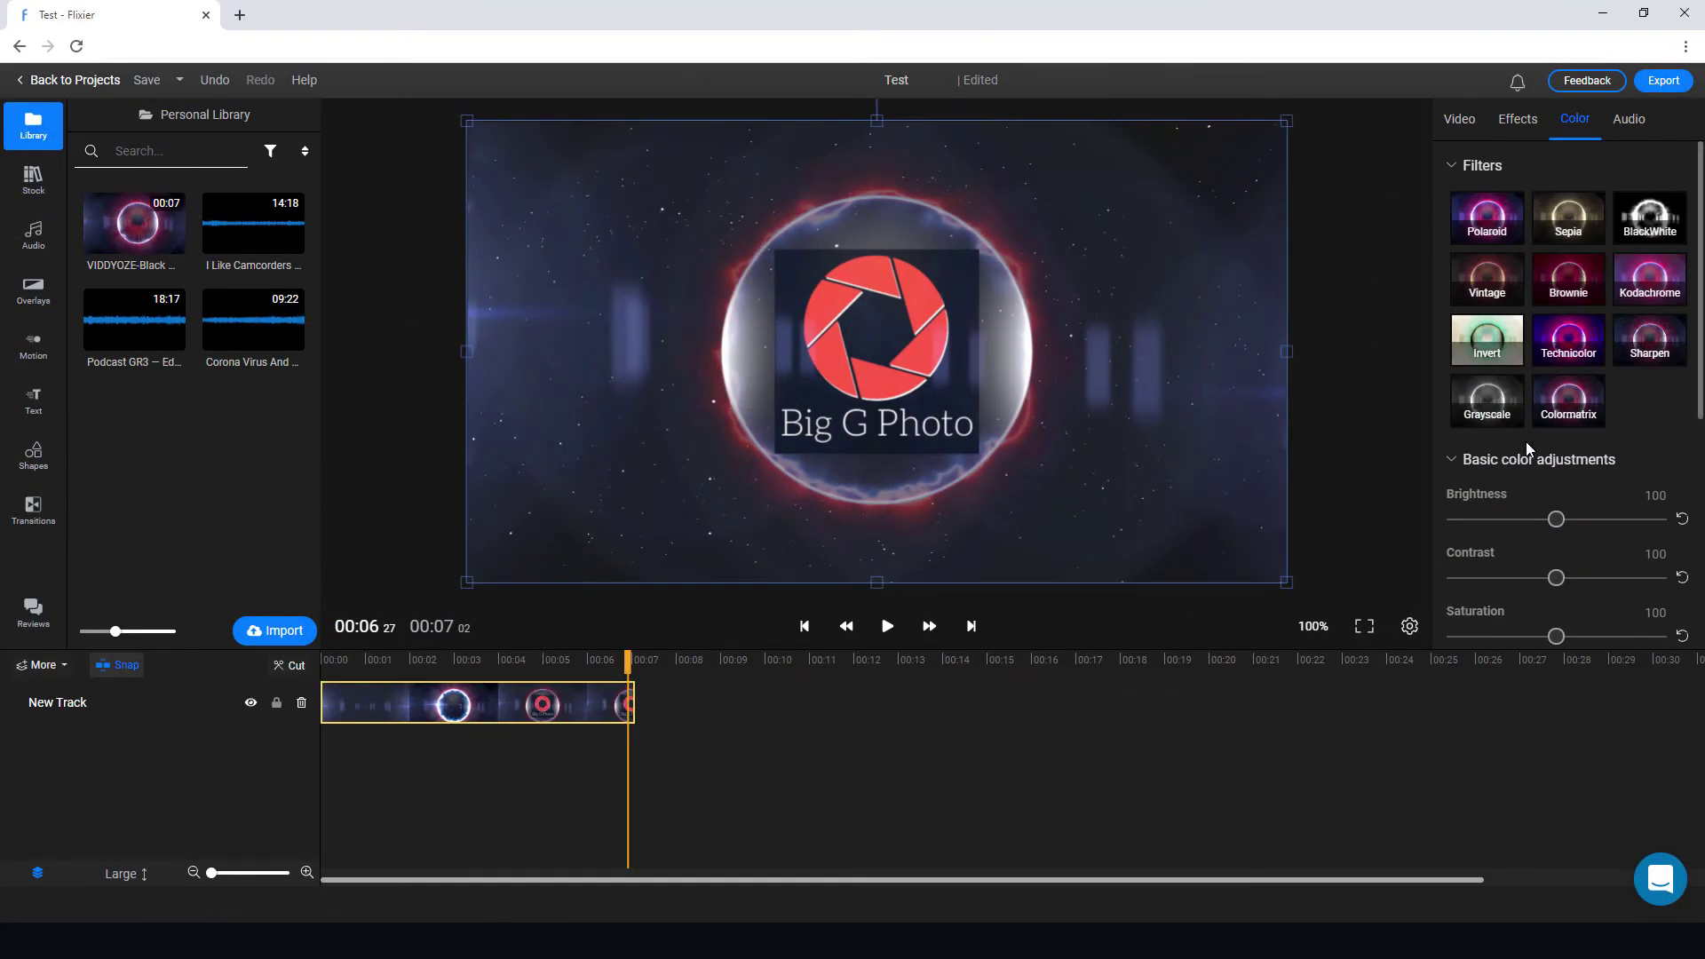
scroll(1527, 449, down, 3)
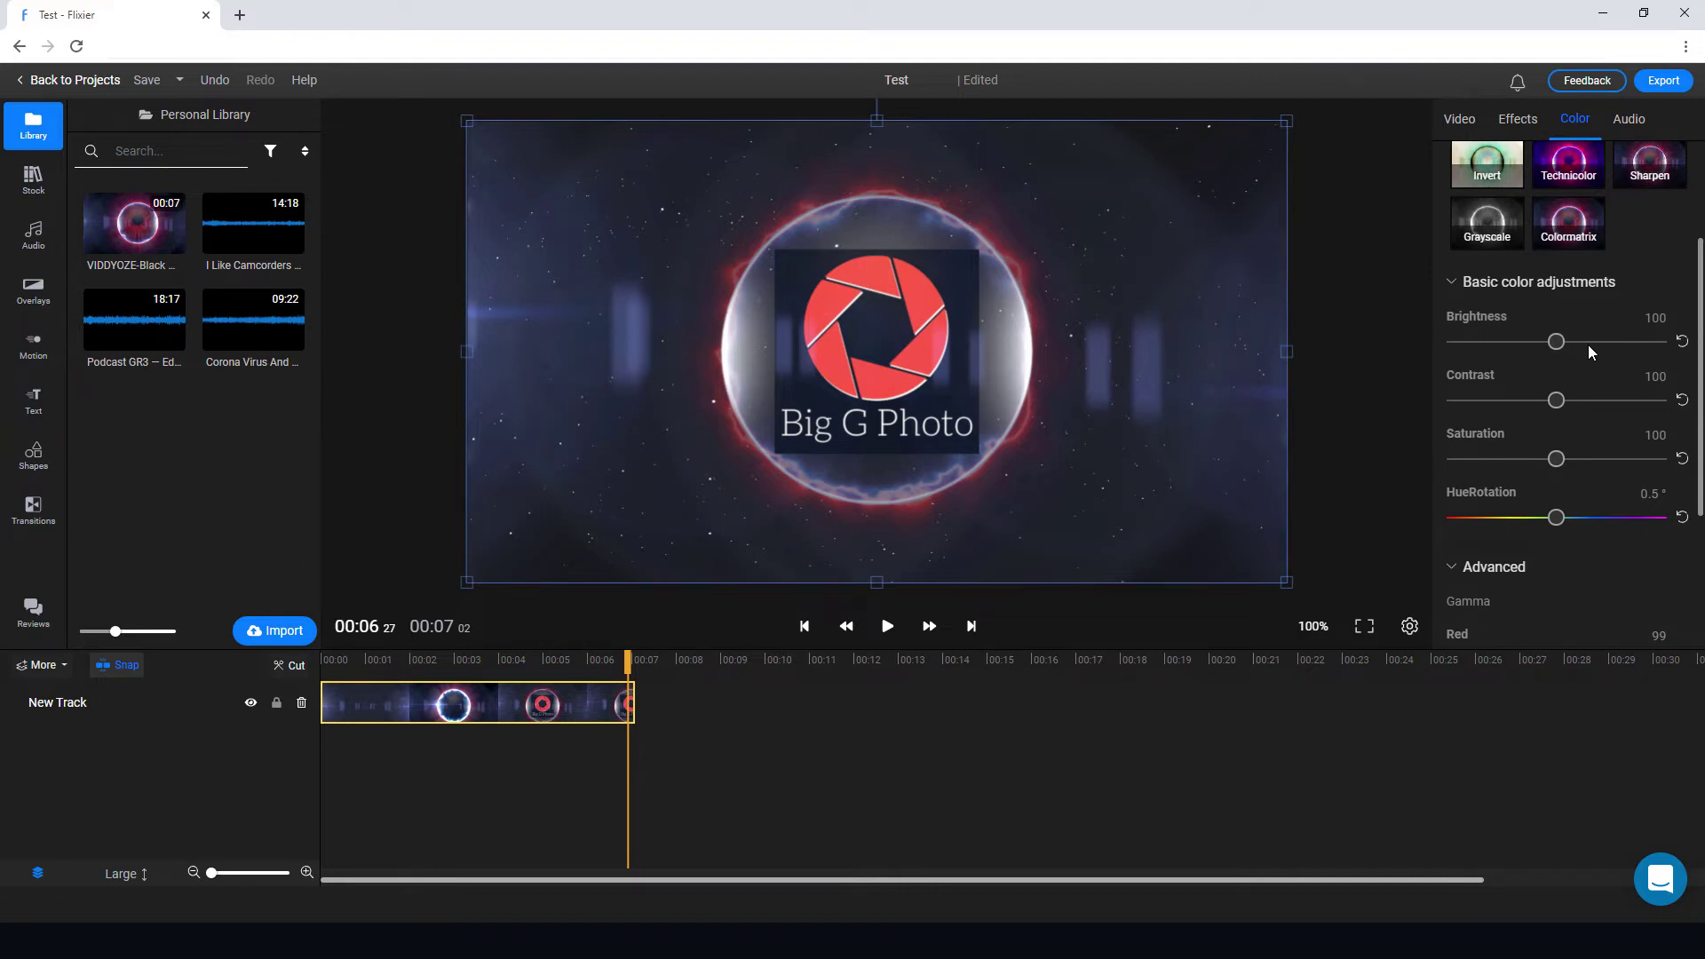
scroll(1587, 352, down, 2)
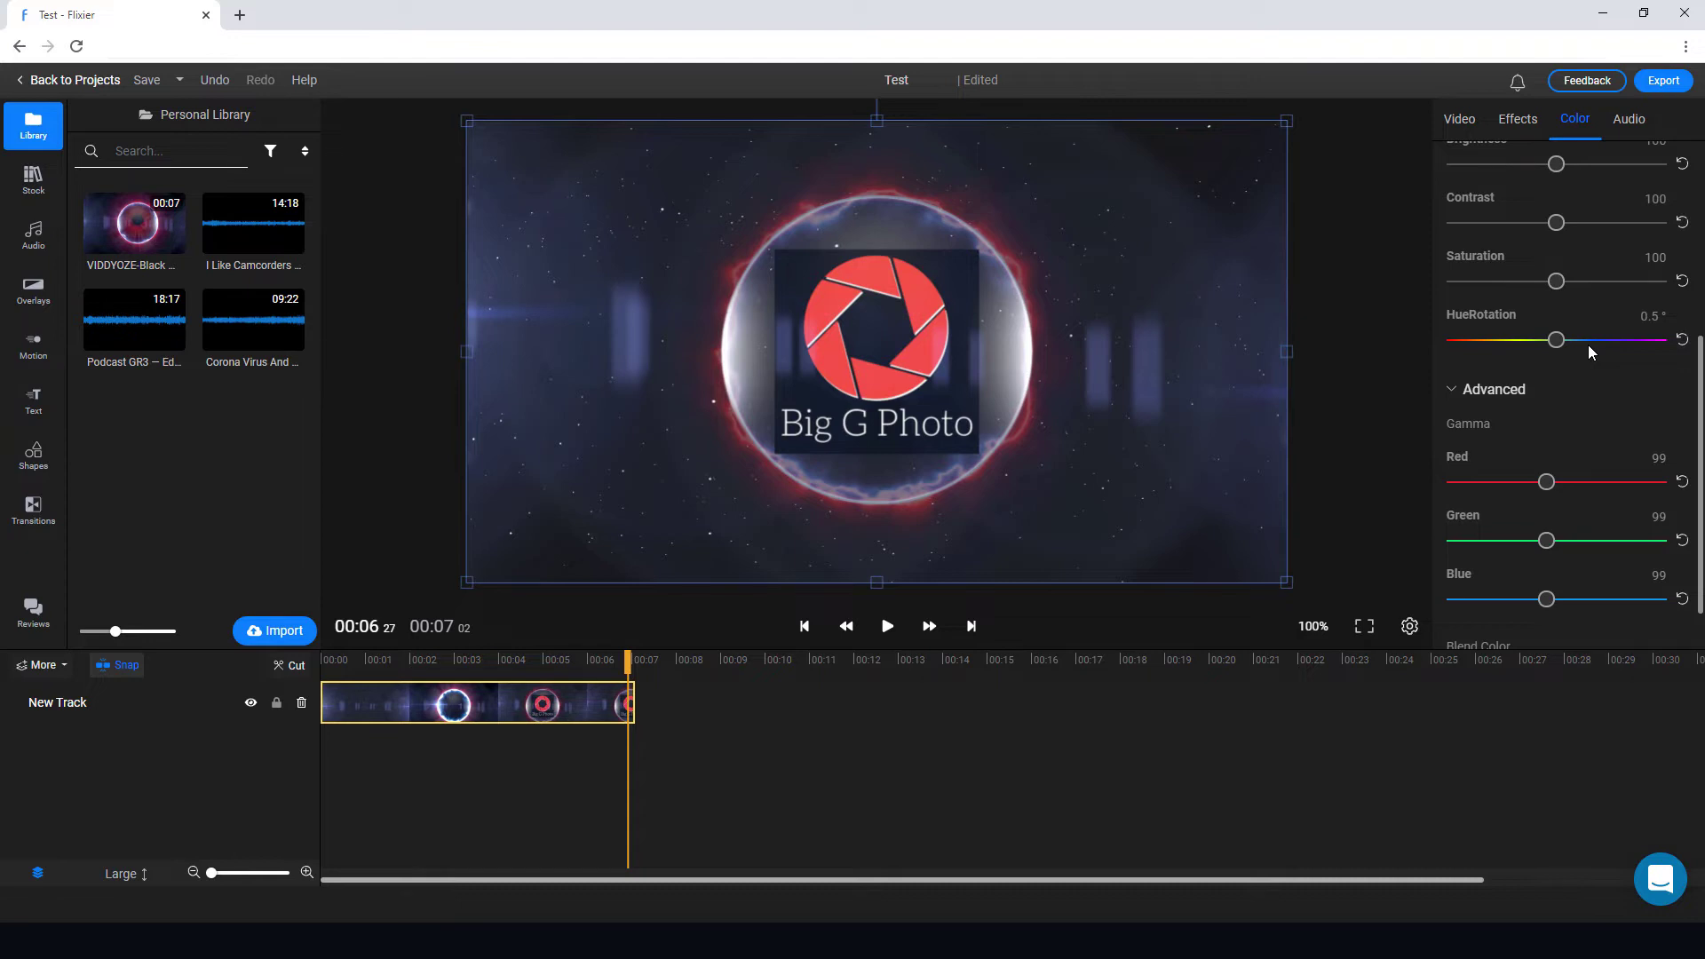
scroll(1571, 343, down, 1)
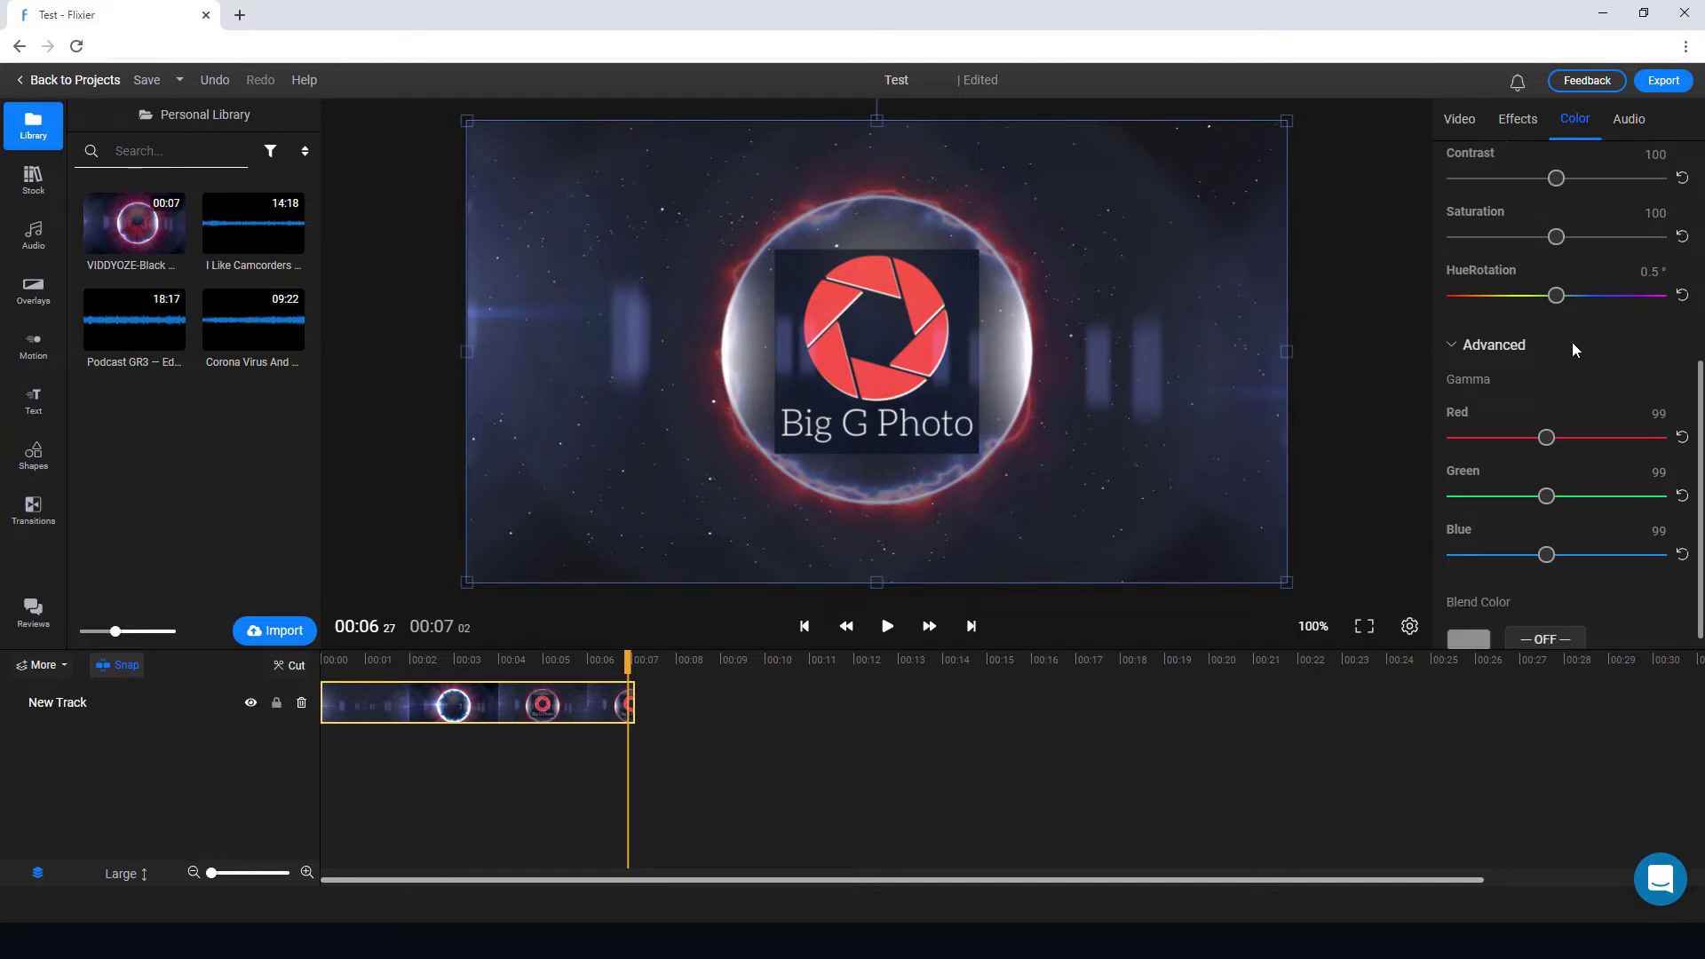
scroll(1568, 344, up, 4)
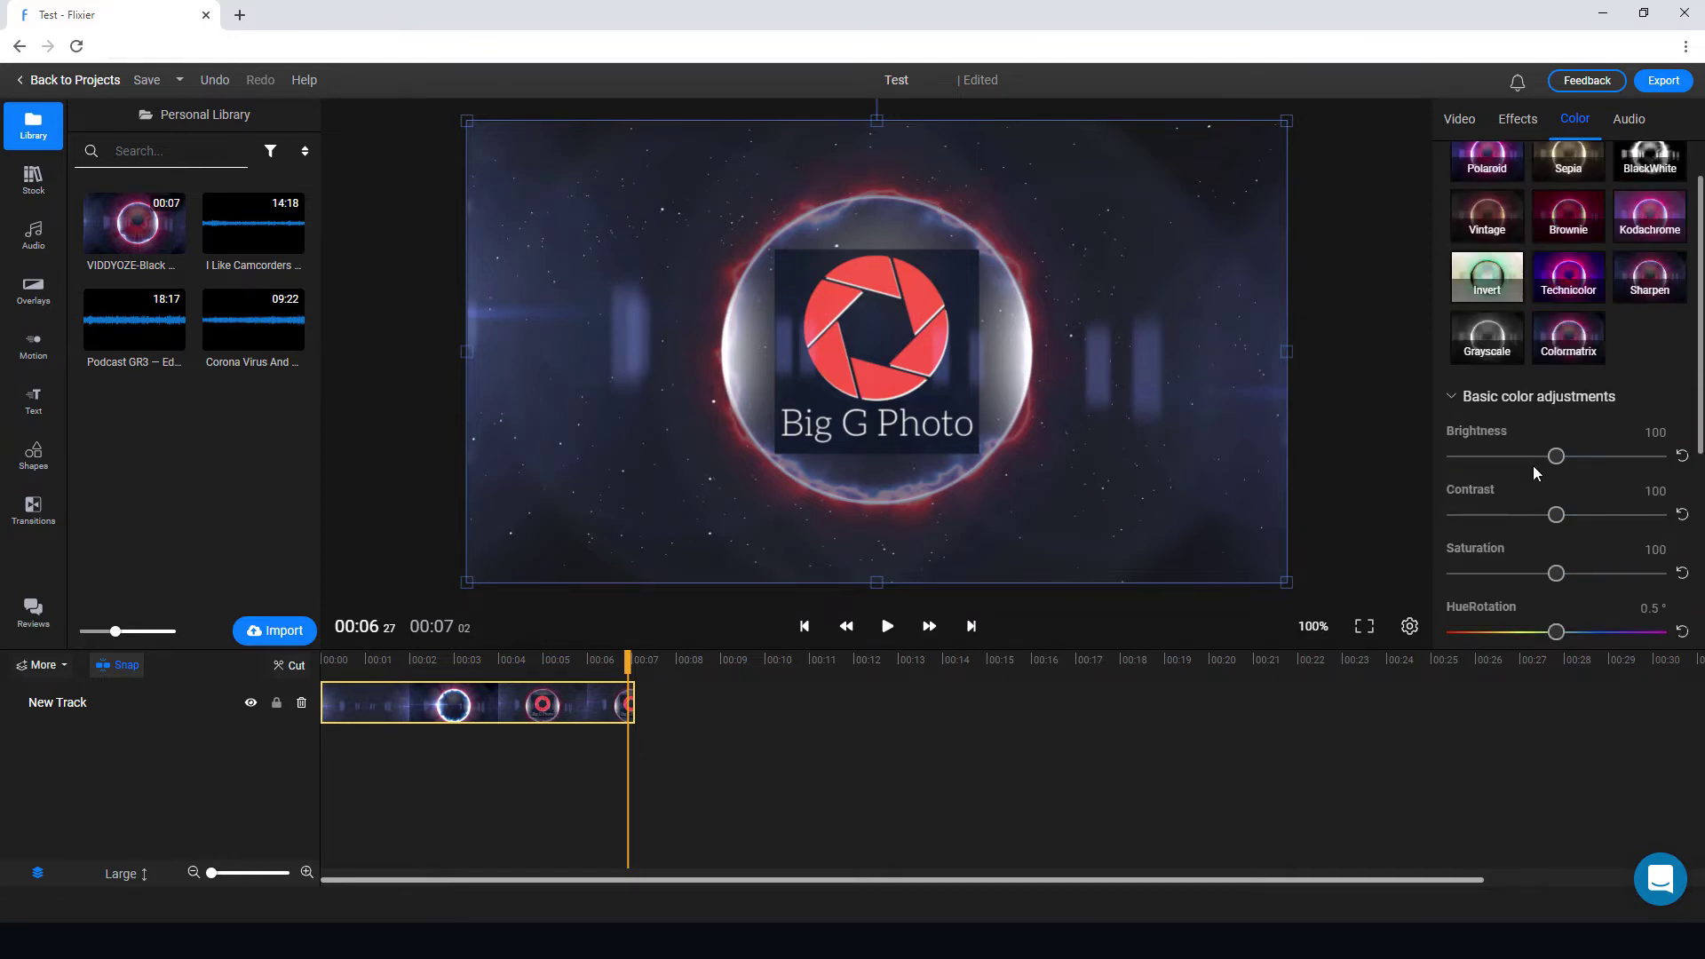
scroll(1532, 465, up, 2)
Detach the audio from the video clip and undo the detachment.
click(1628, 119)
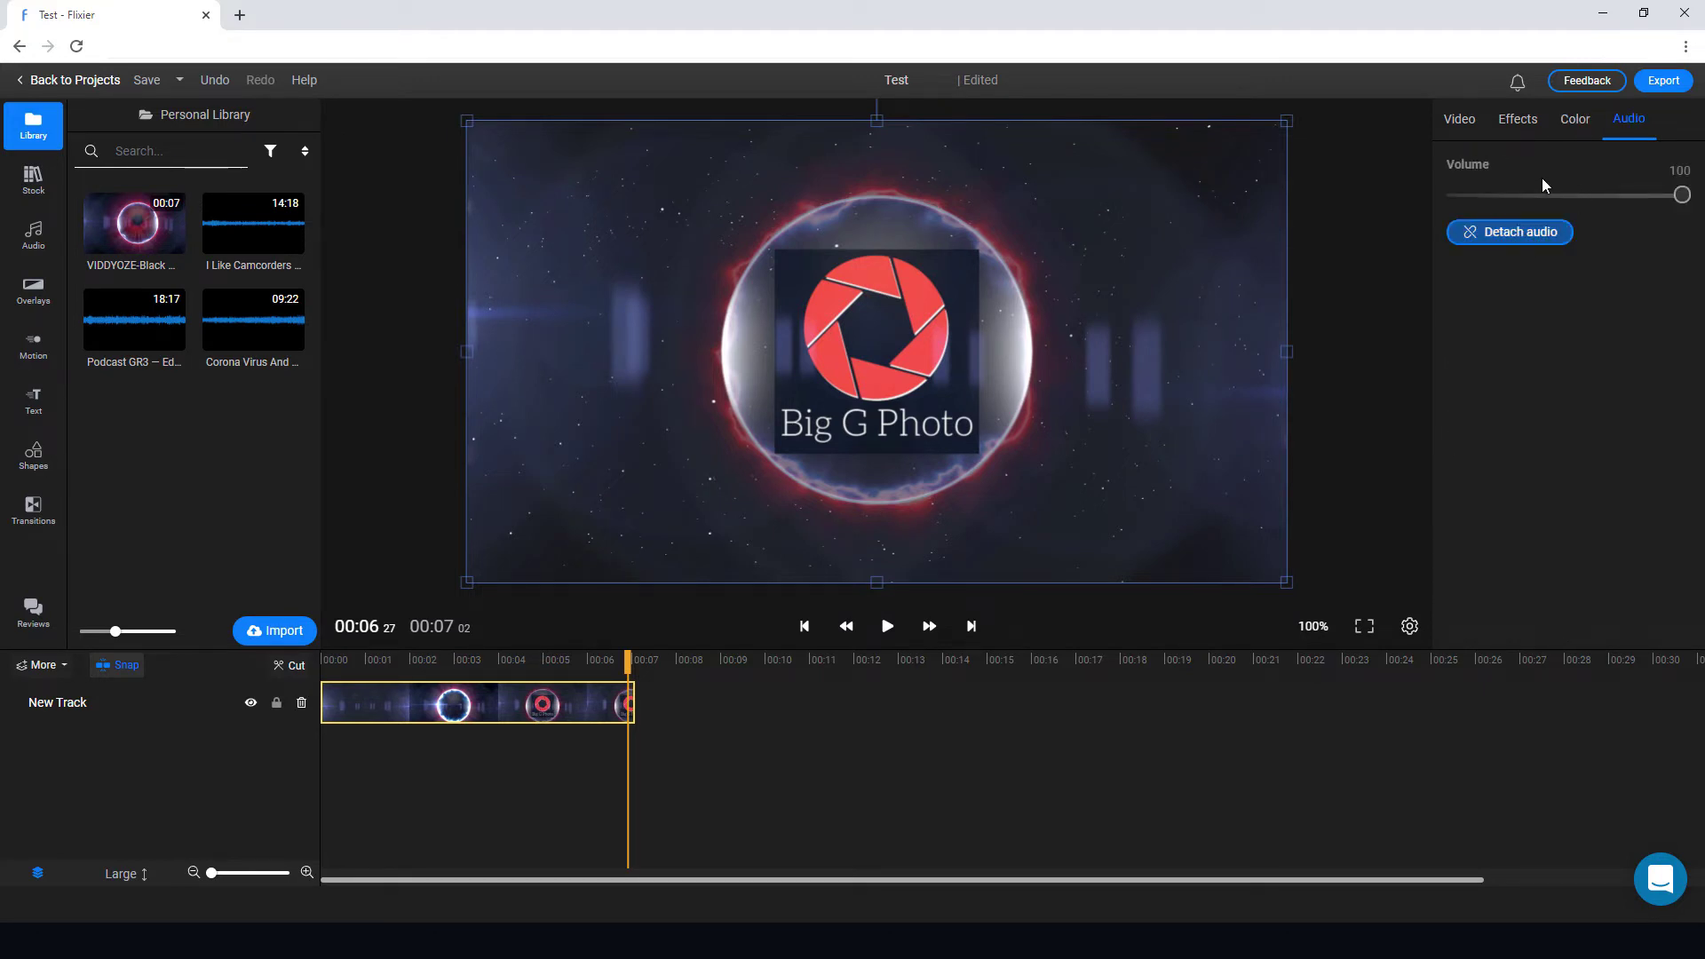
click(1540, 235)
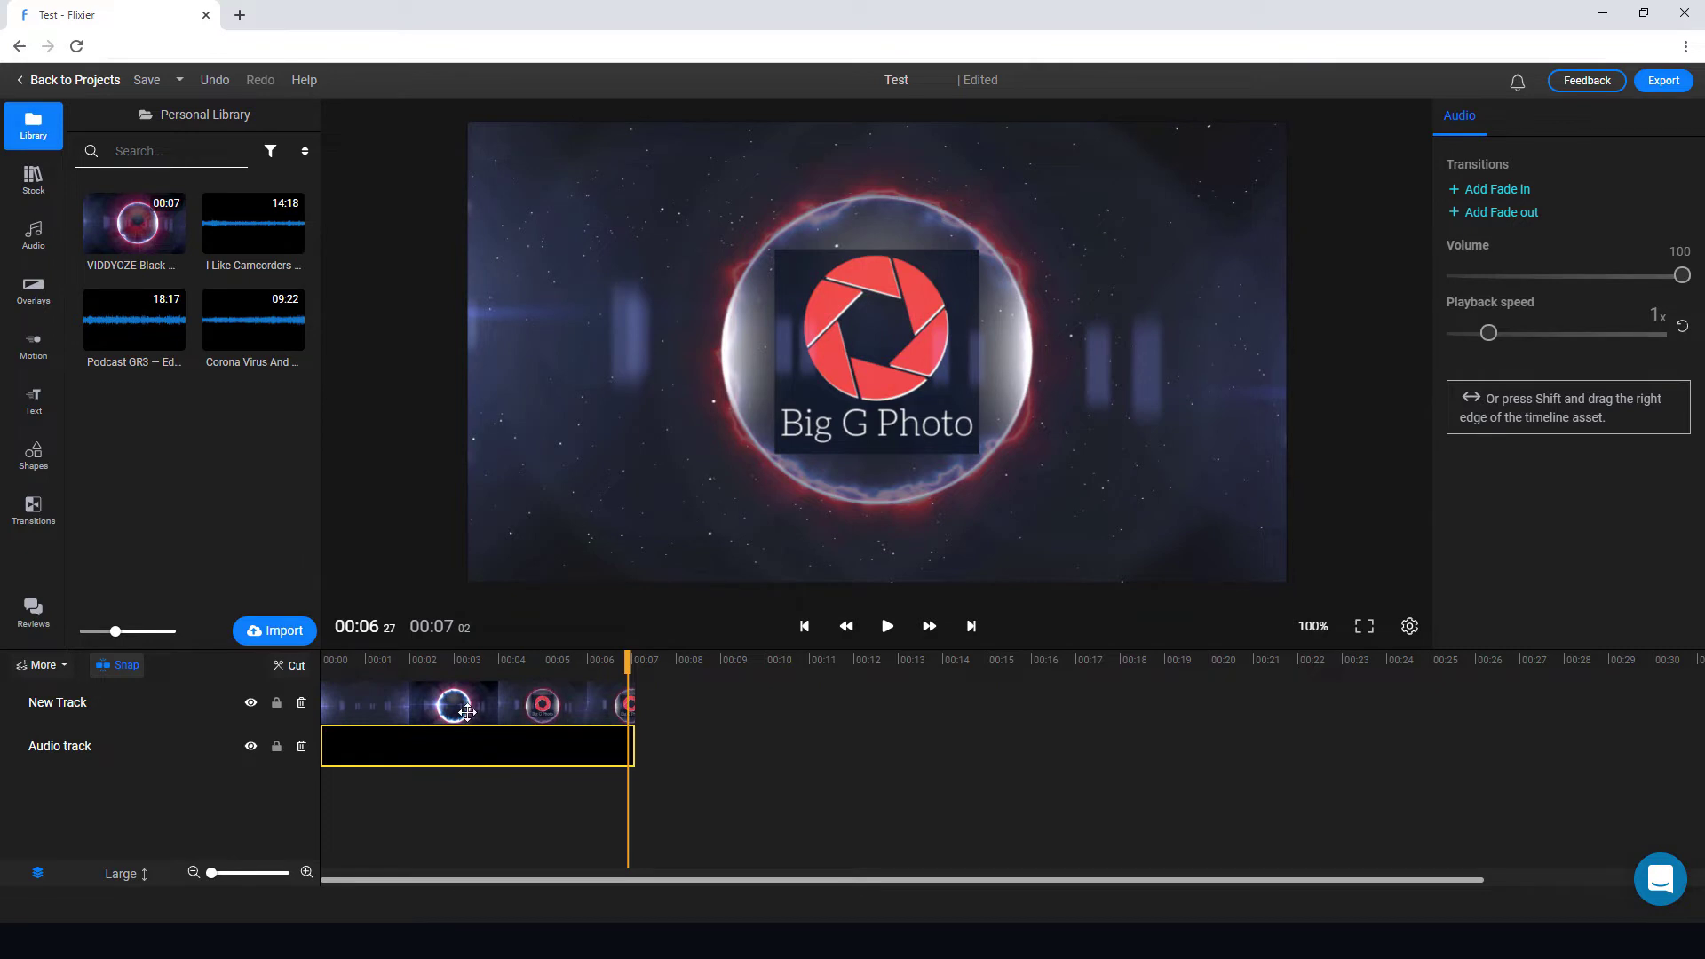
key(ctrl+z)
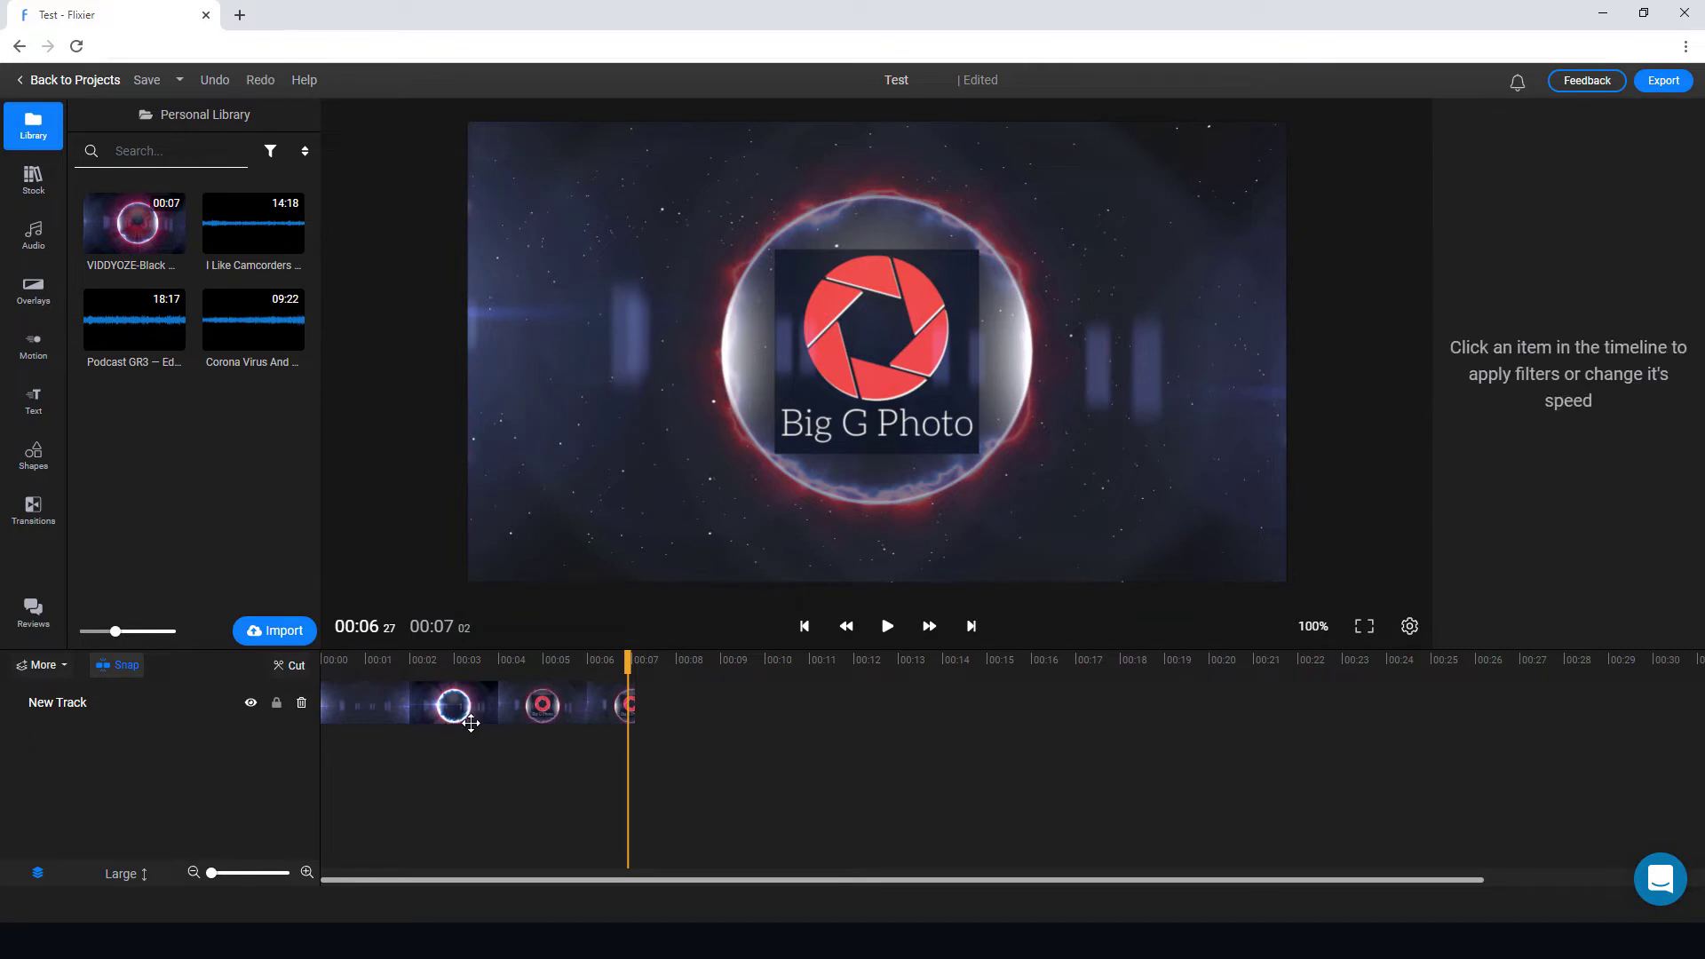
Try slowing the clip's video speed to 0.2x and raising it again, and return it to 1x.
click(484, 706)
click(1460, 118)
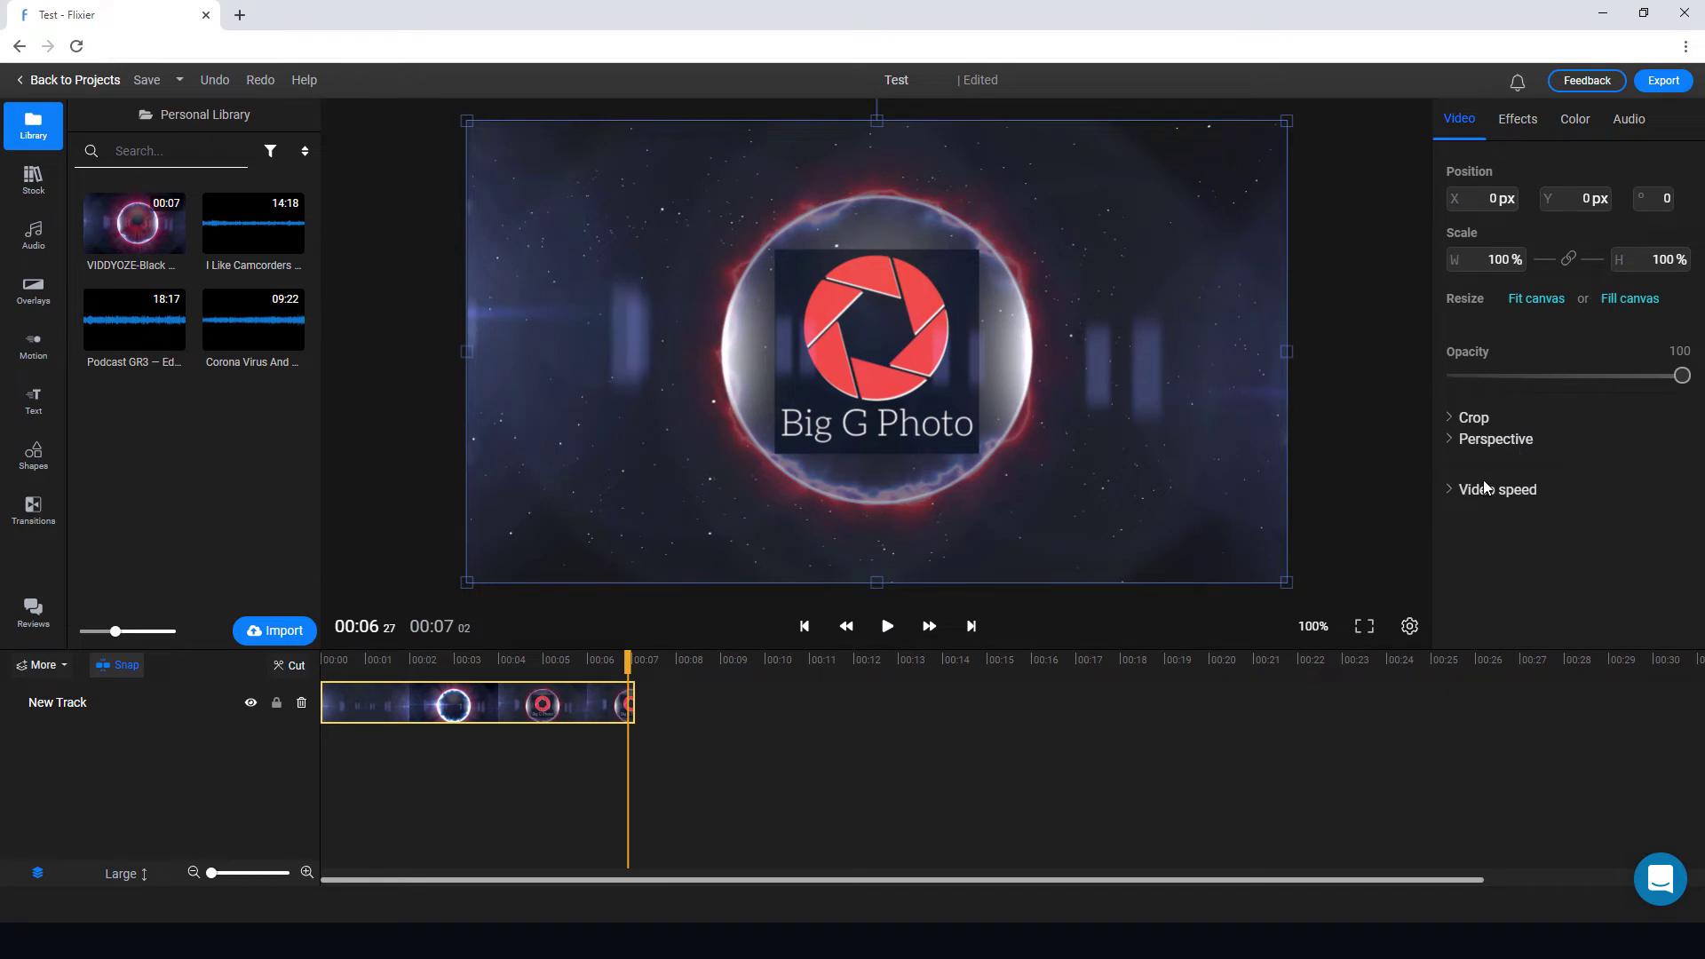
click(1460, 495)
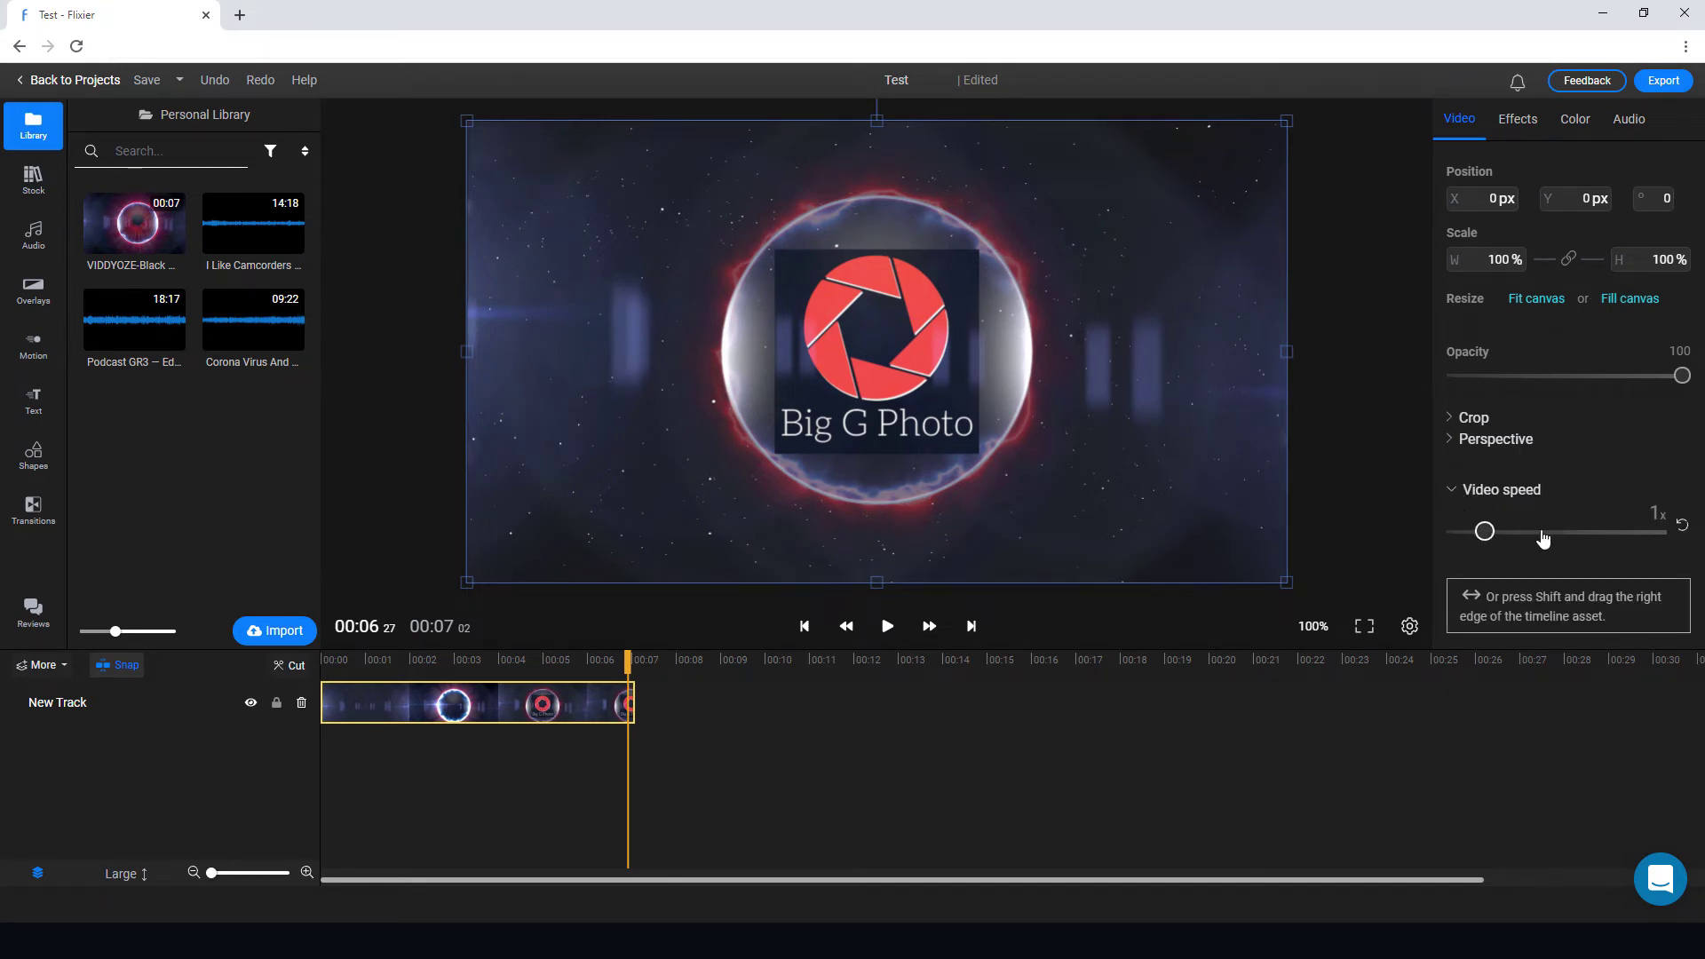
drag(1481, 530, 1438, 542)
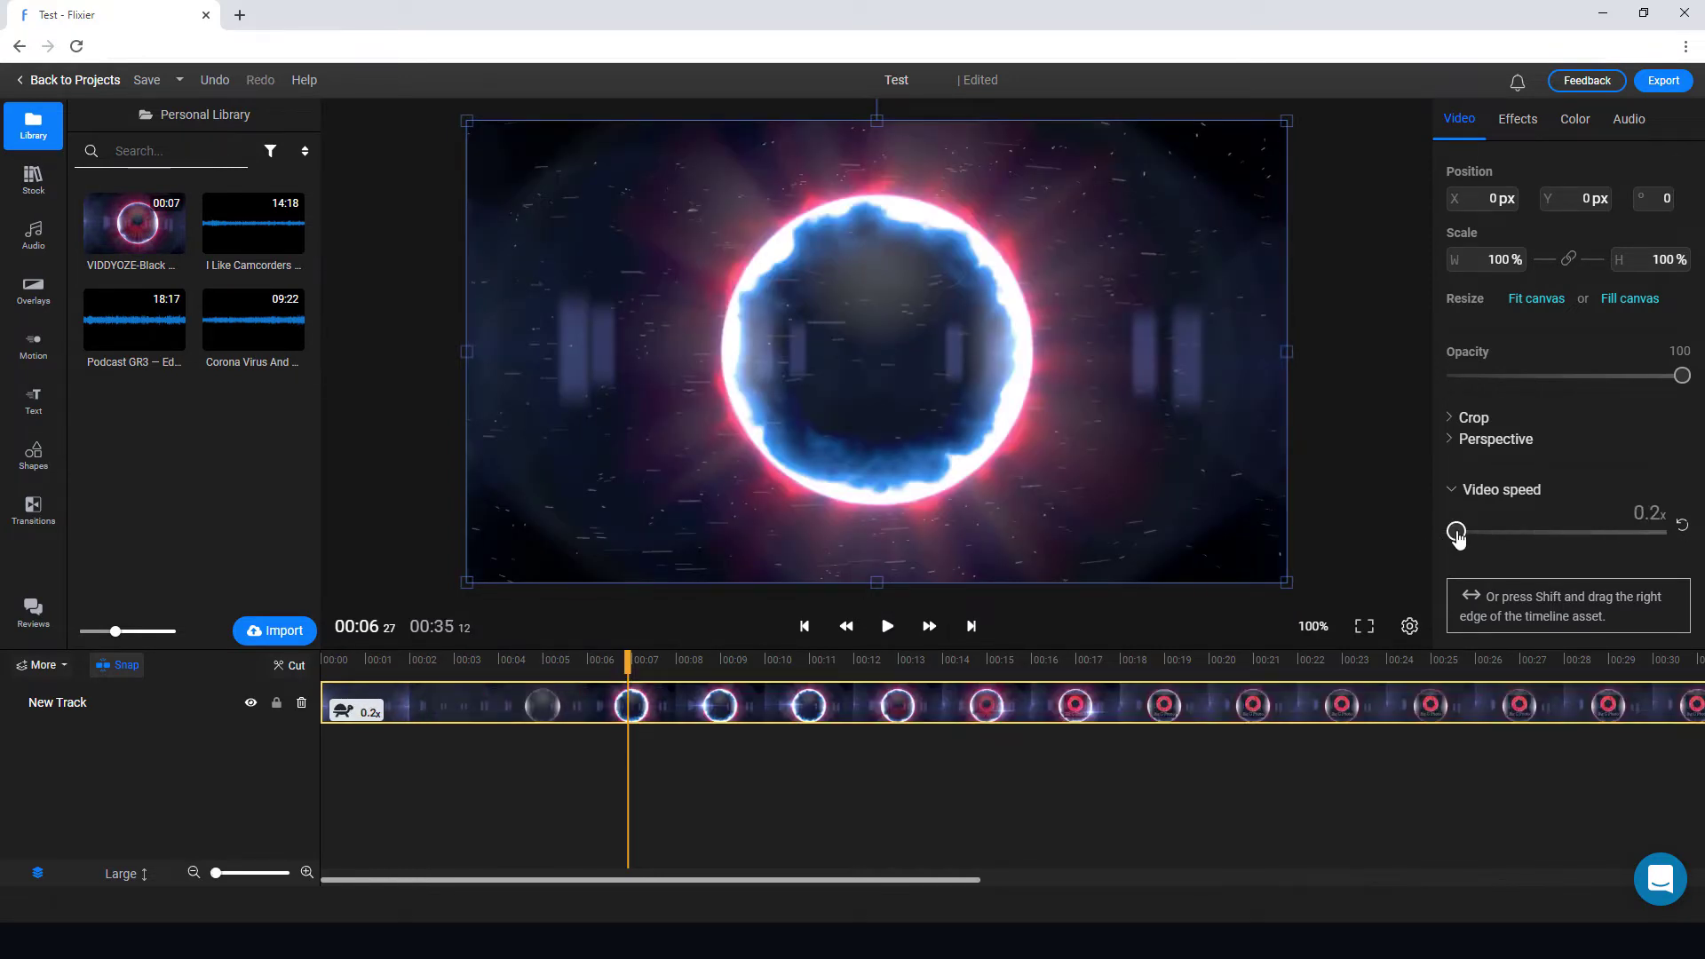
mouse_move(1477, 531)
mouse_down()
mouse_move(1575, 531)
mouse_move(1491, 535)
mouse_up()
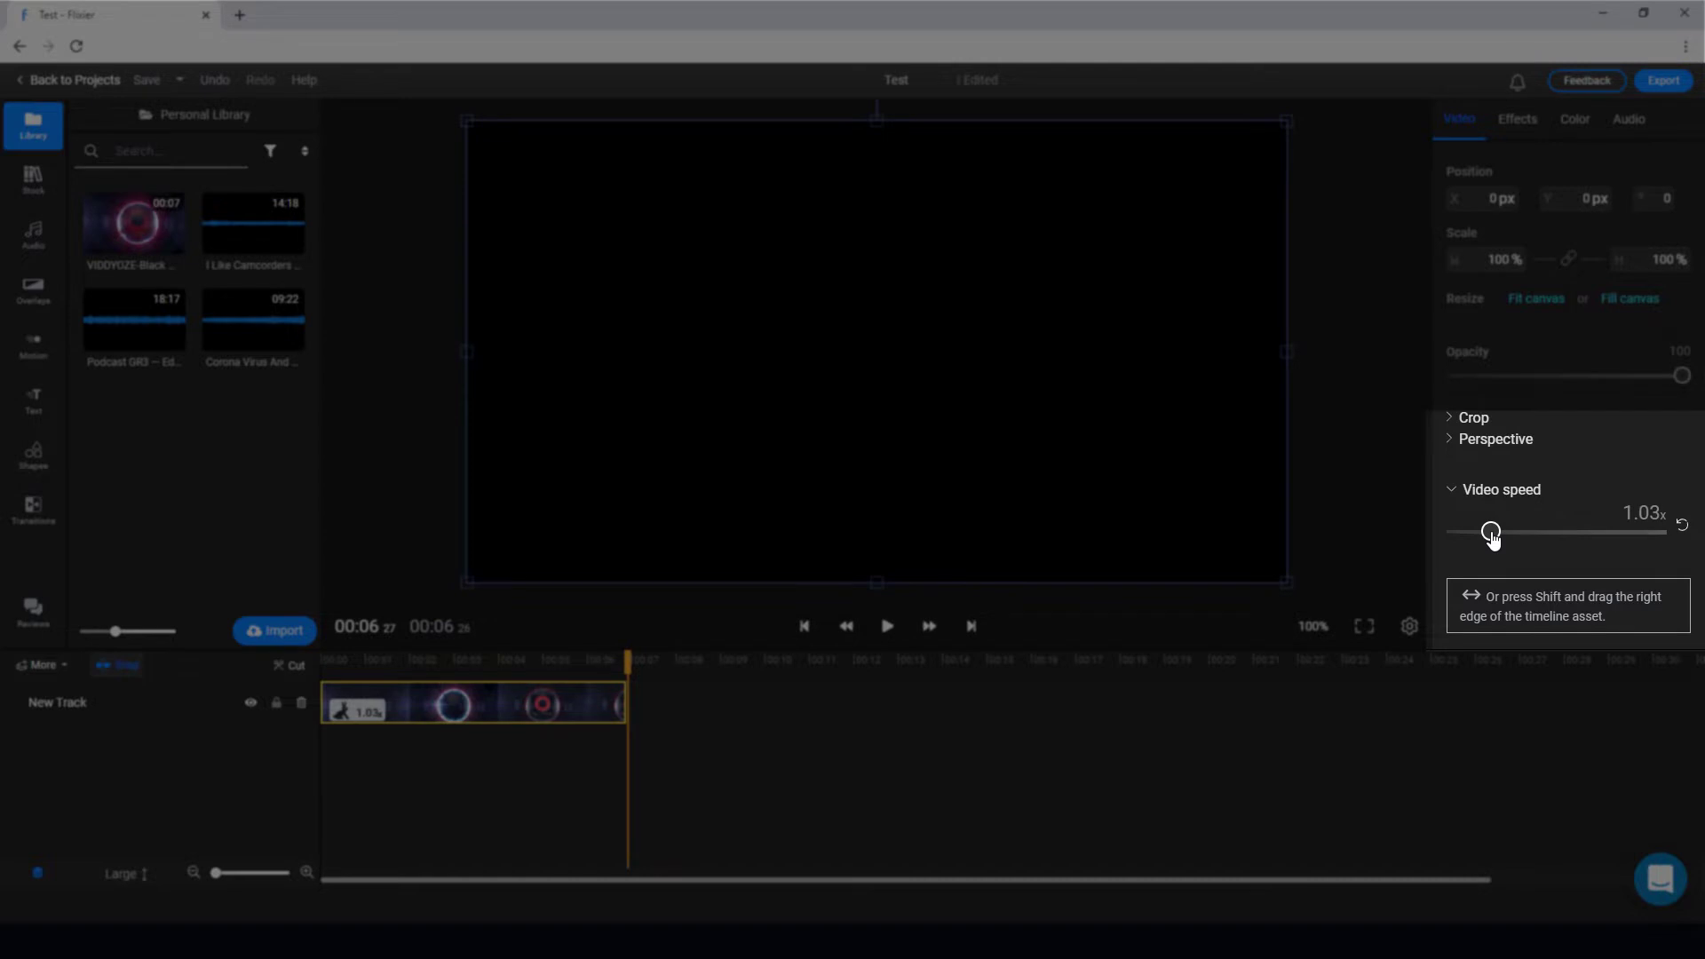
drag(1566, 529, 1506, 542)
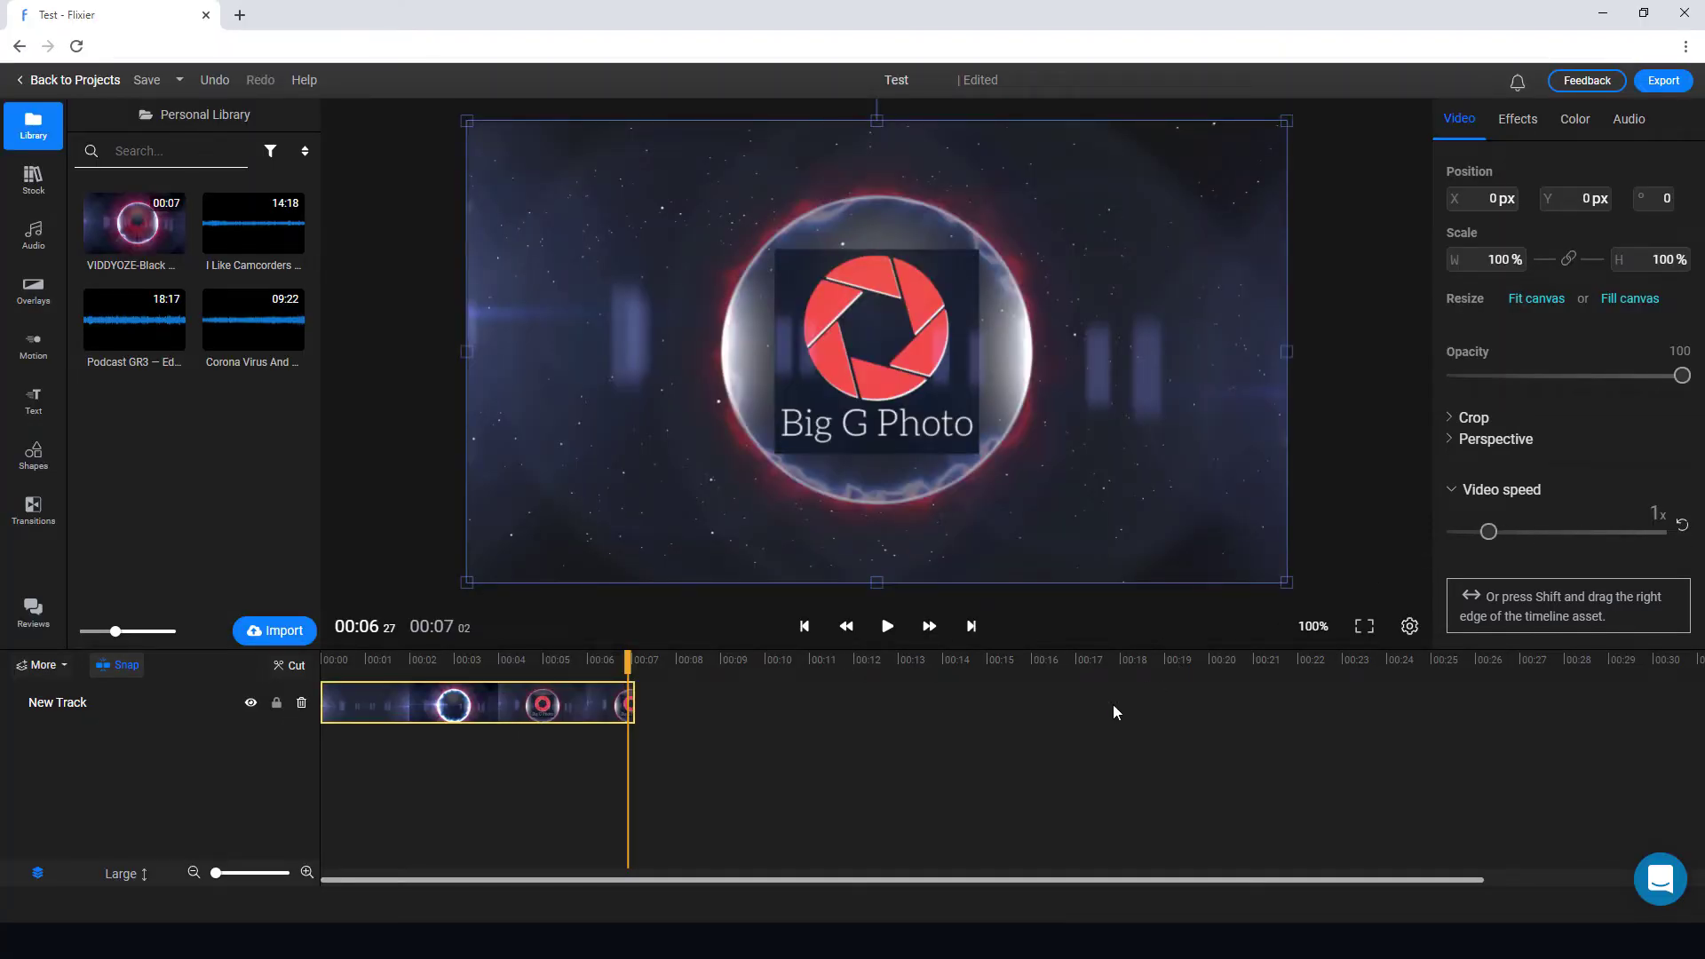
Add the 00:38 Pexels summer video of people wearing caps to the clip's track, starting at about 00:11.
click(33, 180)
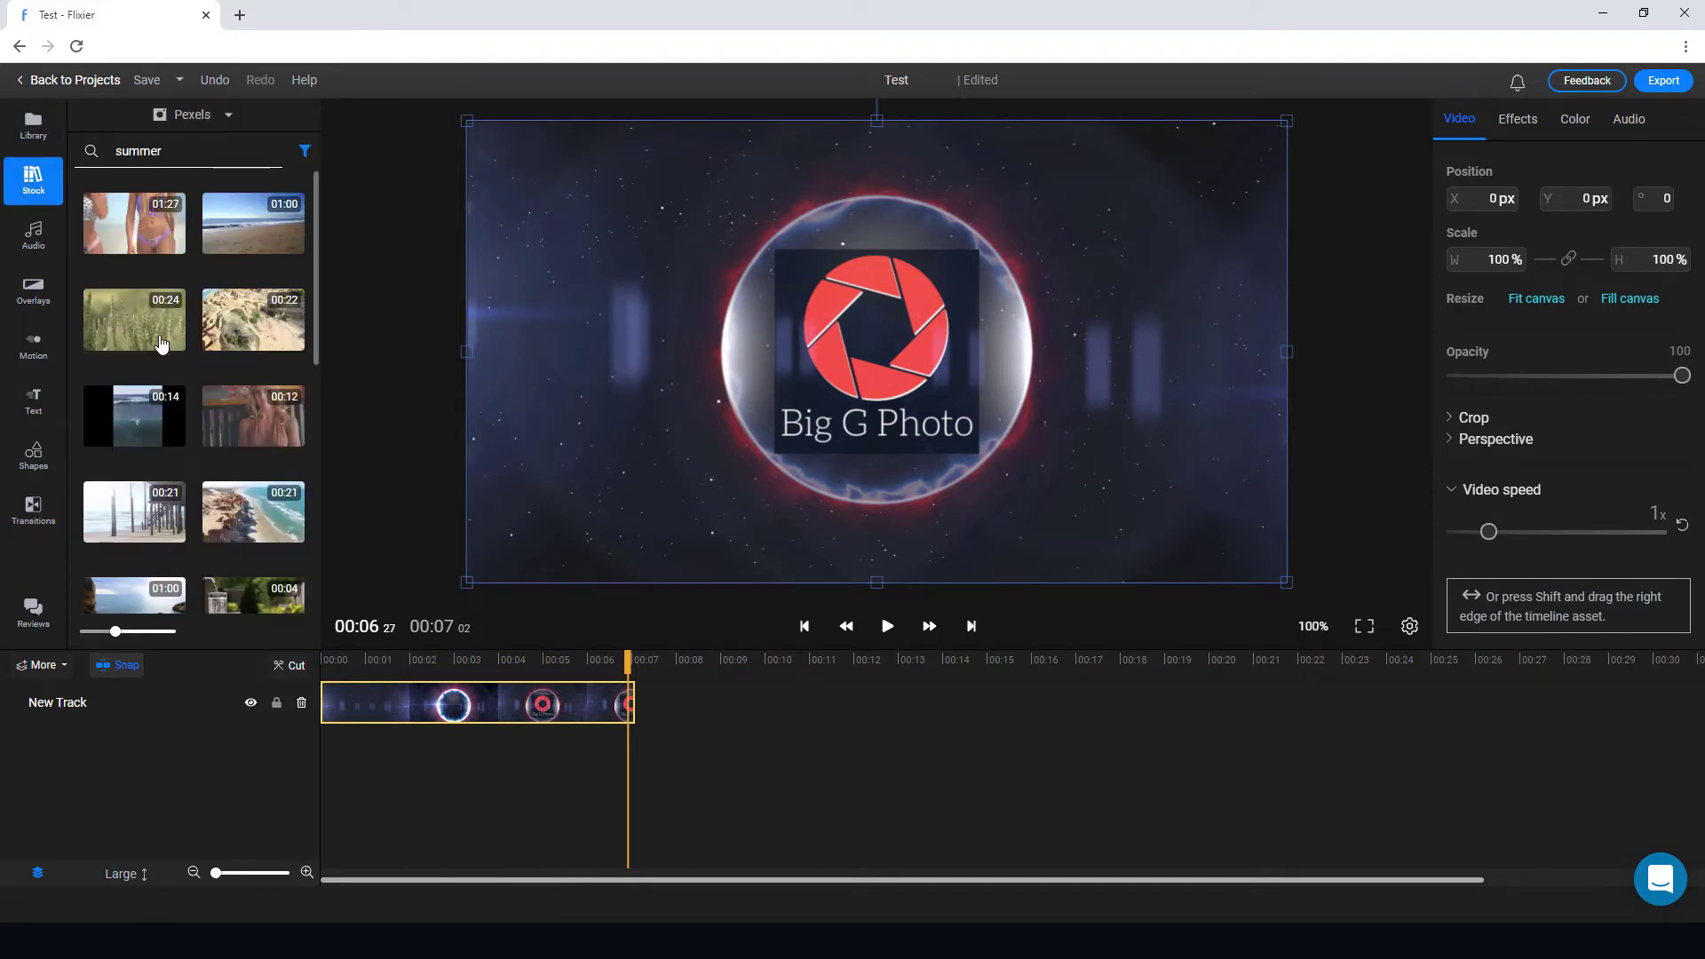
scroll(173, 491, down, 10)
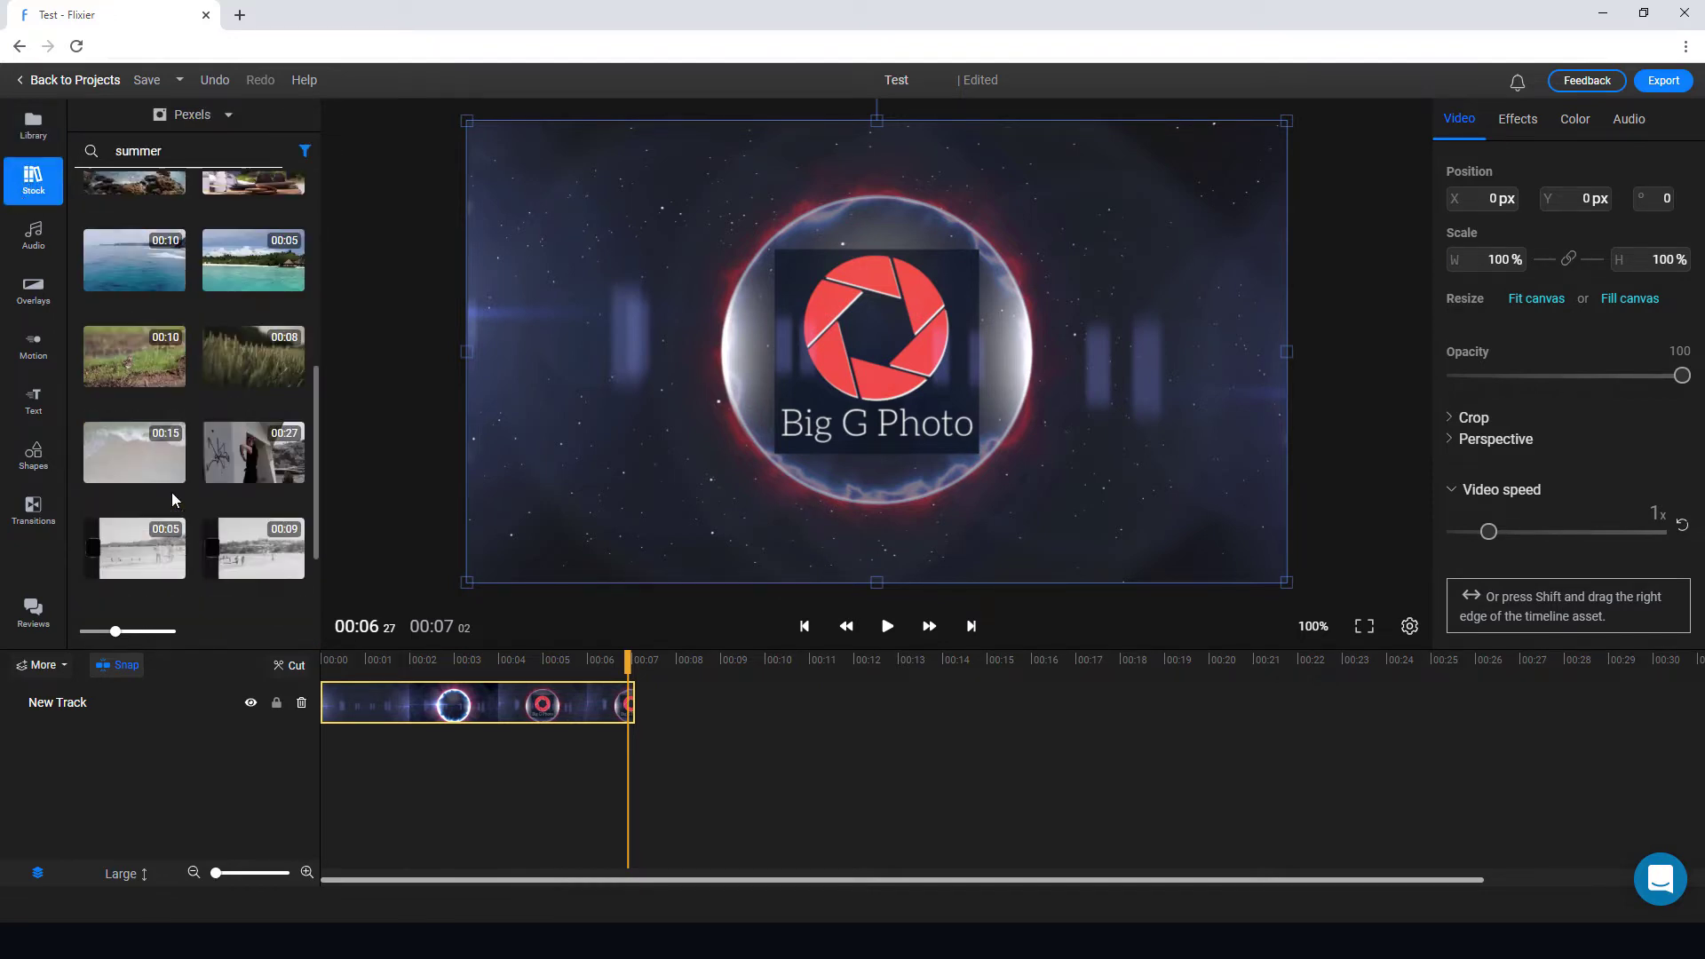
drag(231, 517, 865, 673)
drag(830, 704, 991, 703)
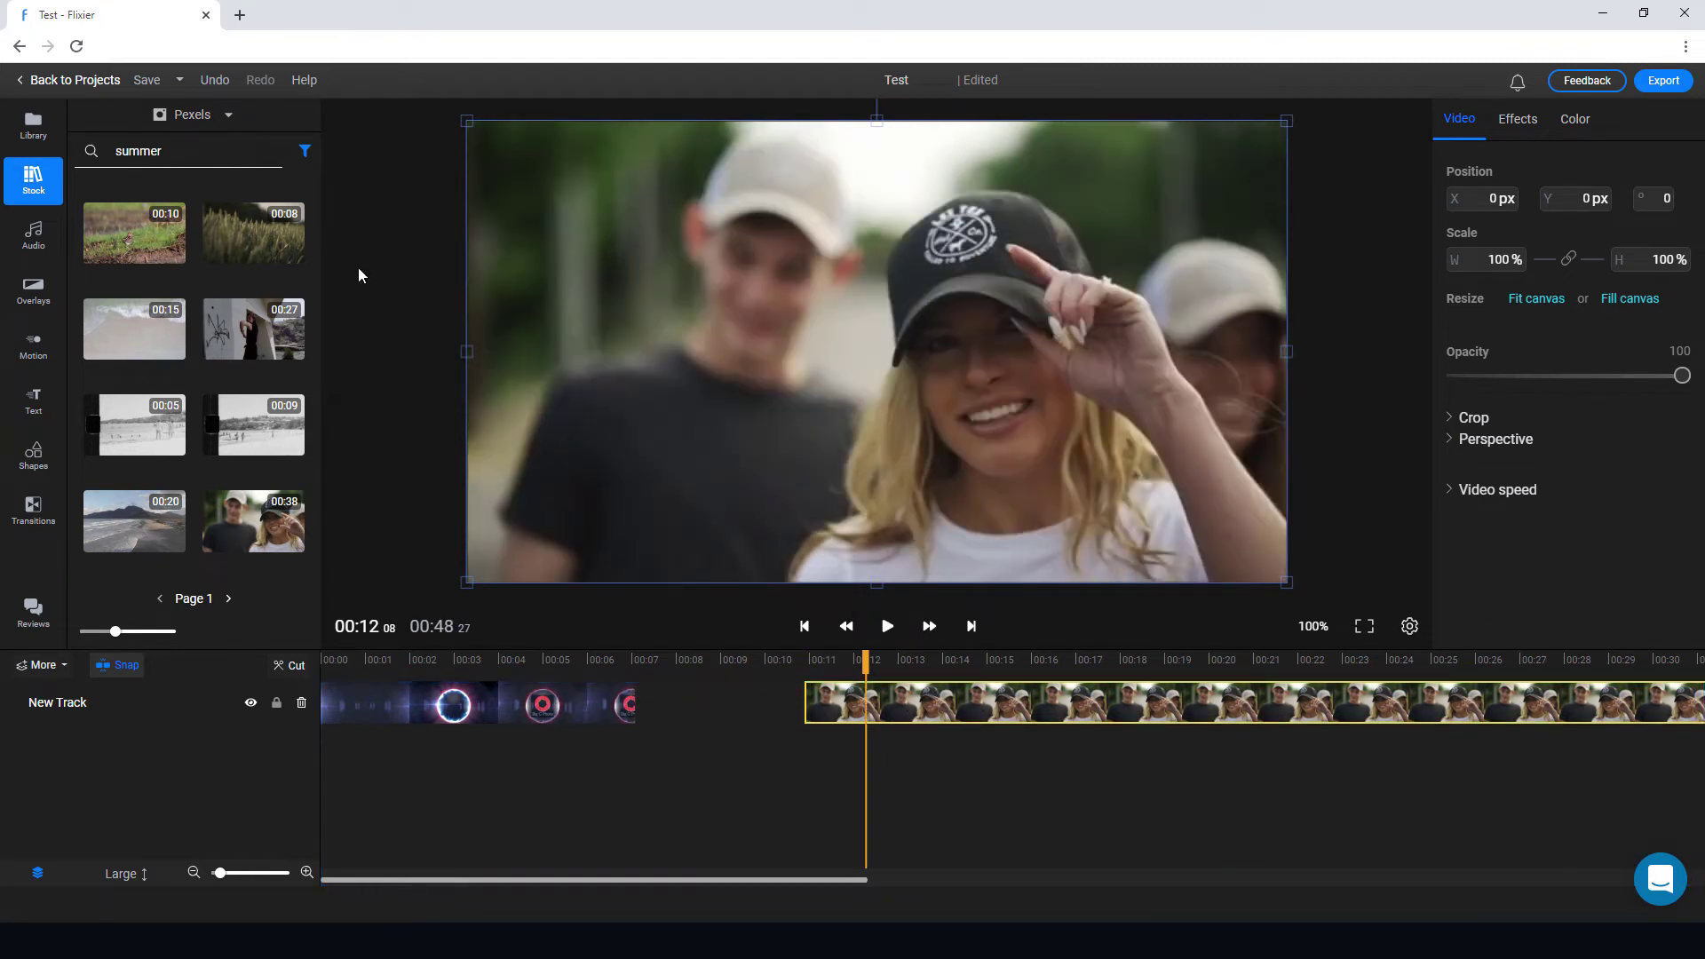
Switch the stock source to Unsplash and search for "summer cap".
click(206, 116)
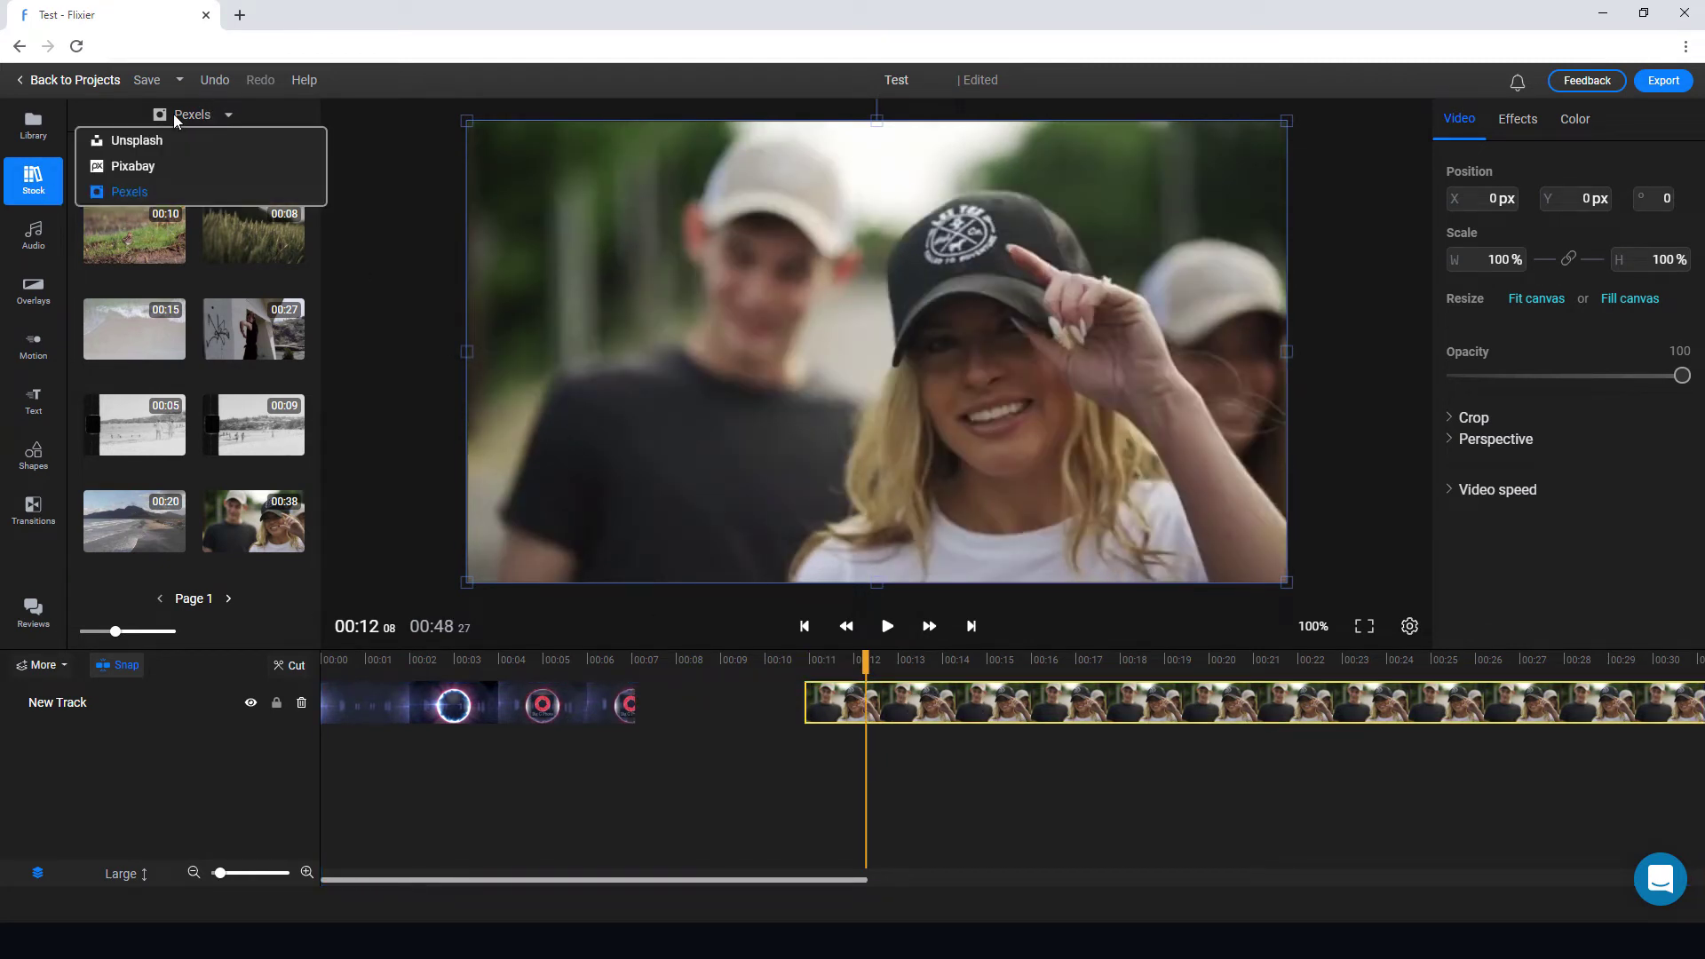
click(169, 138)
double_click(161, 151)
text(summer cap)
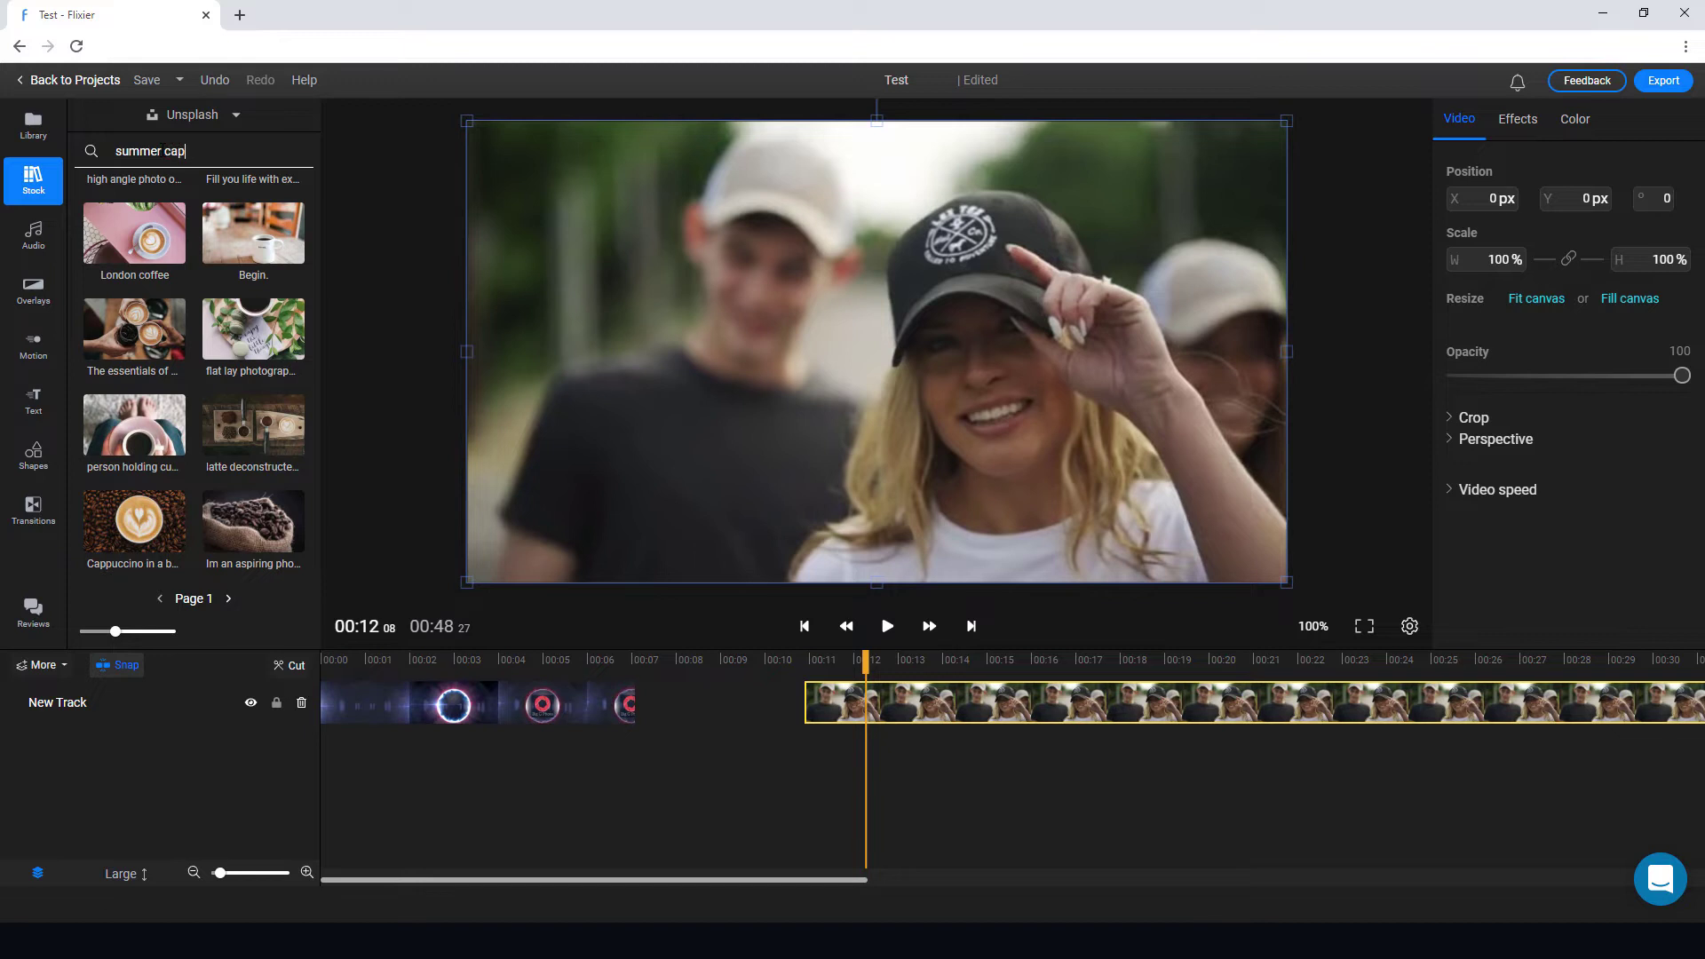
key(Return)
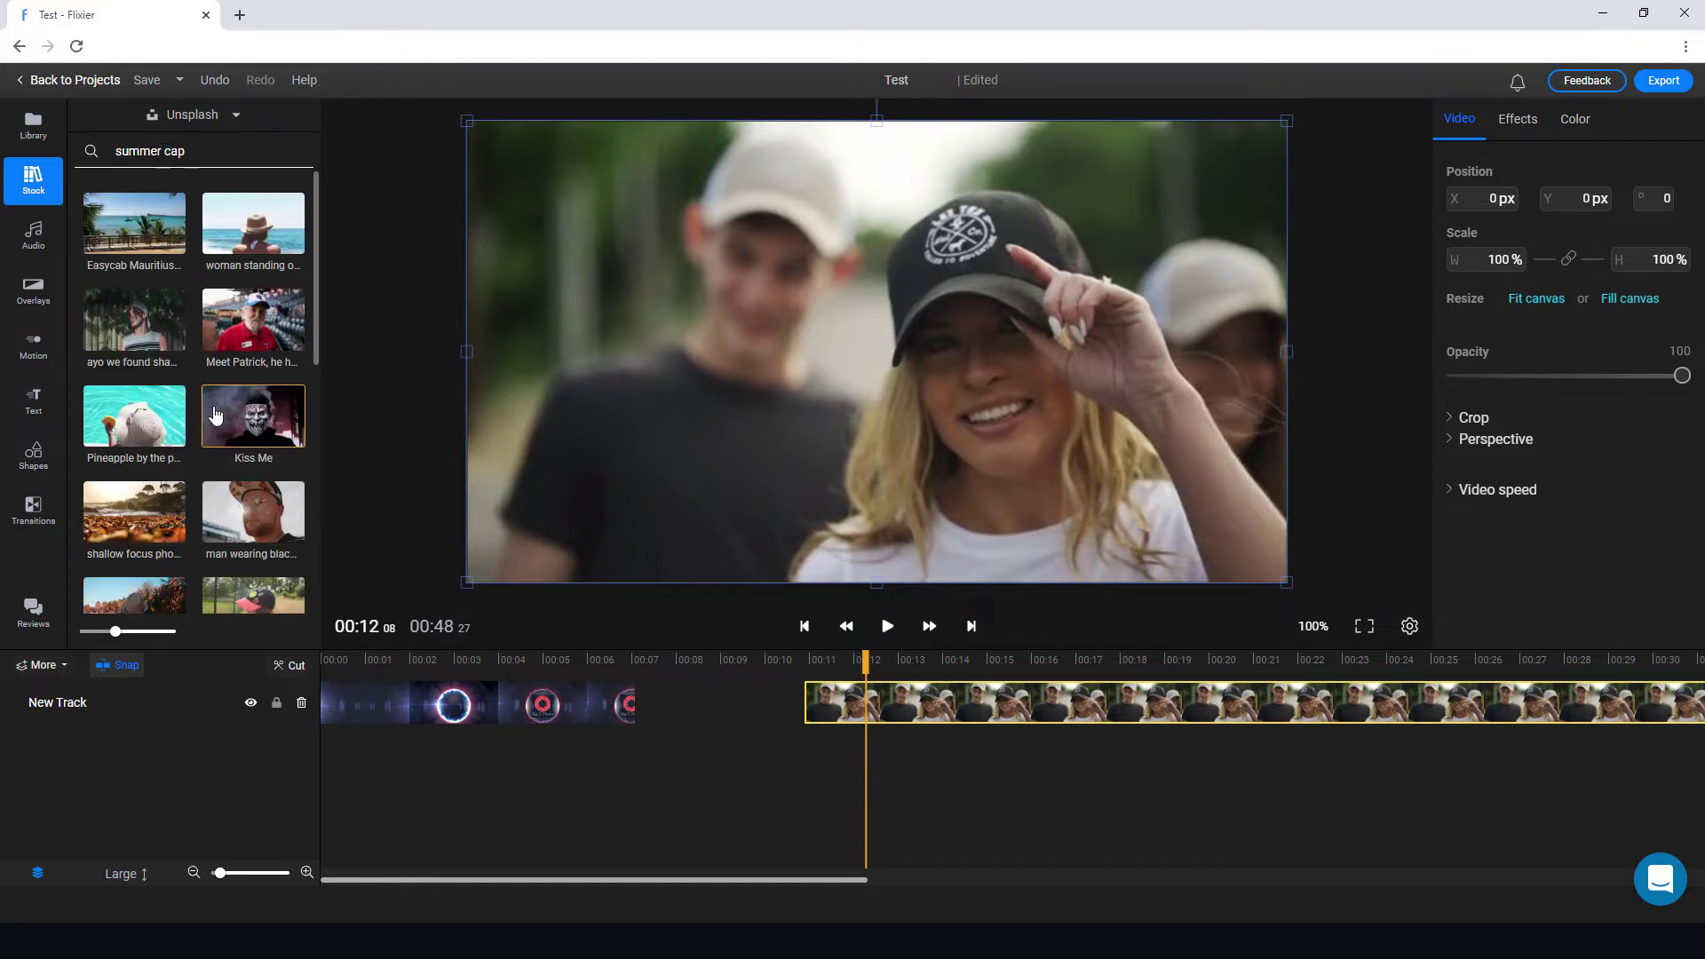
Place the photo of the woman standing in a hat between the two videos on their track, without gaps.
drag(247, 247, 626, 717)
click(871, 750)
drag(871, 751, 902, 746)
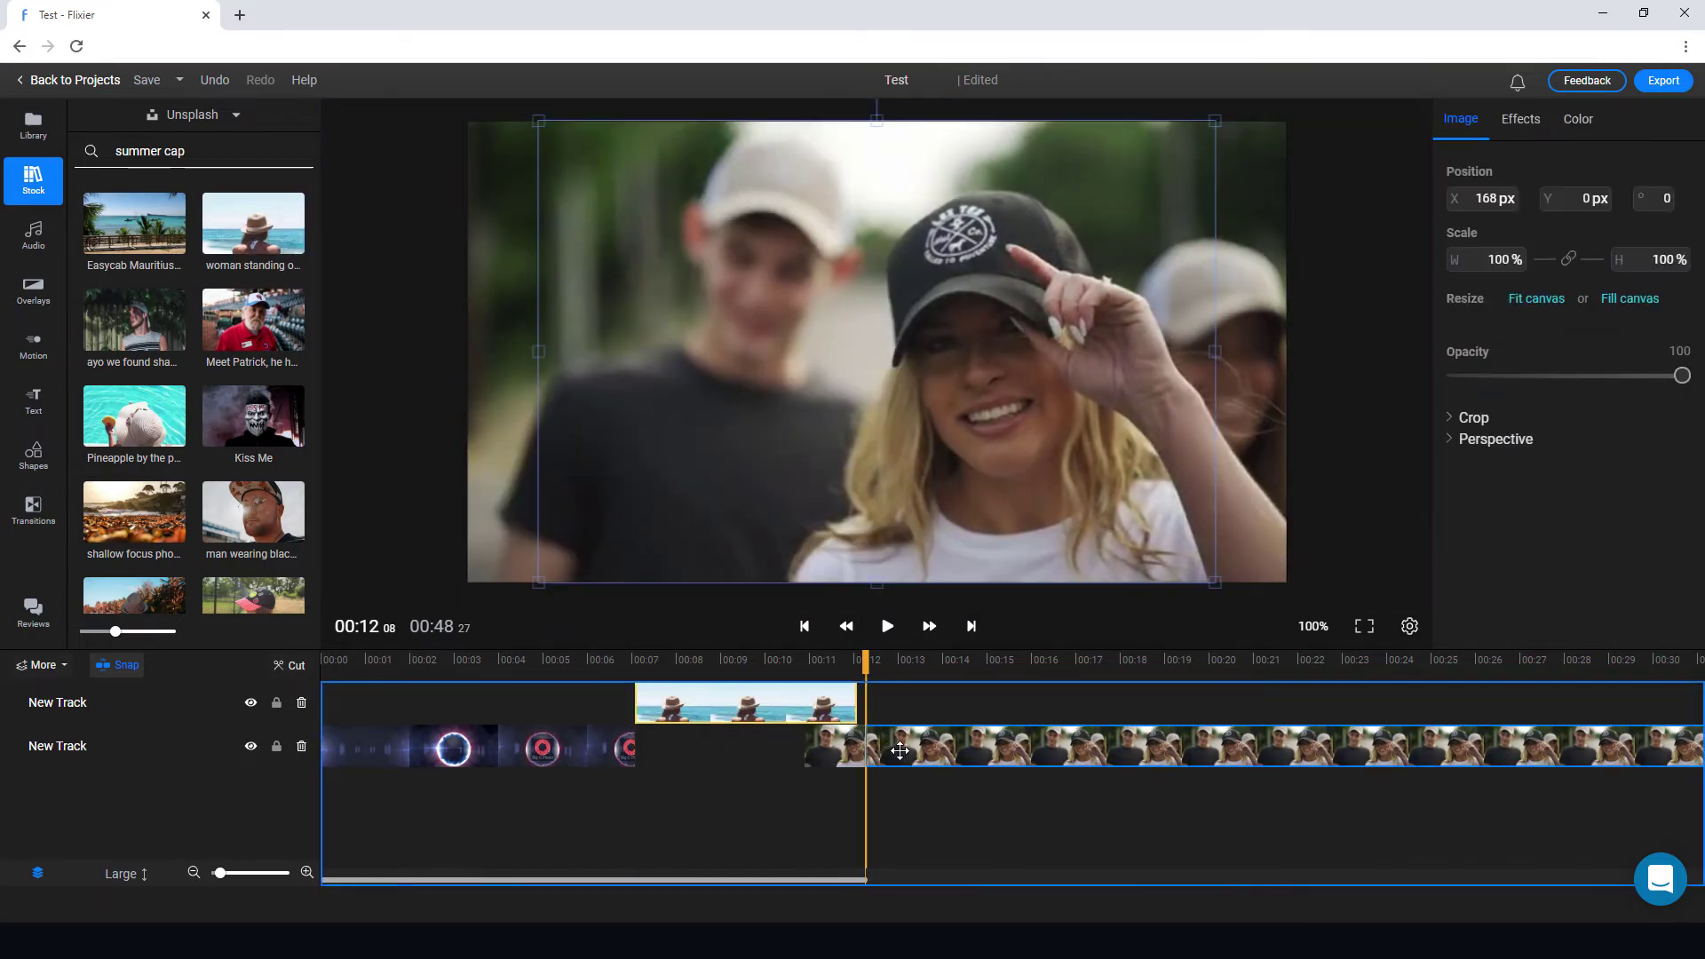
drag(803, 702, 803, 745)
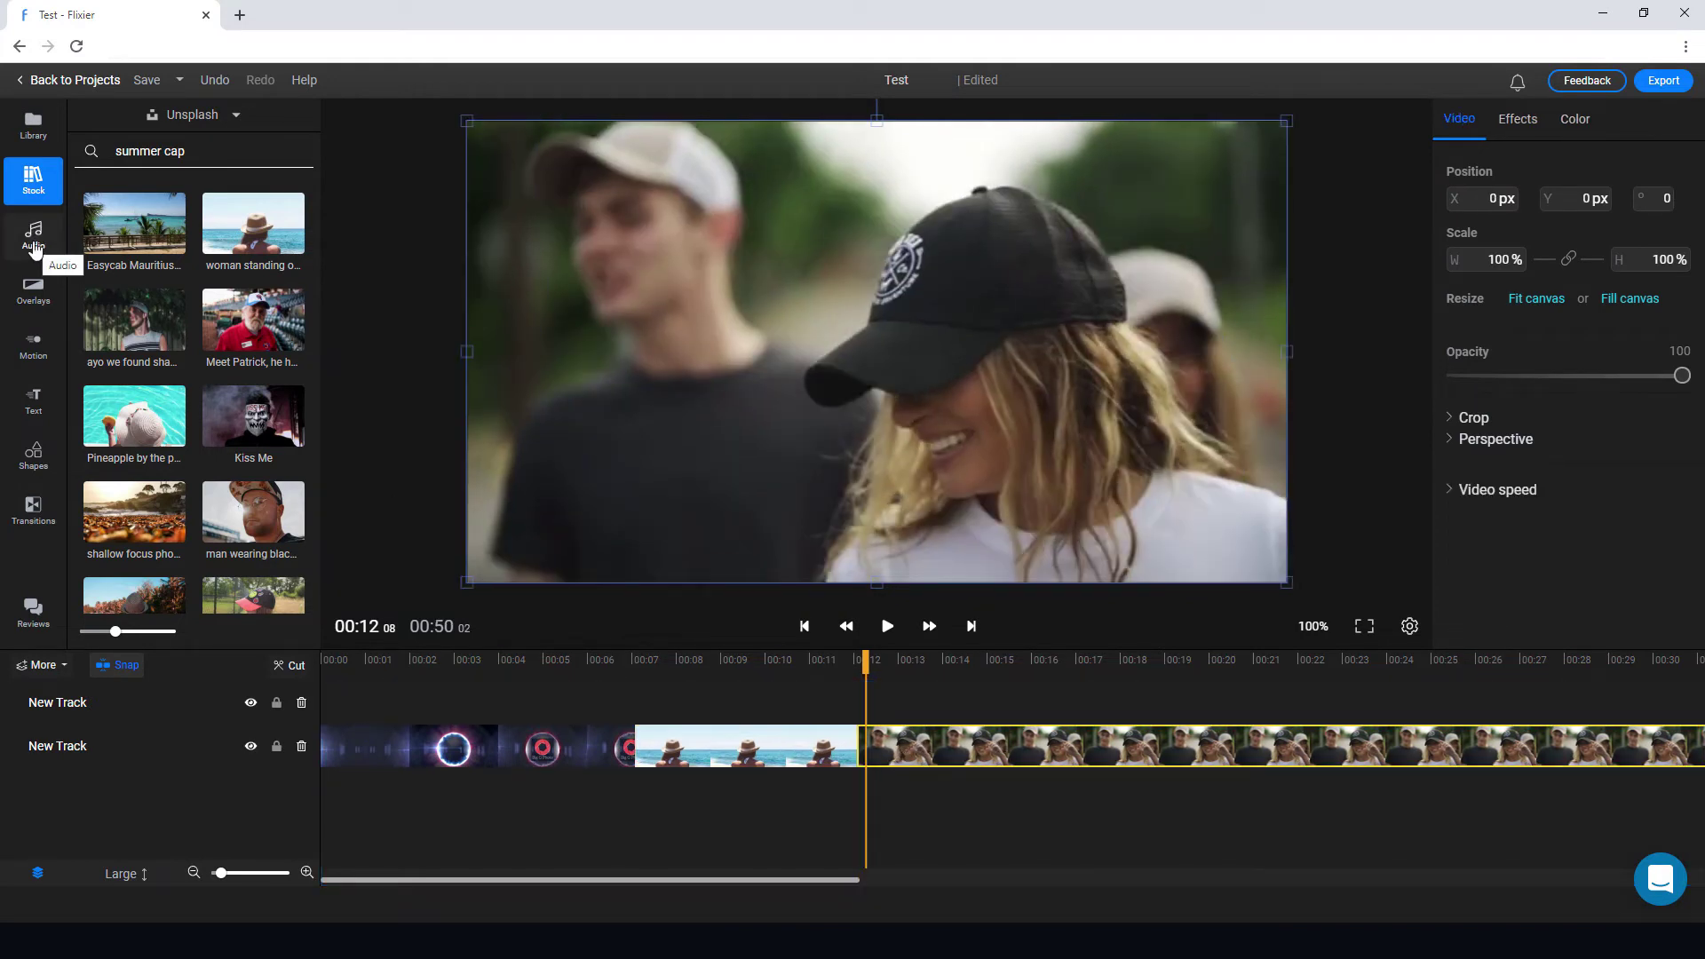
Add the My Summer Love audio on a track below the videos, starting at about 00:07, and view the available overlays.
click(34, 237)
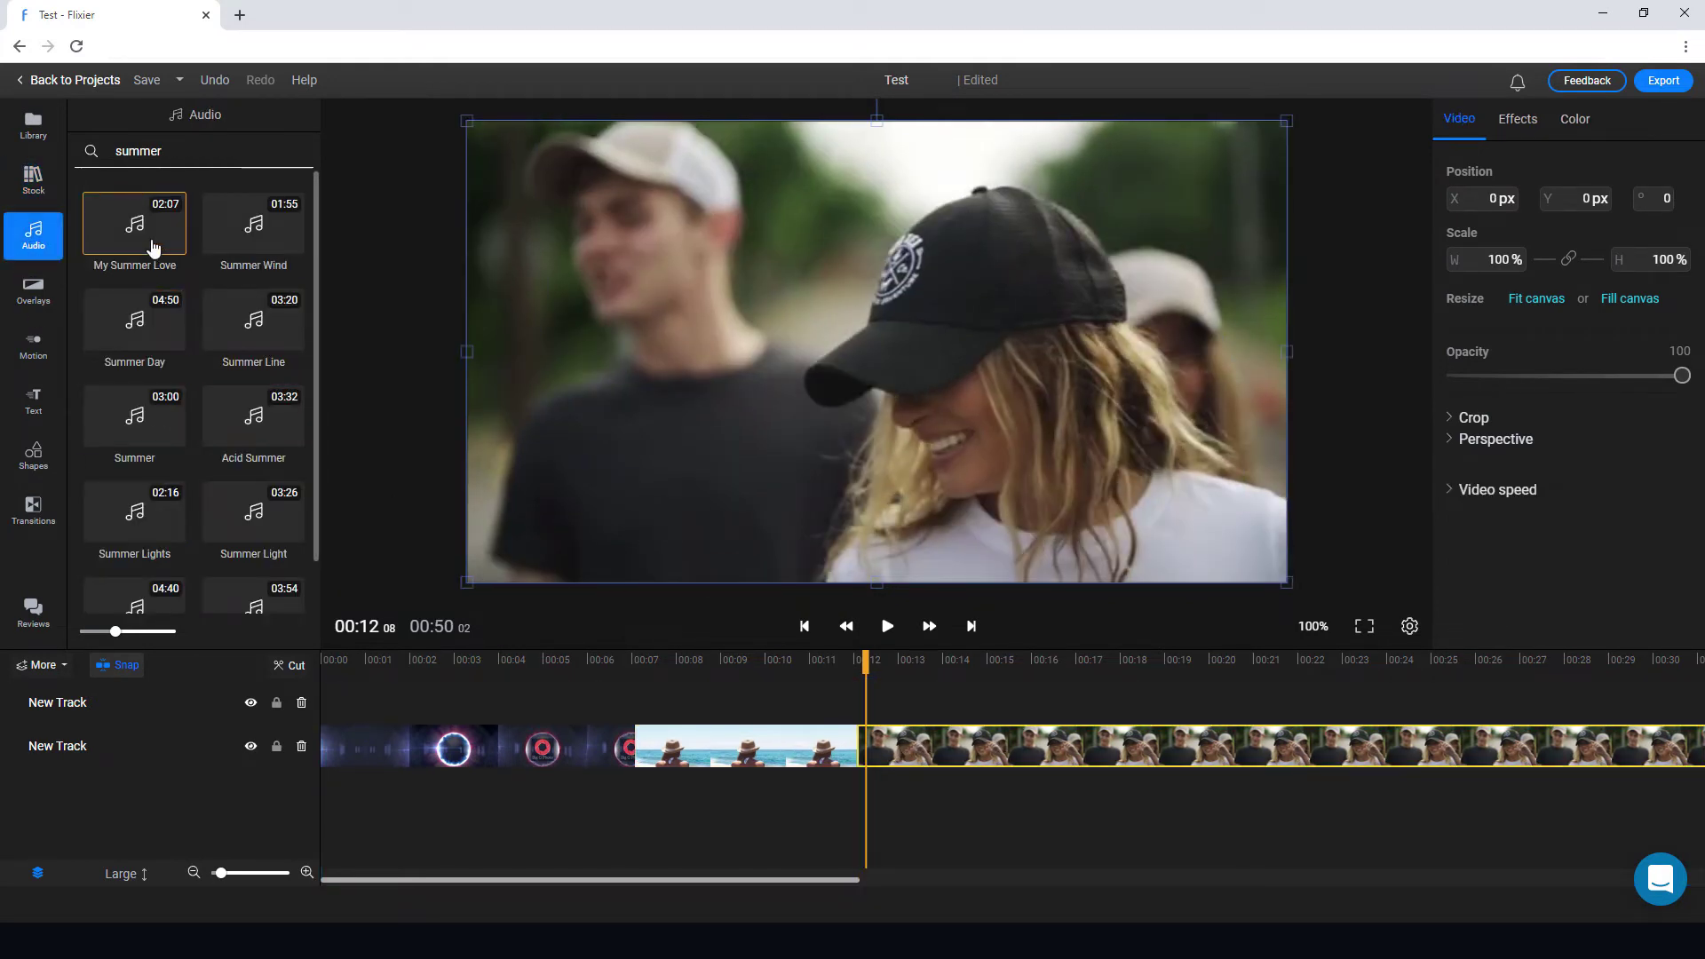
drag(147, 233, 636, 800)
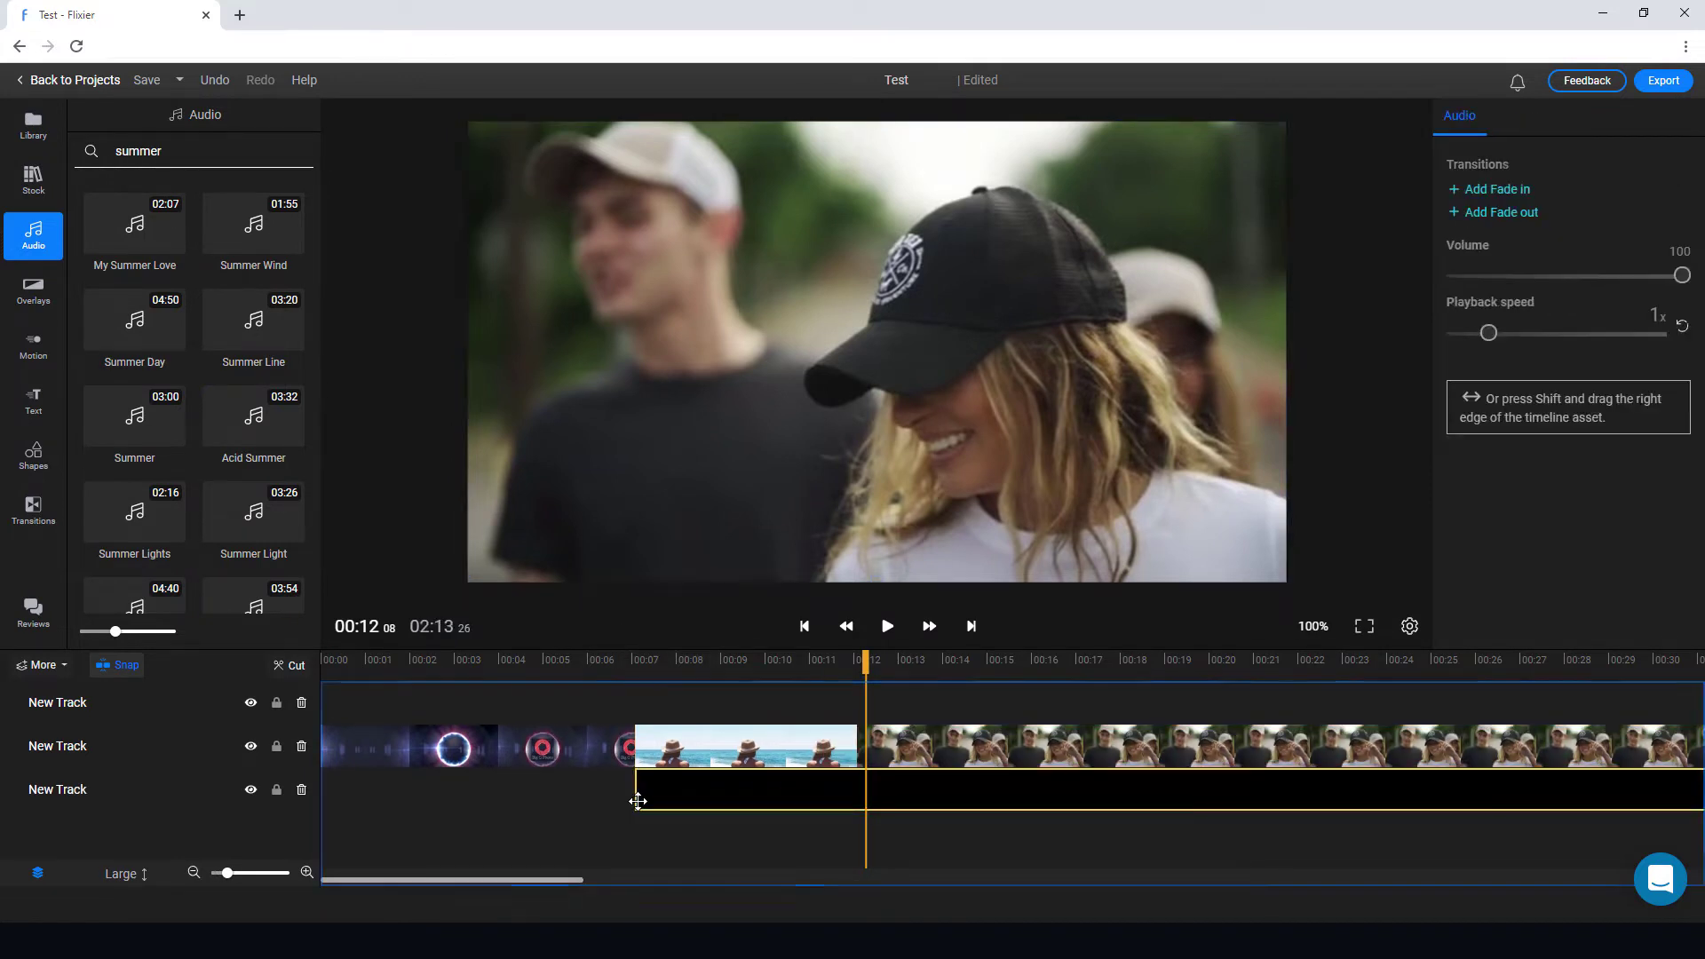
click(33, 290)
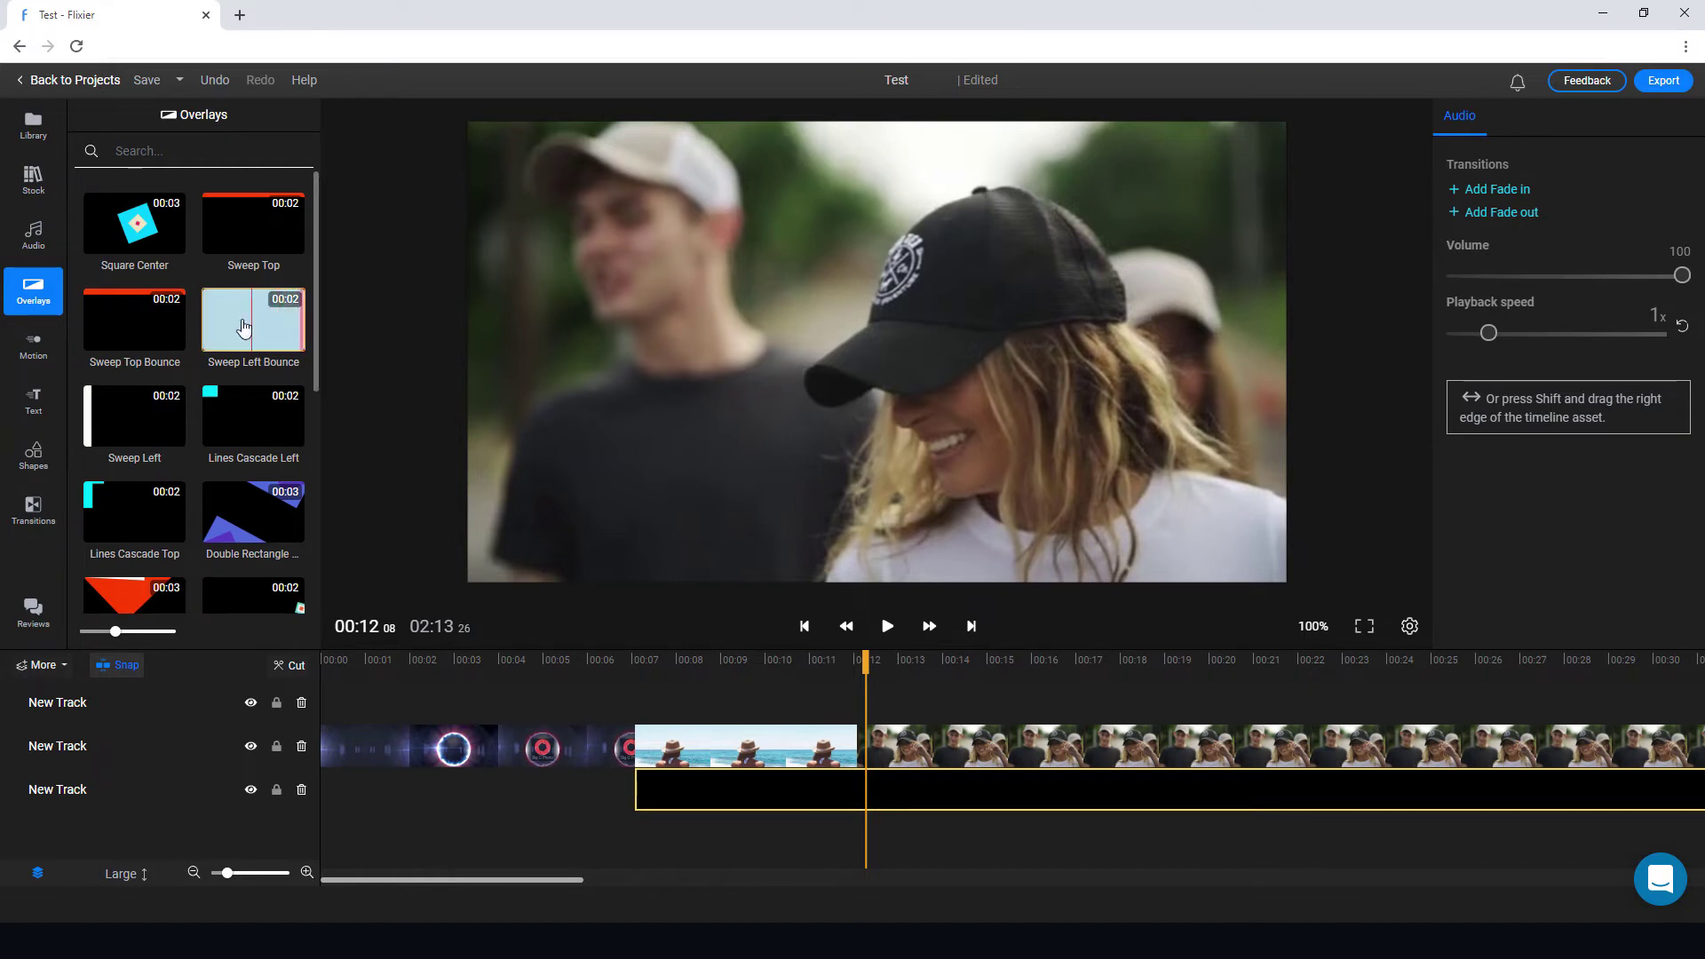
Add Bounce transitions between the first video and the photo, and between the photo and the second video.
click(34, 508)
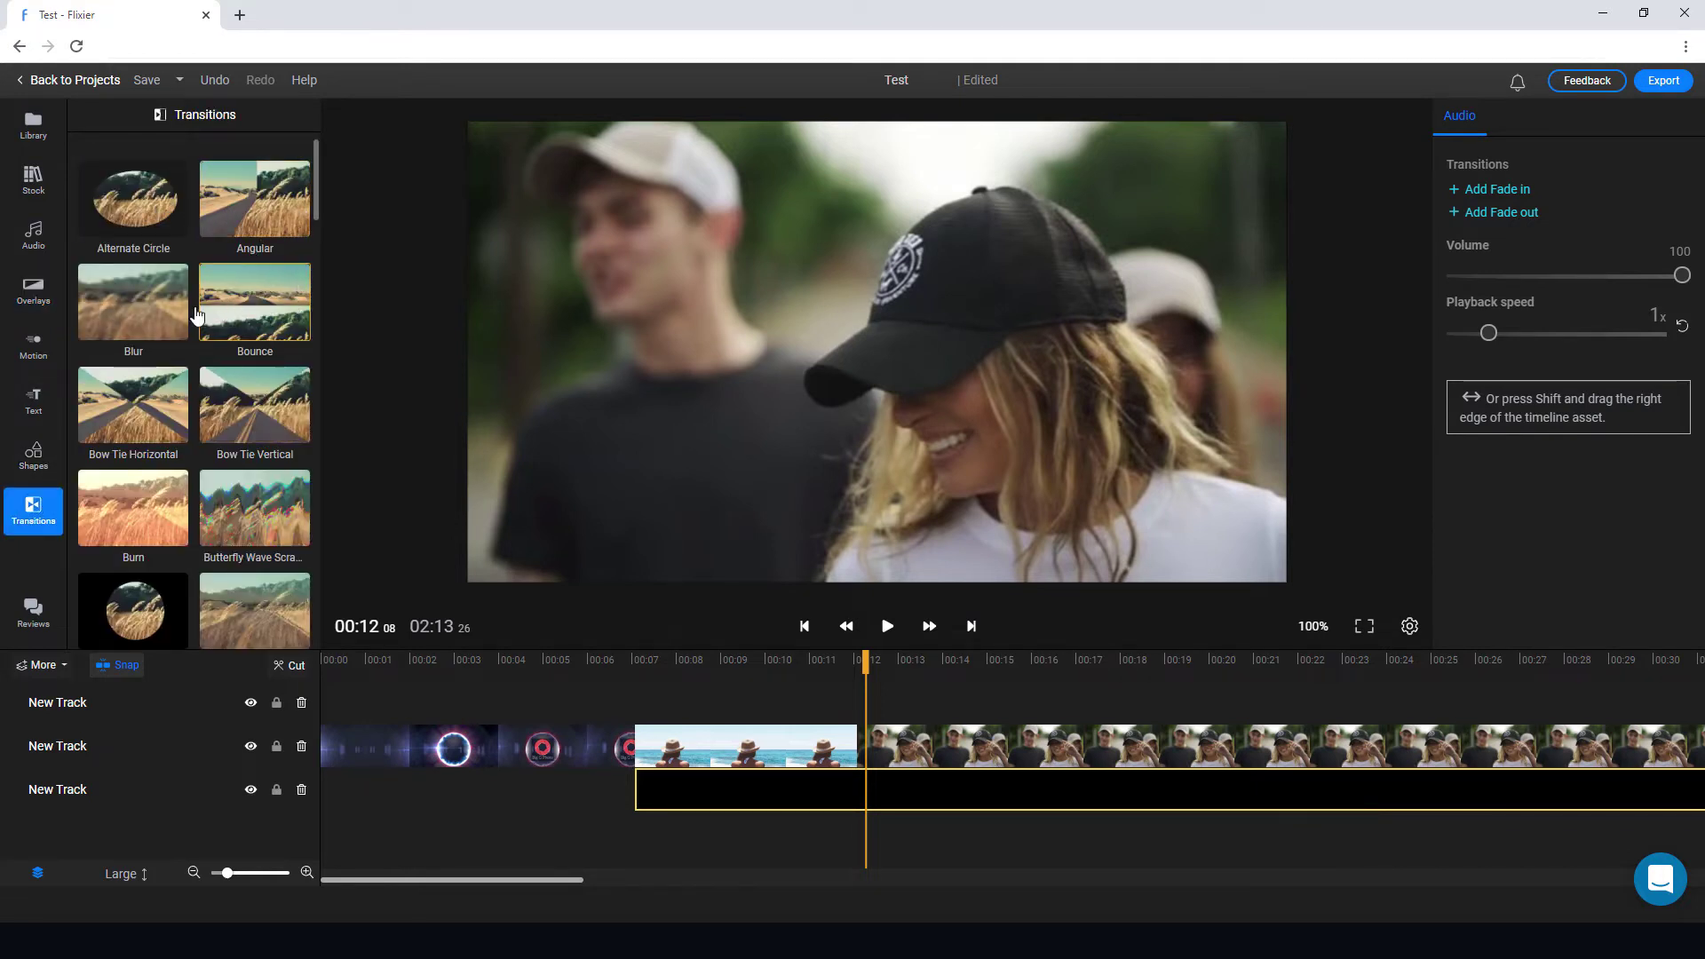
drag(209, 315, 606, 744)
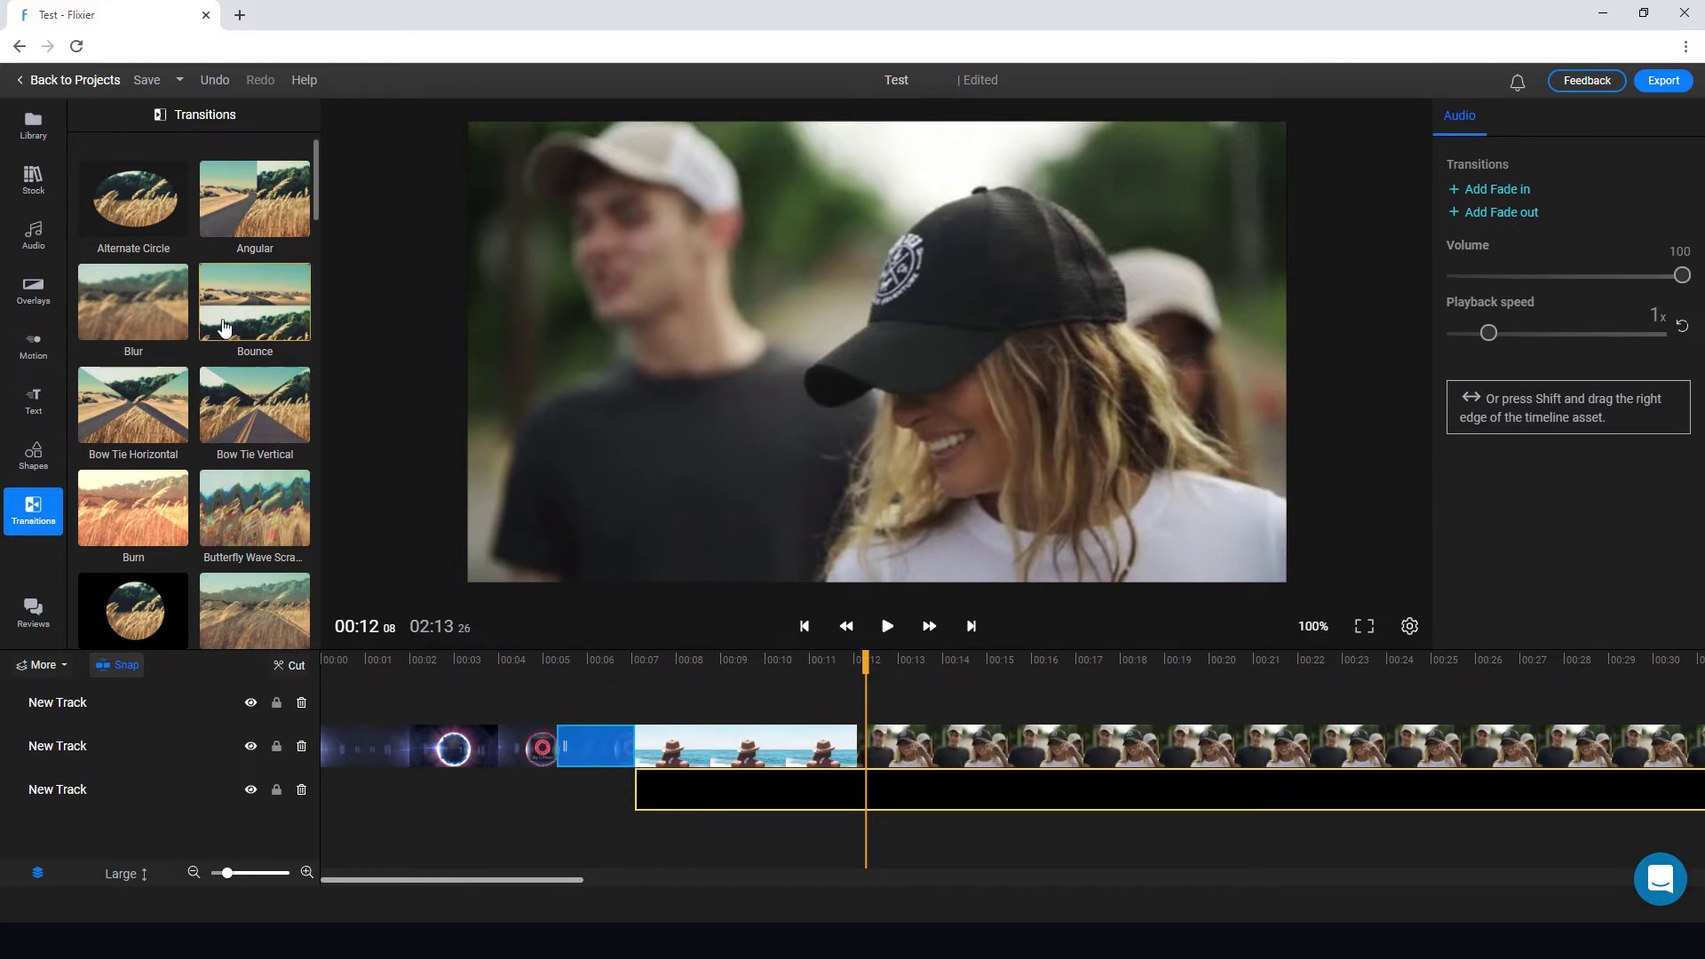
drag(255, 301, 851, 745)
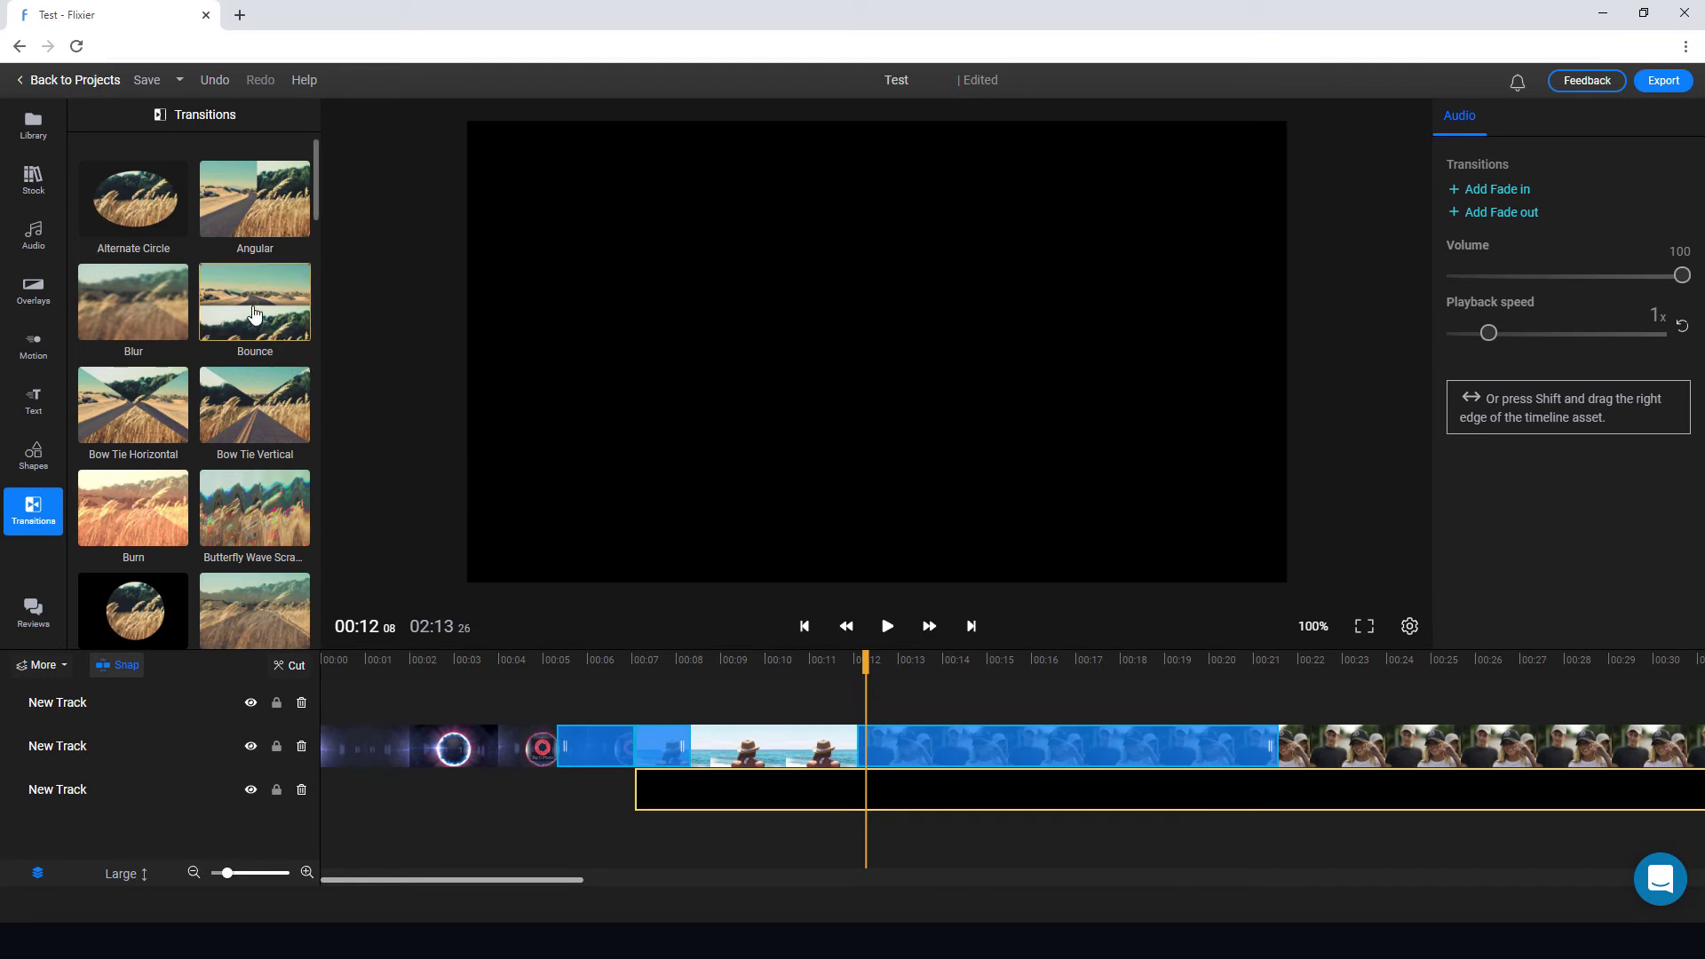
drag(264, 340, 830, 746)
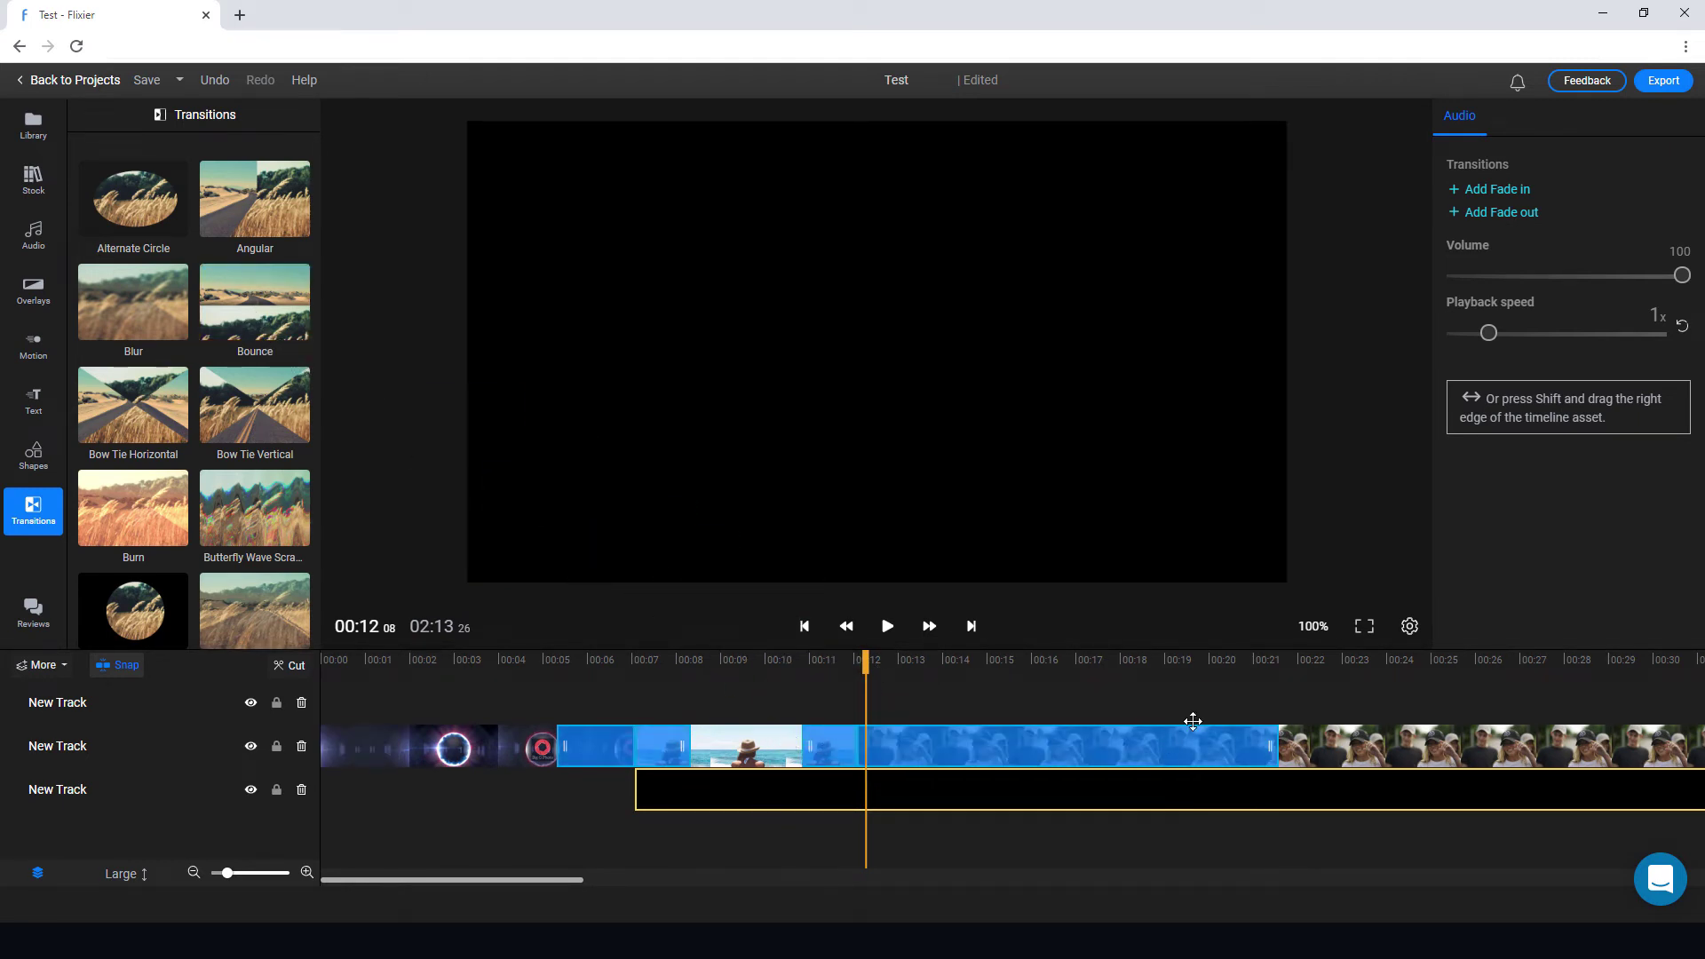
Shorten the Bounce transitions on both sides of the photo to 0.60 seconds and move the playhead to about 00:05.
drag(1267, 747, 843, 744)
click(697, 739)
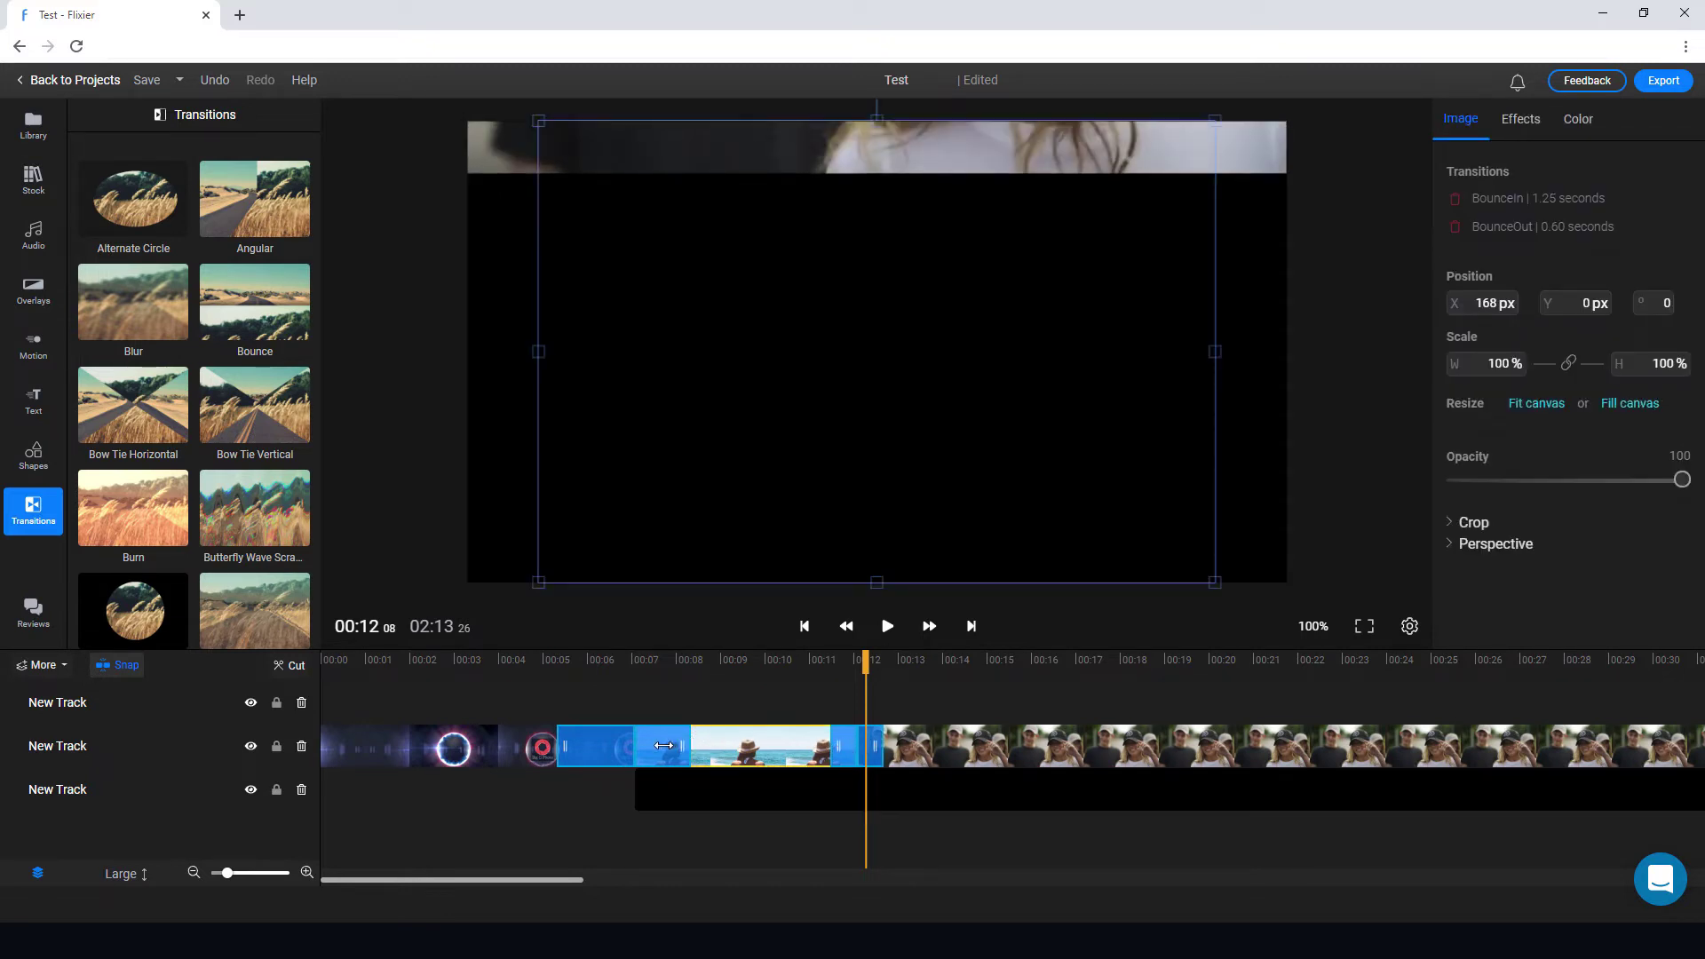
drag(663, 745, 612, 744)
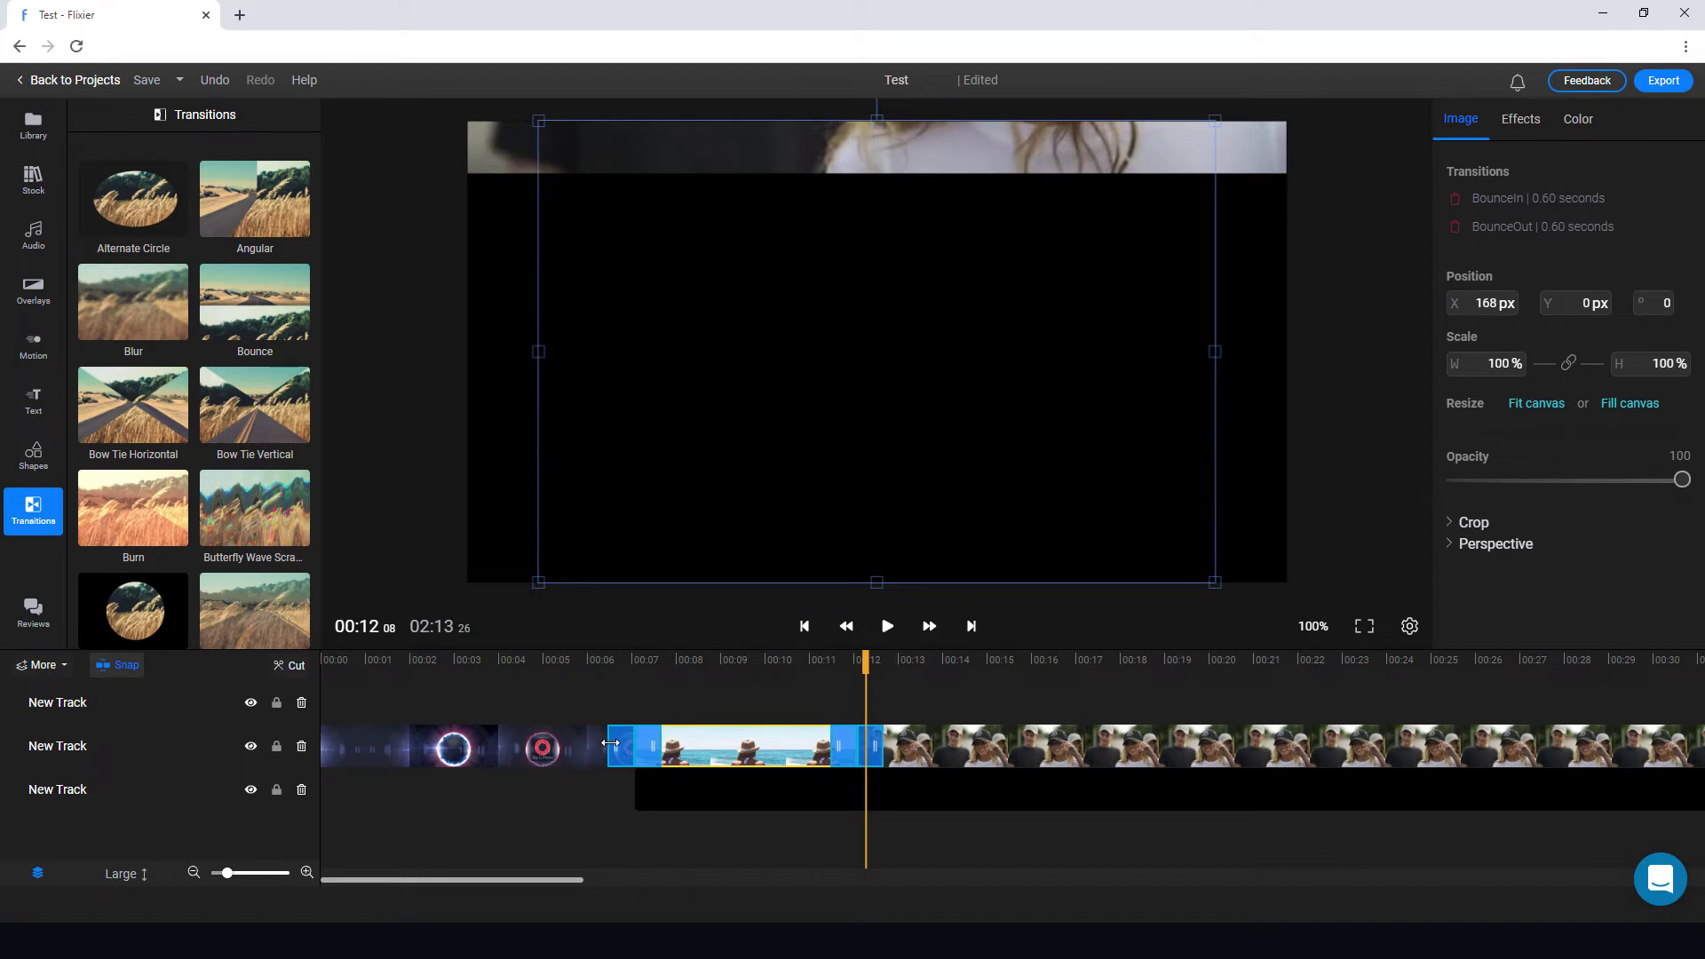
click(565, 662)
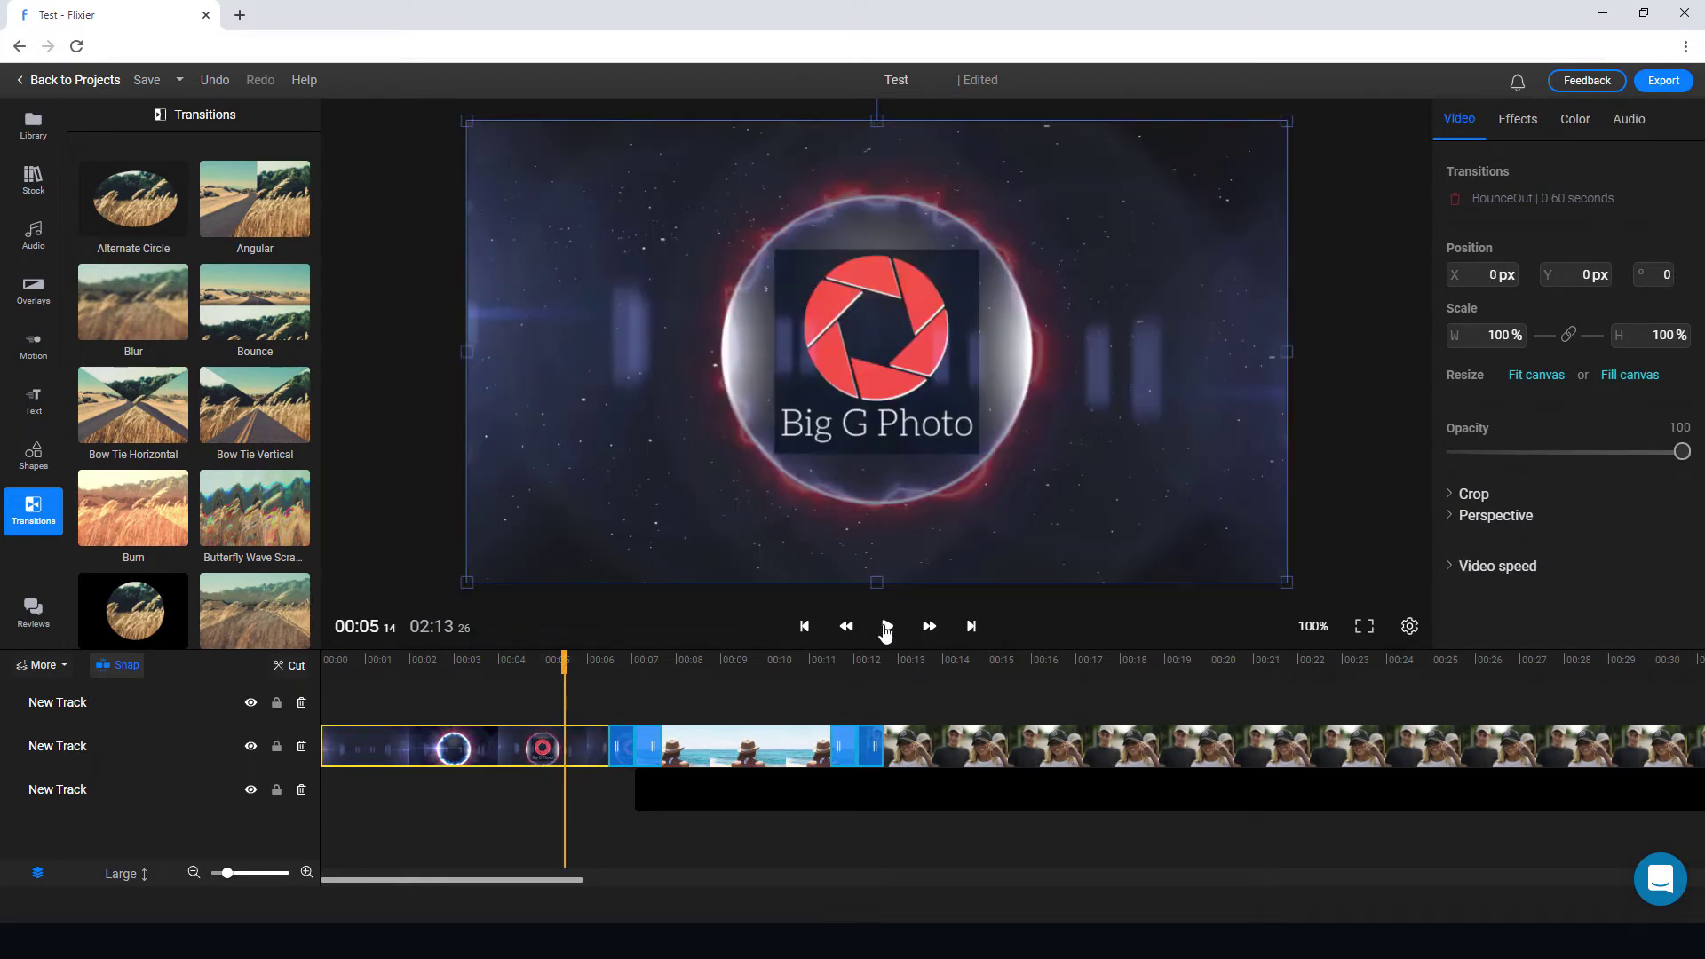
Play back the Bounce transitions, and enlarge the photo to about 121.3%, positioned at X 0, Y -115 px, to cover the whole canvas.
click(886, 626)
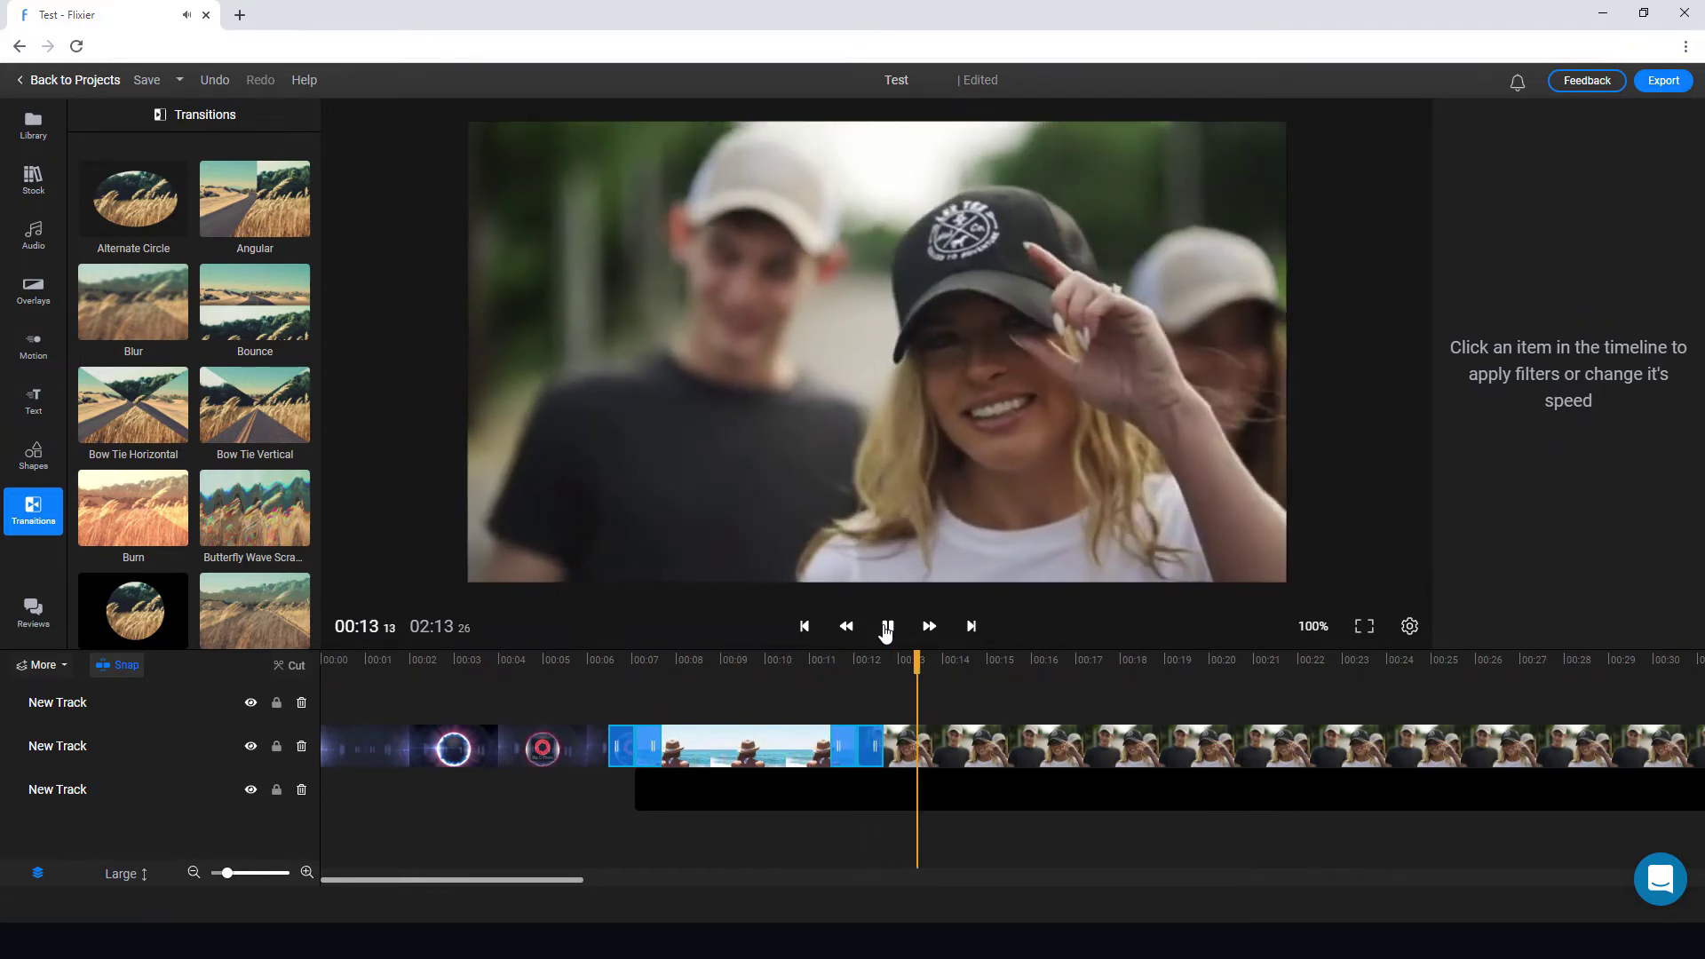
click(755, 712)
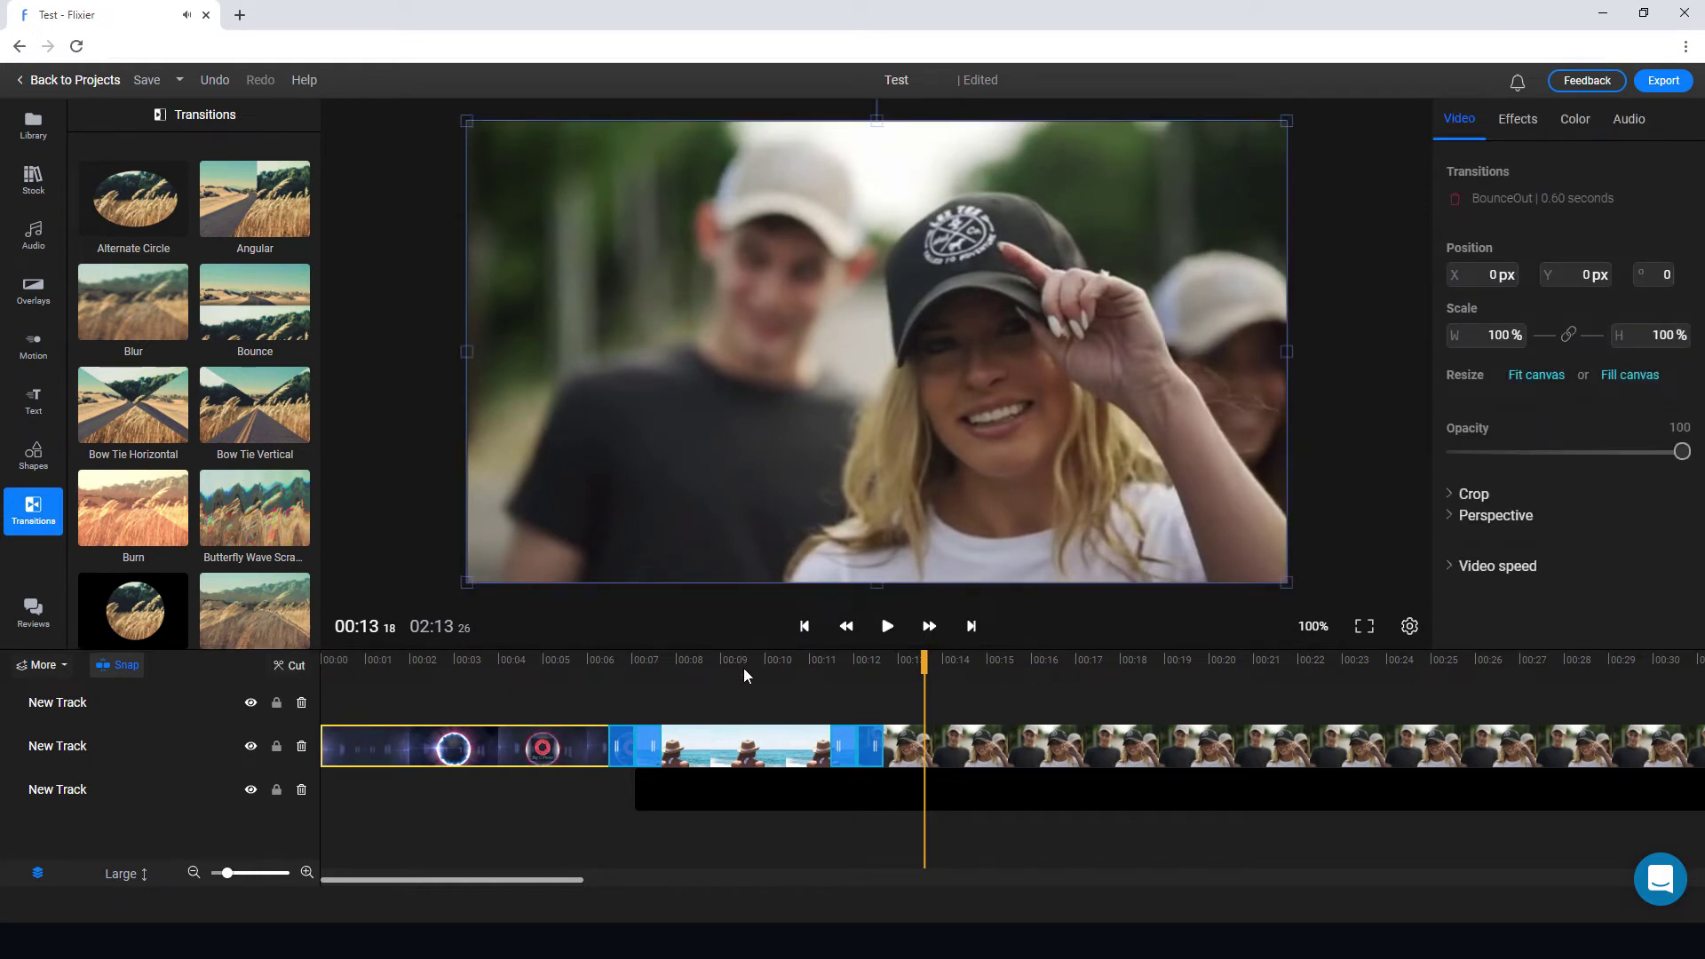
click(742, 734)
drag(538, 584, 468, 633)
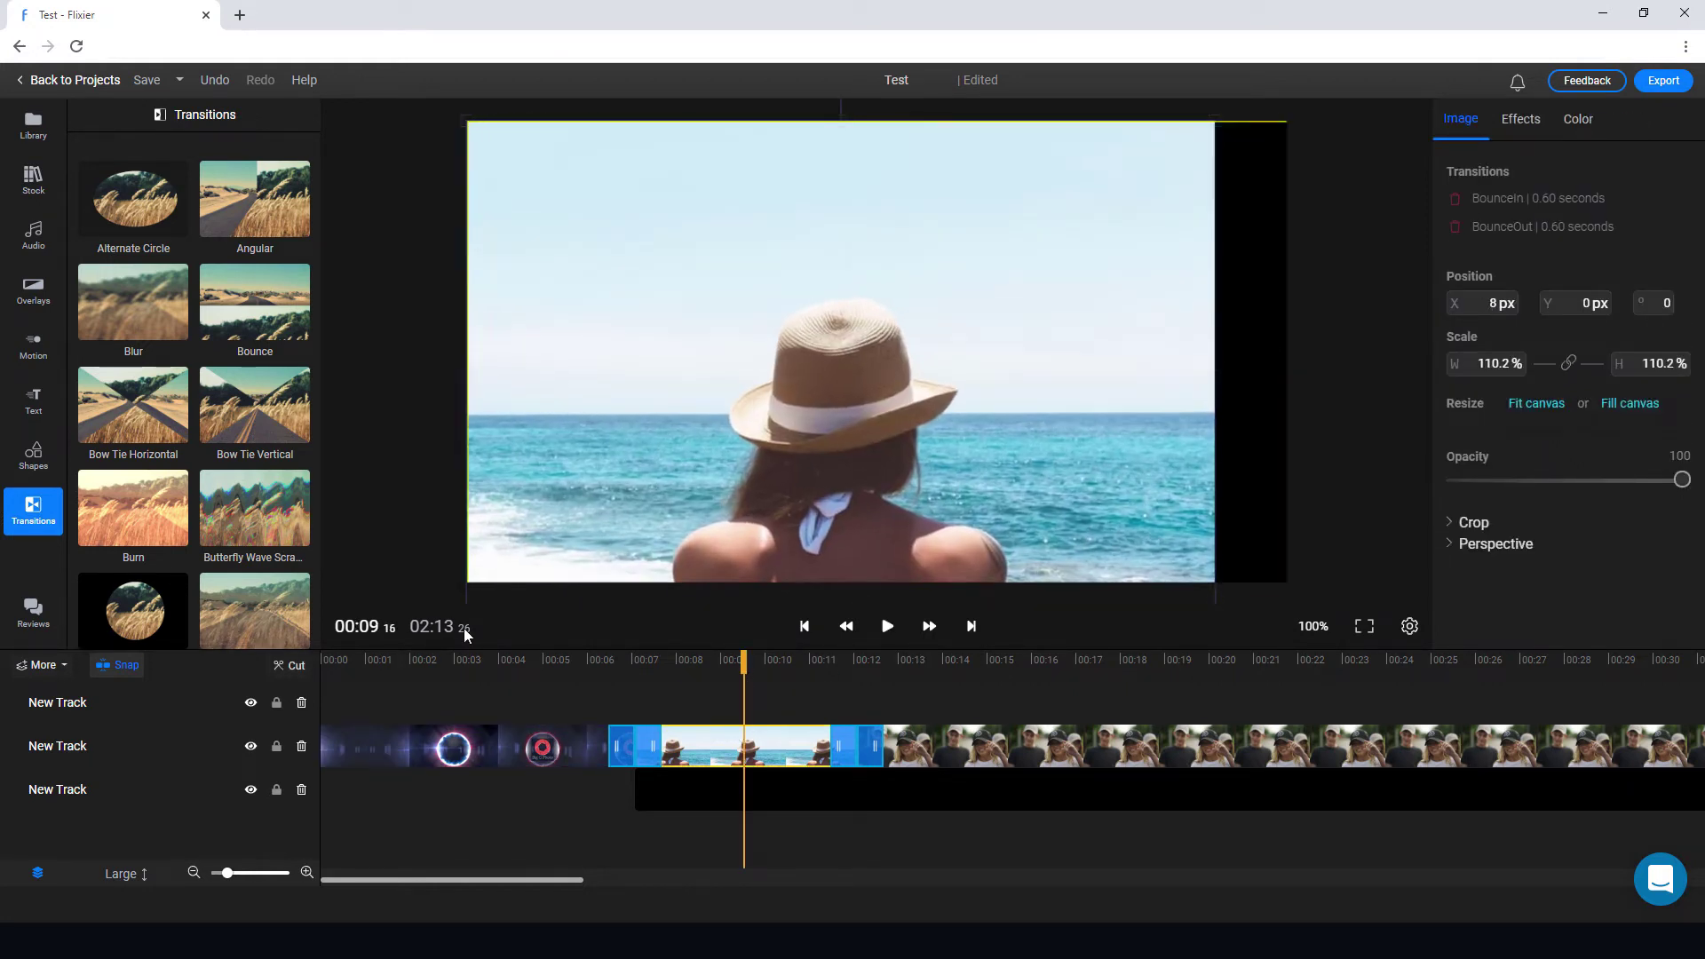
drag(1155, 265, 1152, 267)
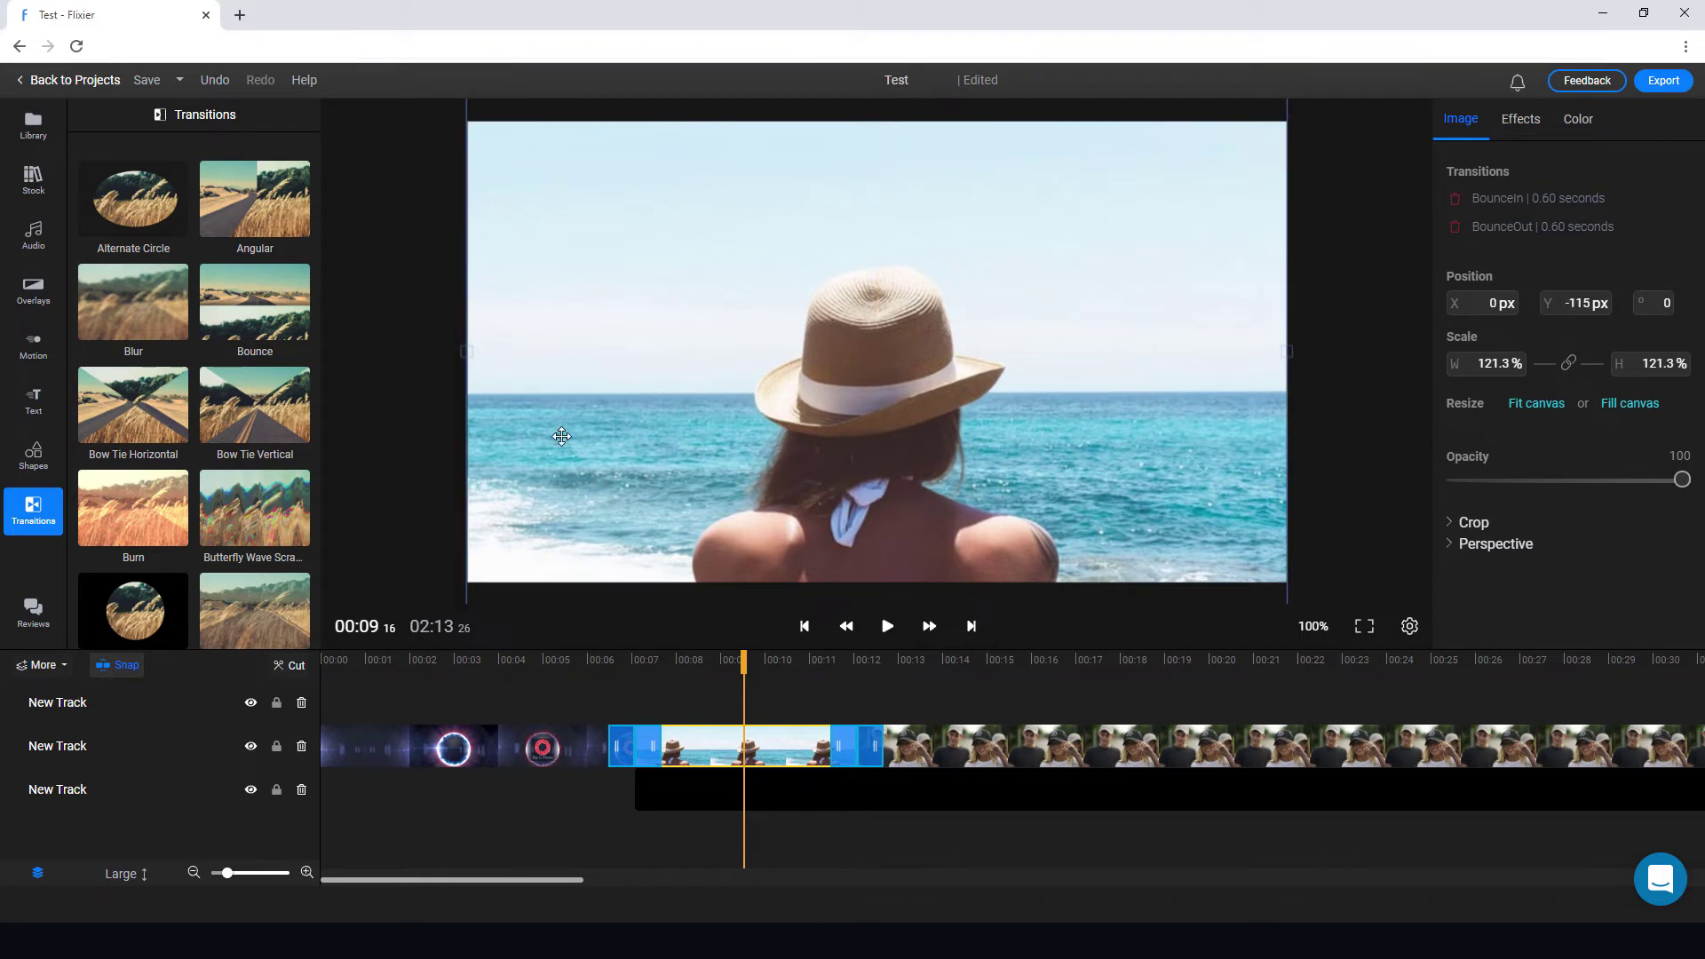
Add the six-second Subscribe Badge motion graphic above the photo and position it in the canvas's lower-left area at about X 25, Y 899 px.
click(38, 346)
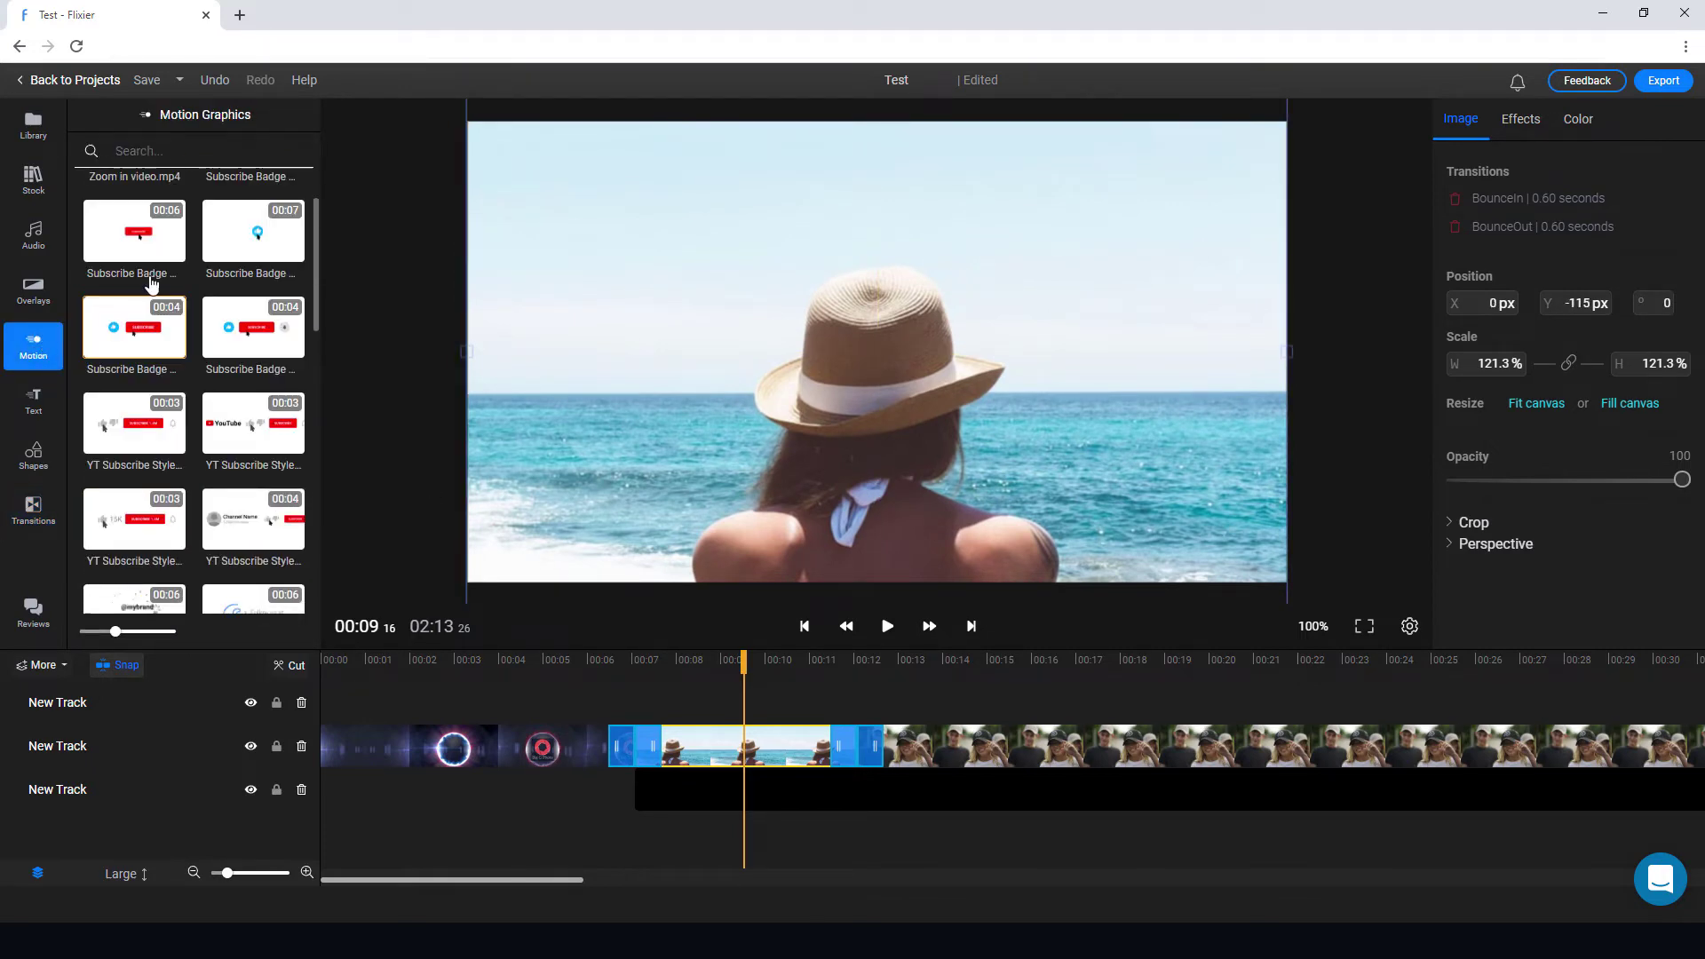
drag(169, 306, 661, 719)
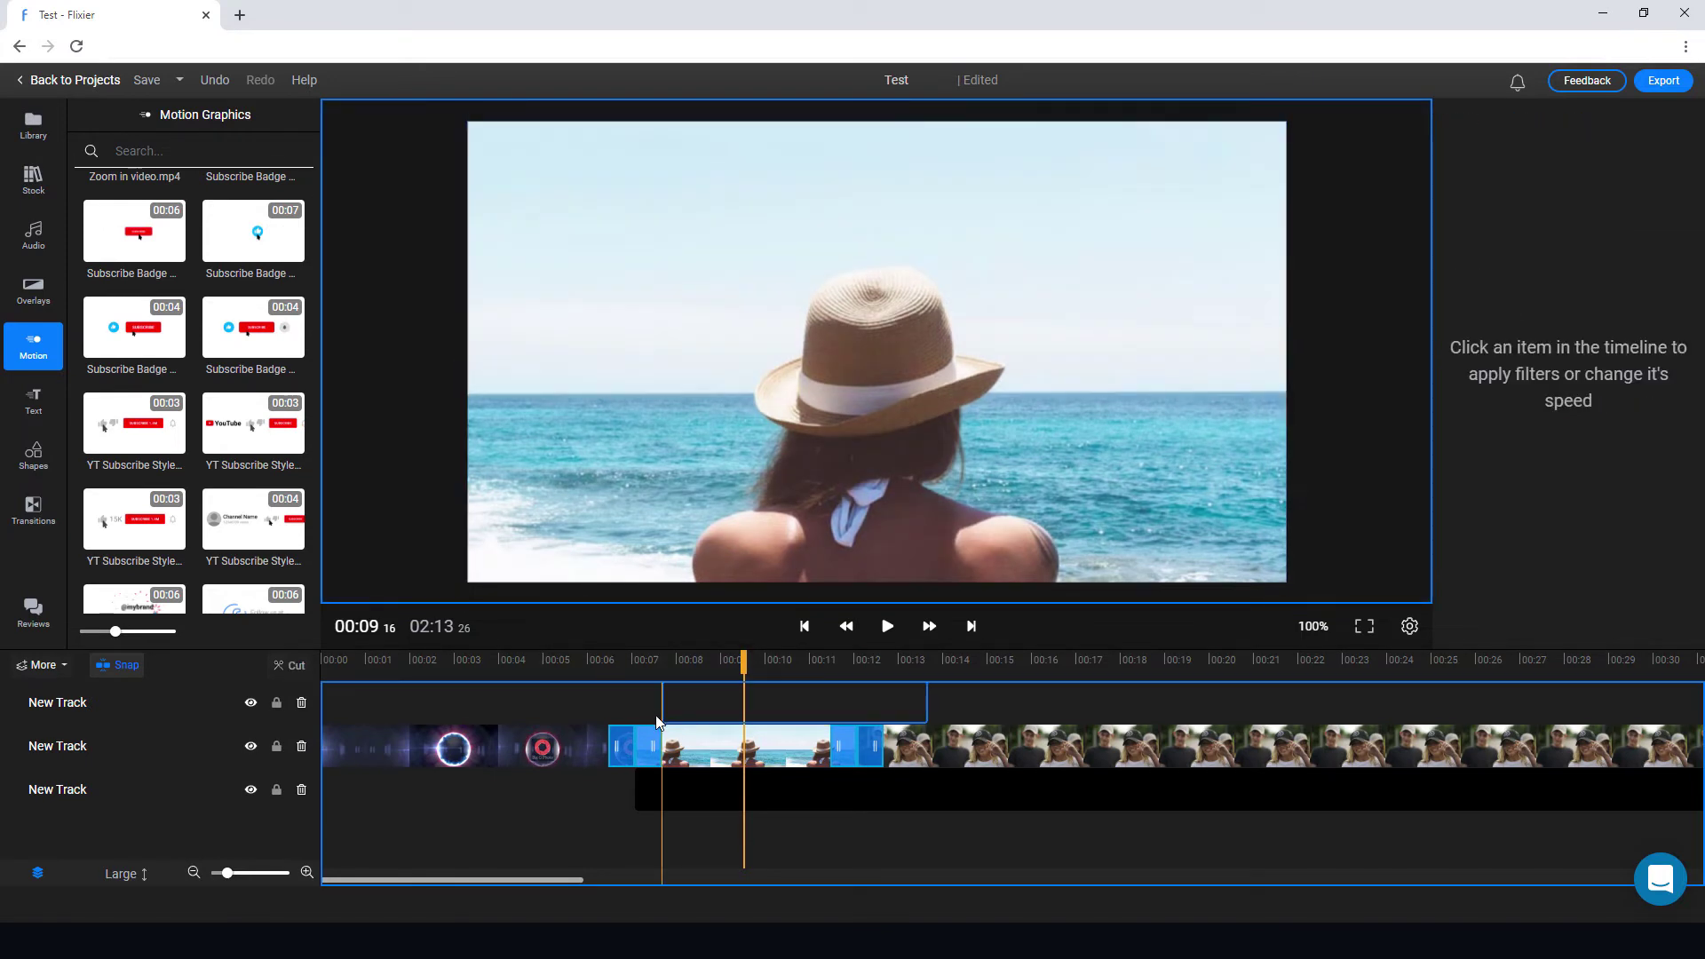
drag(741, 660, 789, 663)
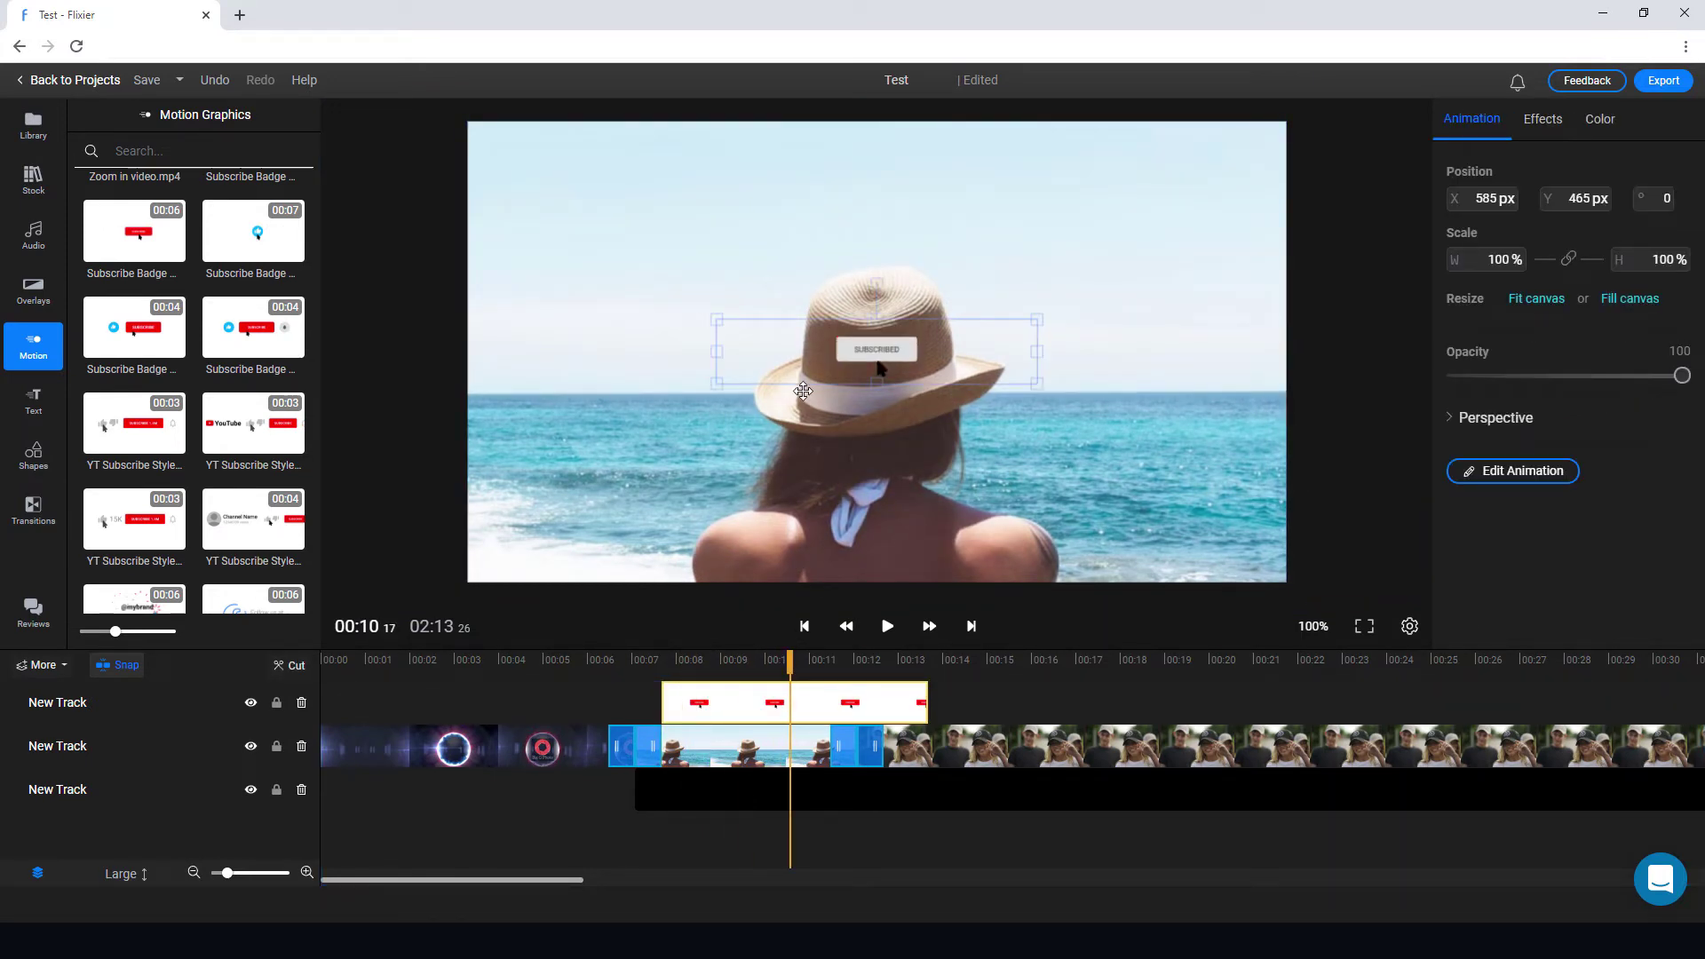
drag(792, 371, 564, 551)
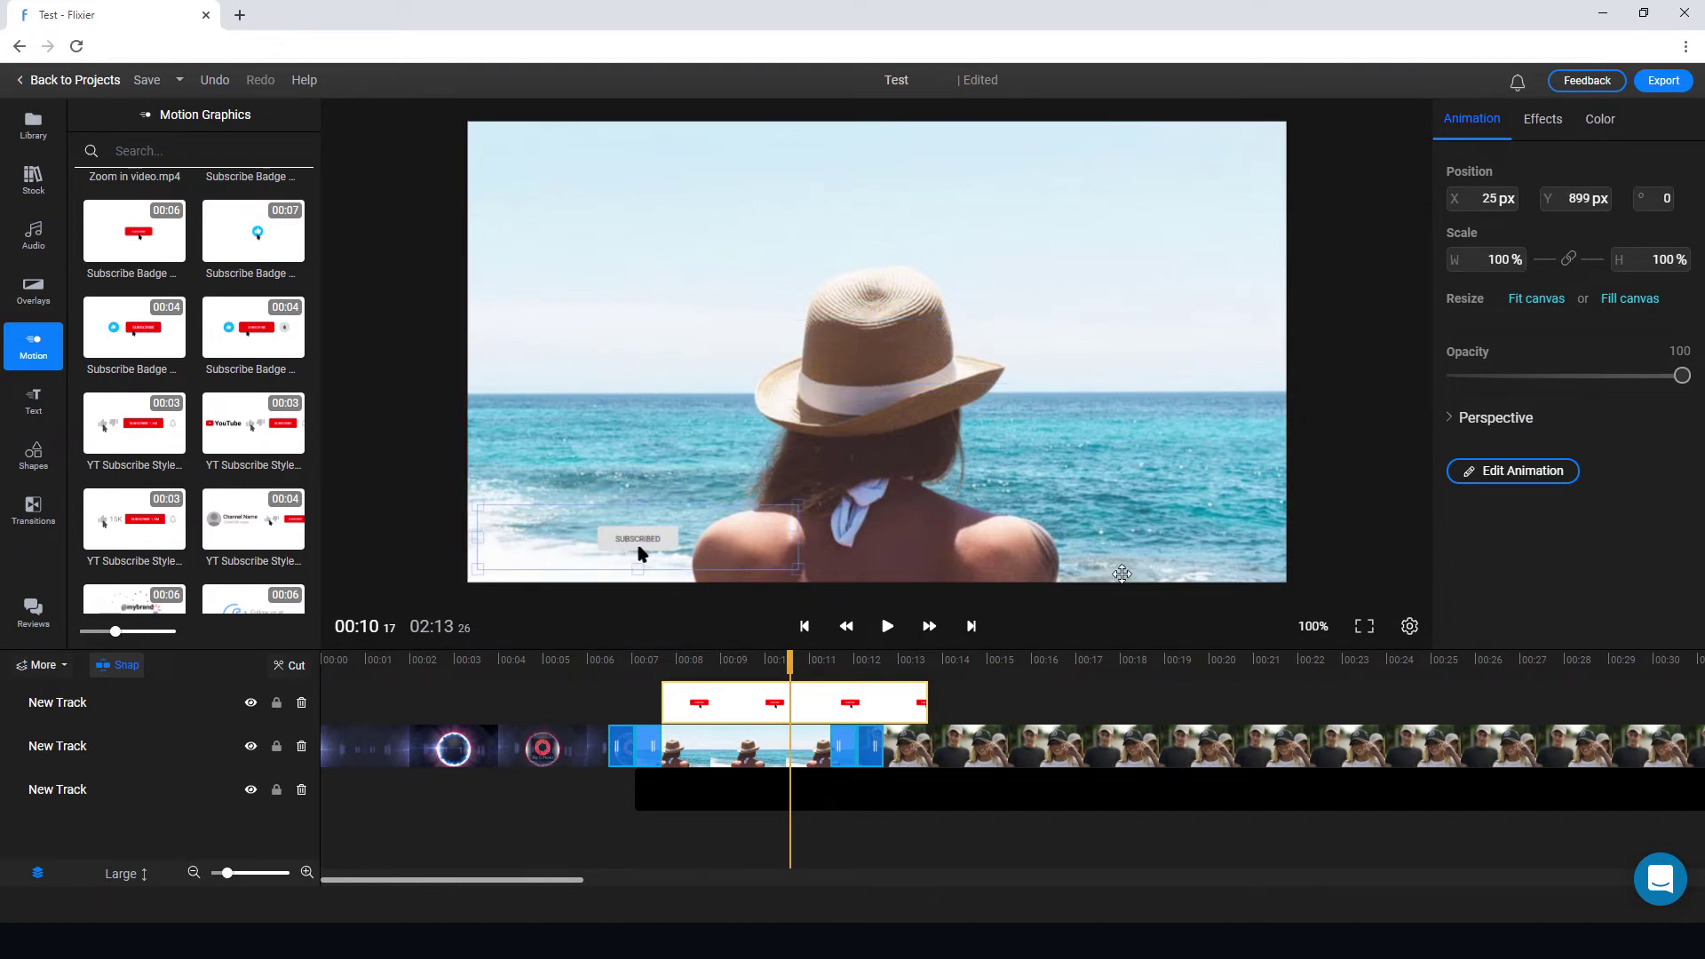
Apply the Zoom effect to the photo of the woman in a hat.
click(794, 747)
Add the Opener Style 2 motion title directly after the subscribe badge on the same track.
click(33, 400)
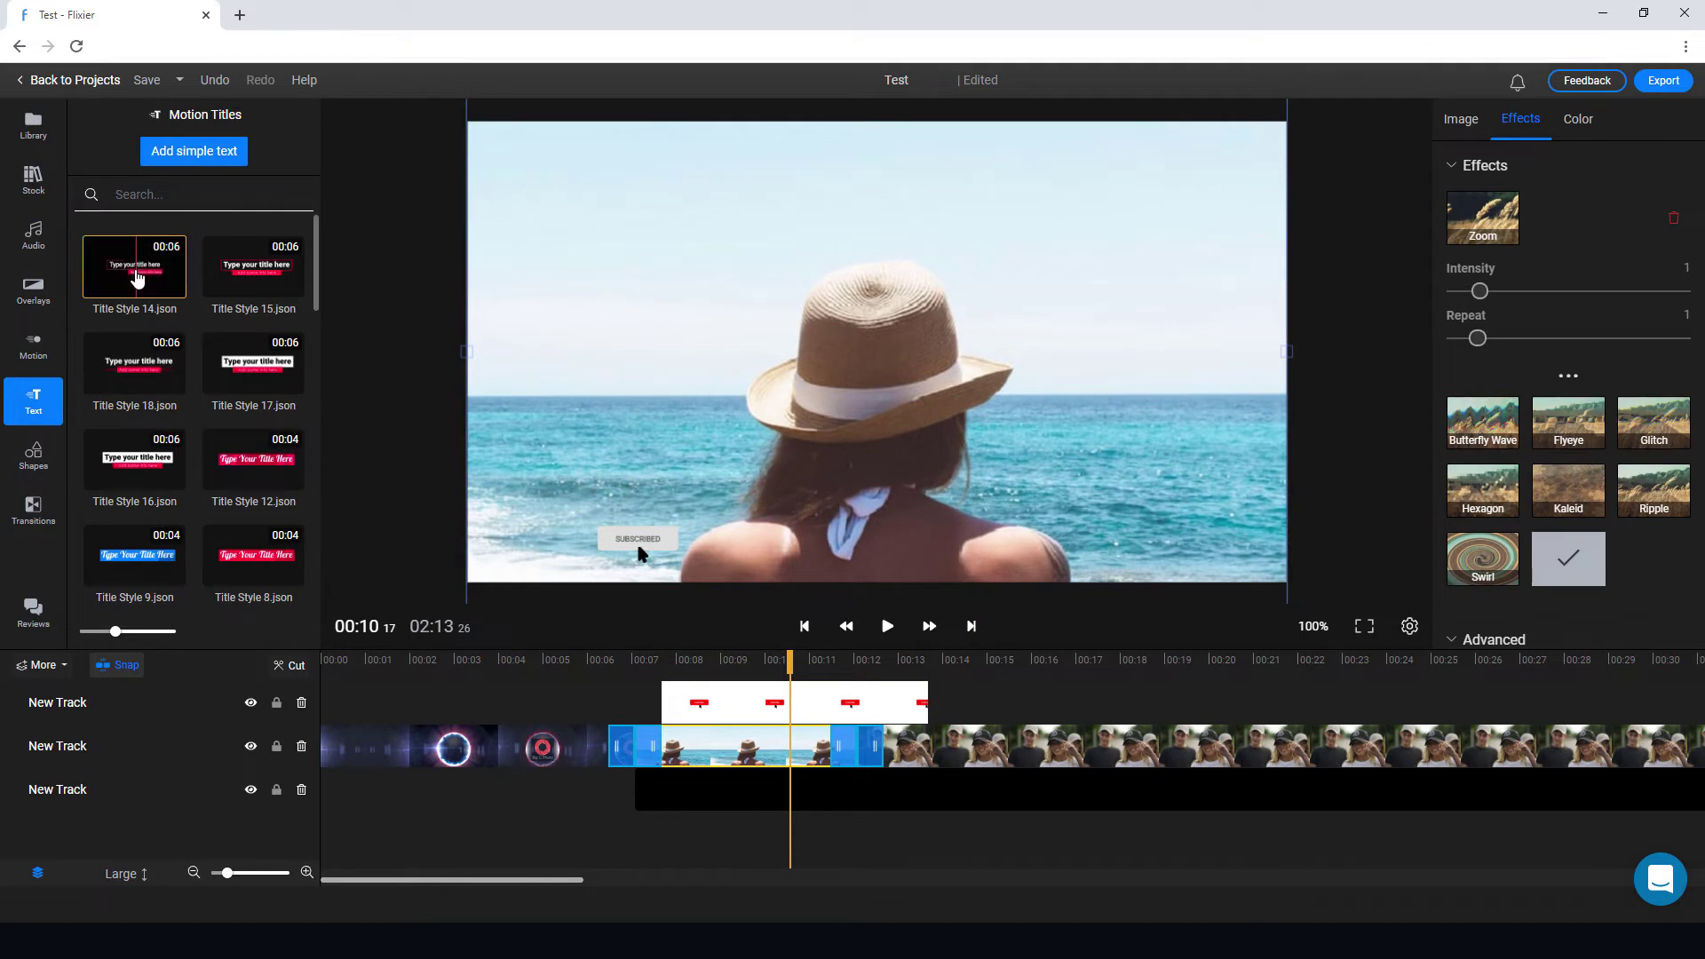
scroll(136, 454, down, 2)
scroll(136, 454, down, 3)
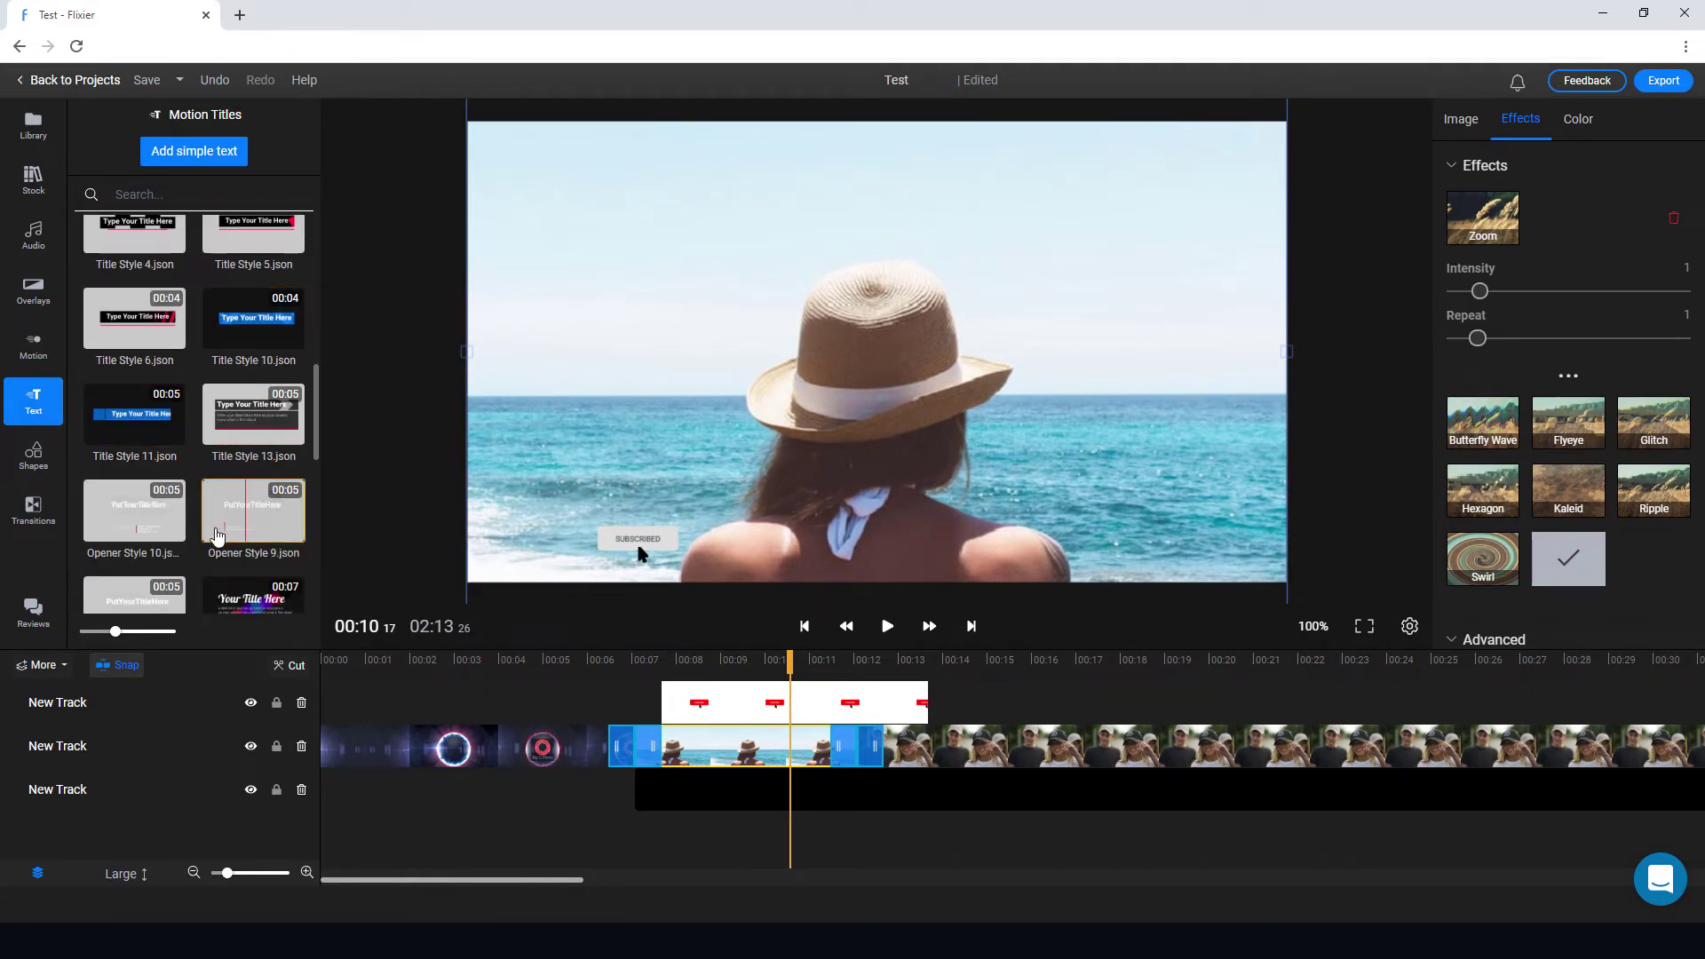
scroll(213, 532, down, 4)
scroll(213, 538, down, 3)
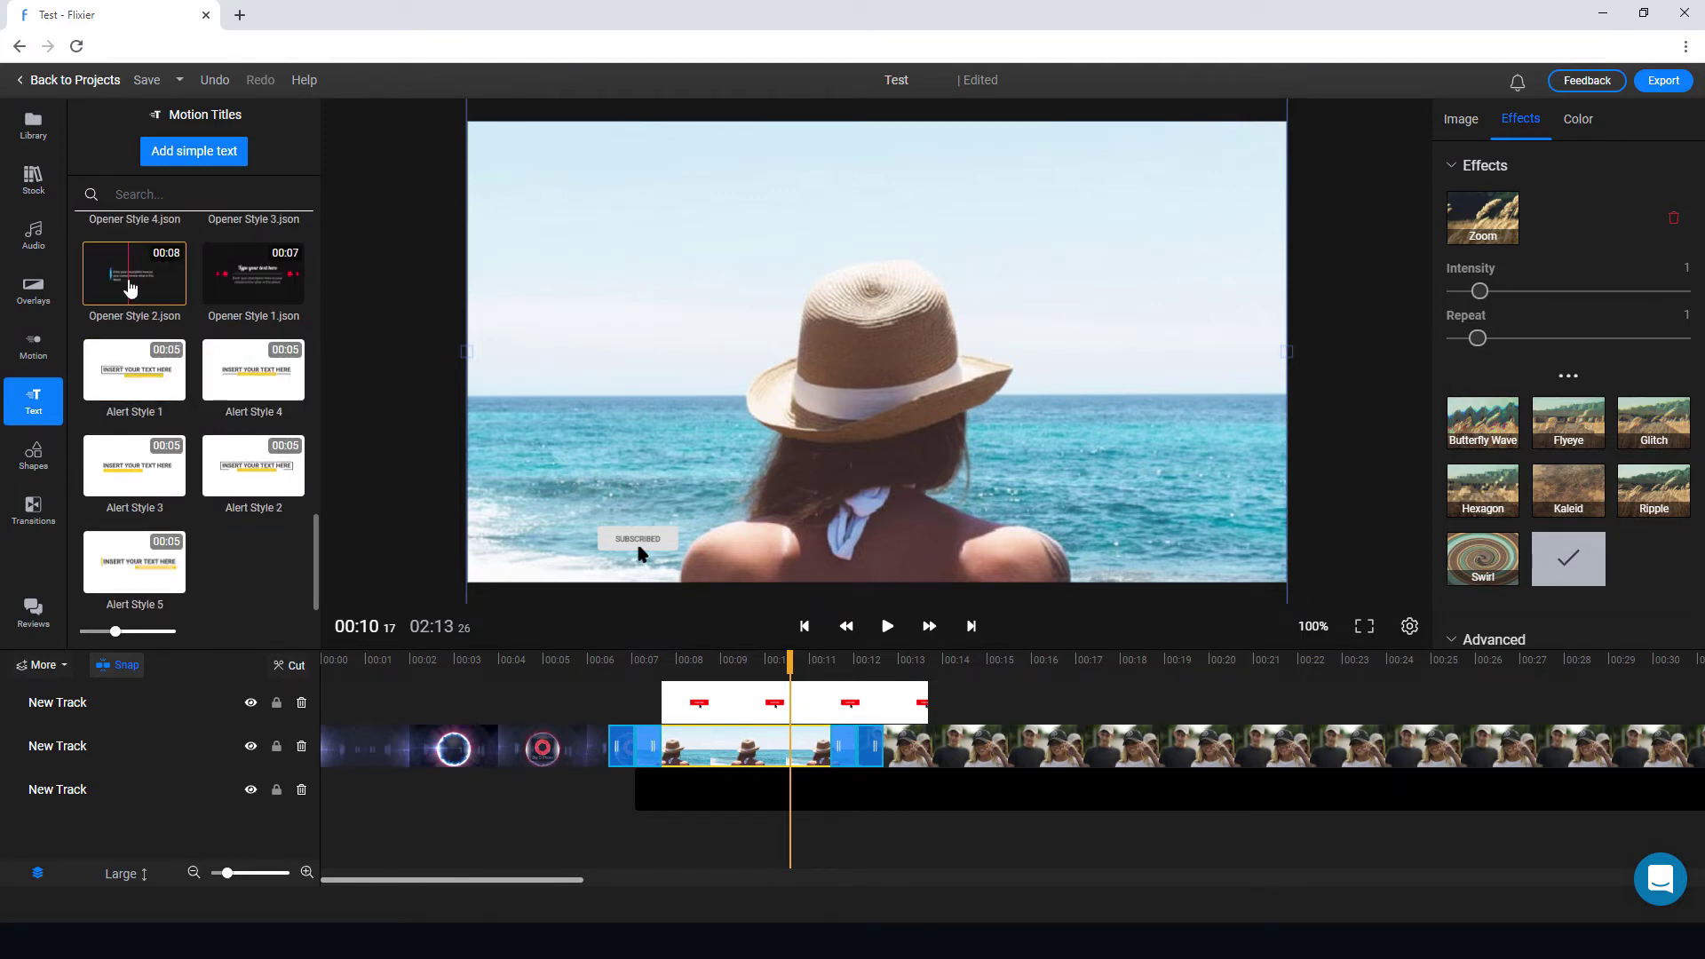
drag(131, 286, 931, 704)
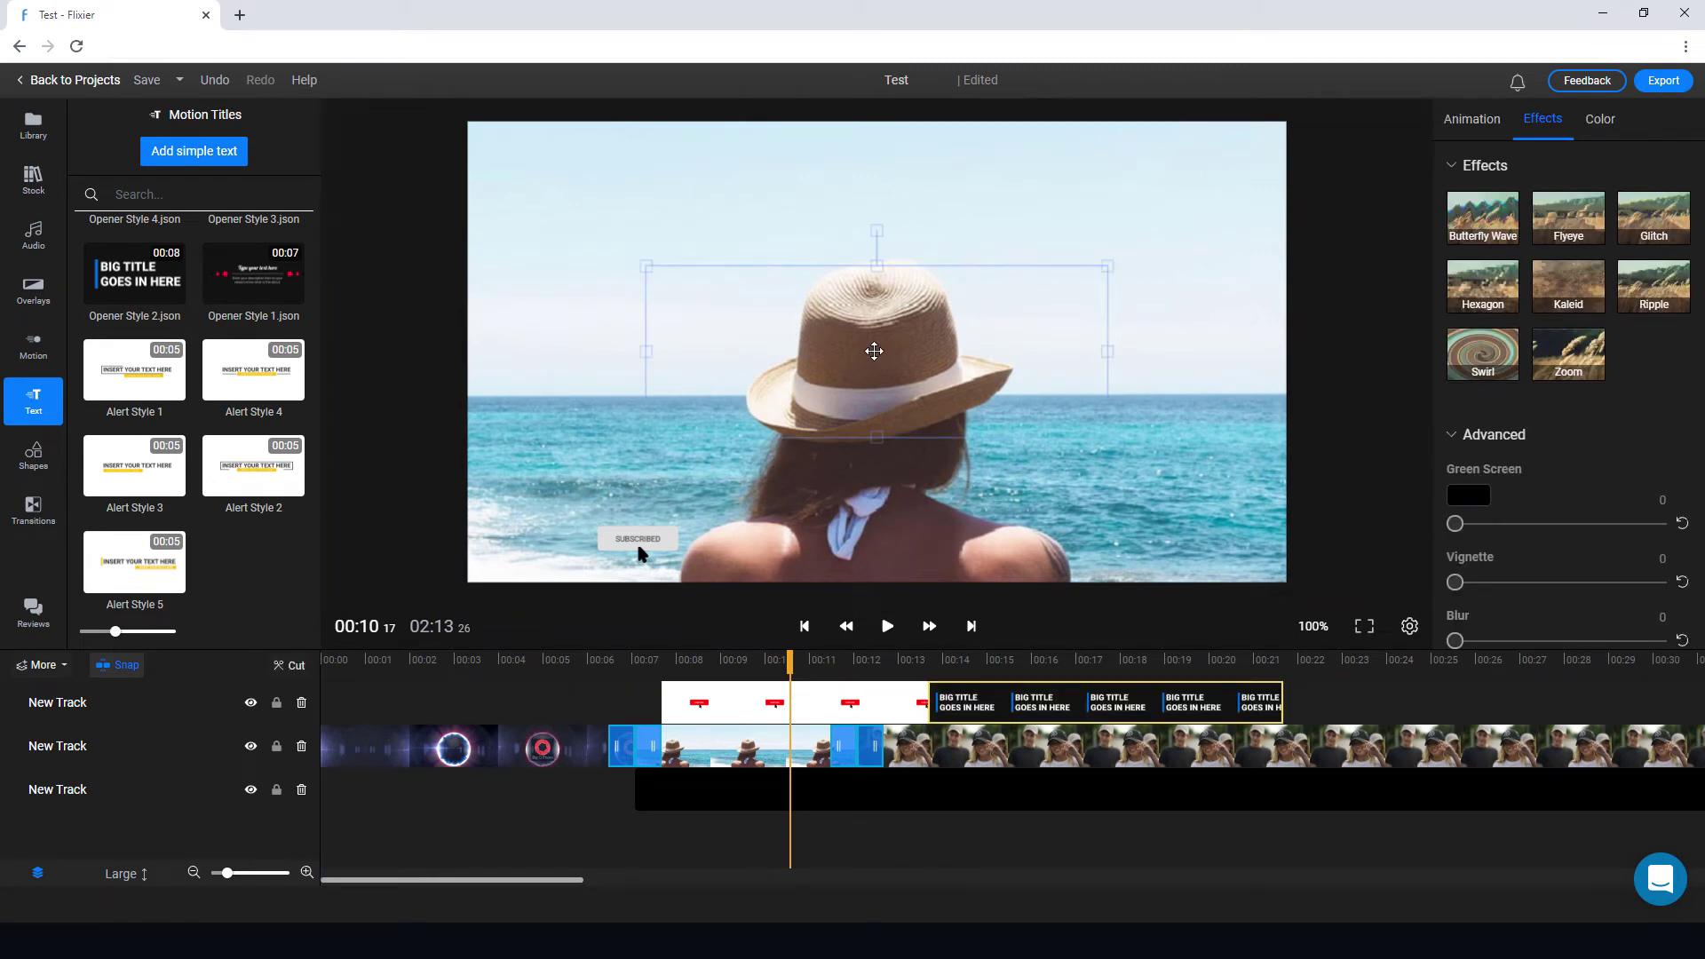
Replace the opener title's heading with "Summer" and "At the Beach" on two lines and save the animation.
click(998, 664)
click(1466, 133)
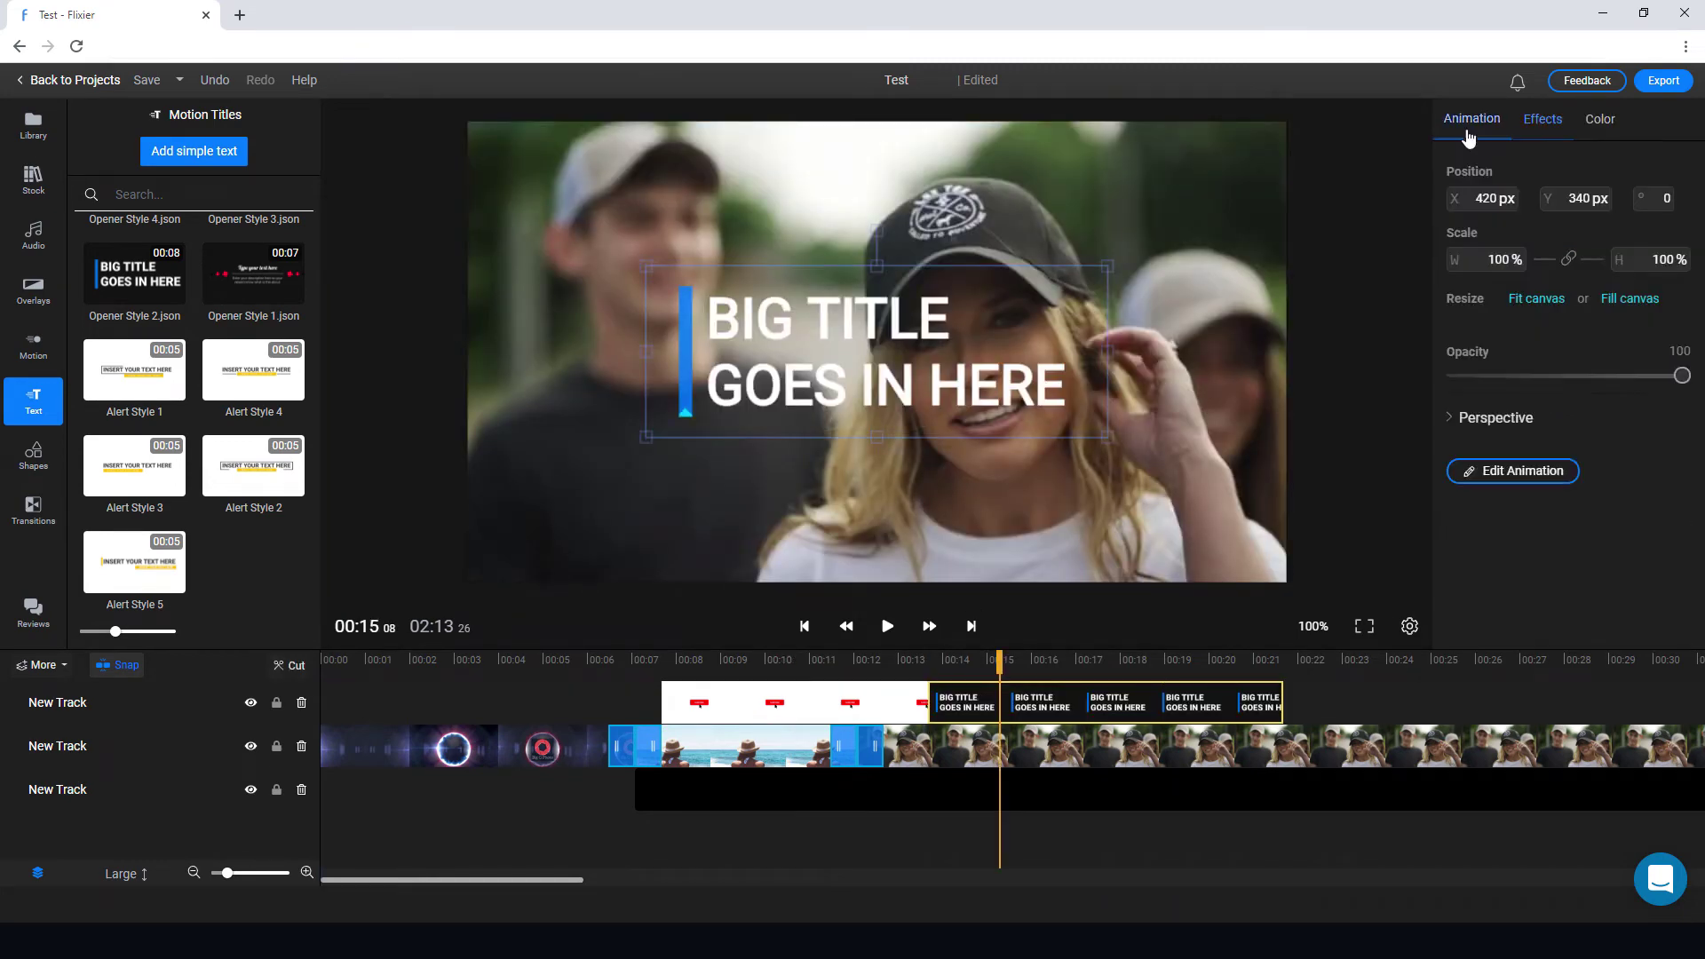
click(1510, 465)
drag(1399, 533, 1287, 513)
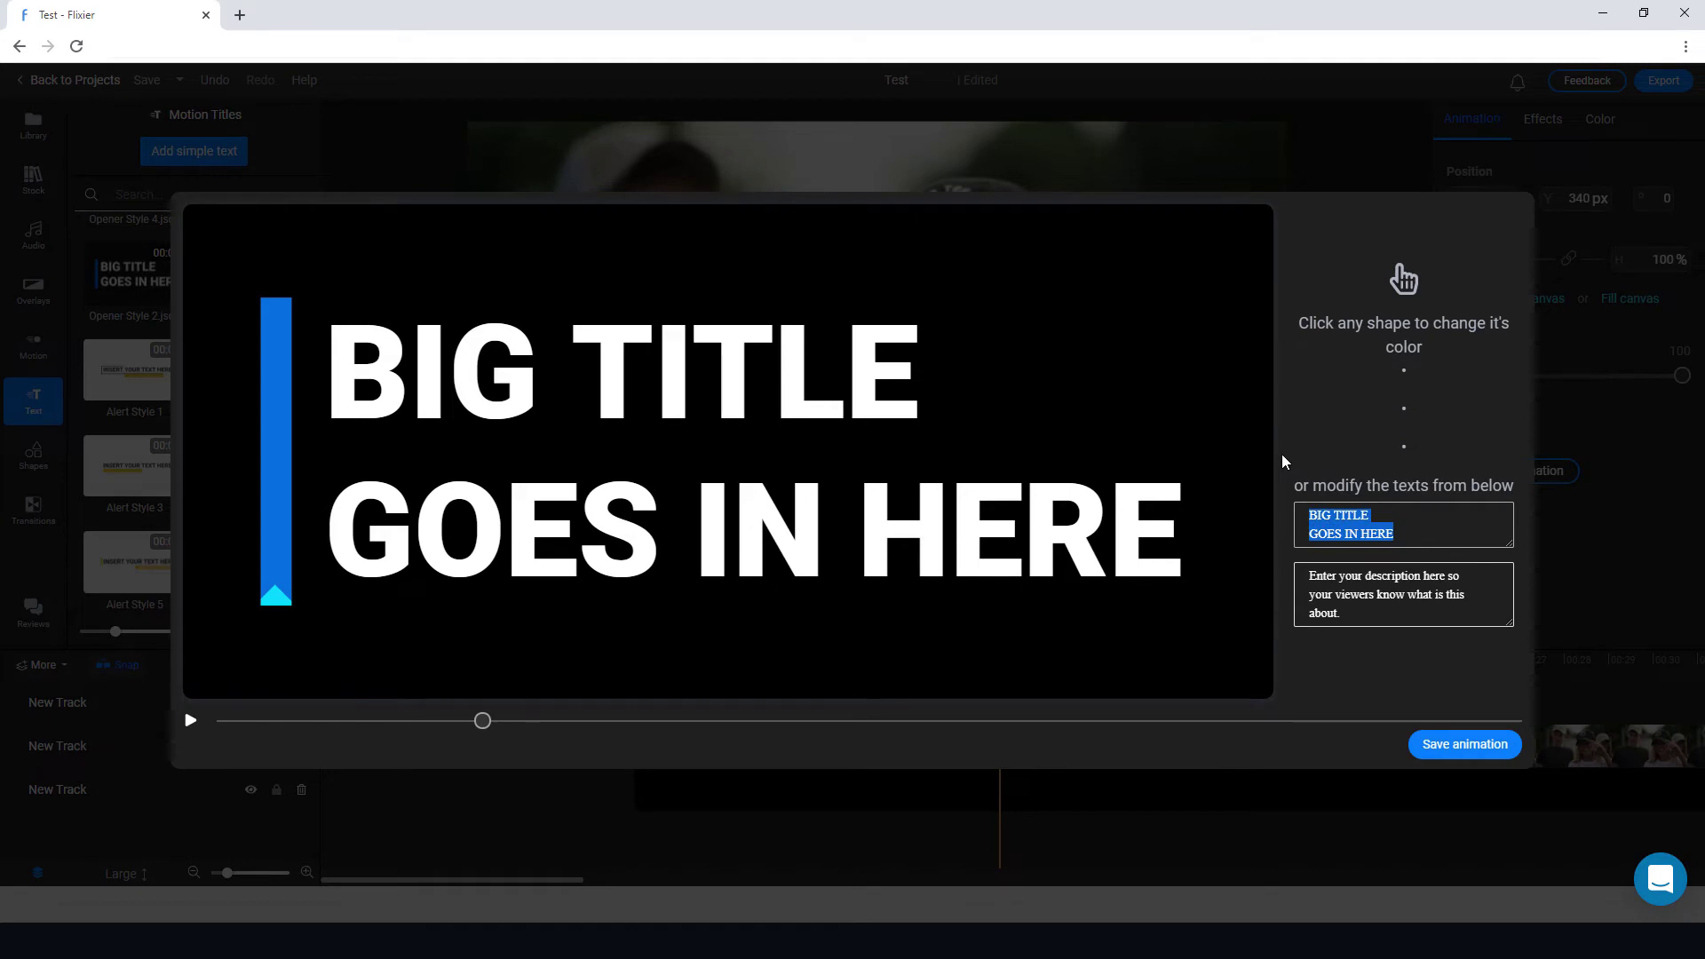
text(Summer )
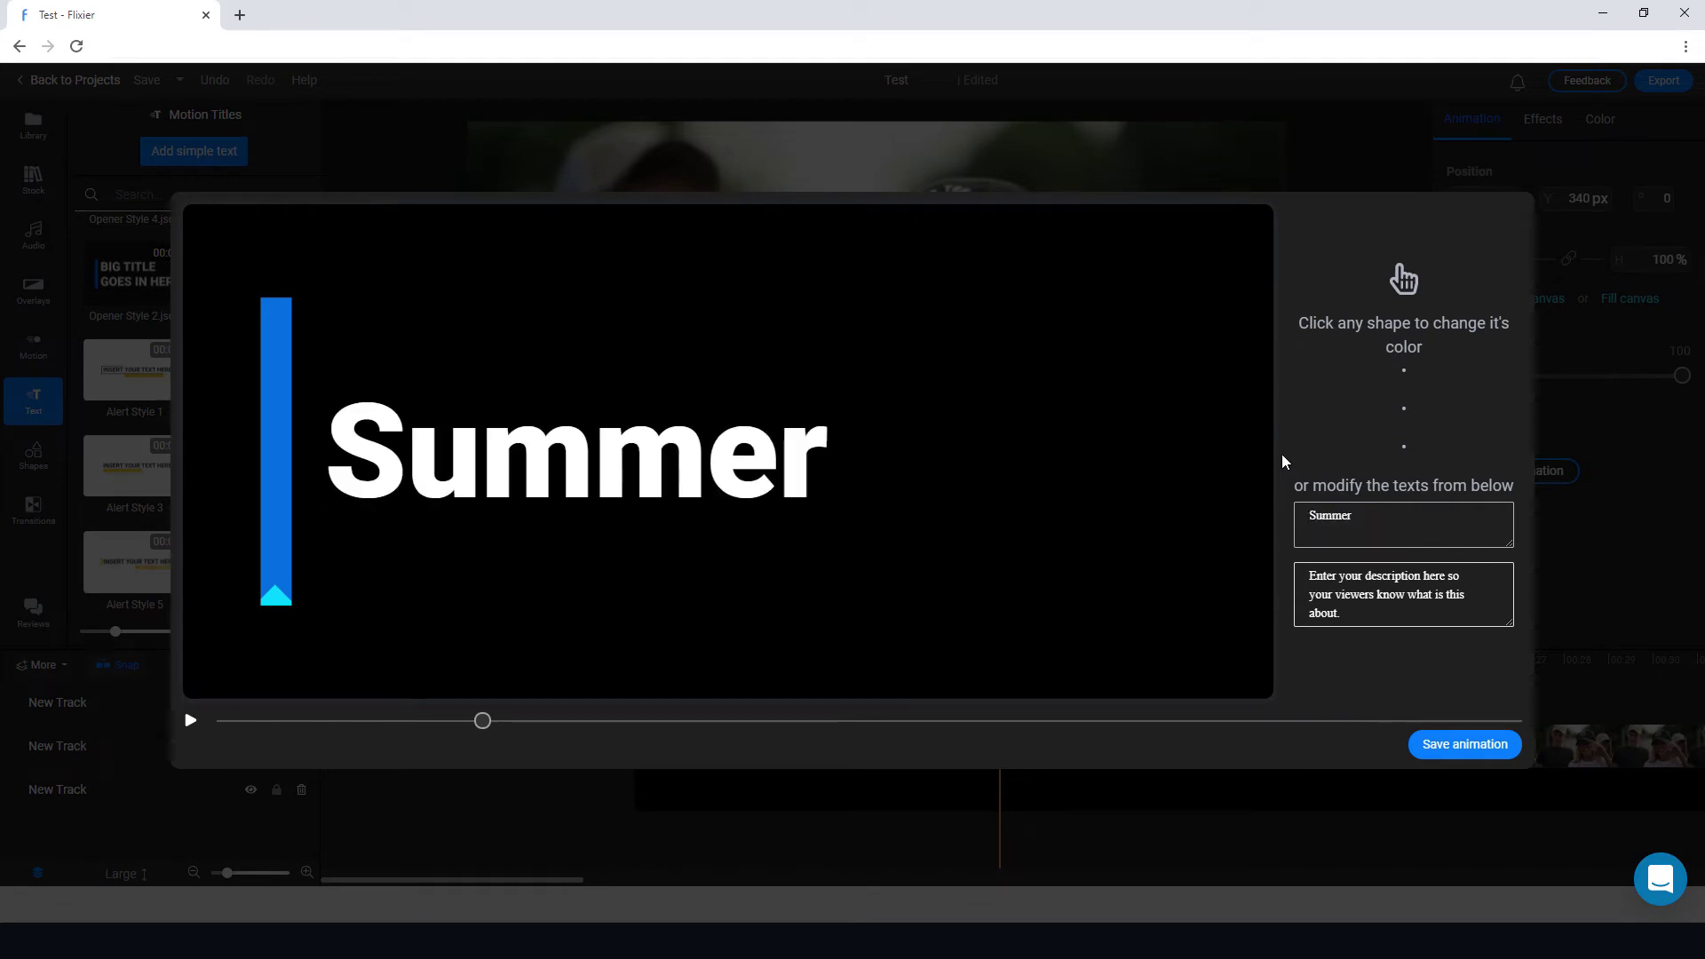
text(At the )
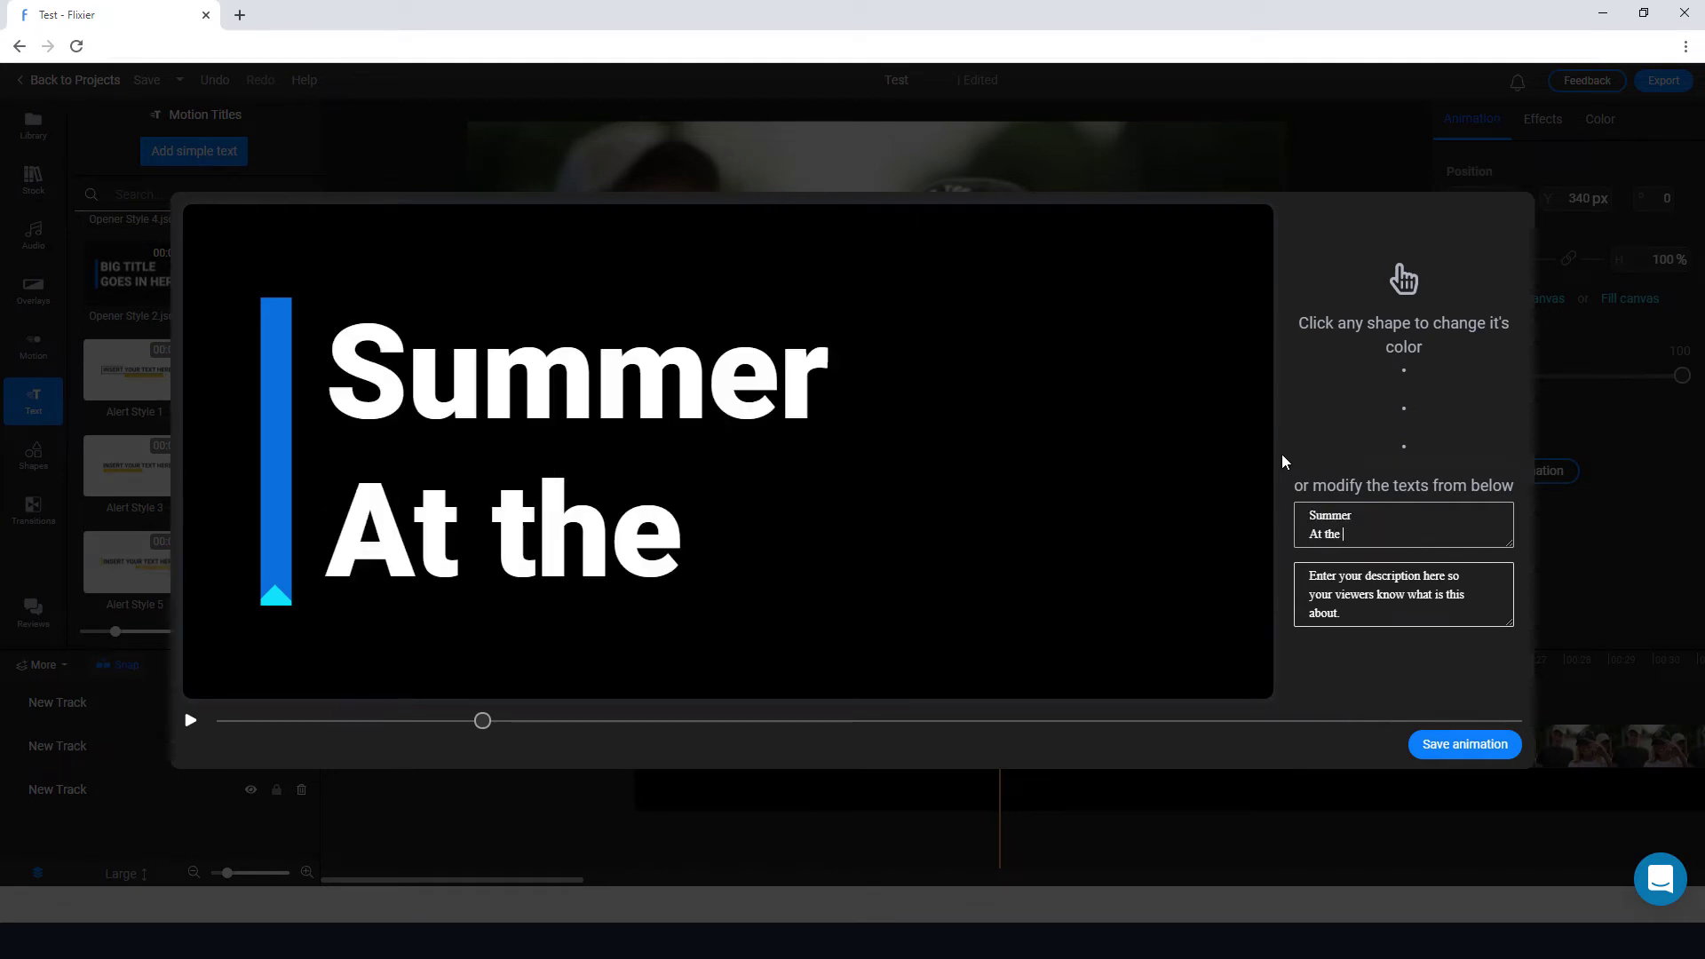
text(Beach)
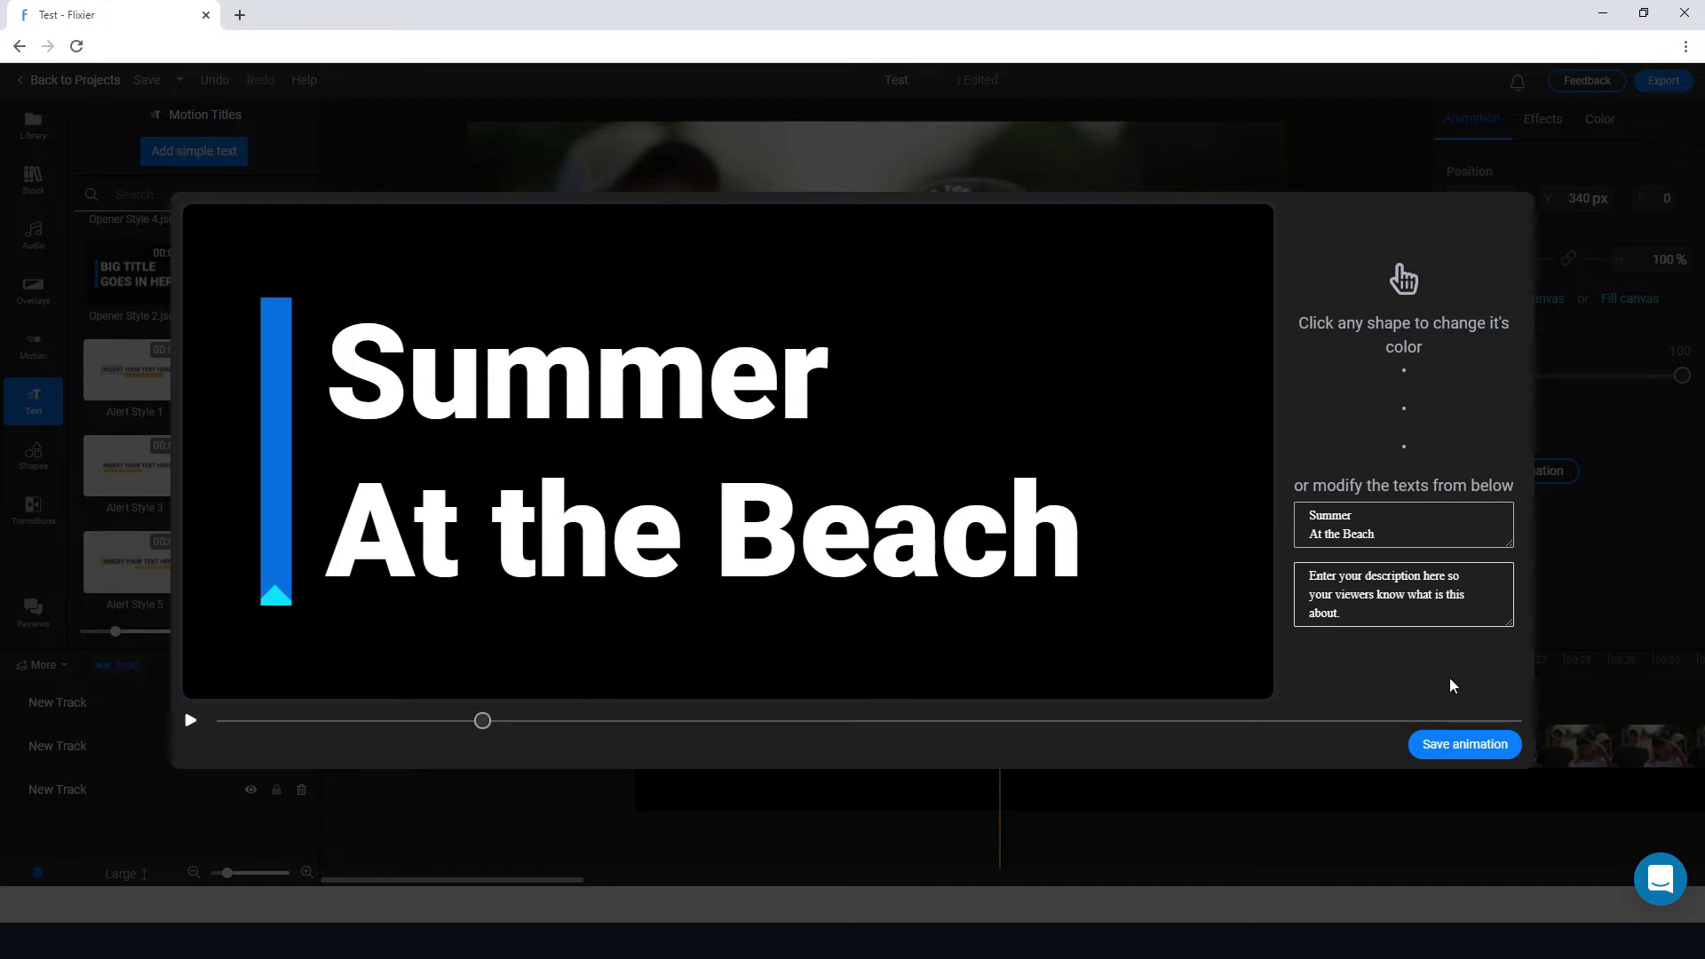
click(1458, 752)
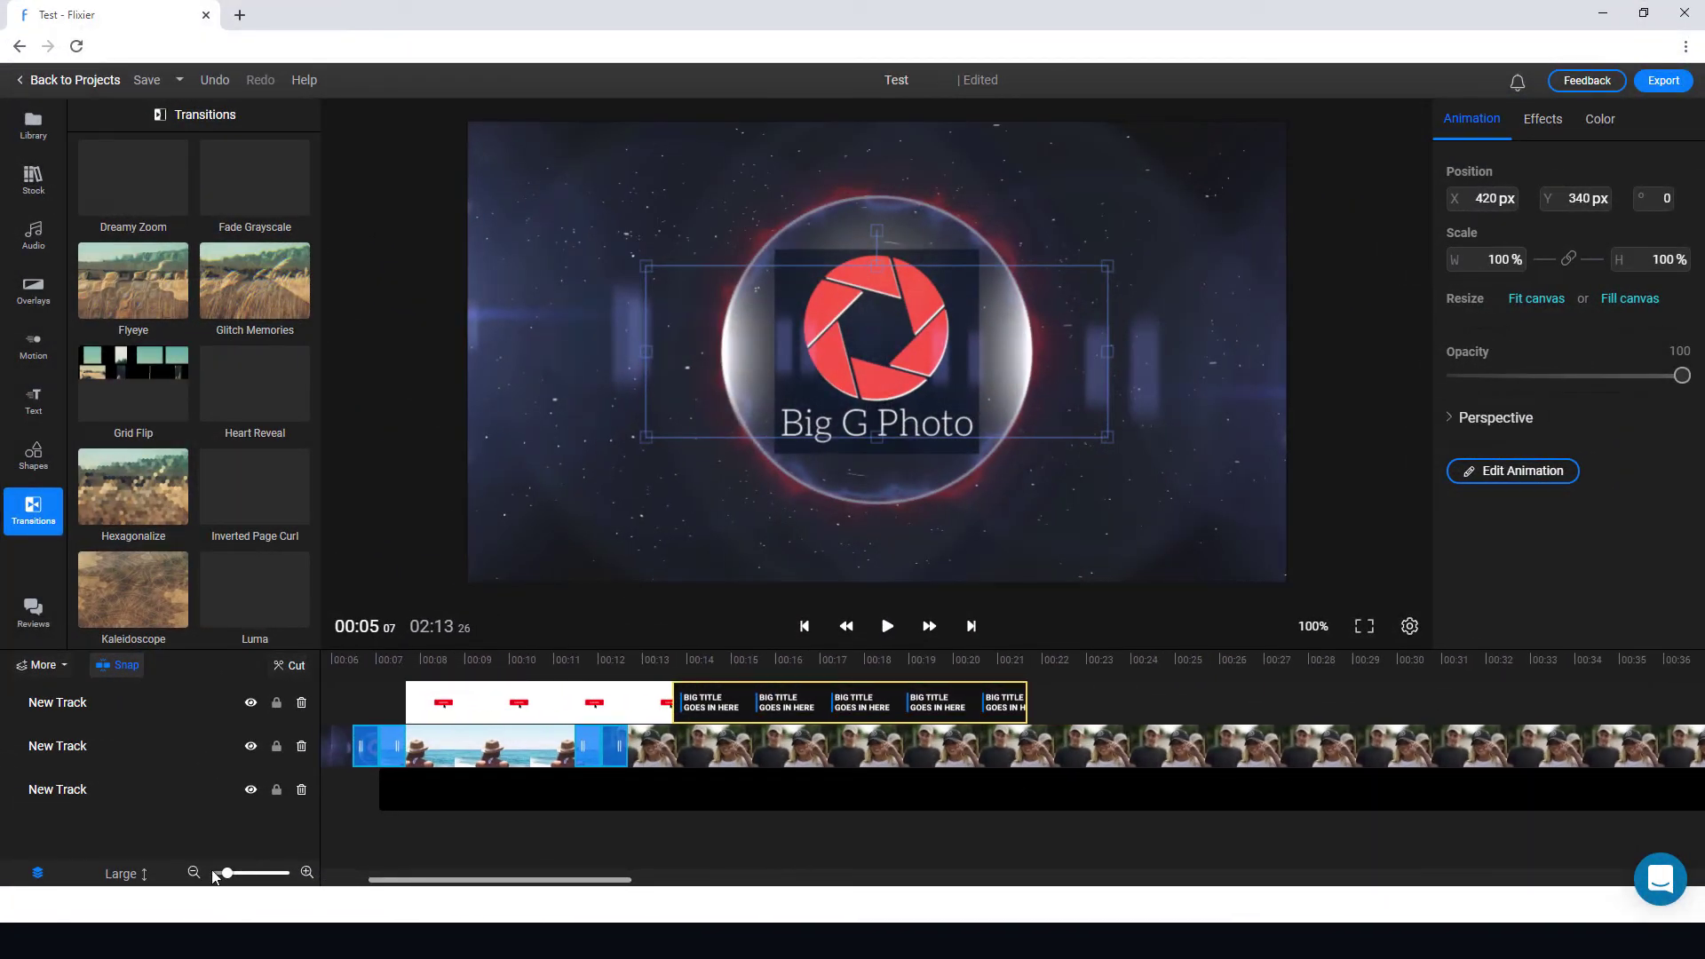
Split the audio clip at the end of the last video, about 00:50, and delete the remainder.
drag(226, 877, 211, 873)
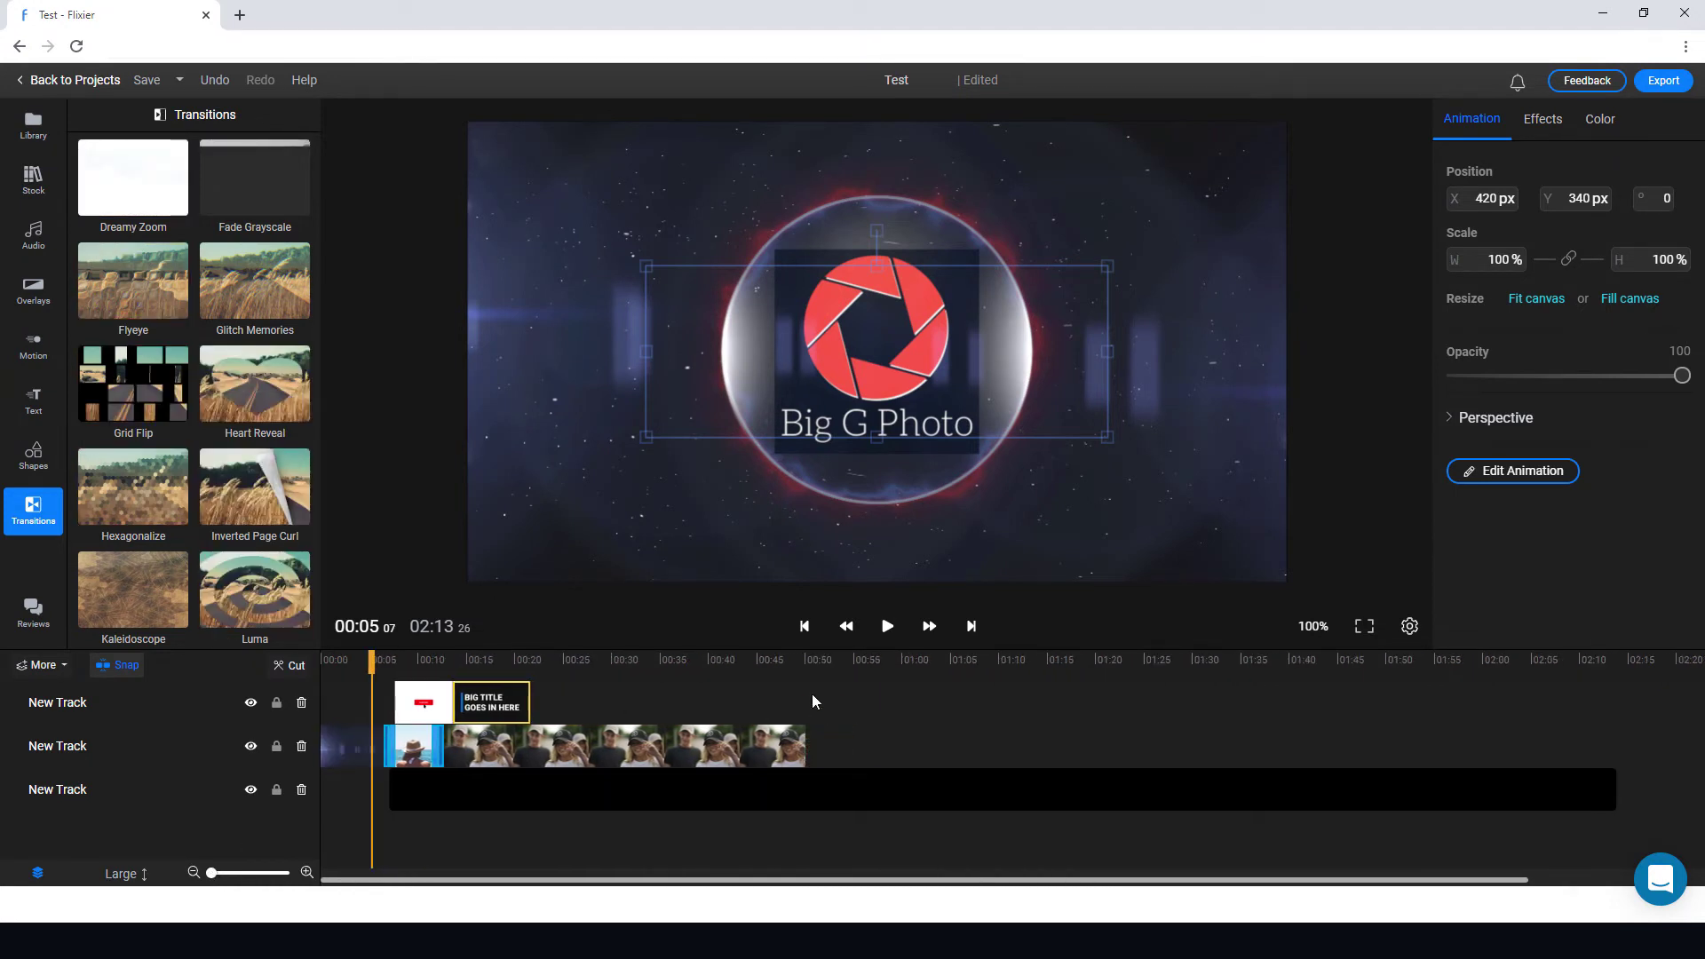
click(808, 665)
click(811, 781)
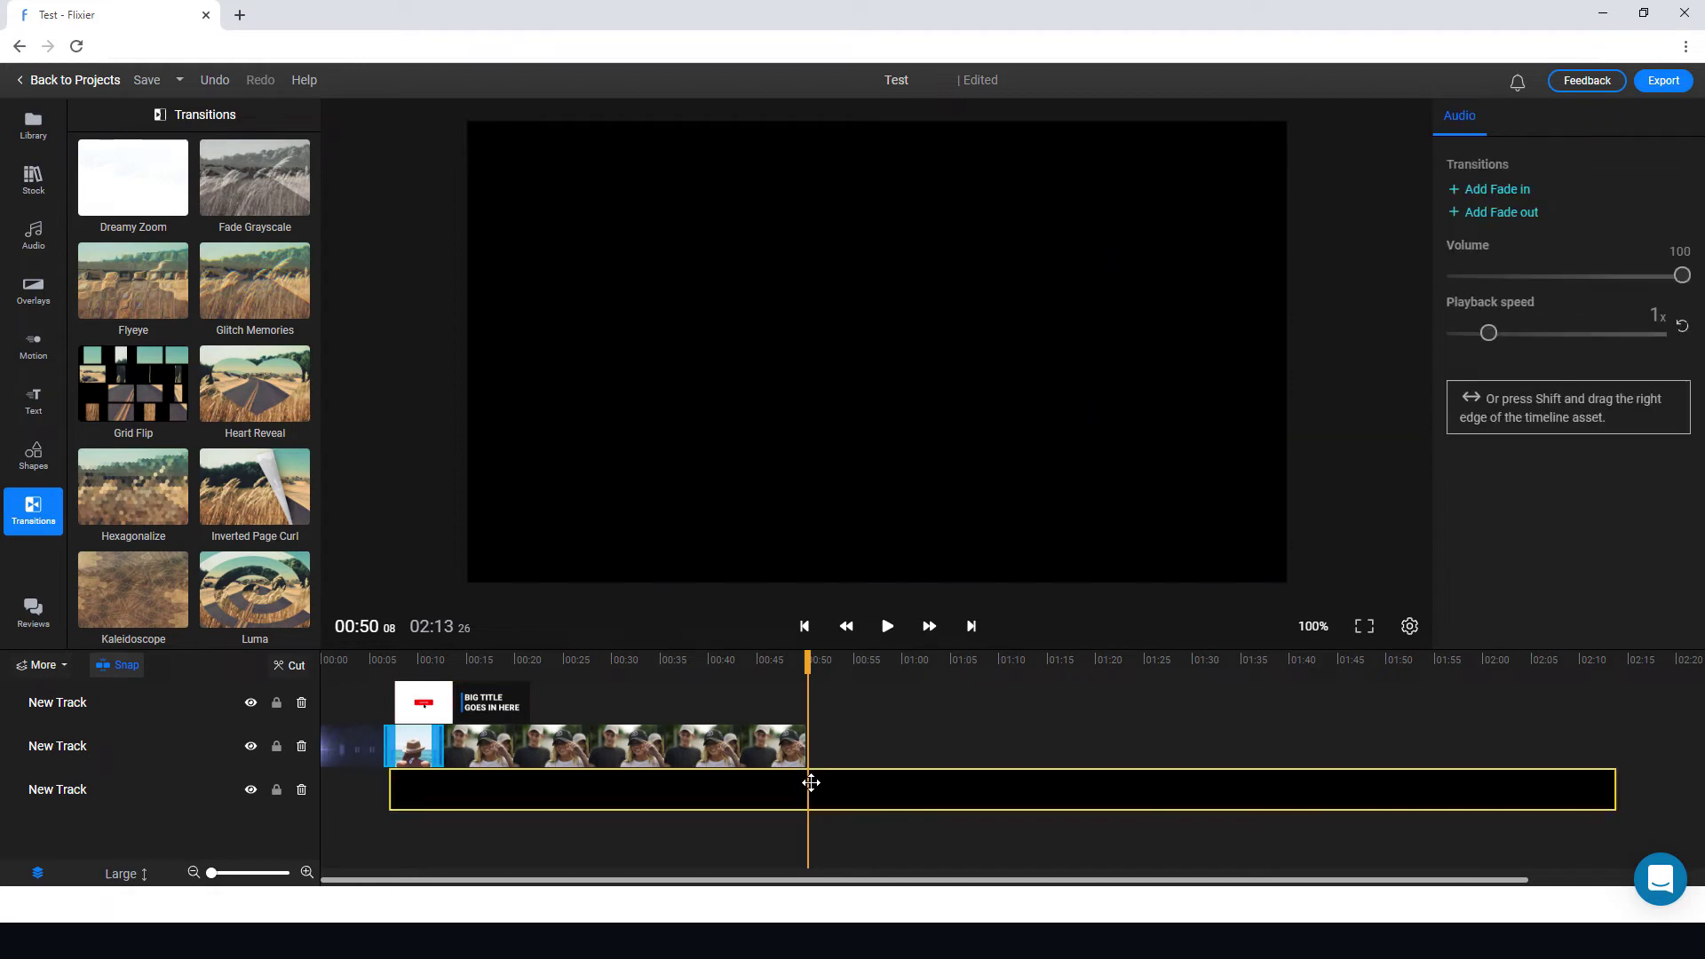
key(s)
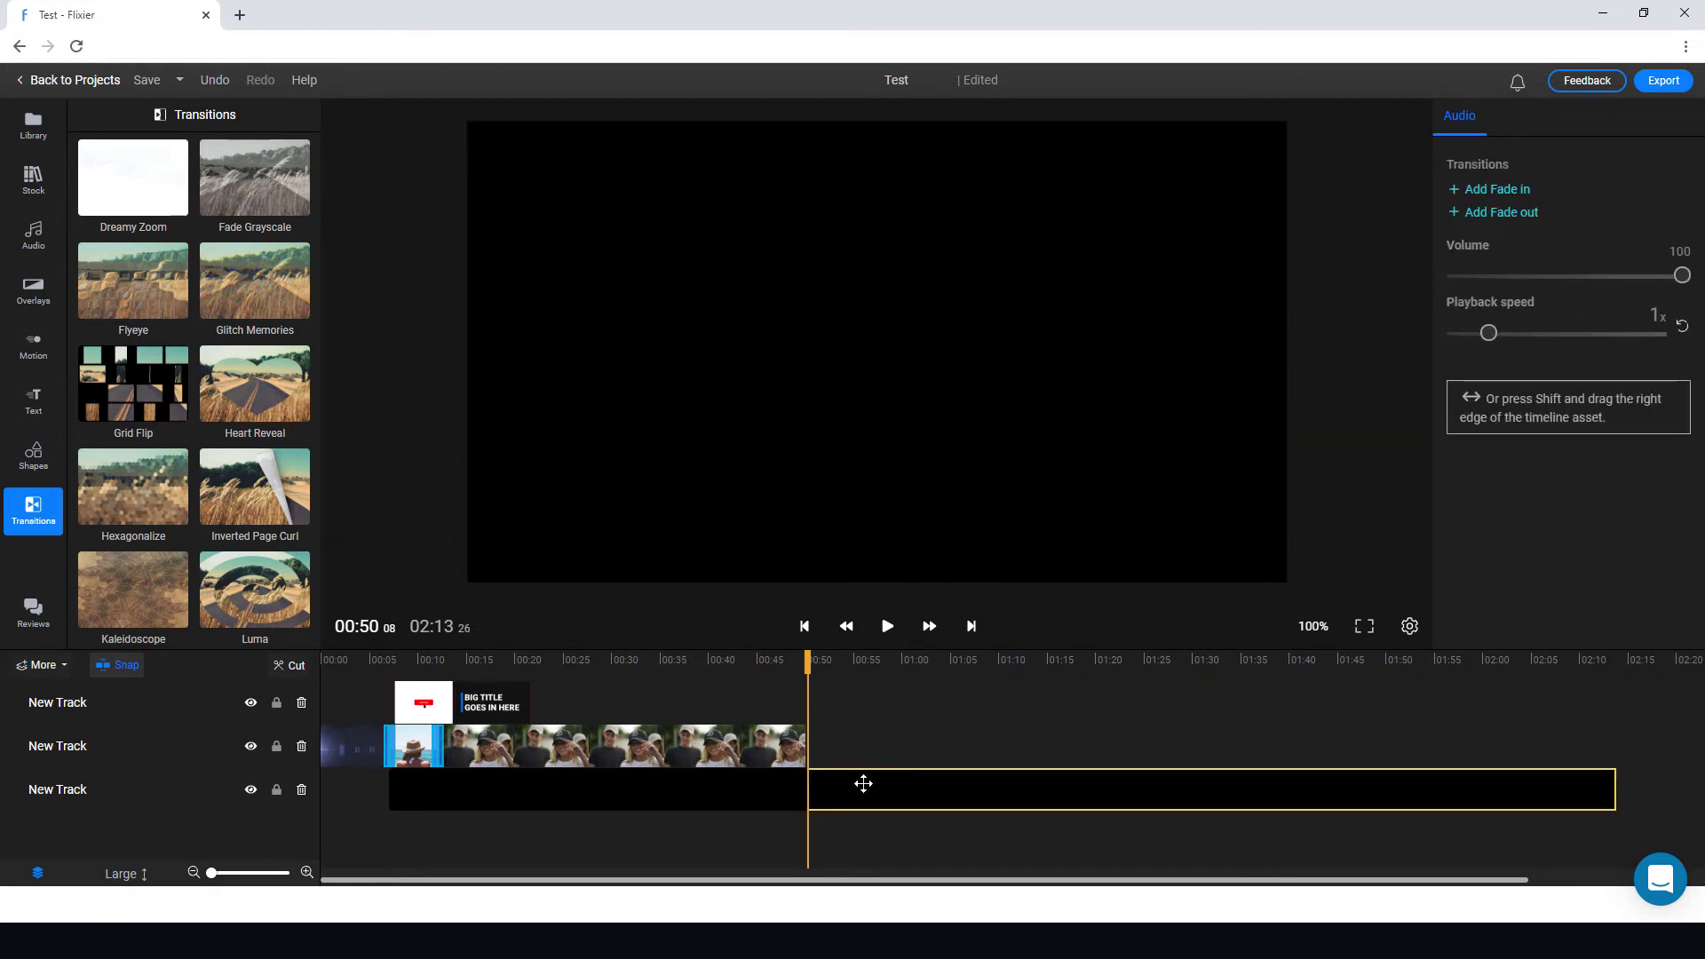
key(Delete)
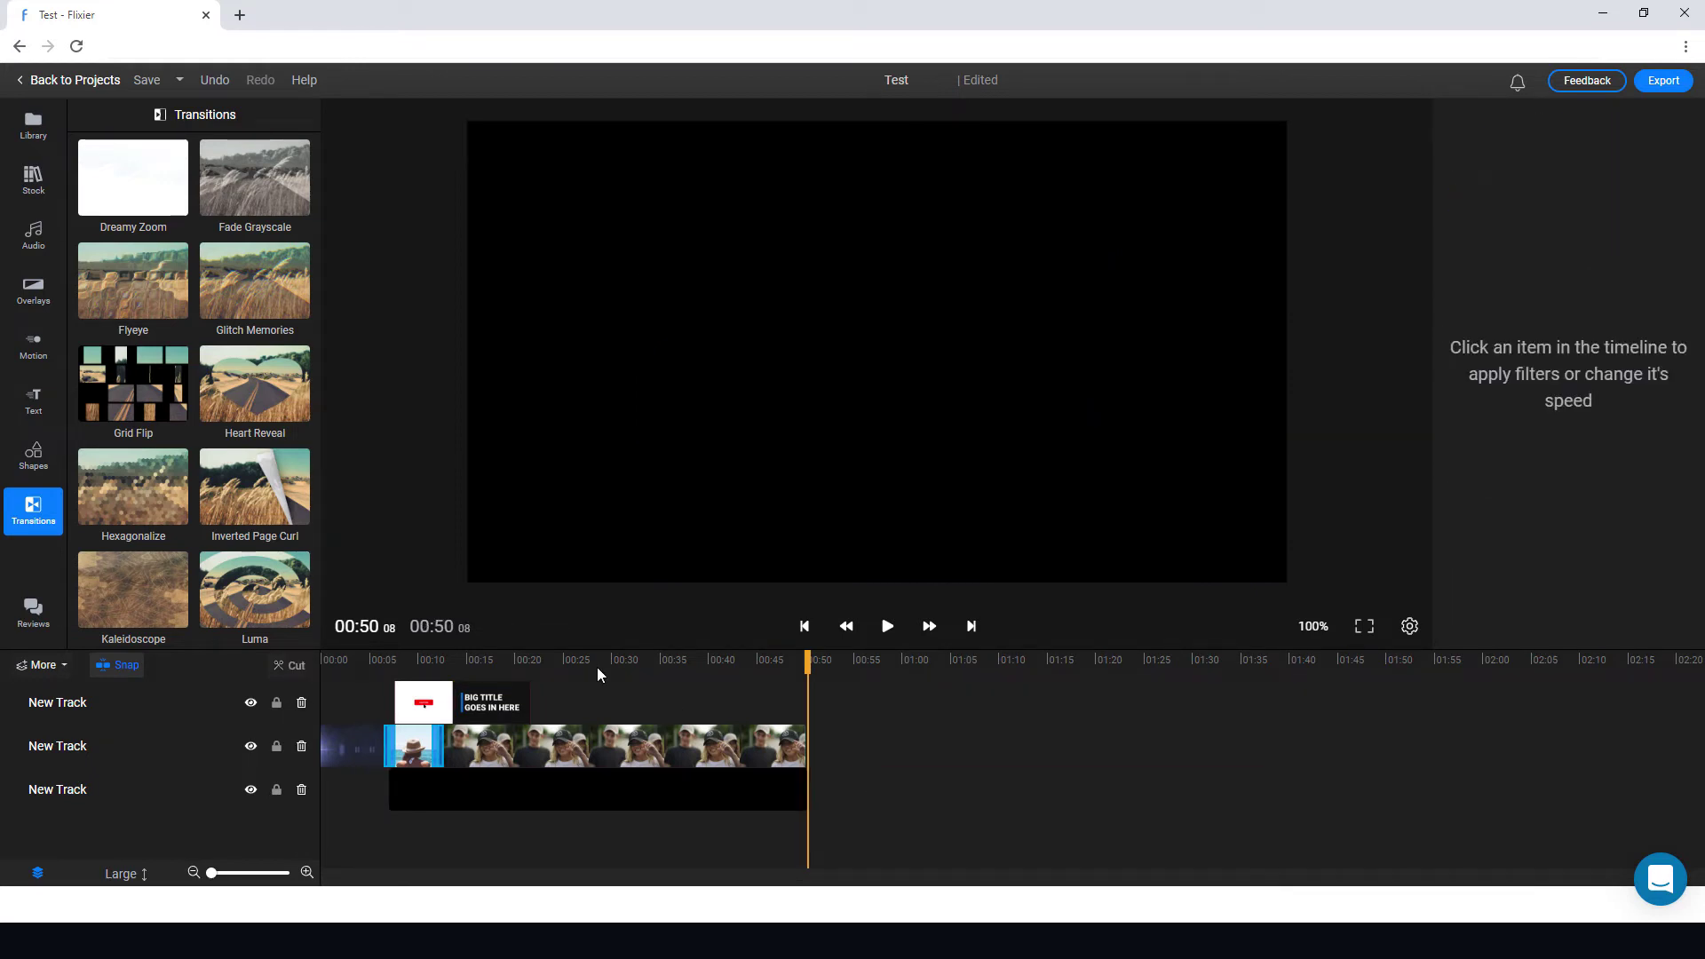
Browse the transitions and add Dip to Black at the end of the last video.
scroll(160, 400, up, 3)
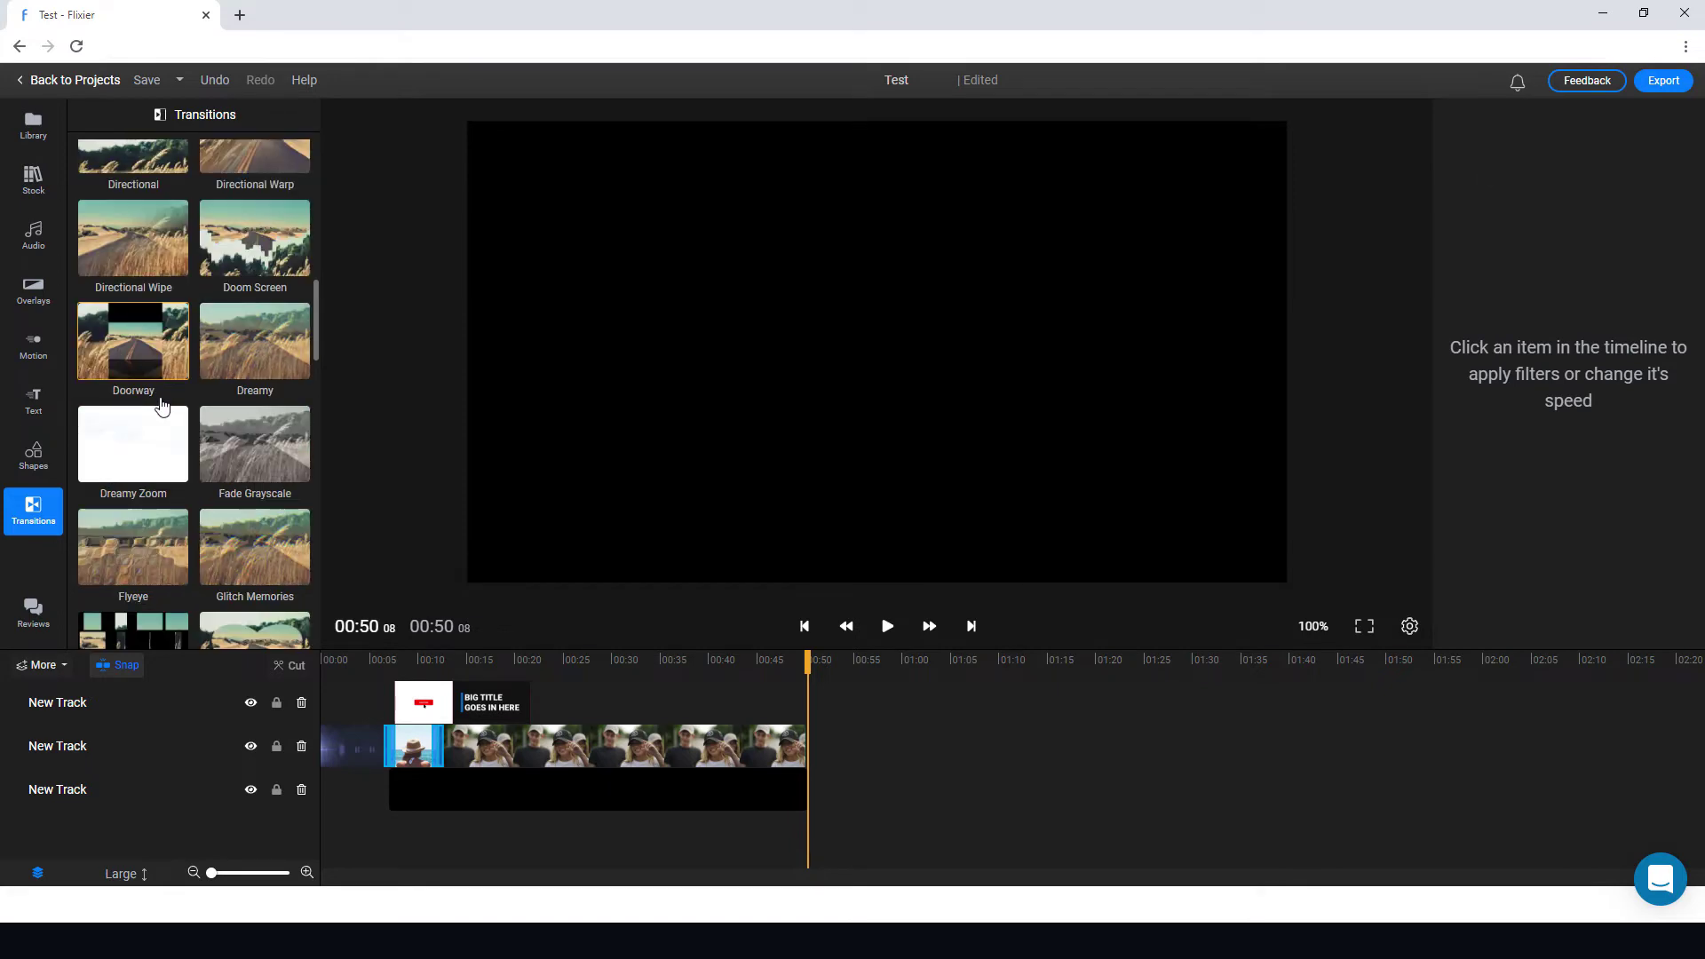
scroll(233, 447, up, 3)
scroll(233, 447, up, 3)
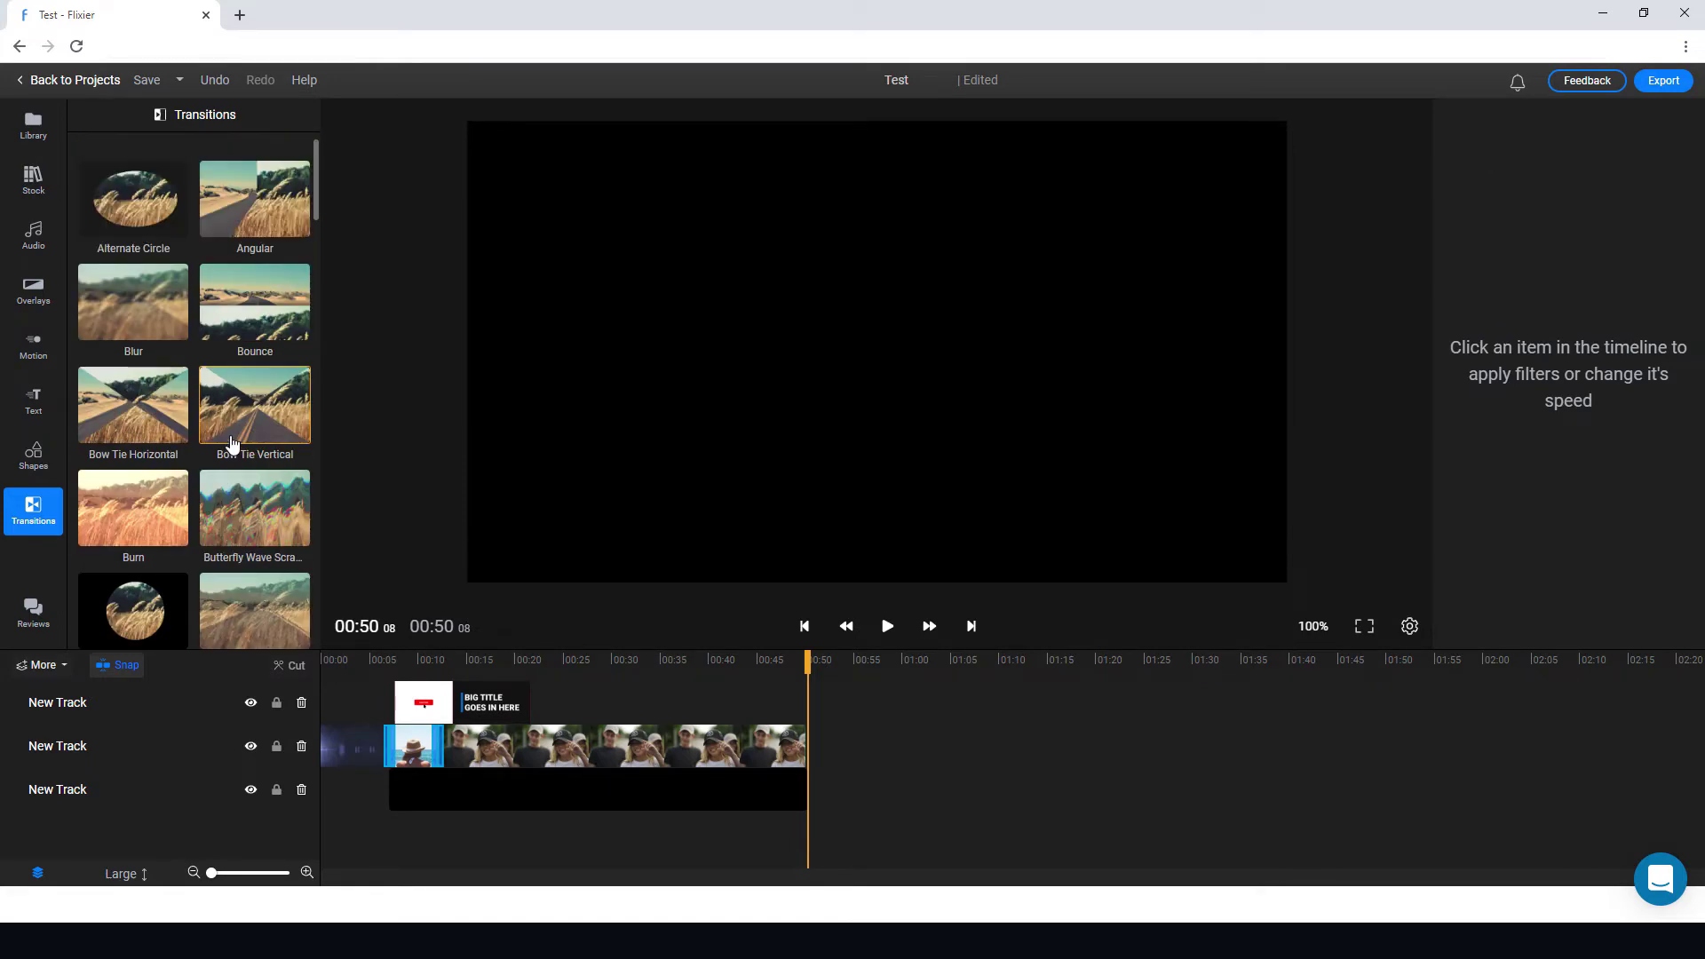
scroll(168, 399, down, 5)
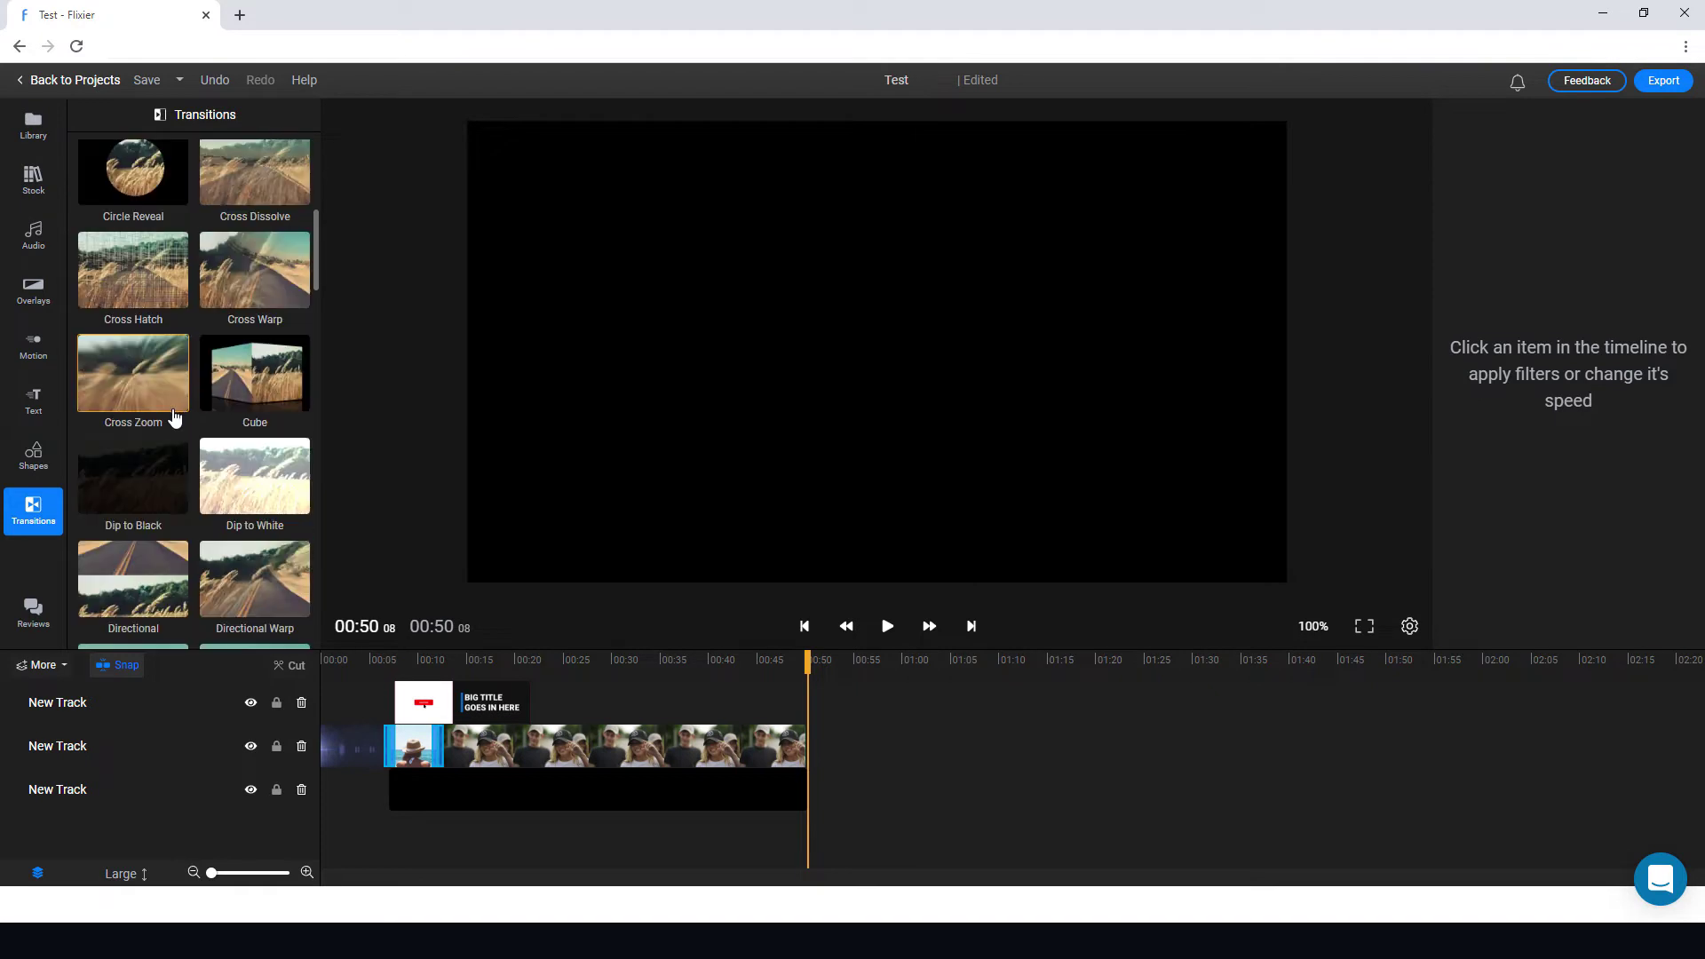
drag(174, 417, 793, 746)
click(795, 746)
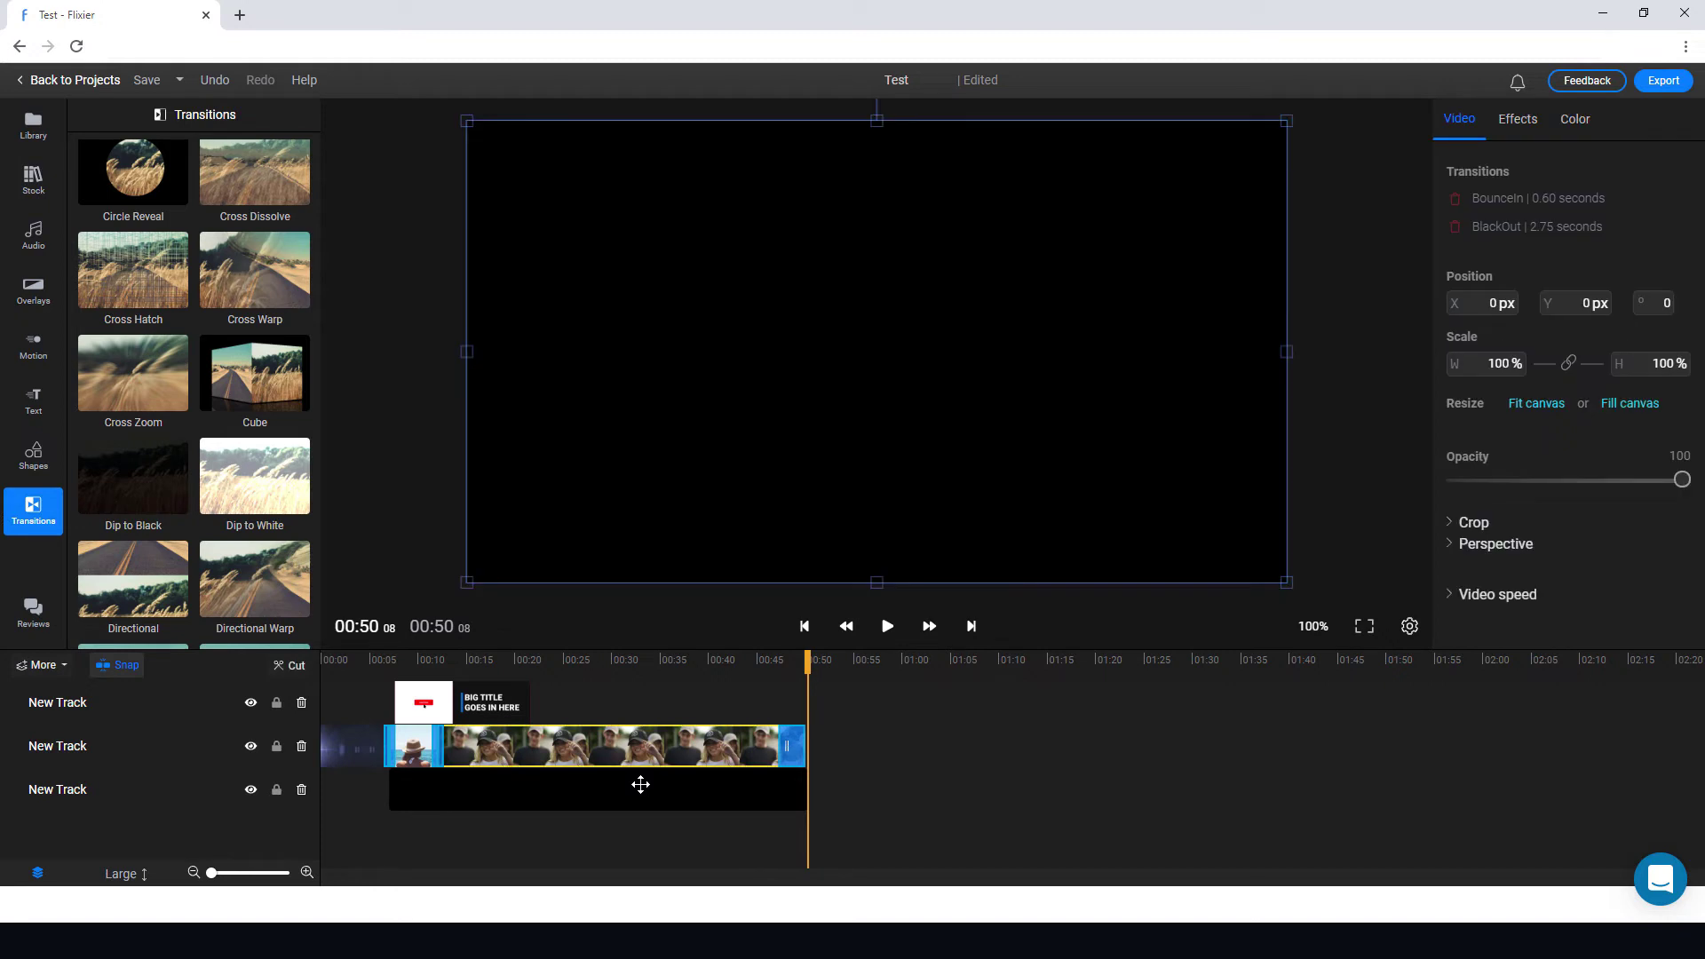
Add a fade-out of about 2.94 seconds and a fade-in of about 2.75 seconds to the audio clip.
click(788, 799)
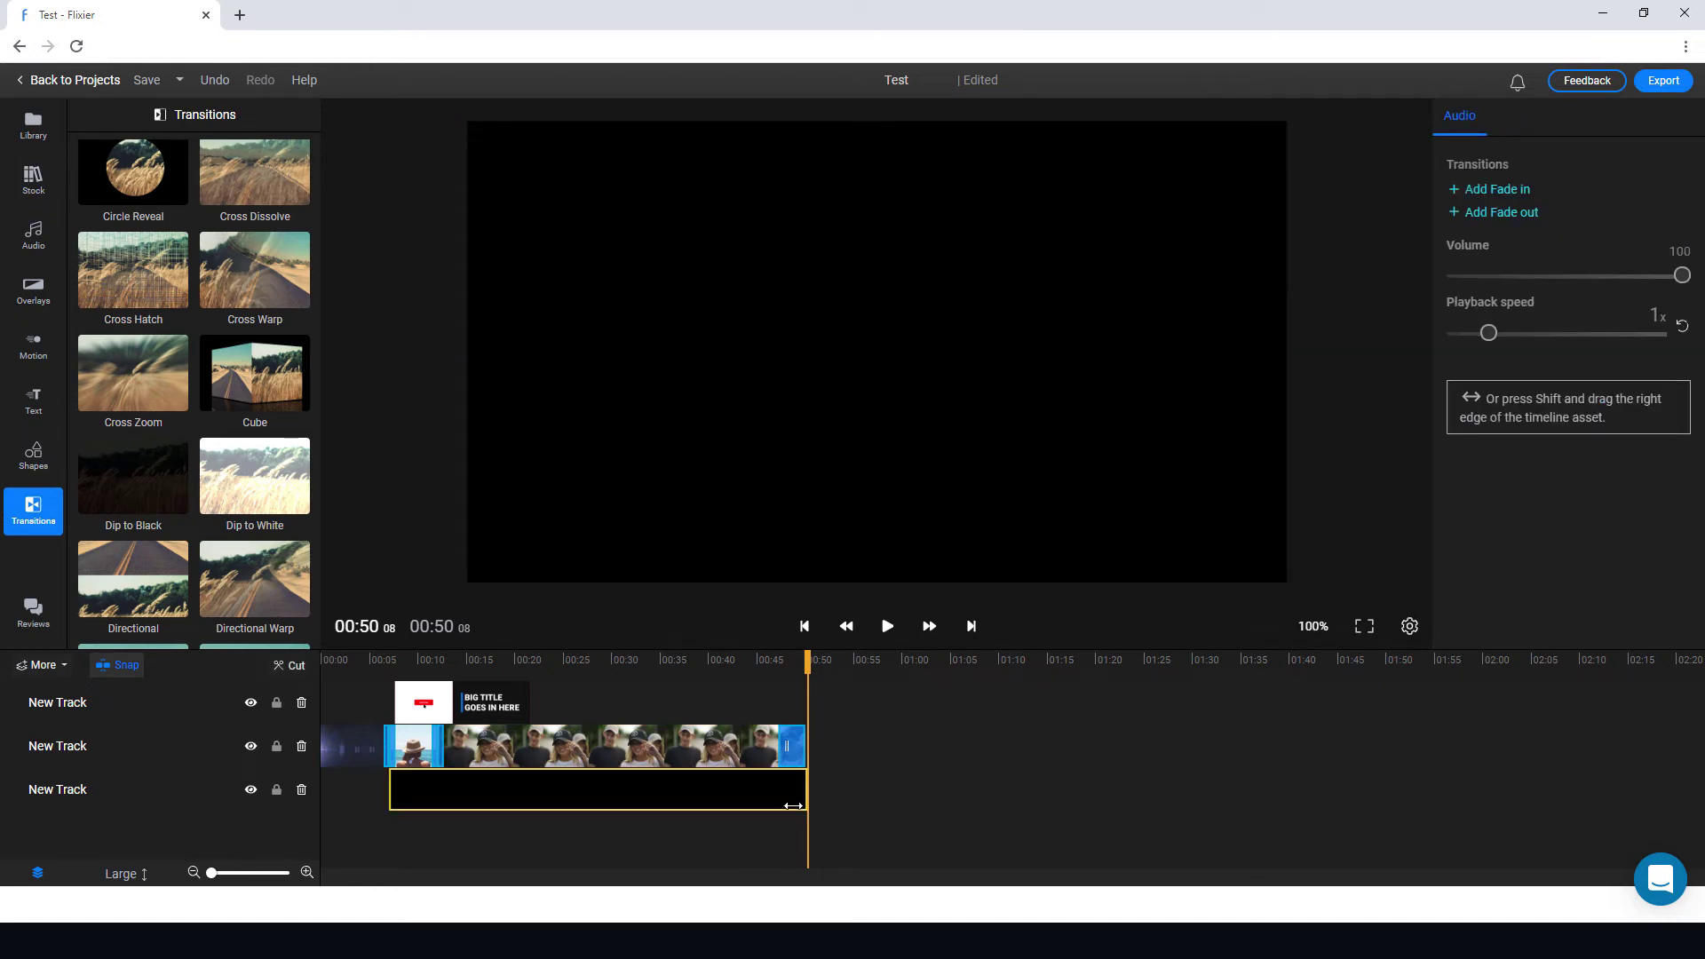
click(1482, 218)
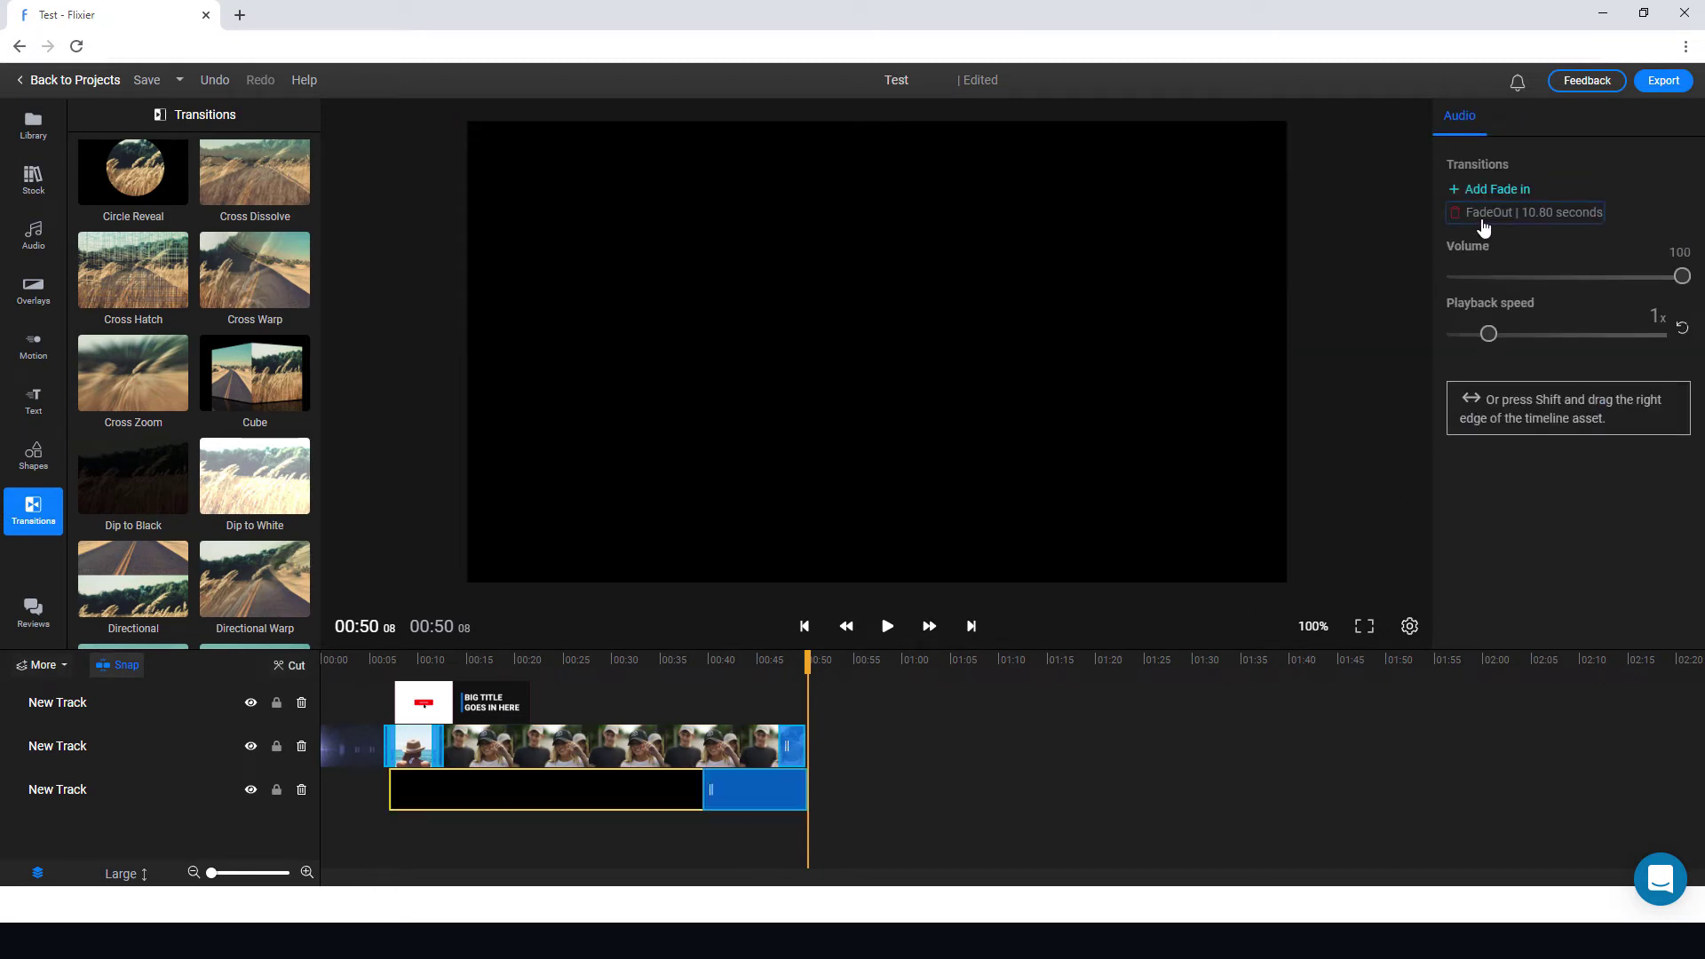
drag(724, 787, 795, 786)
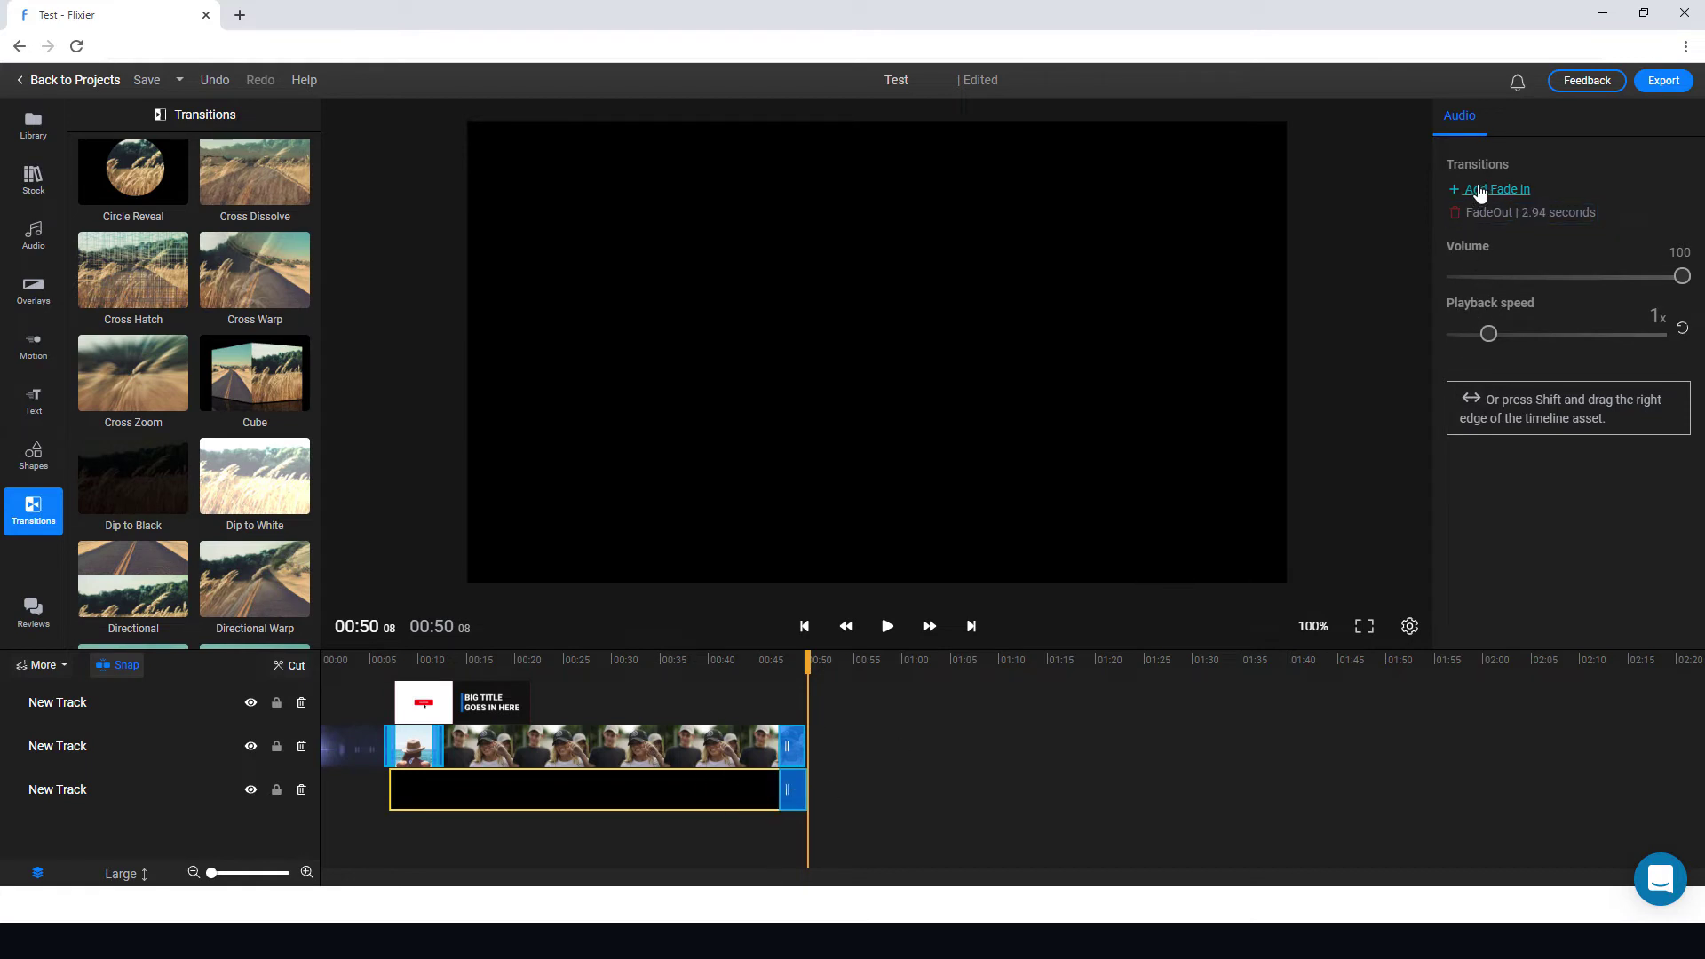
click(1479, 191)
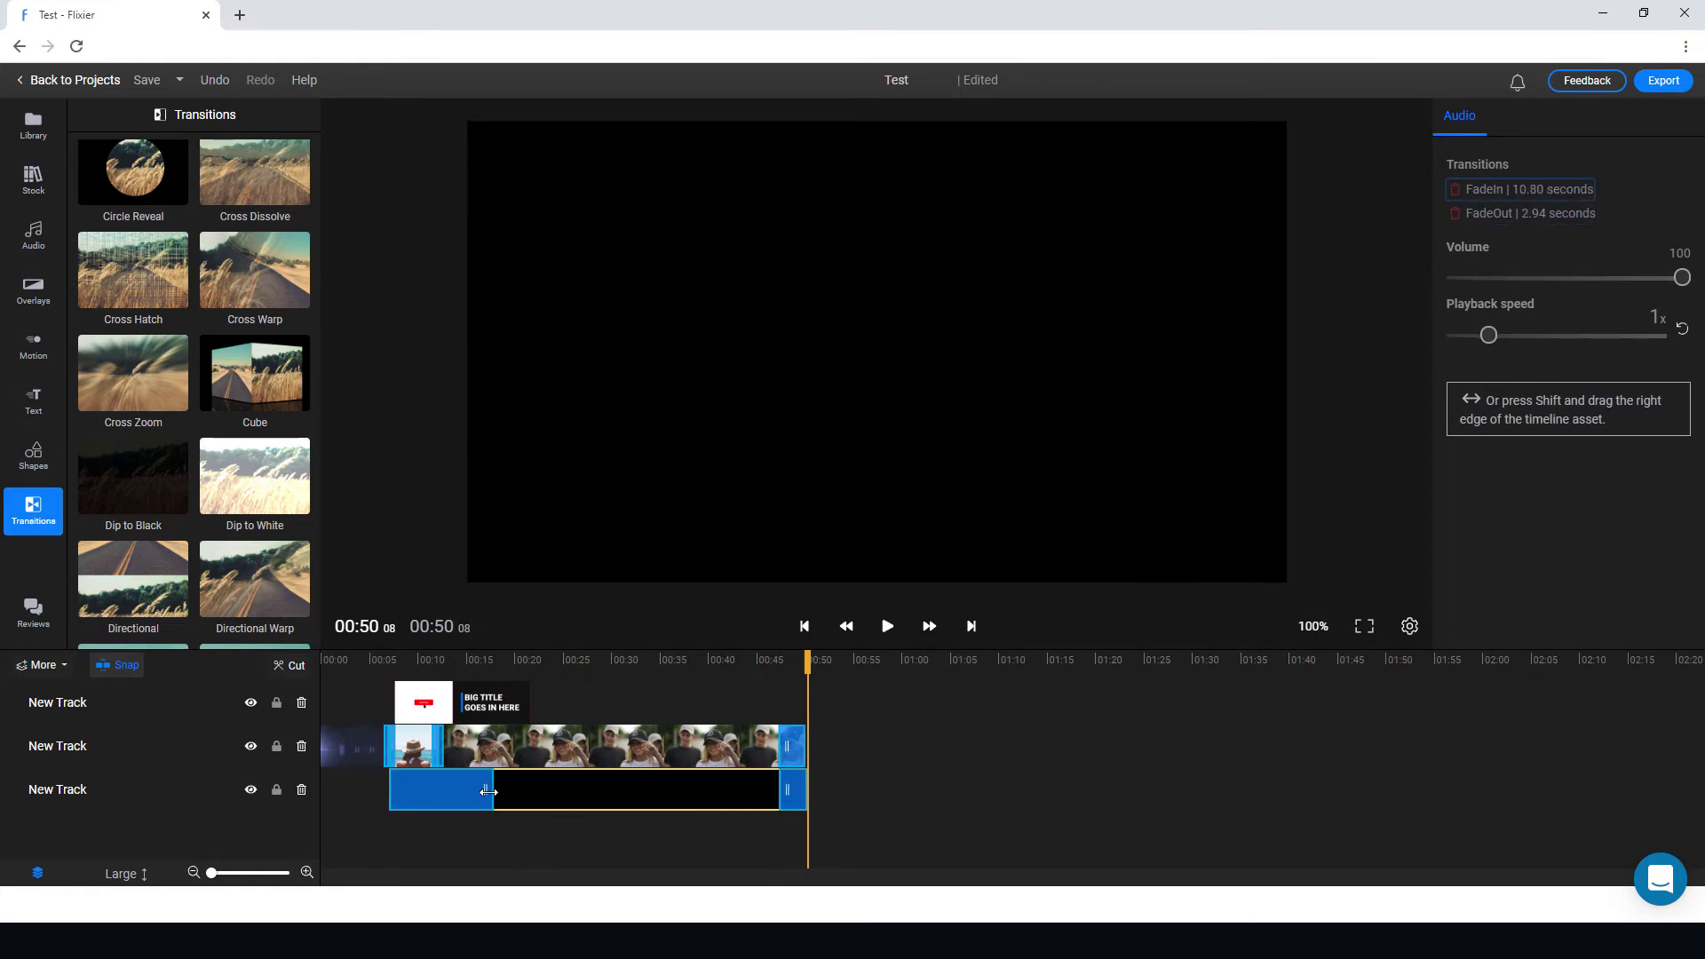
drag(488, 791, 399, 796)
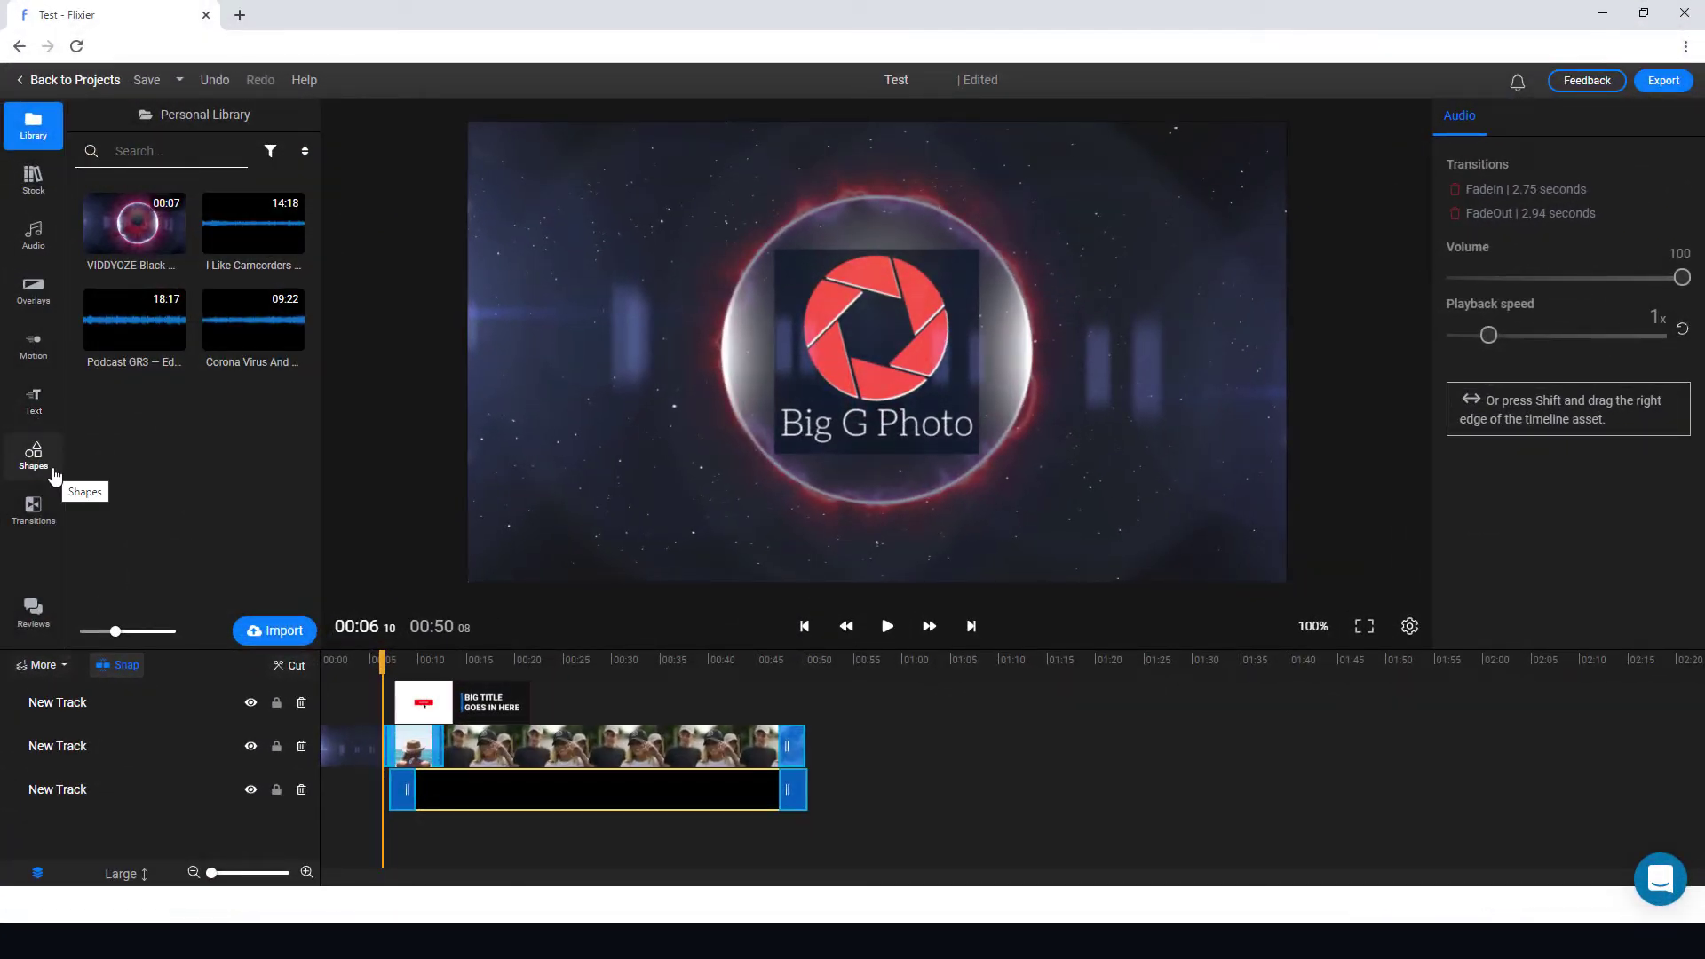
Start recording a voice-over through the media import options, allowing microphone access.
click(270, 631)
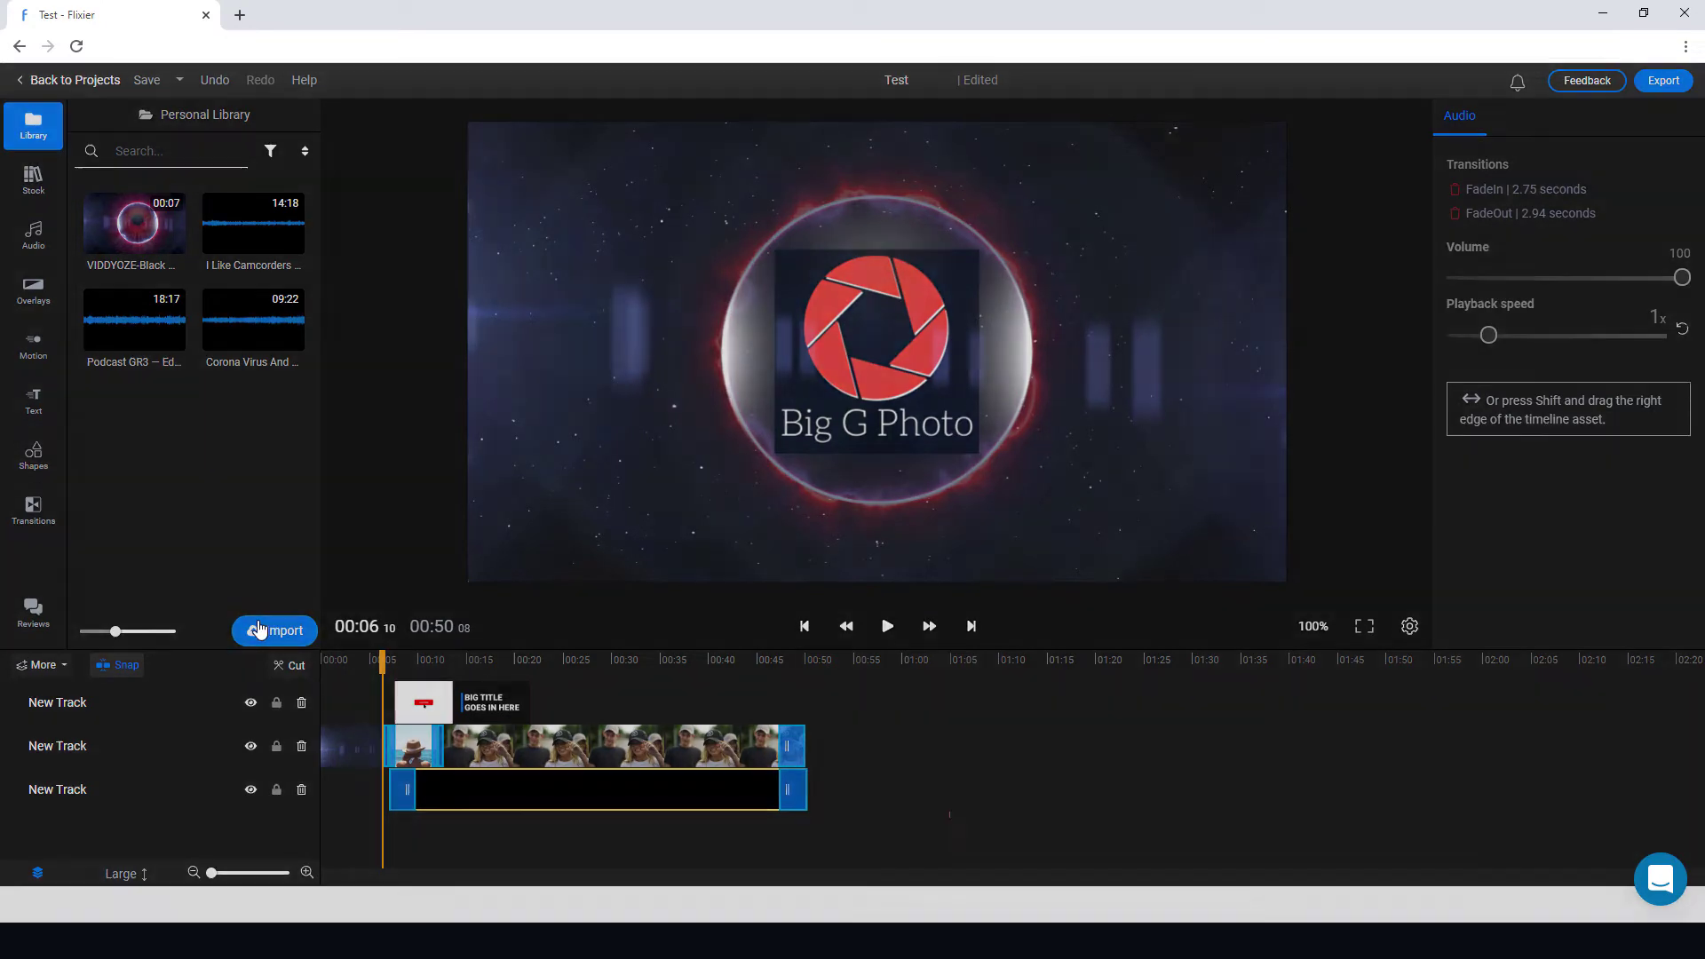
click(577, 621)
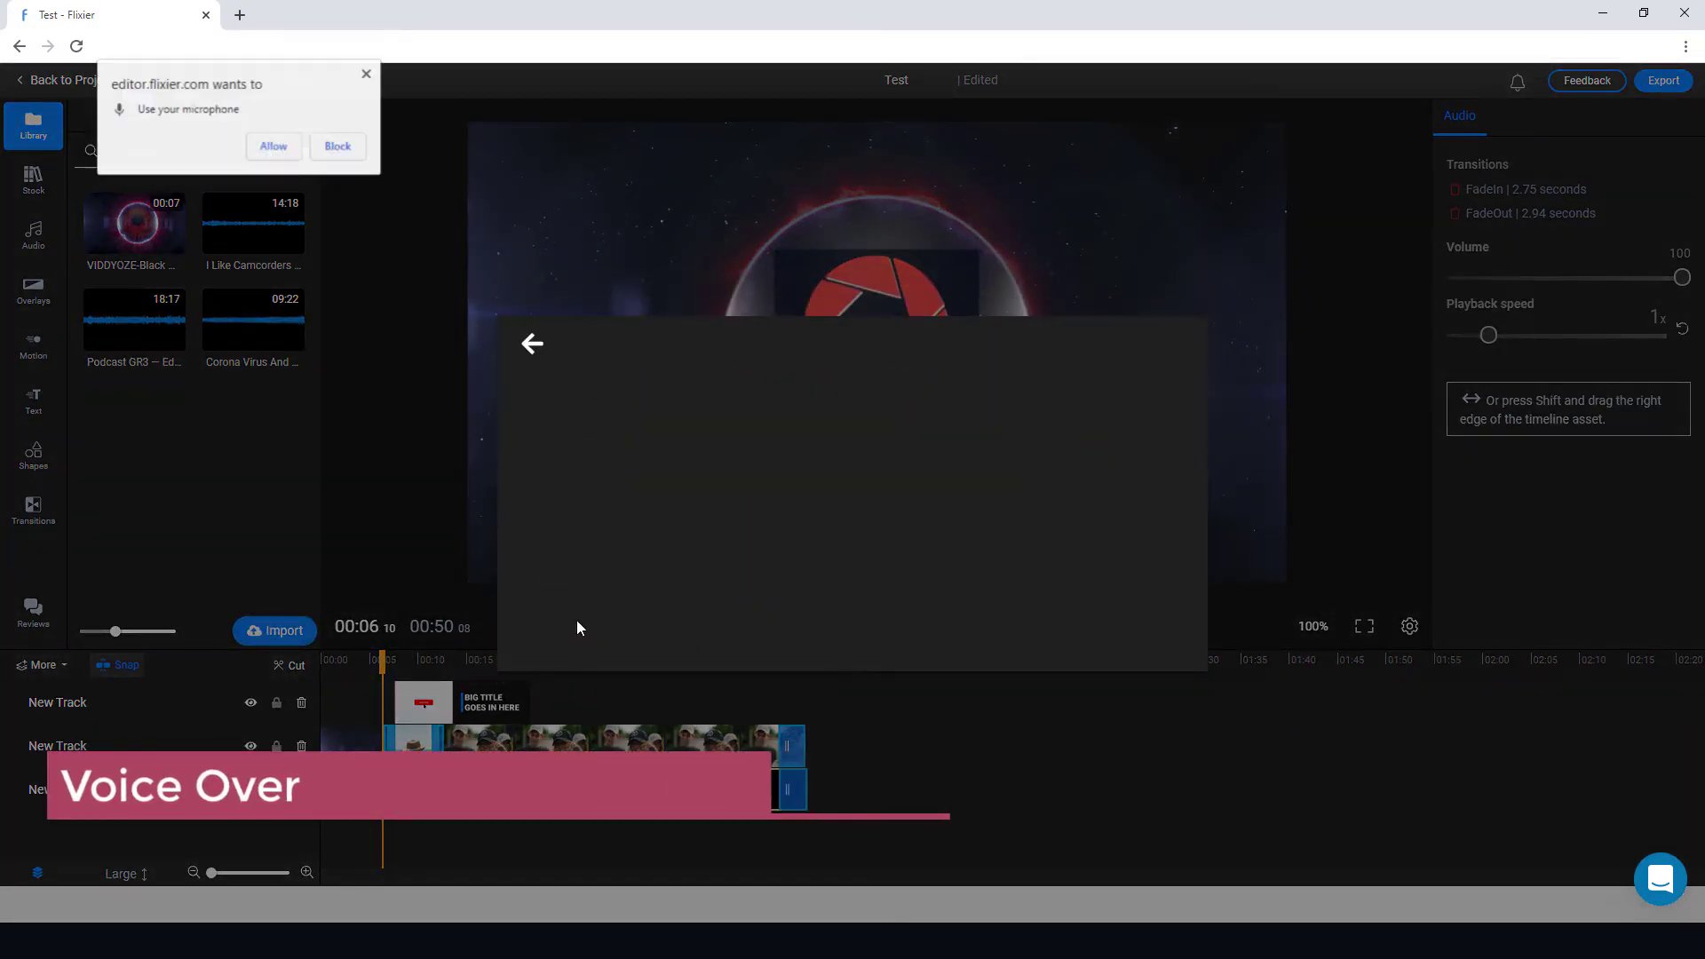
click(274, 146)
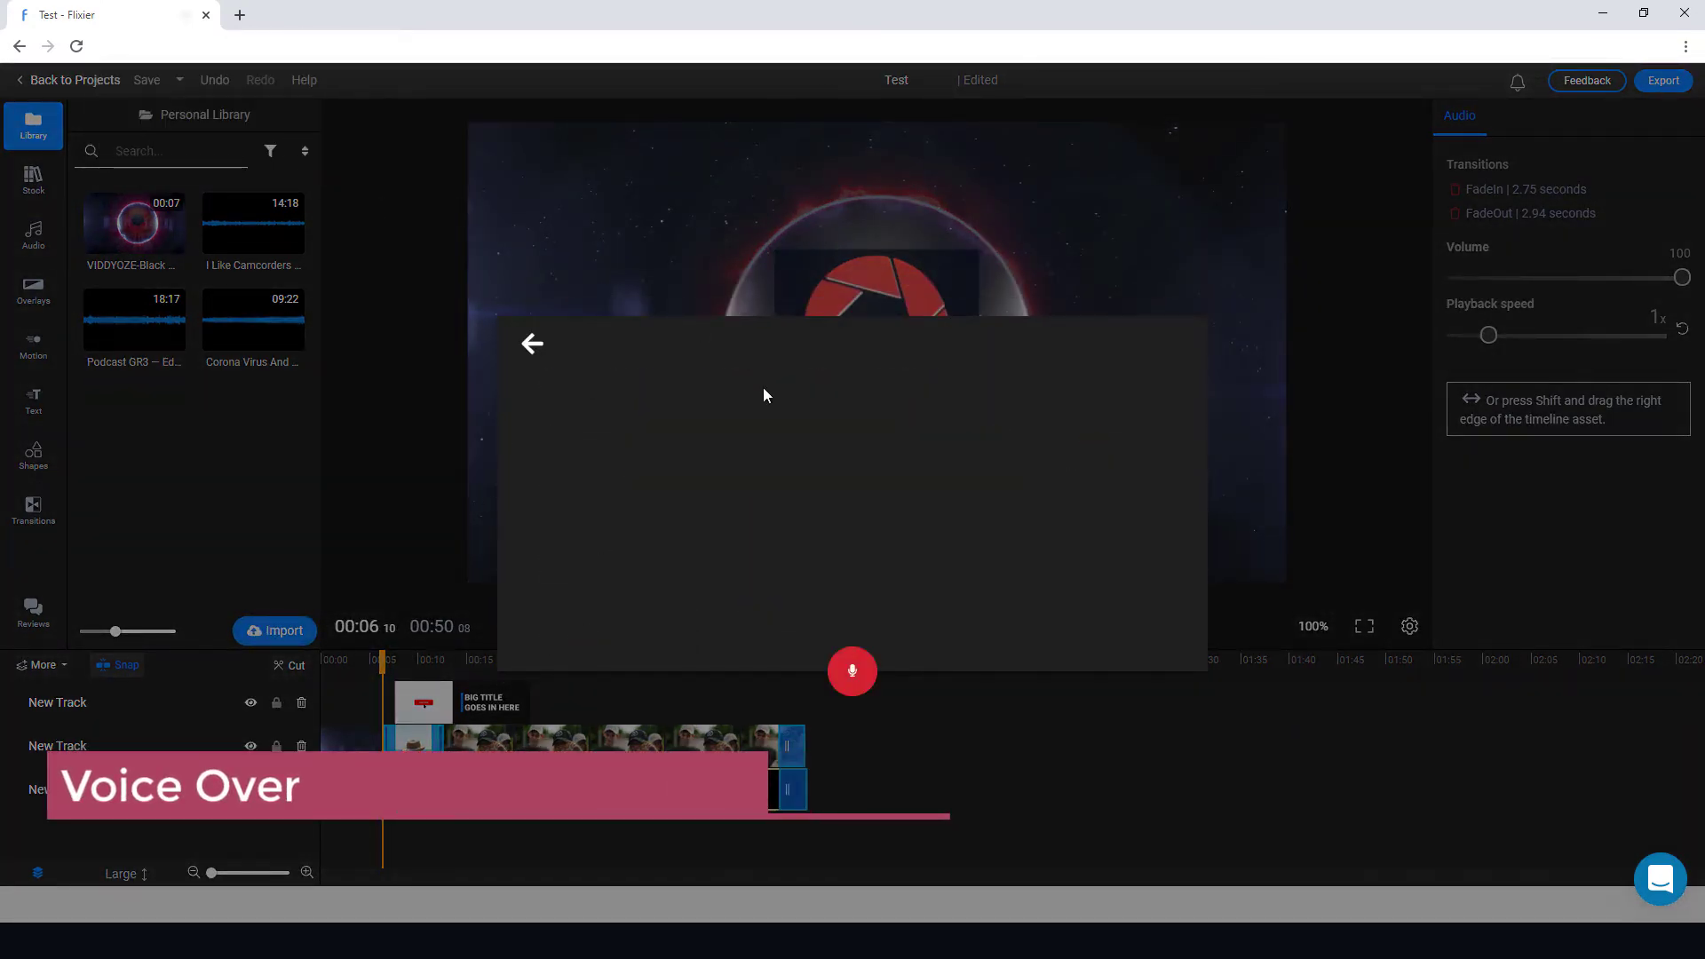
click(852, 670)
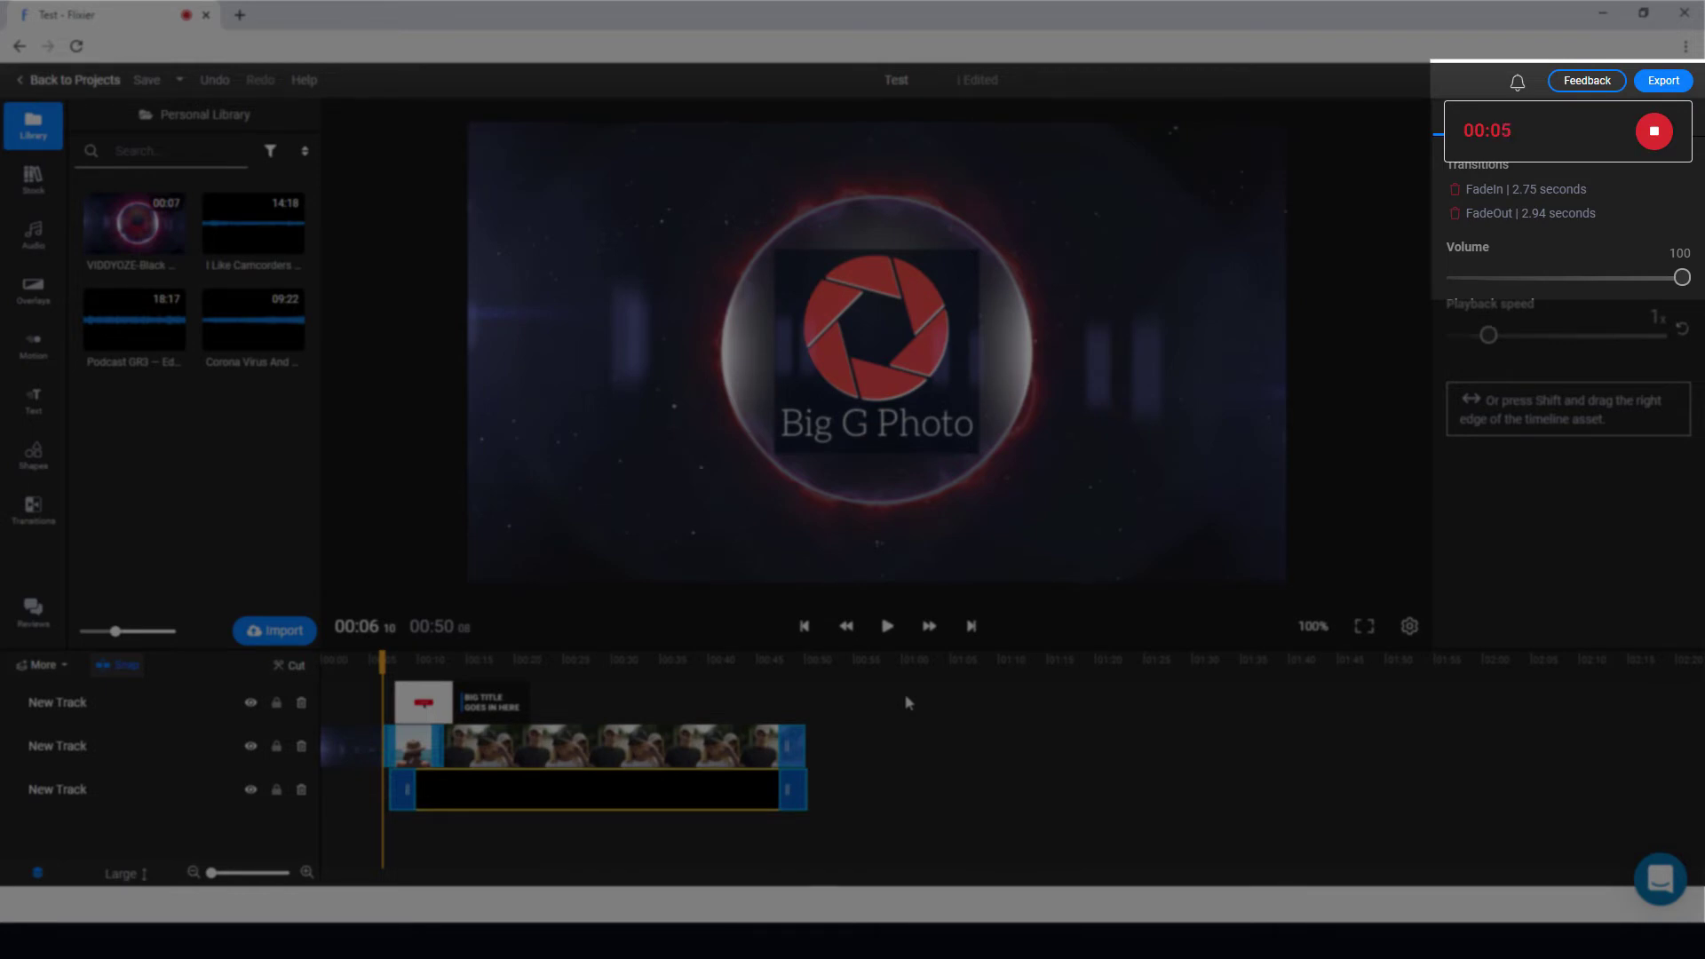
Stop the voice-over recording, save it and import it into the library.
click(1653, 130)
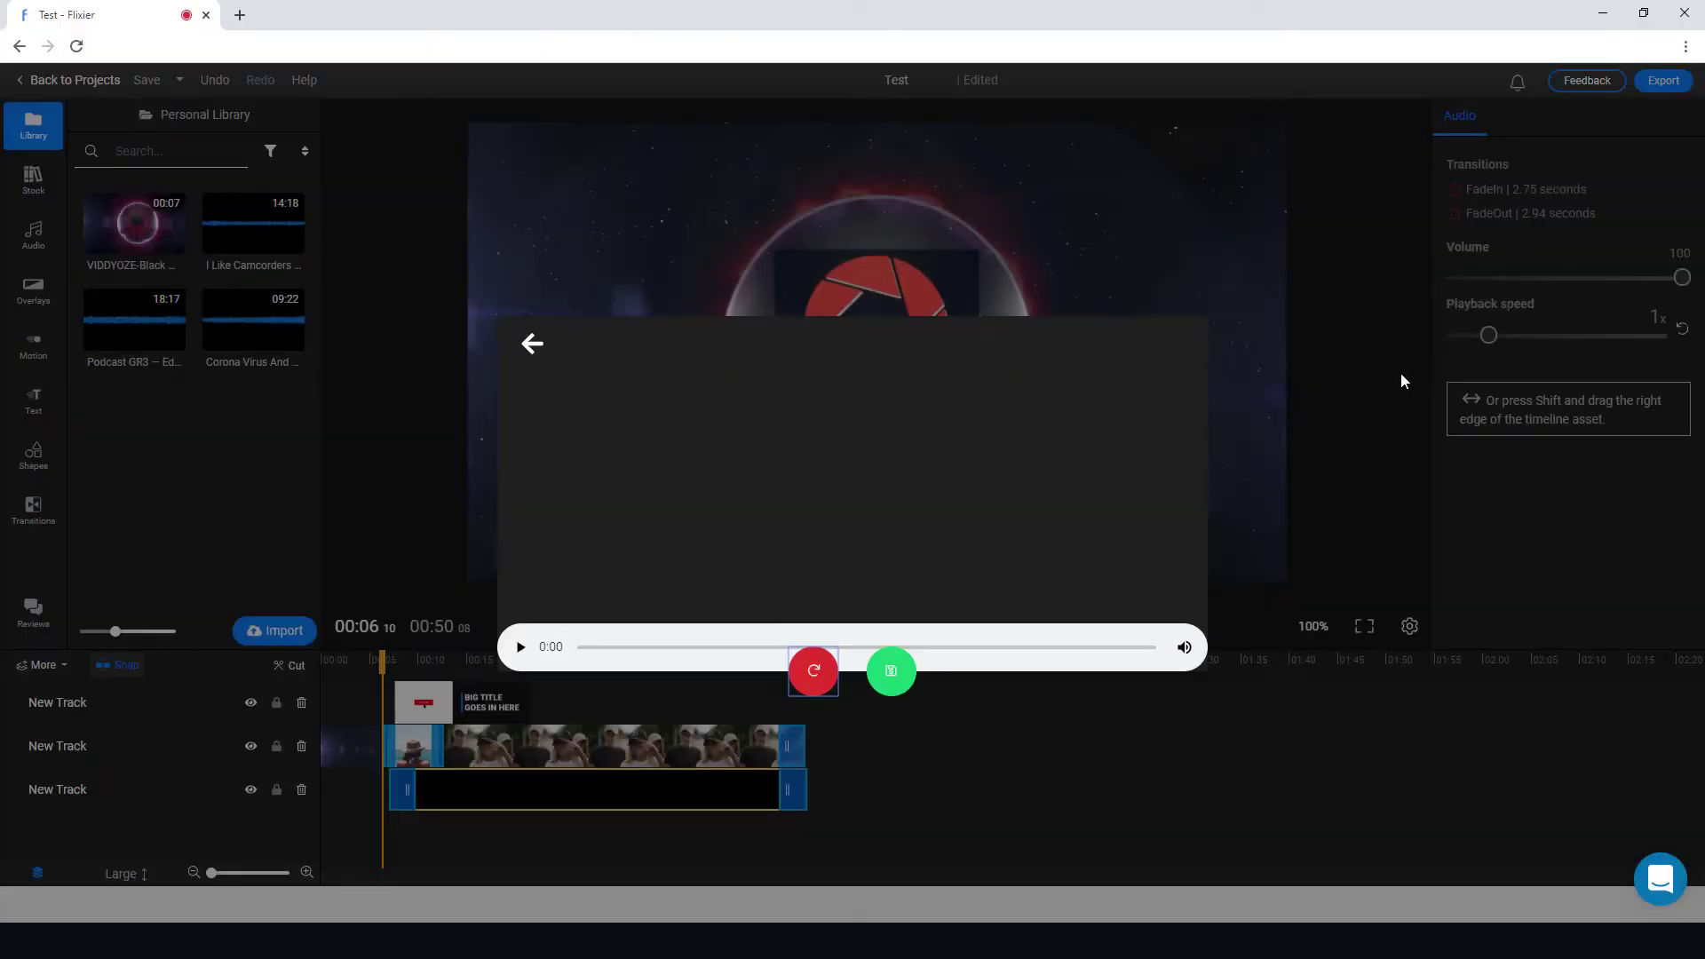
click(890, 671)
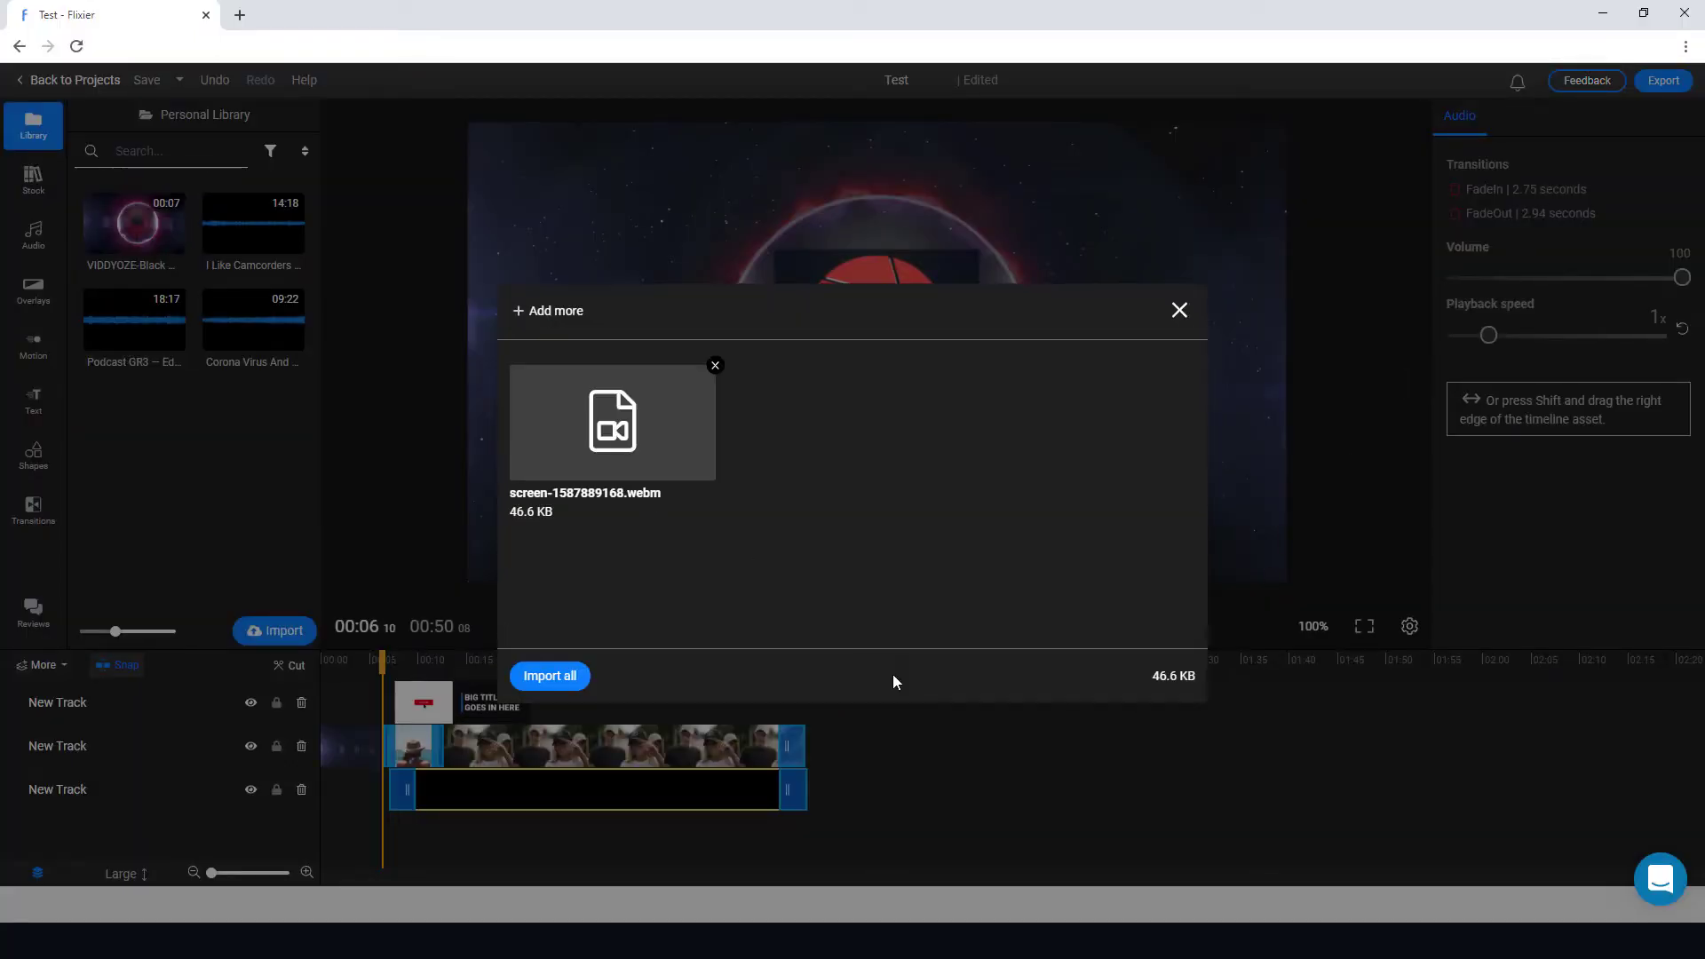
click(550, 677)
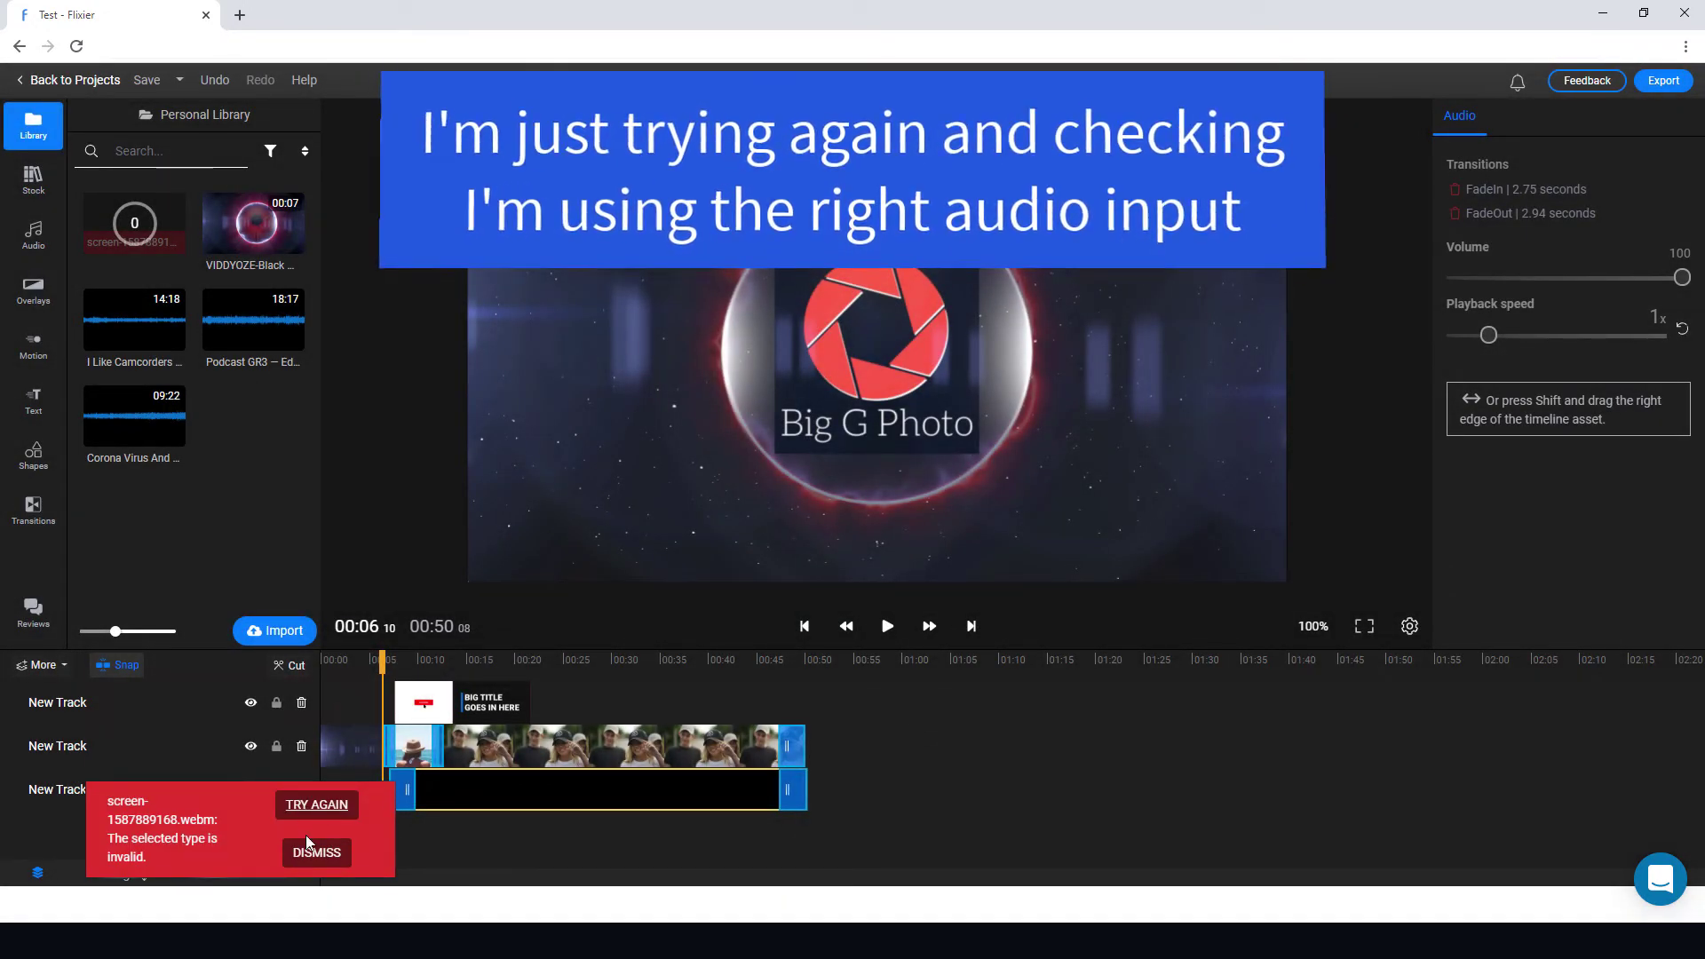
Check the audio input selection and start a second microphone recording from the import options.
click(260, 636)
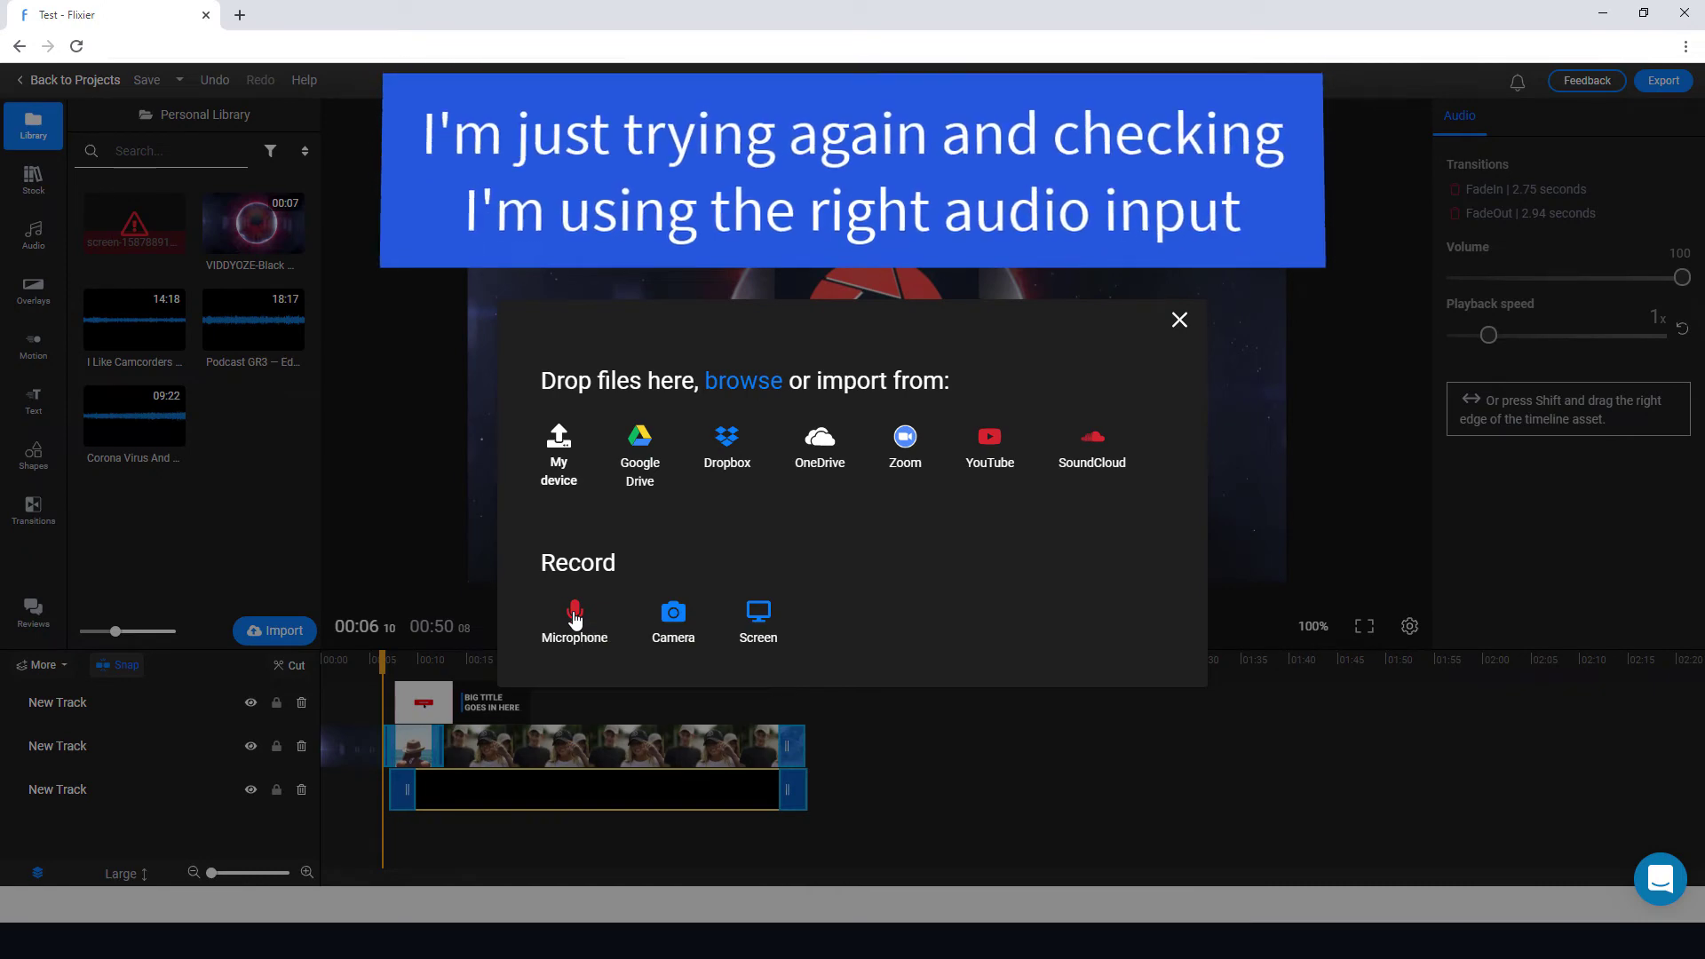
click(576, 613)
click(1088, 344)
click(1066, 361)
click(854, 672)
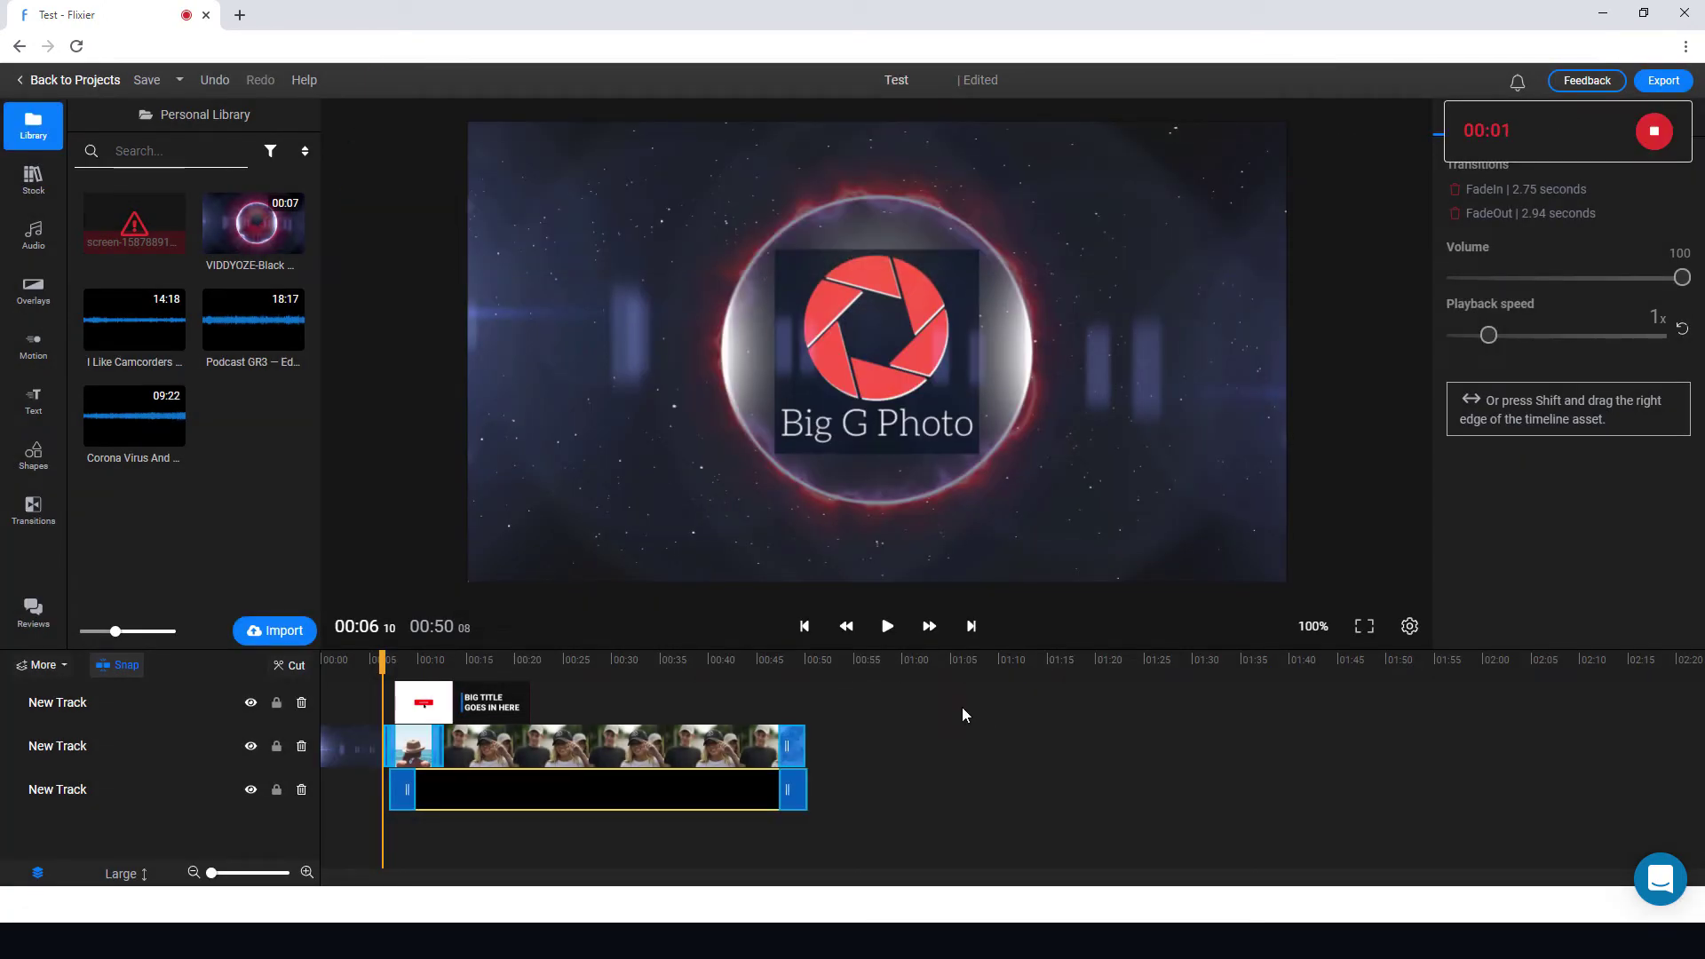
Stop the second recording, import it into the library and dismiss the error notice.
click(1651, 129)
click(891, 671)
click(557, 676)
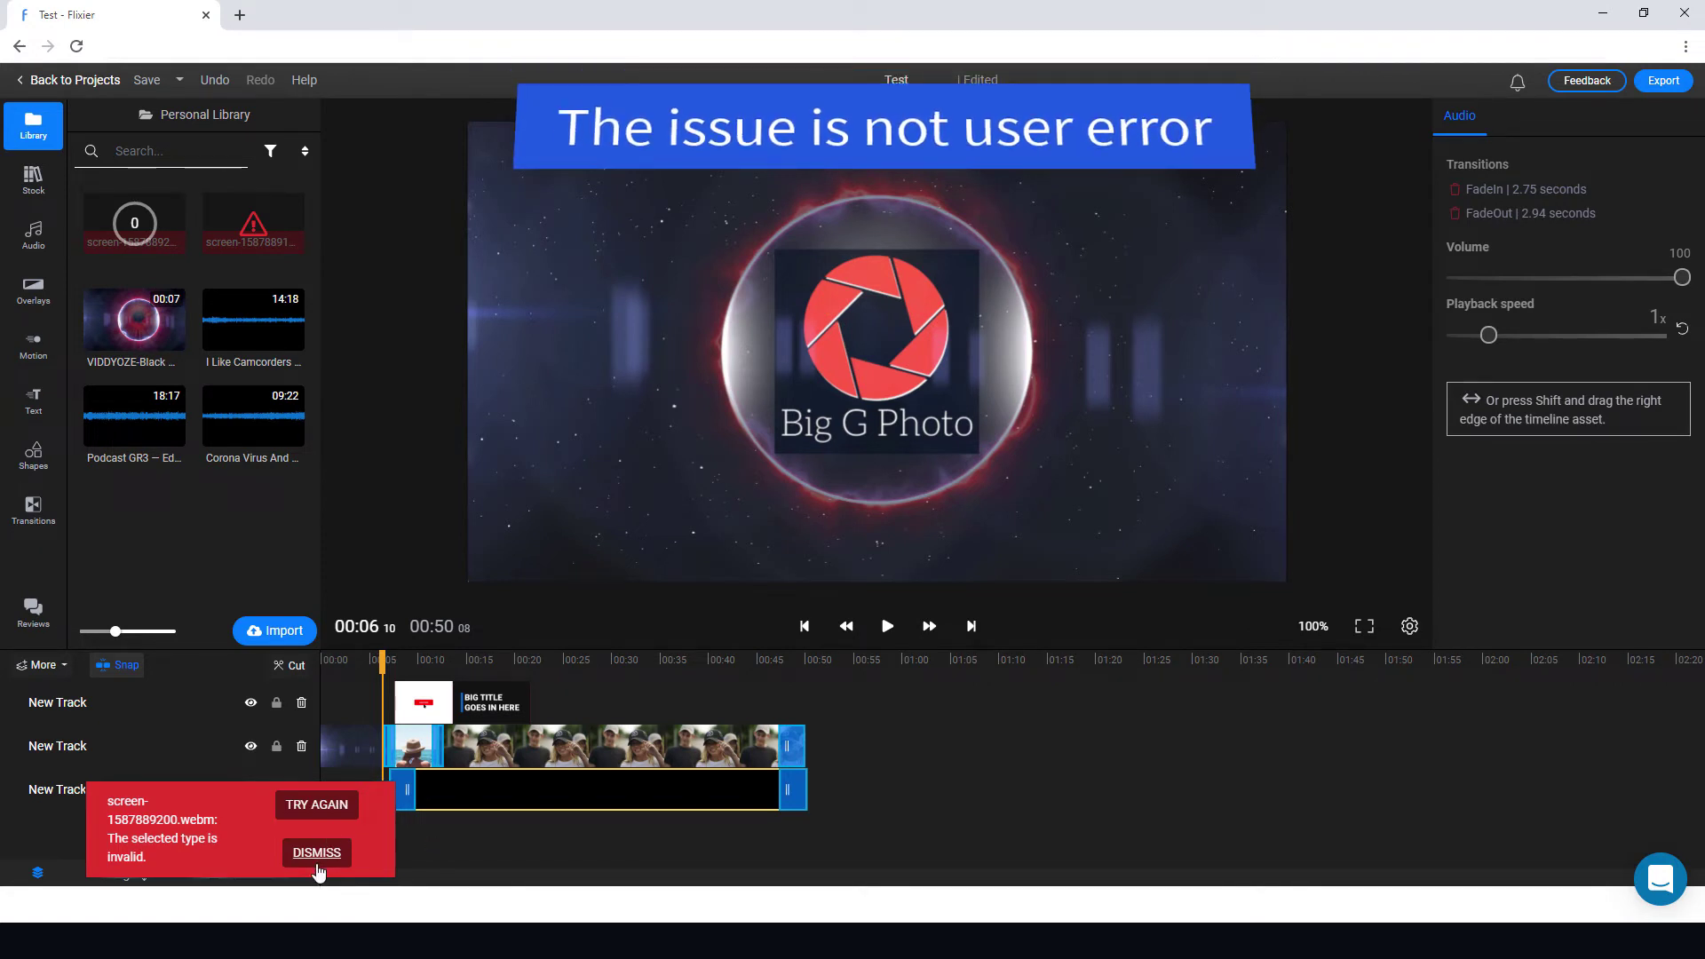
click(317, 860)
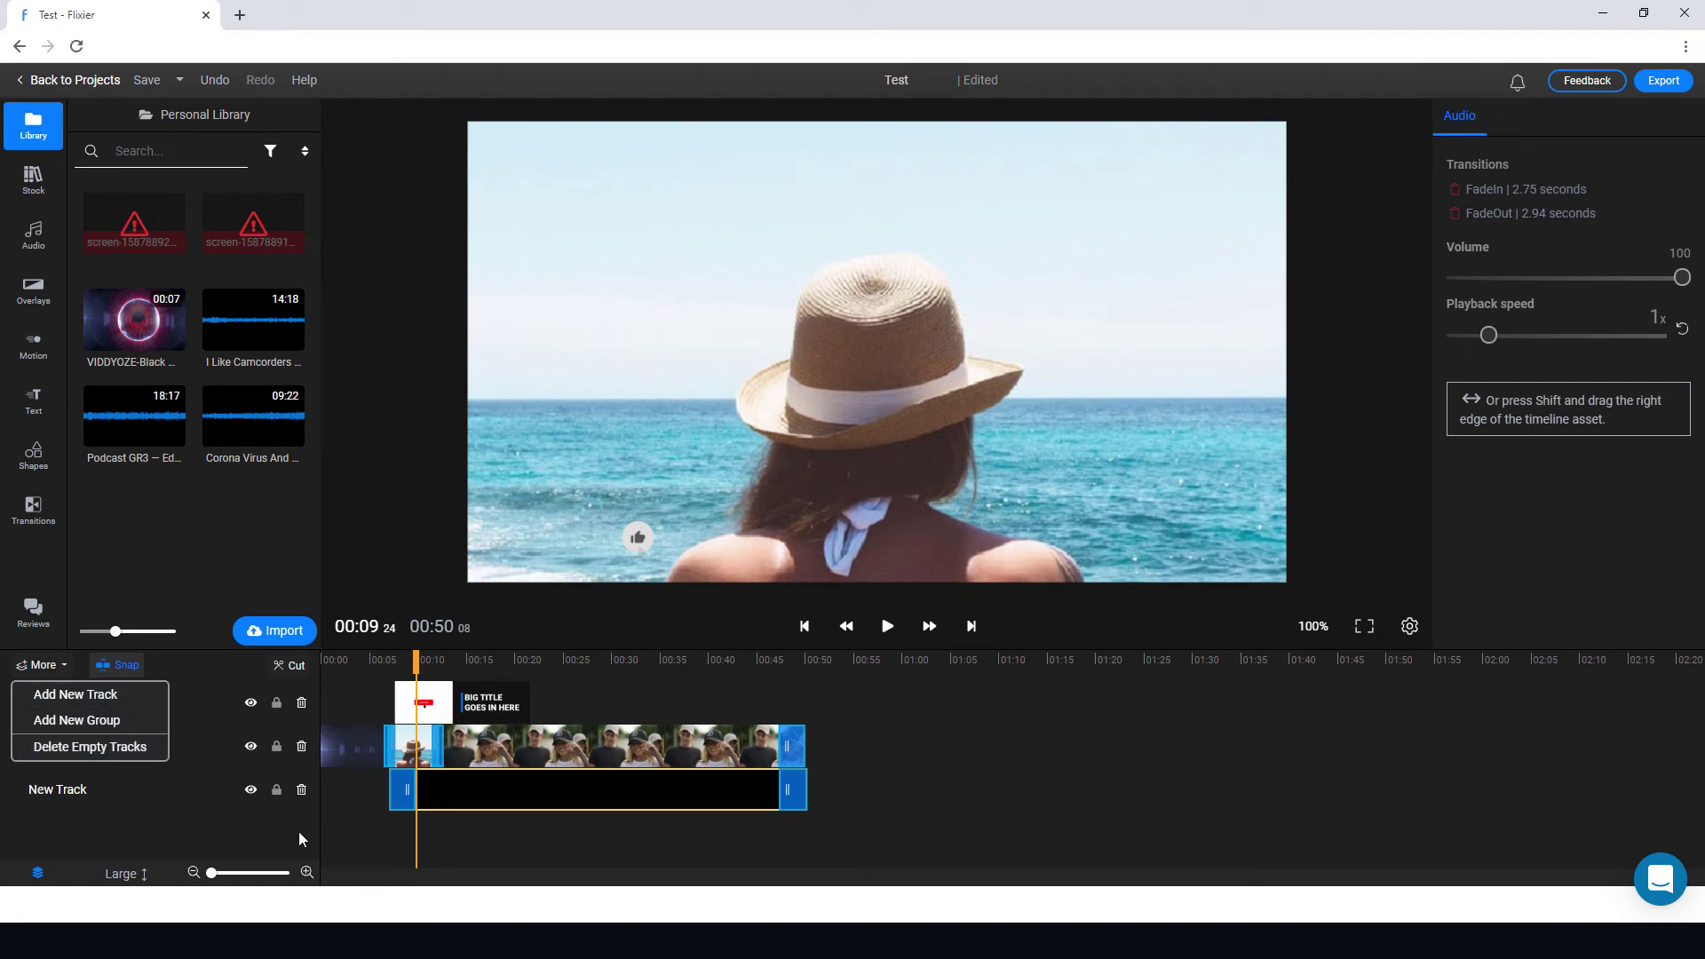
Lock the top track, try its visibility toggle and unlock the track again.
click(359, 848)
click(276, 702)
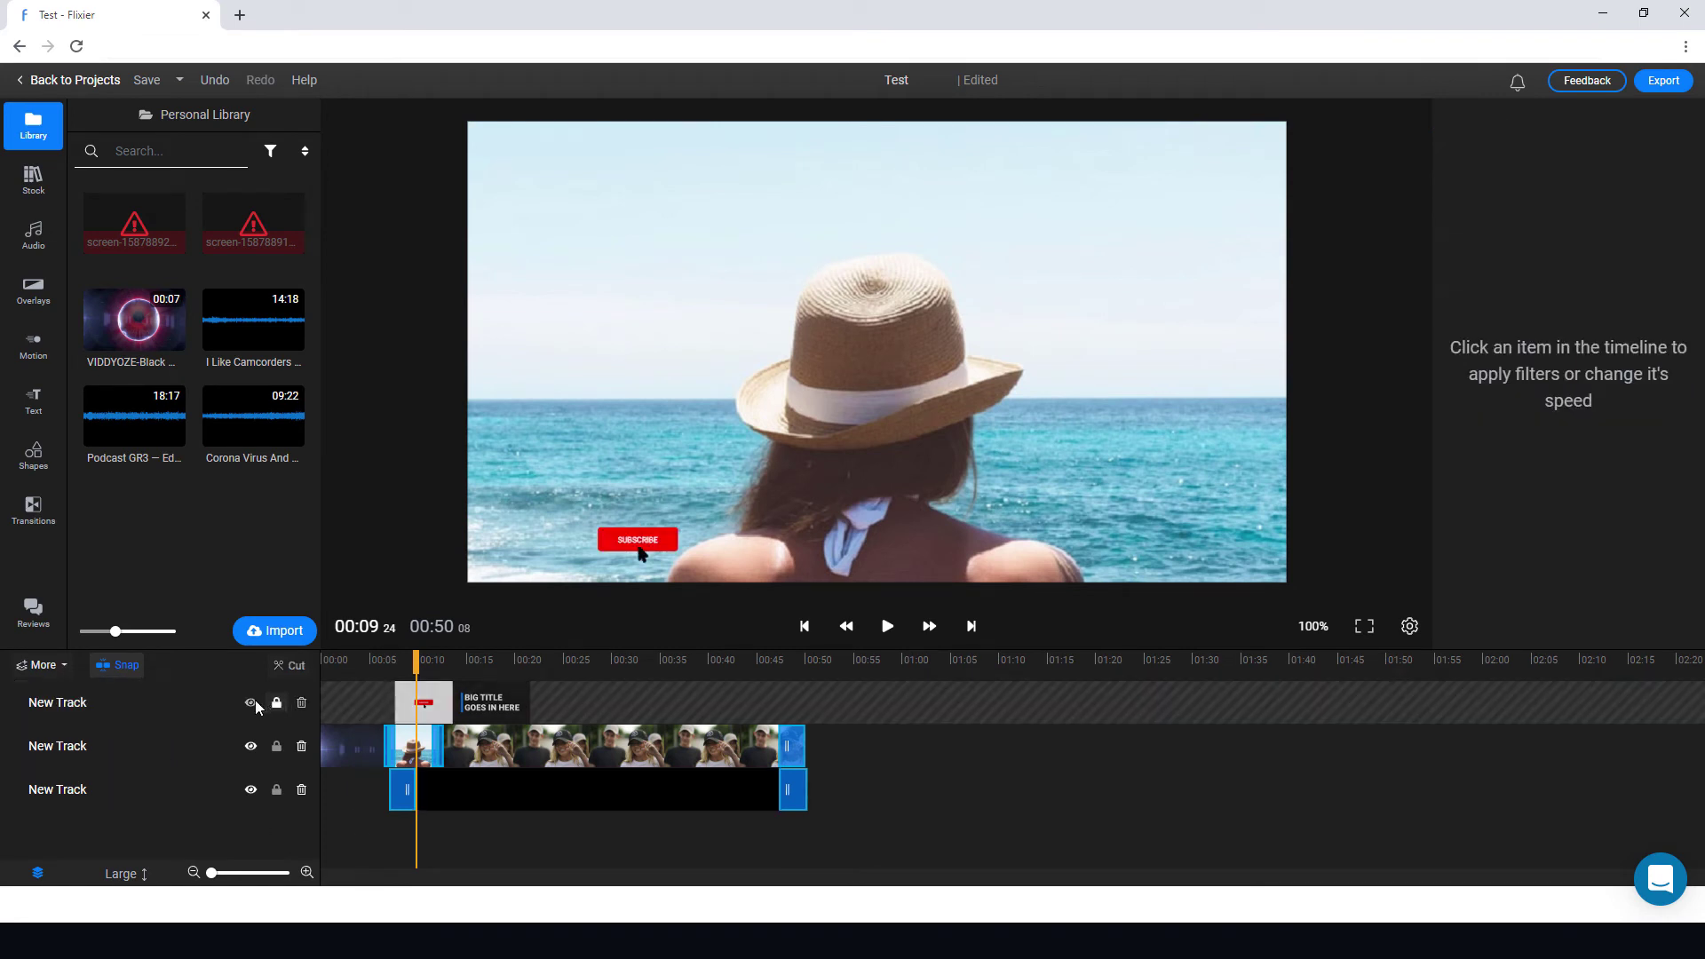
click(255, 704)
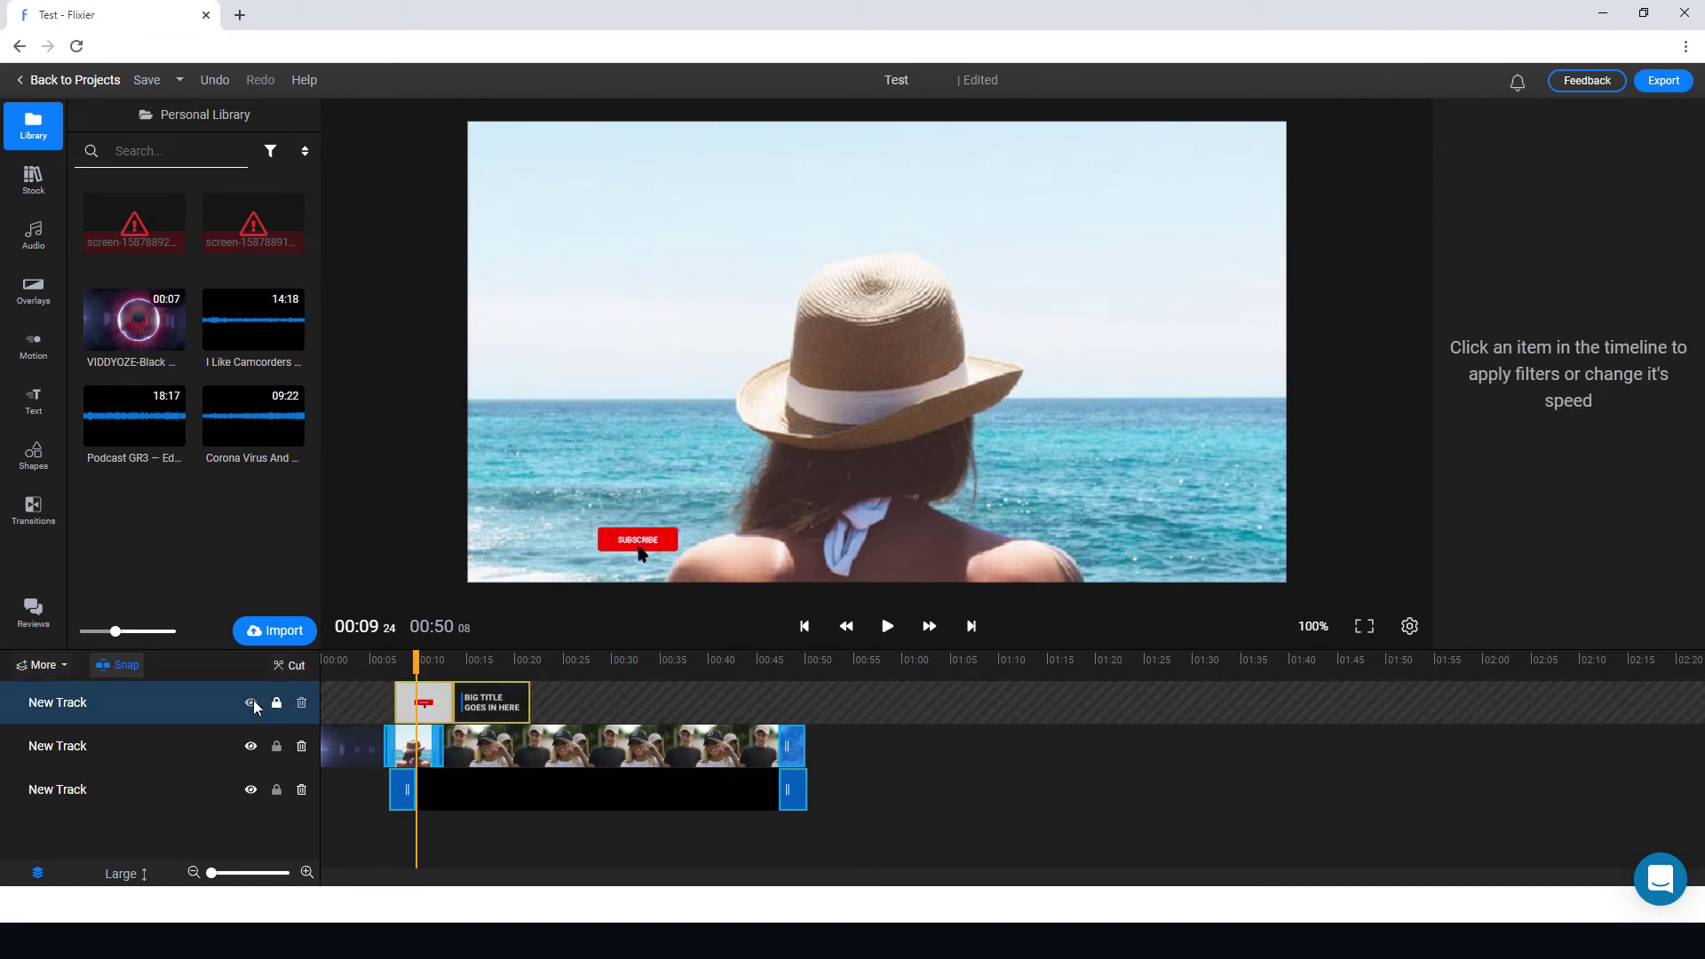
click(276, 702)
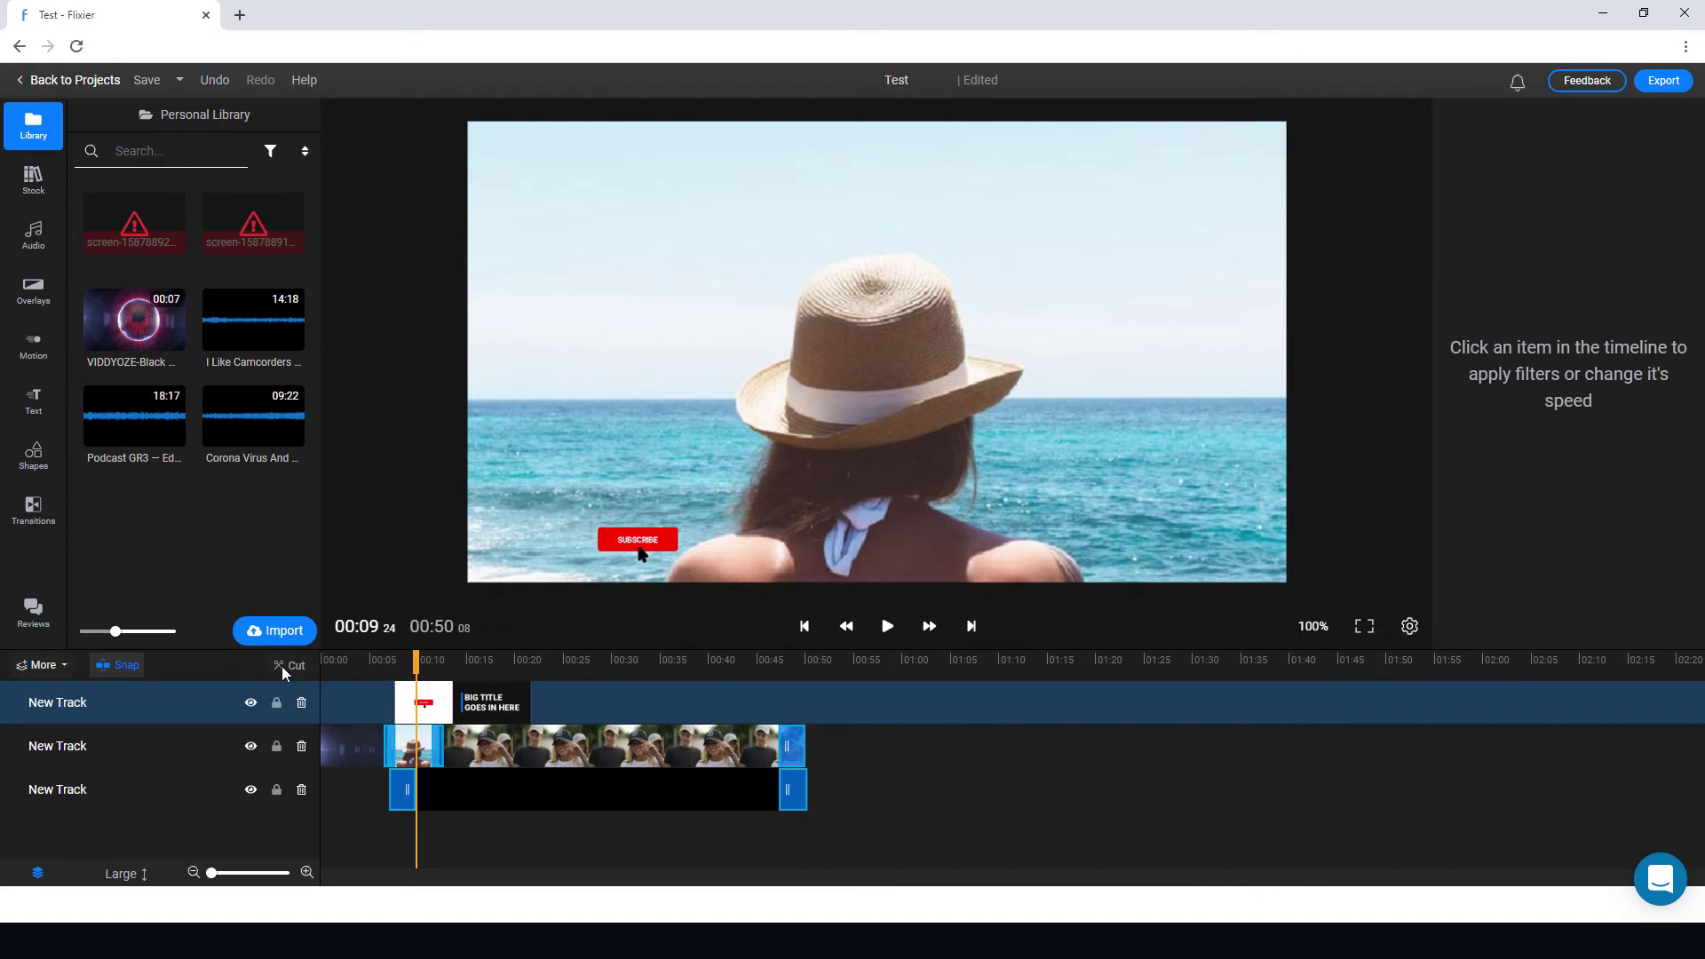
Scrub the playhead through the timeline to preview frames around 00:40 and 00:09.
drag(419, 661, 710, 676)
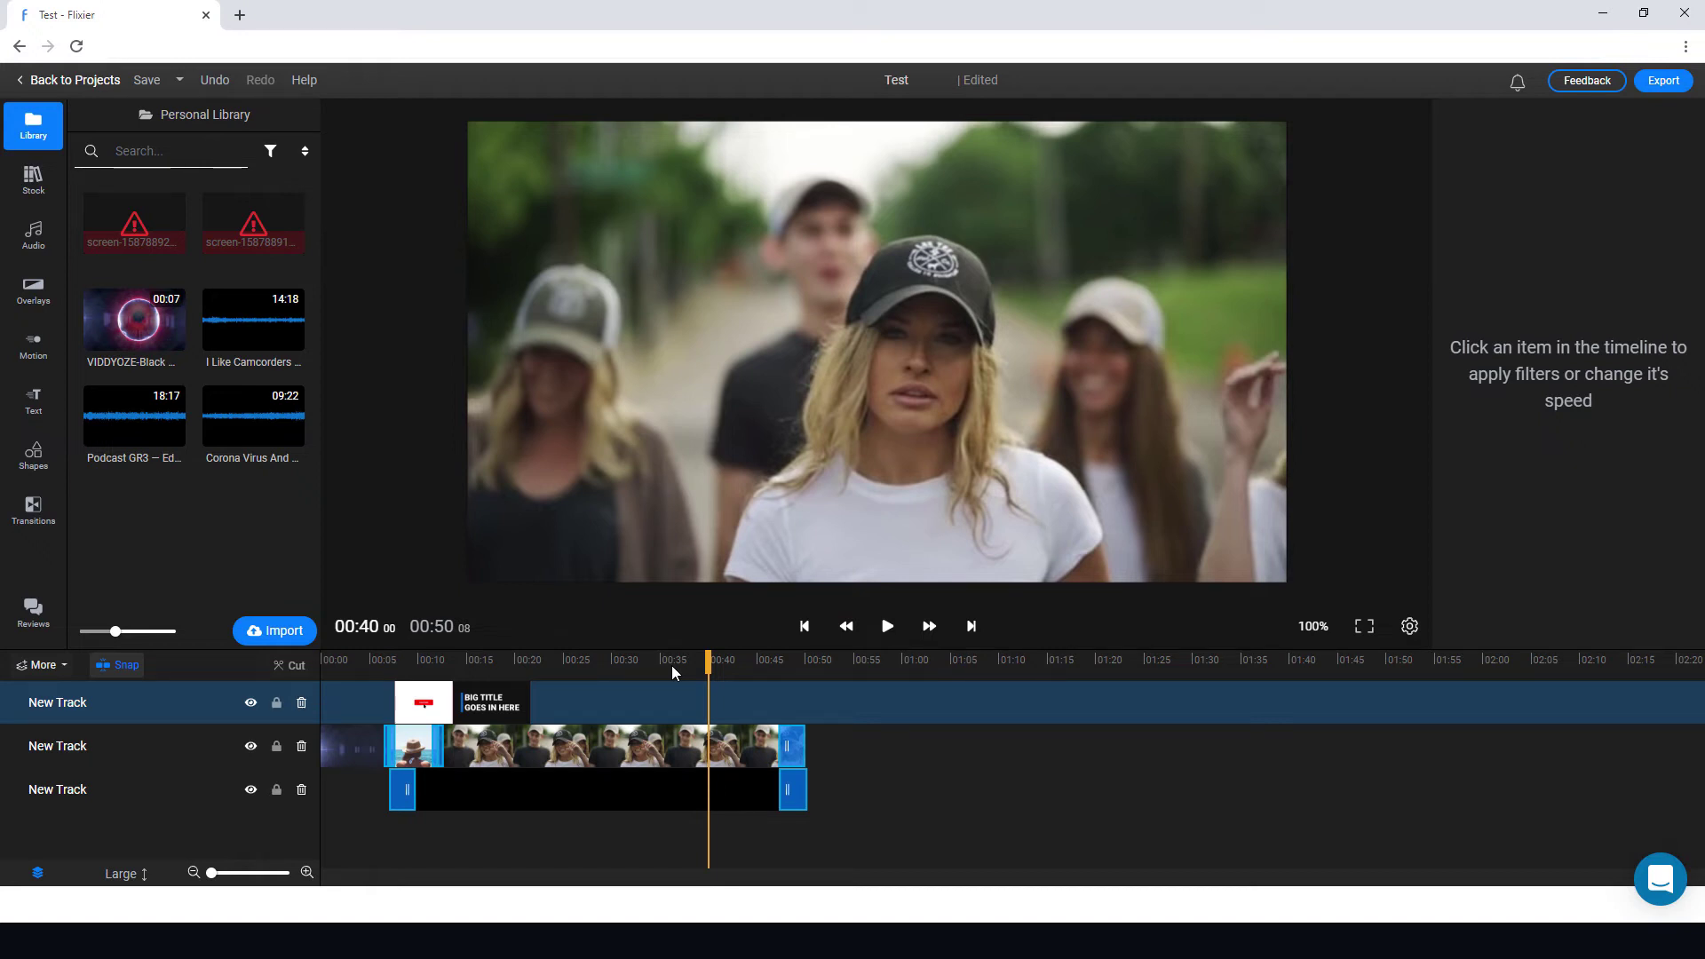
click(415, 666)
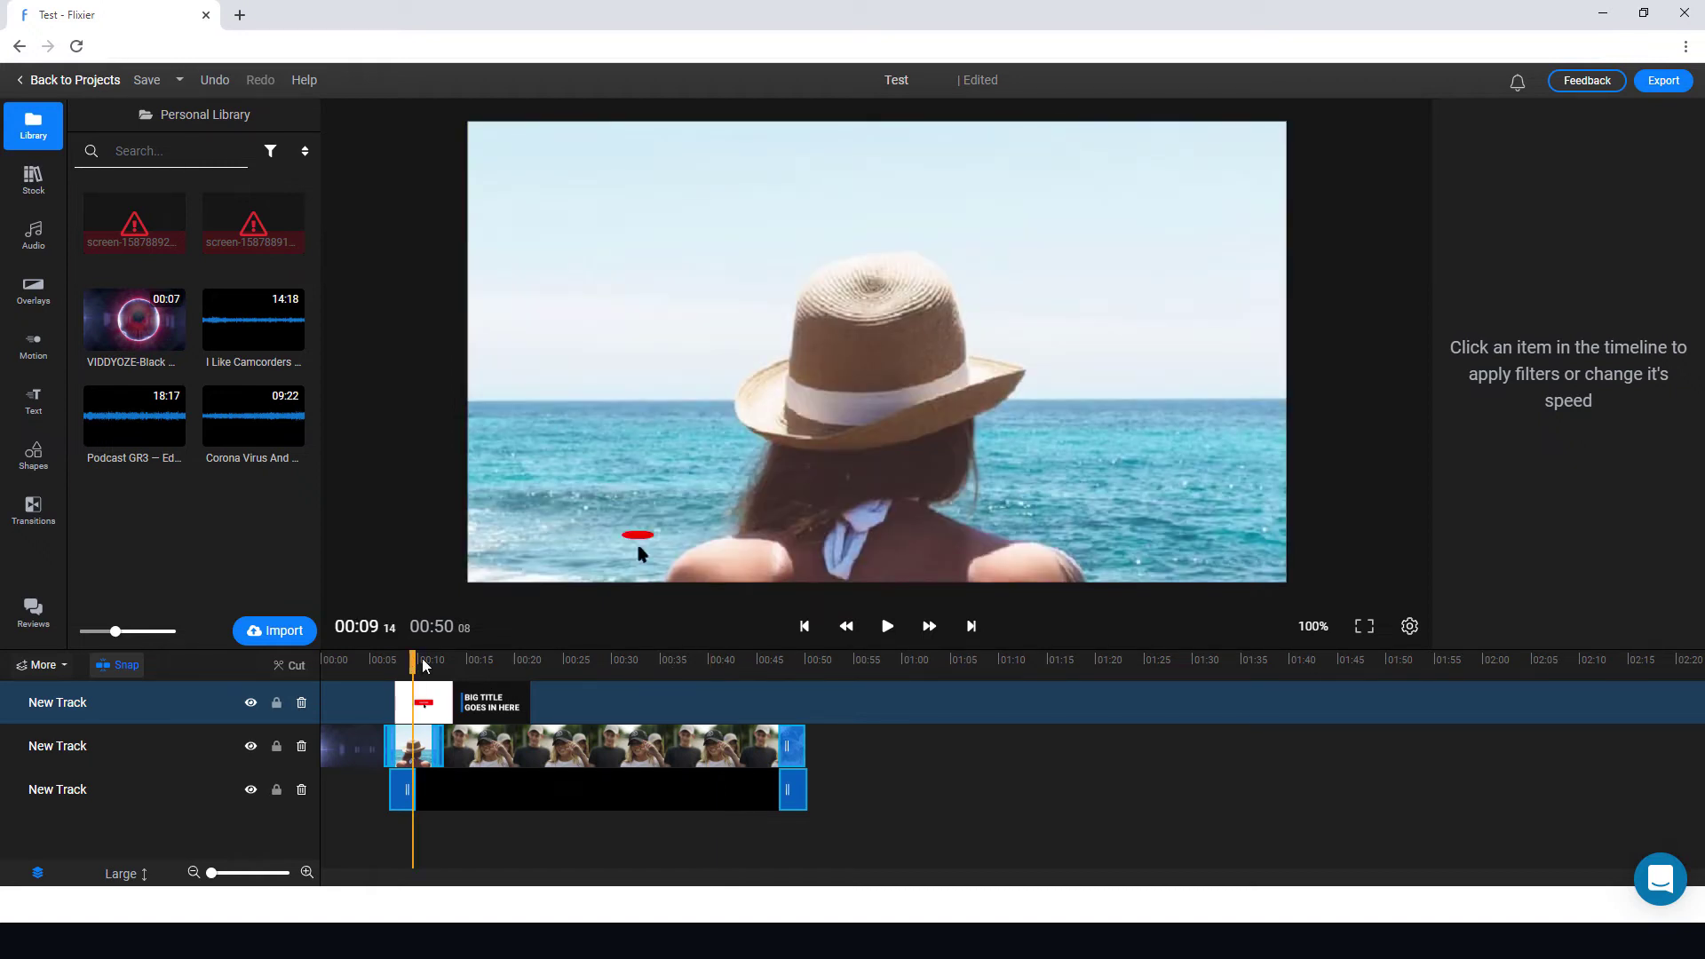
click(486, 664)
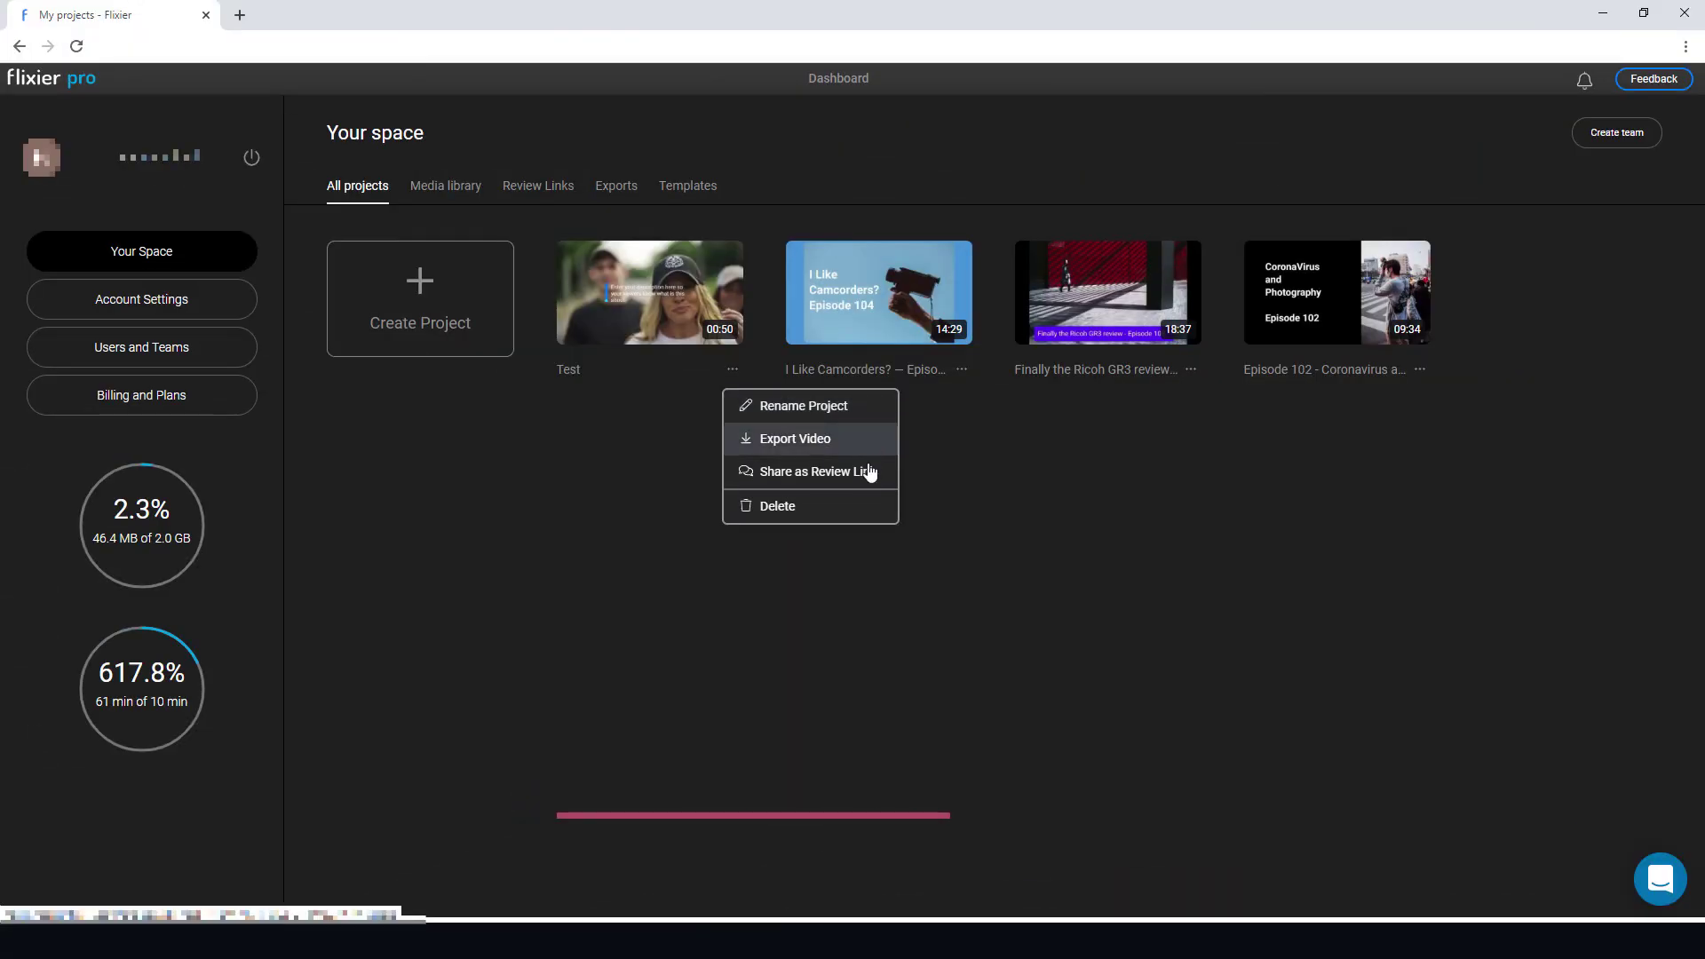
Open the review link options for the Test project and try the expiry choices, keeping No expiration date.
click(879, 481)
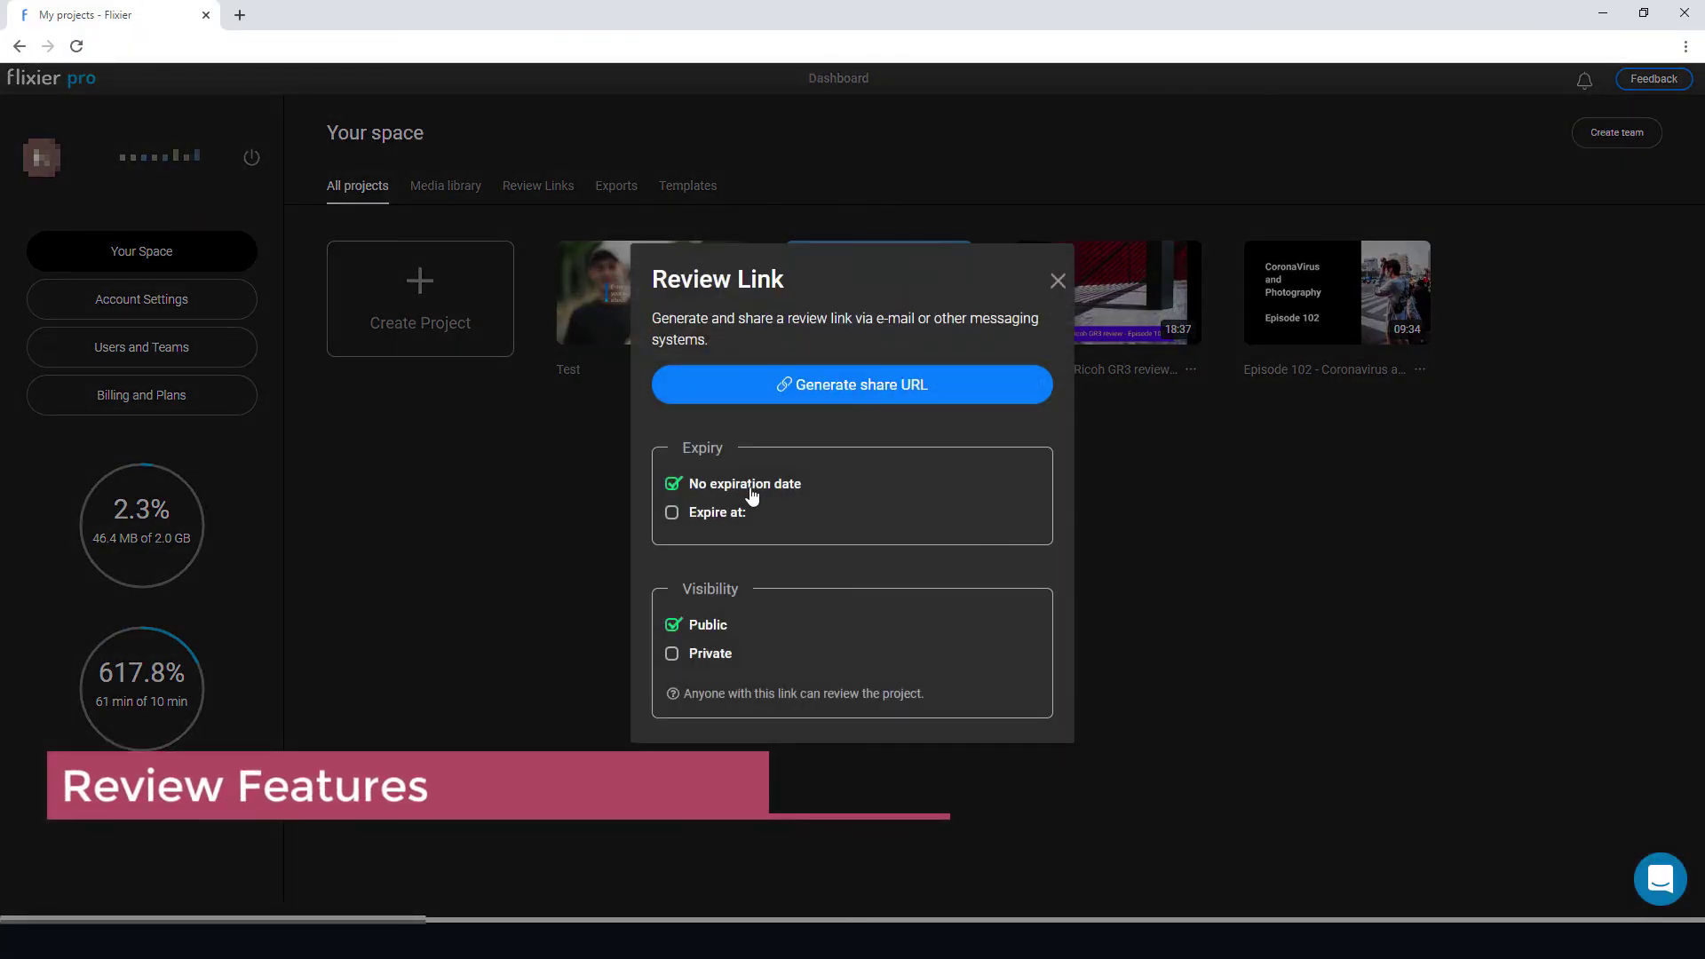
click(723, 520)
click(711, 470)
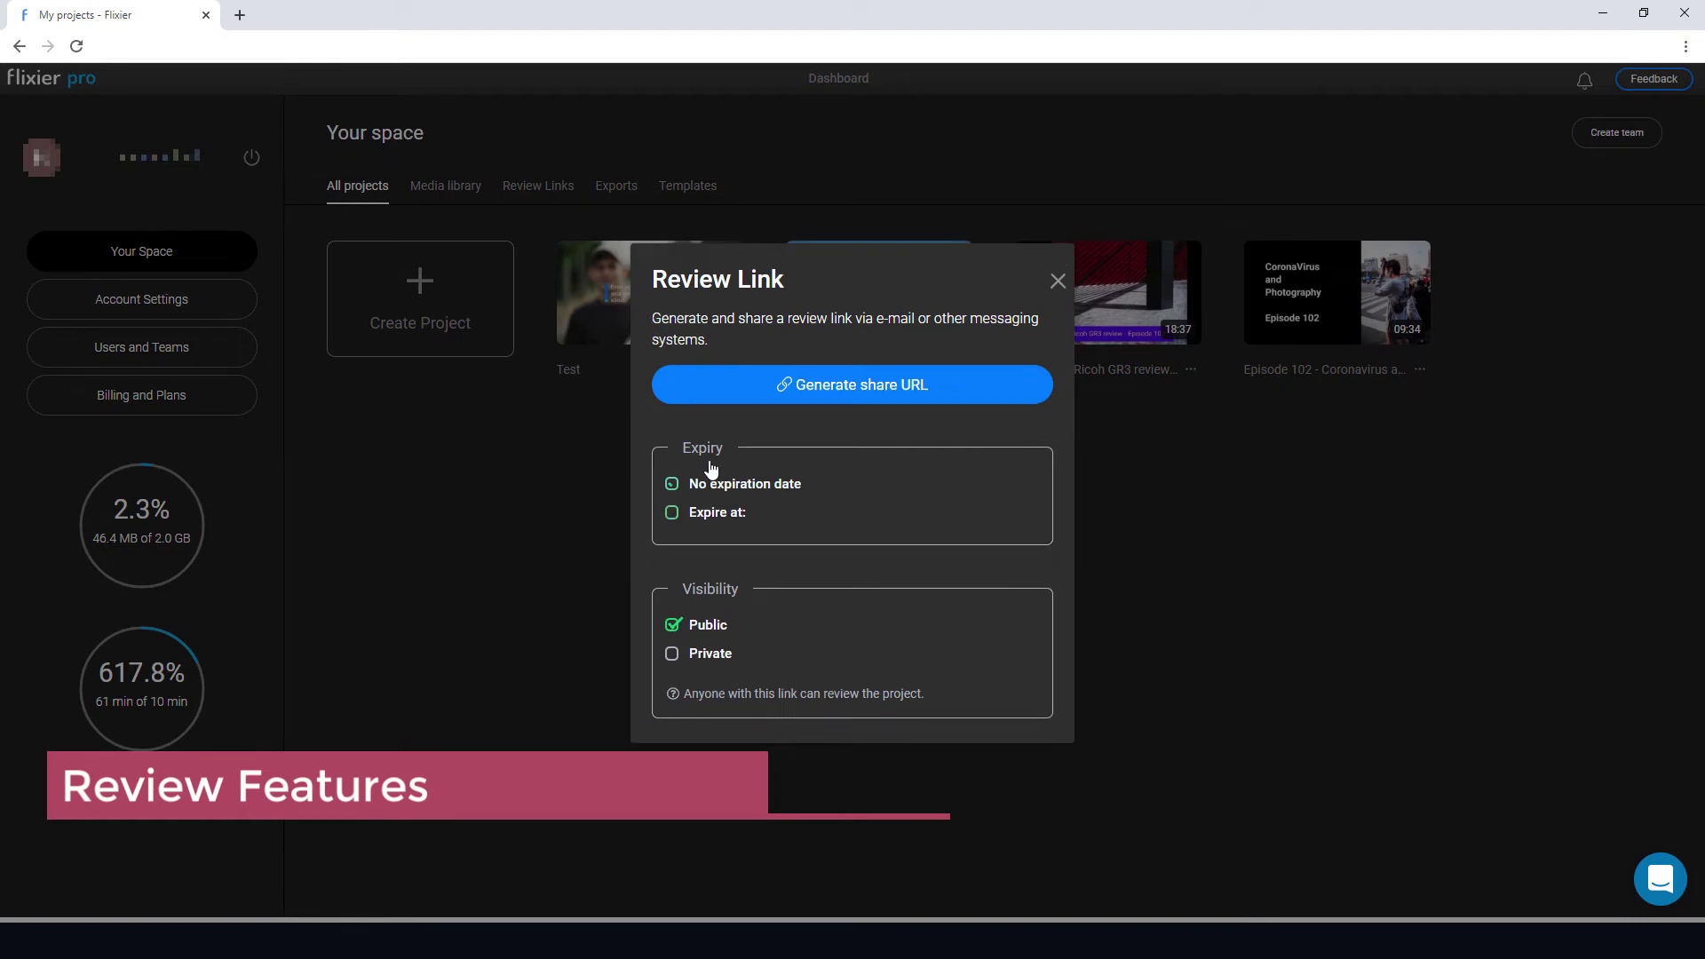
Try generating a share URL with Private visibility, change the visibility choice and generate the share URL again.
click(703, 654)
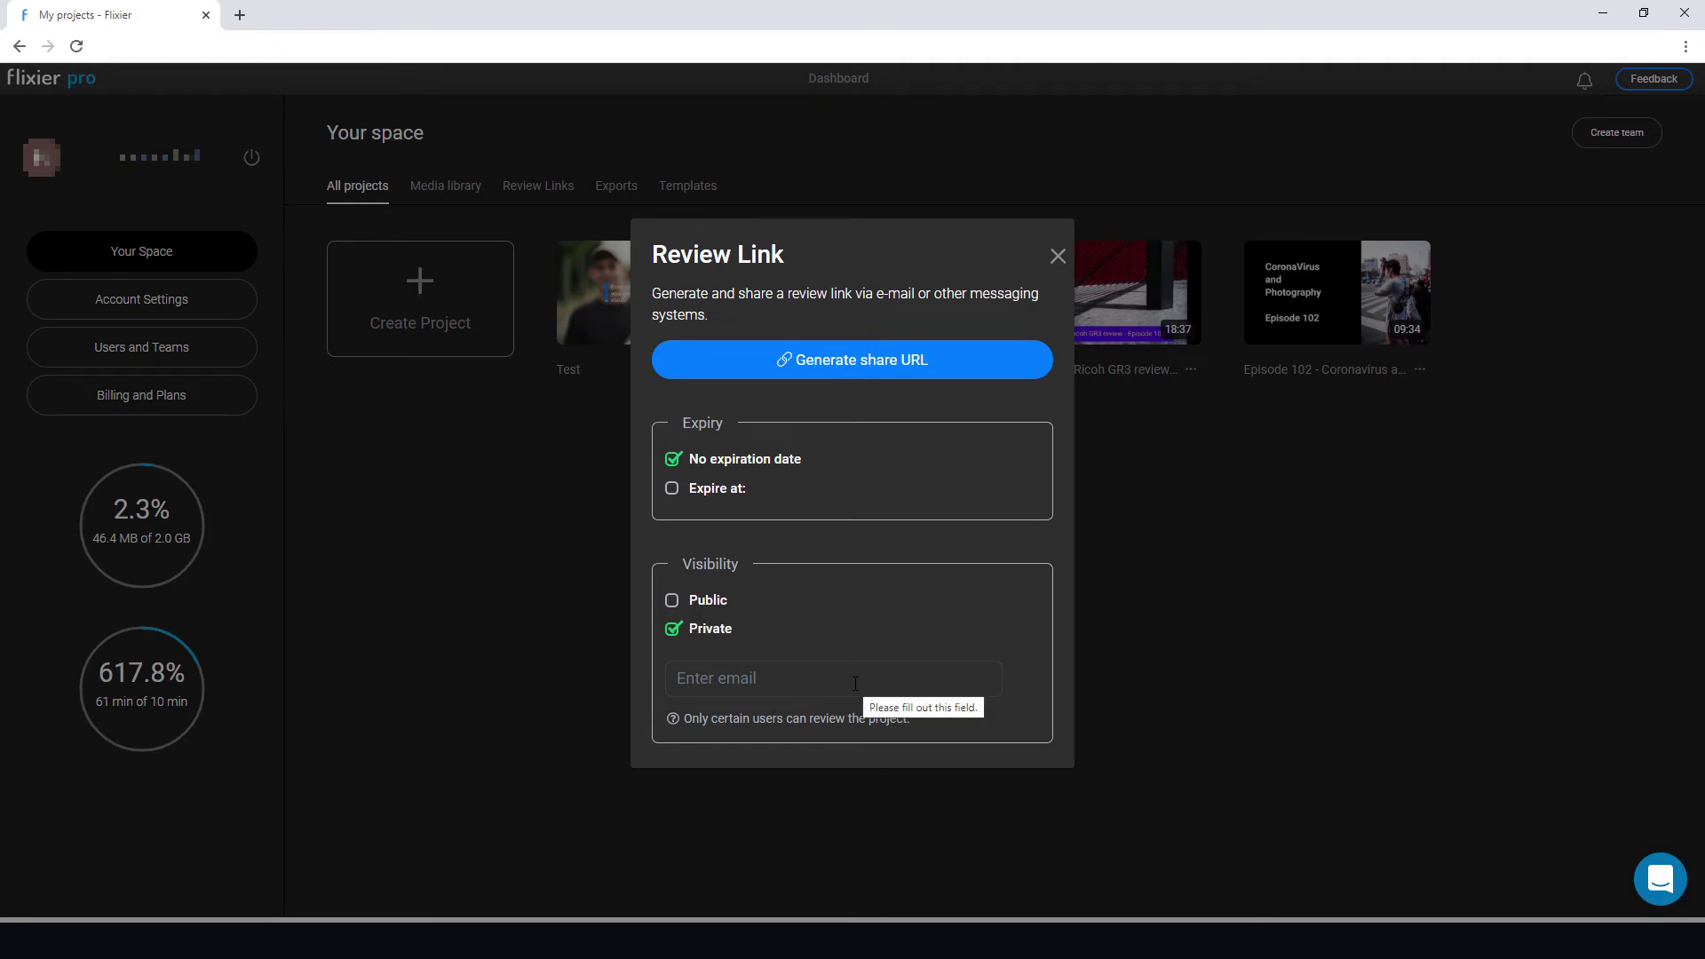
click(941, 360)
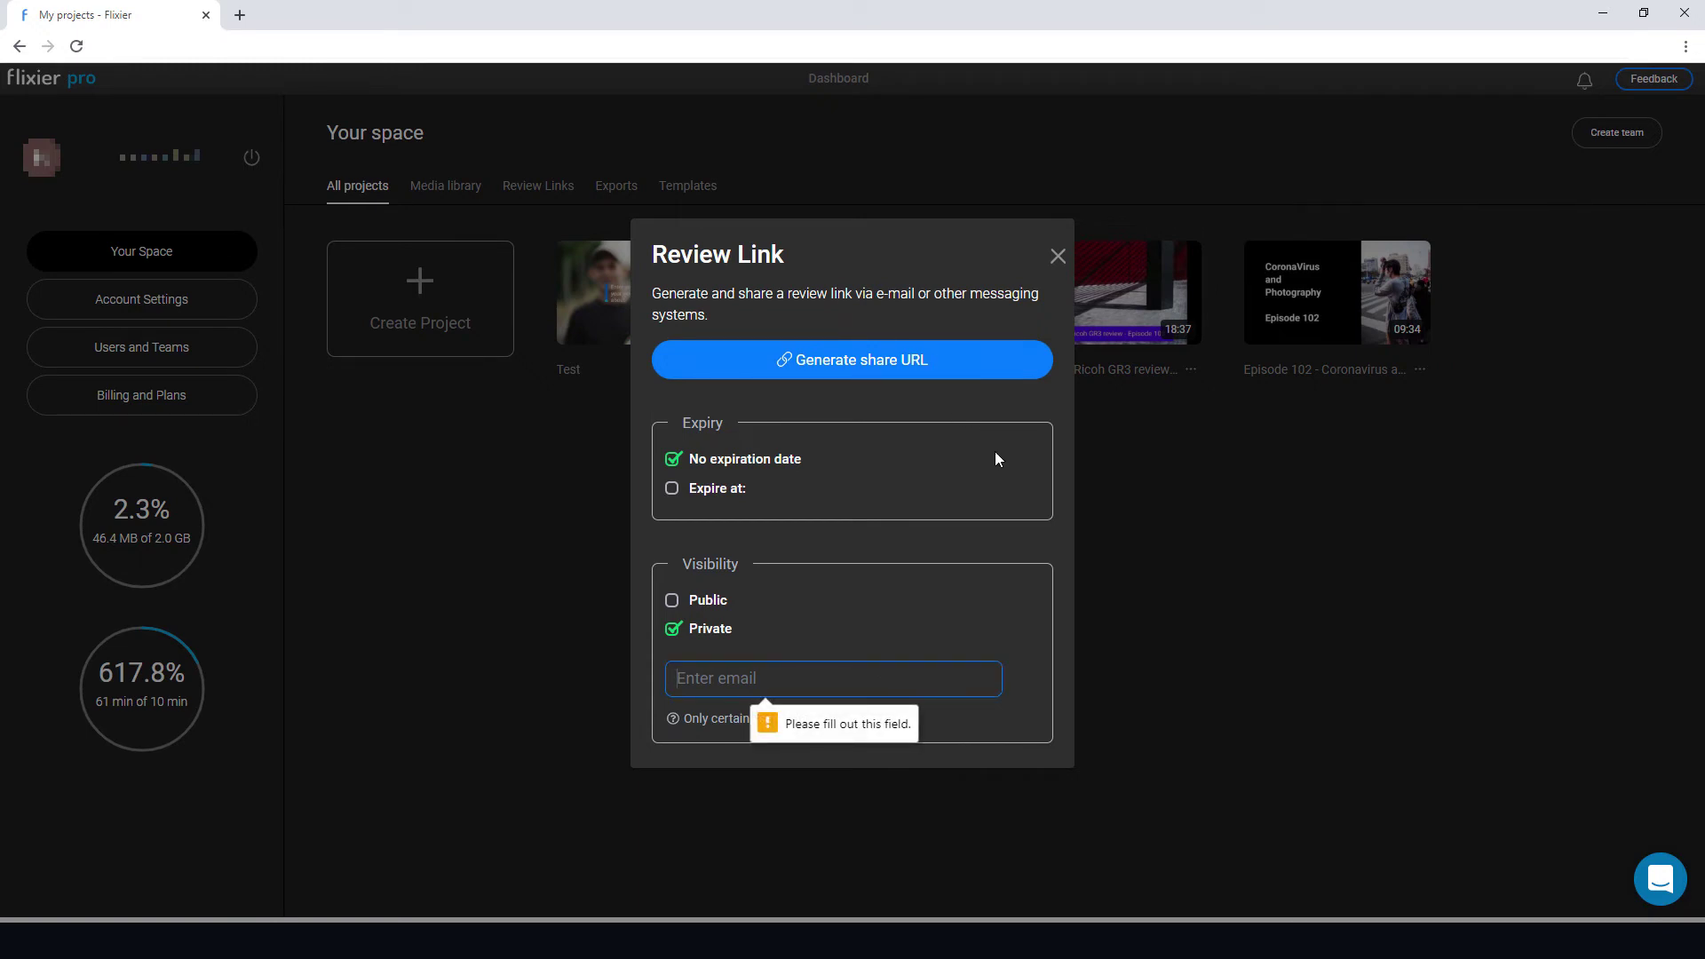
click(686, 624)
click(858, 399)
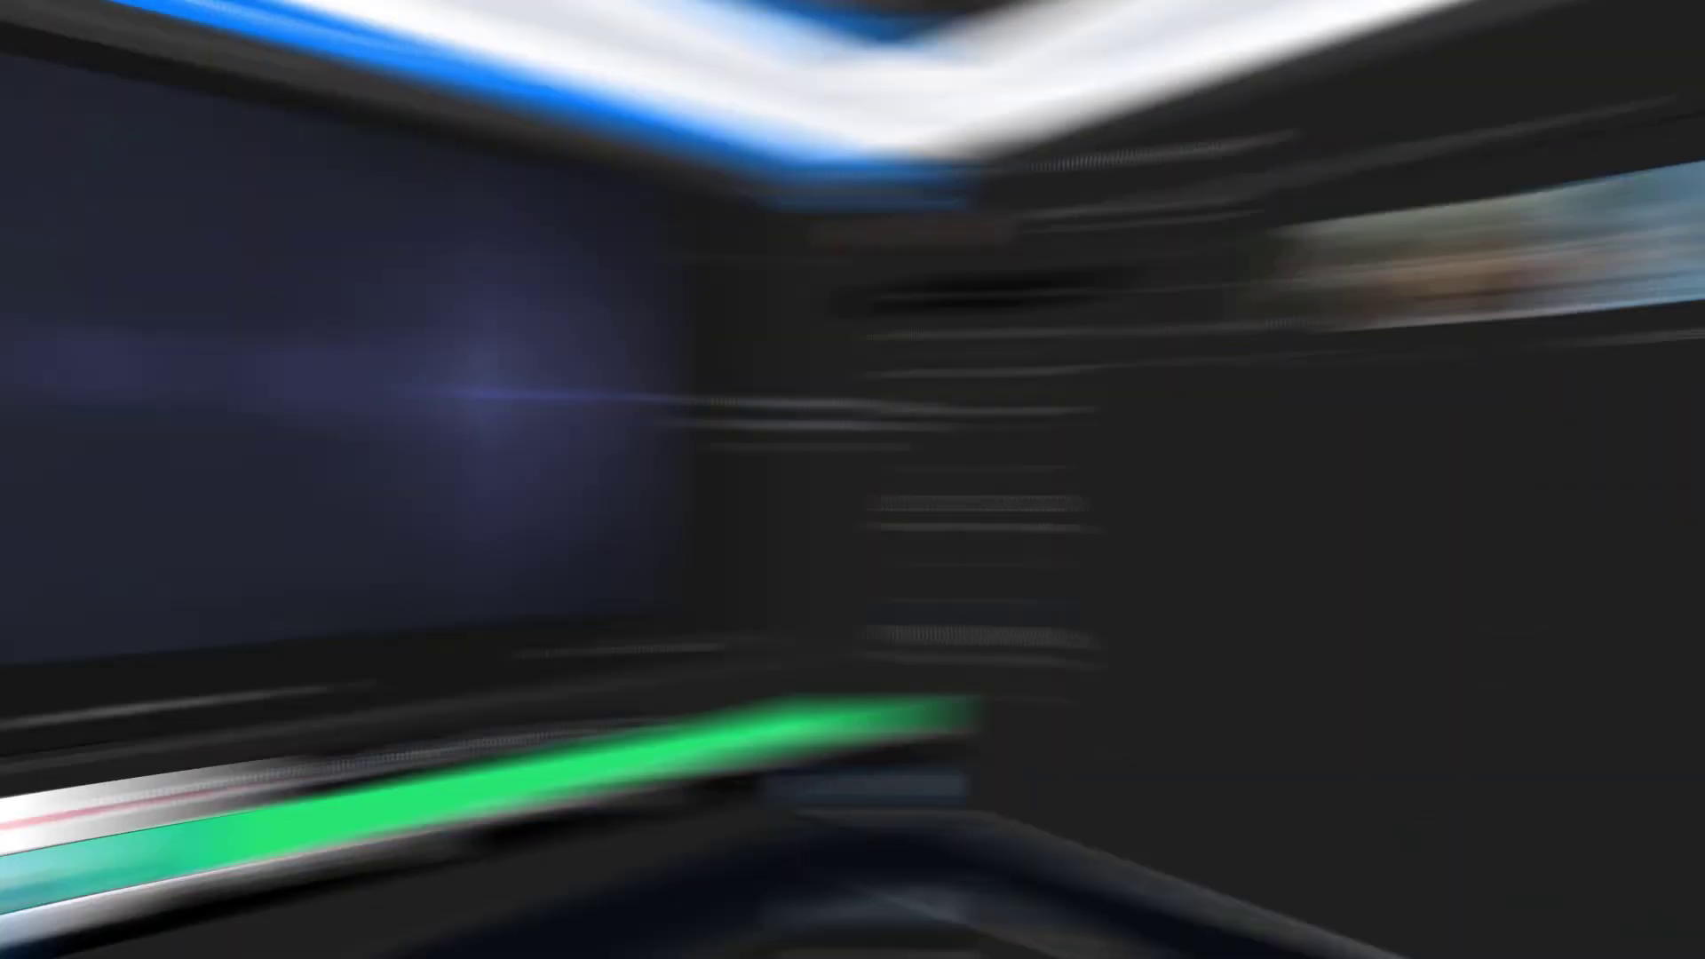
Open the Test project's export page, switch YouTube publishing on to examine its options, and switch it off again.
click(1649, 129)
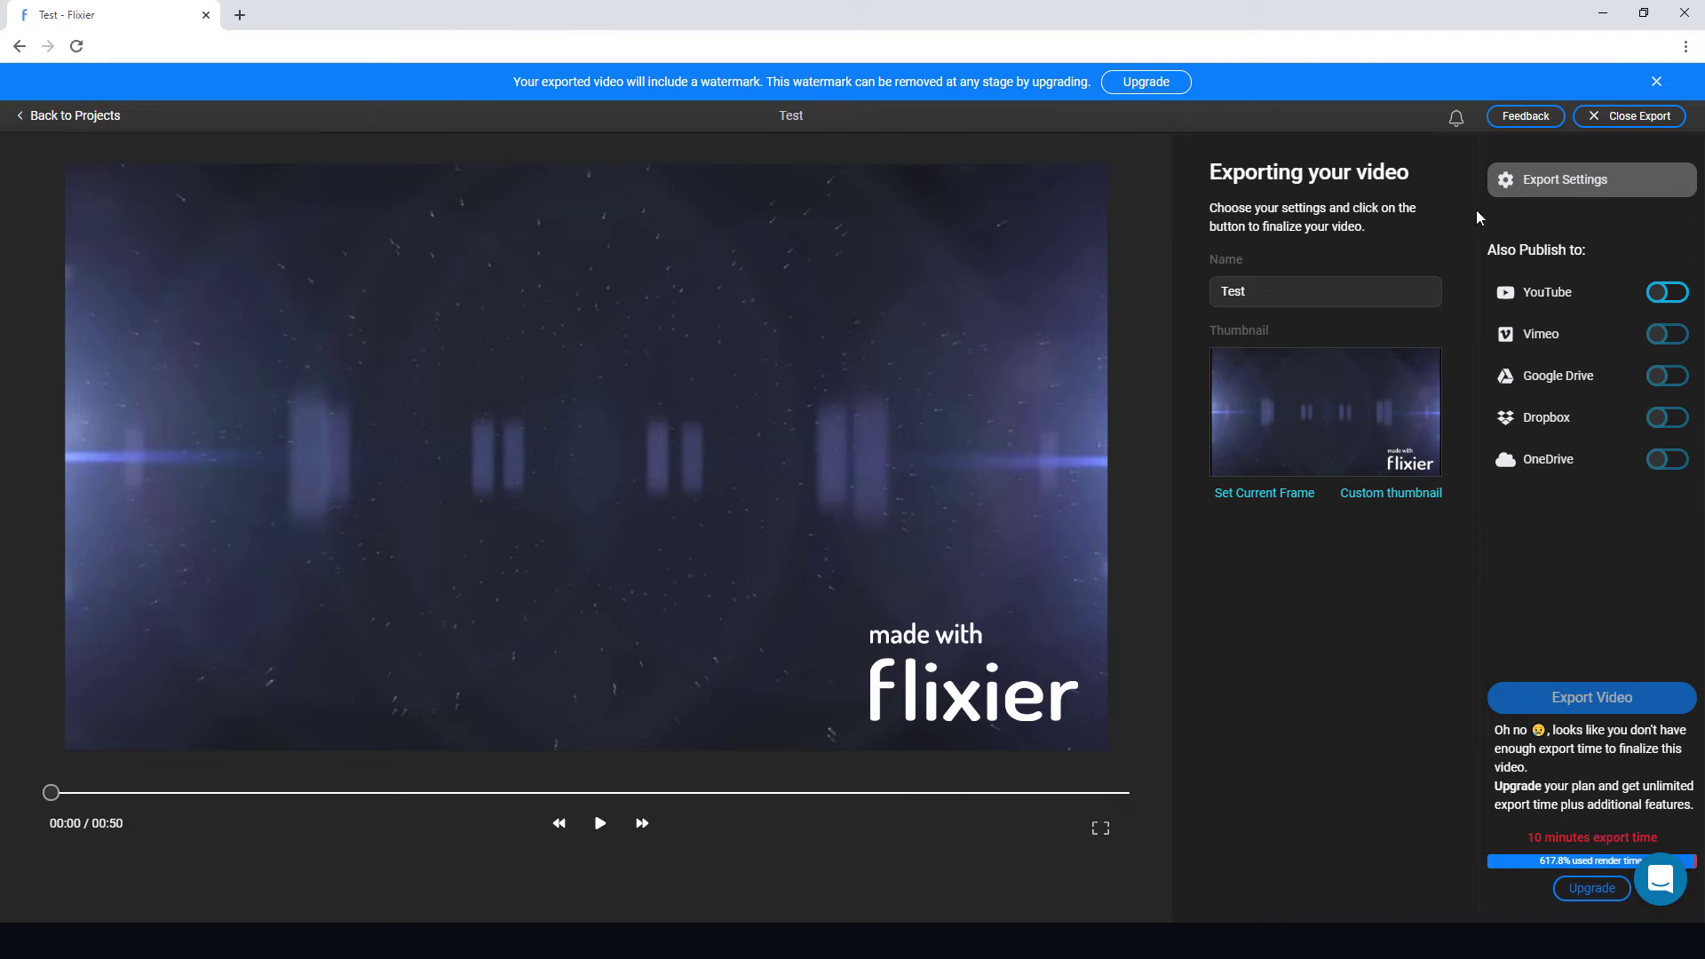
click(1668, 294)
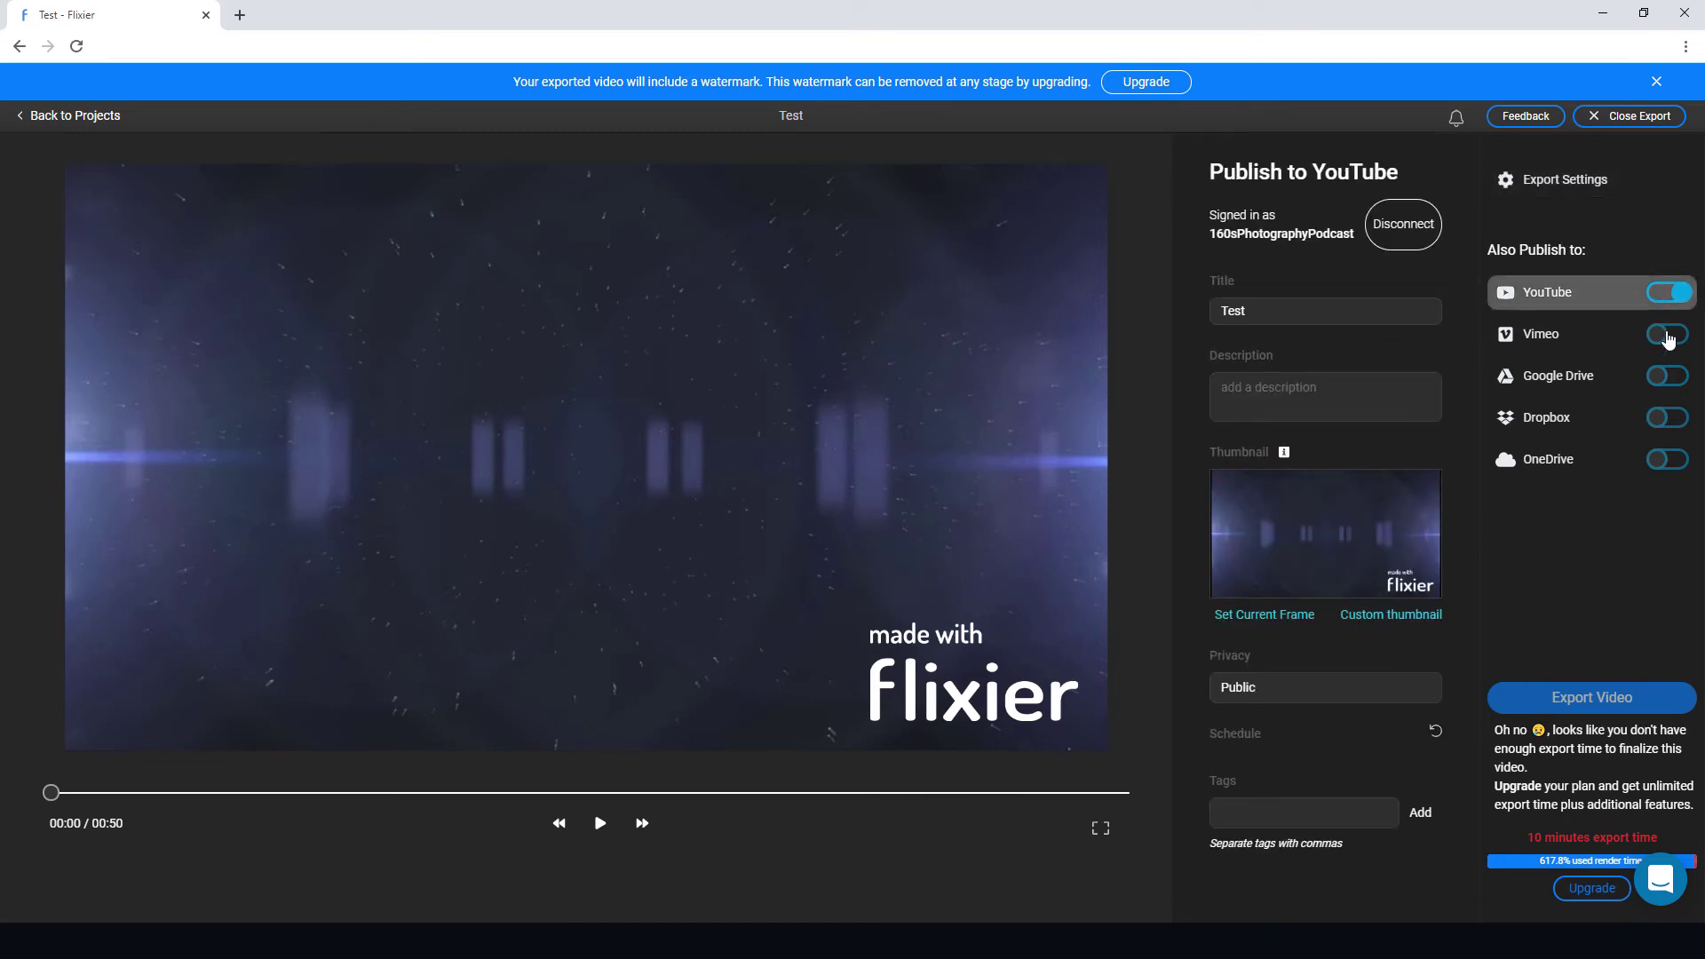
click(1671, 294)
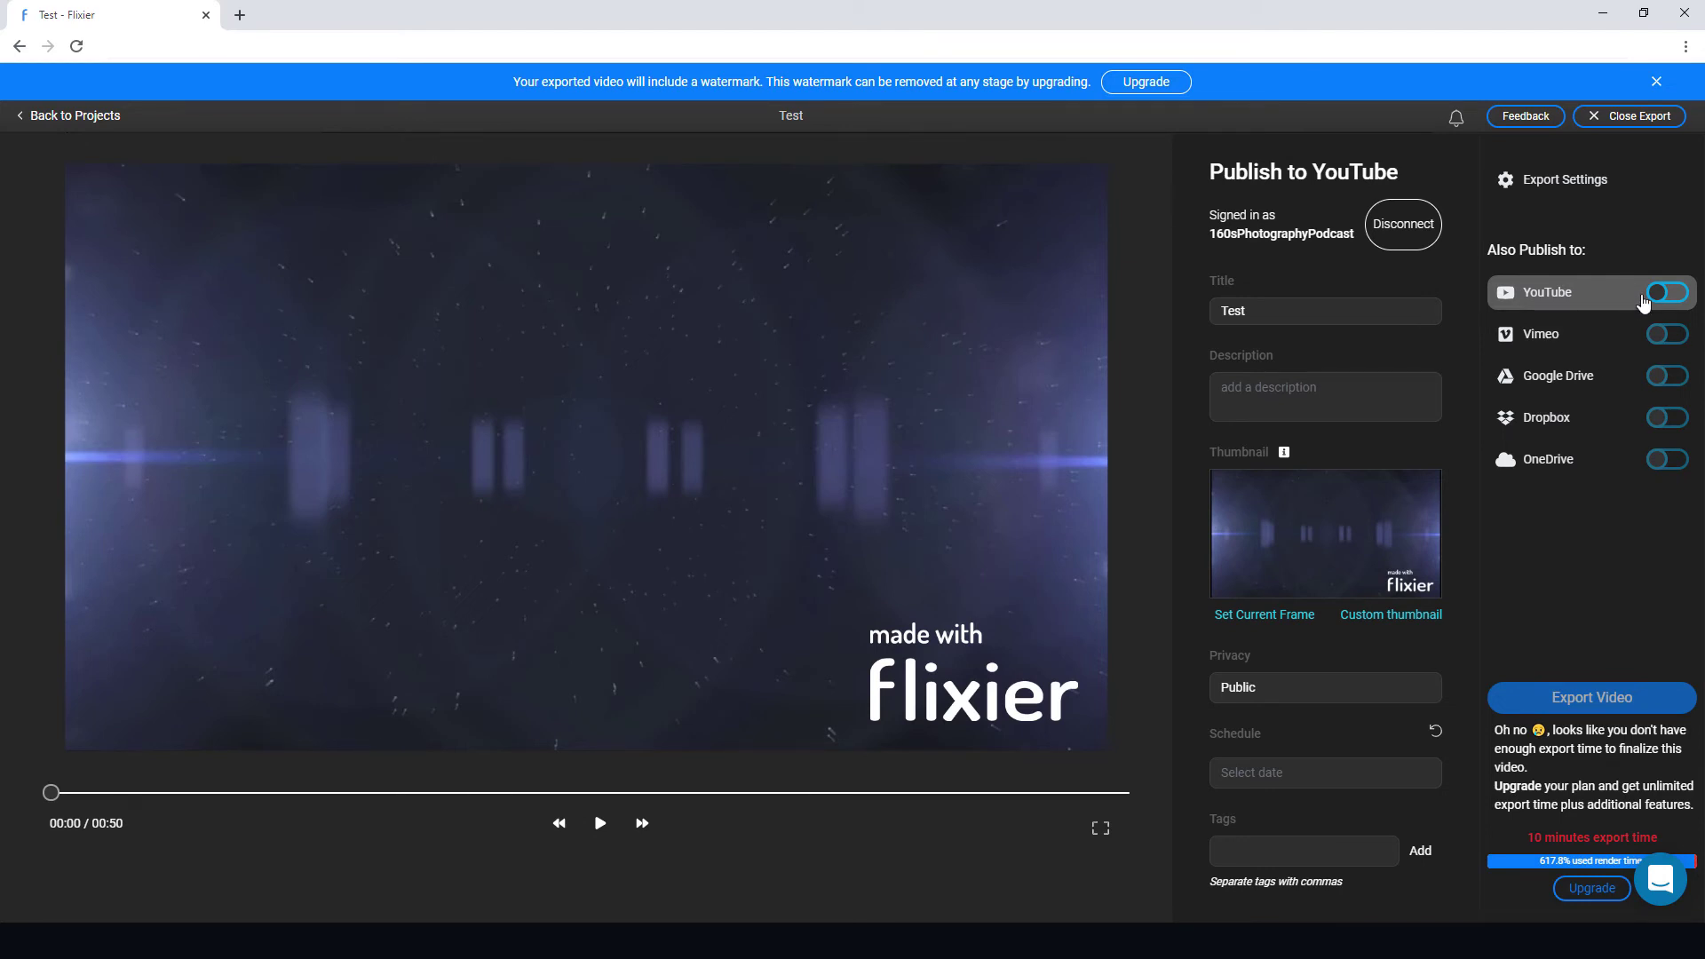
Return to the general export settings and set the frame at 00:12 as the video thumbnail.
click(1567, 179)
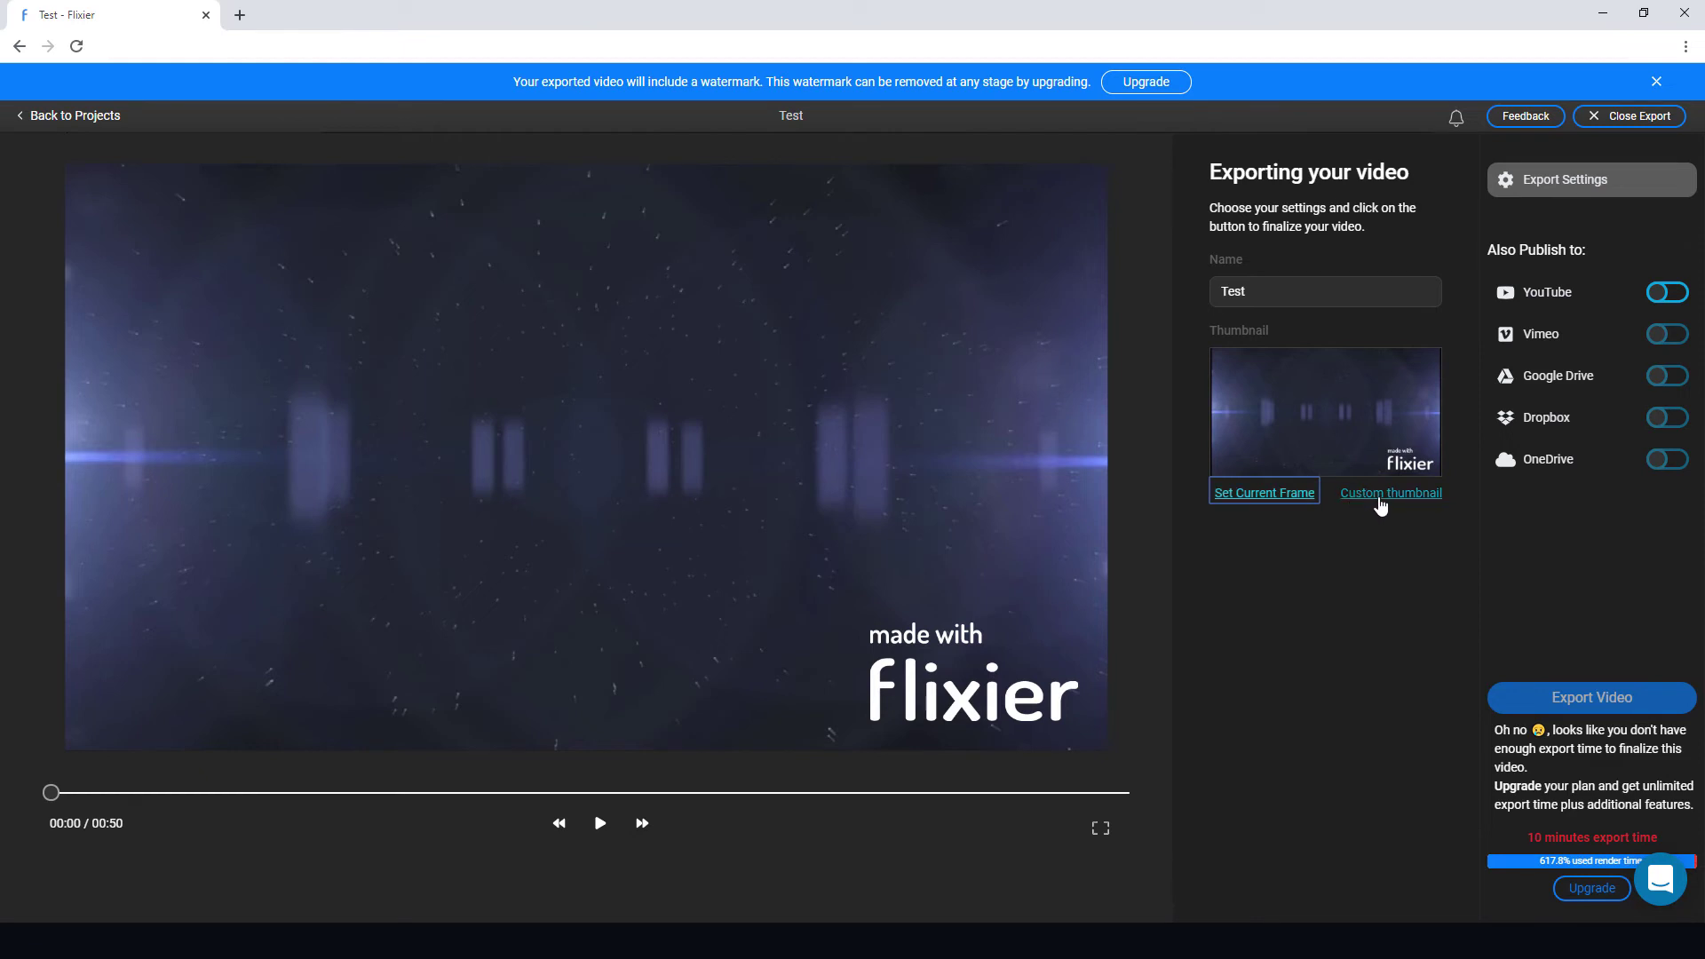
click(297, 792)
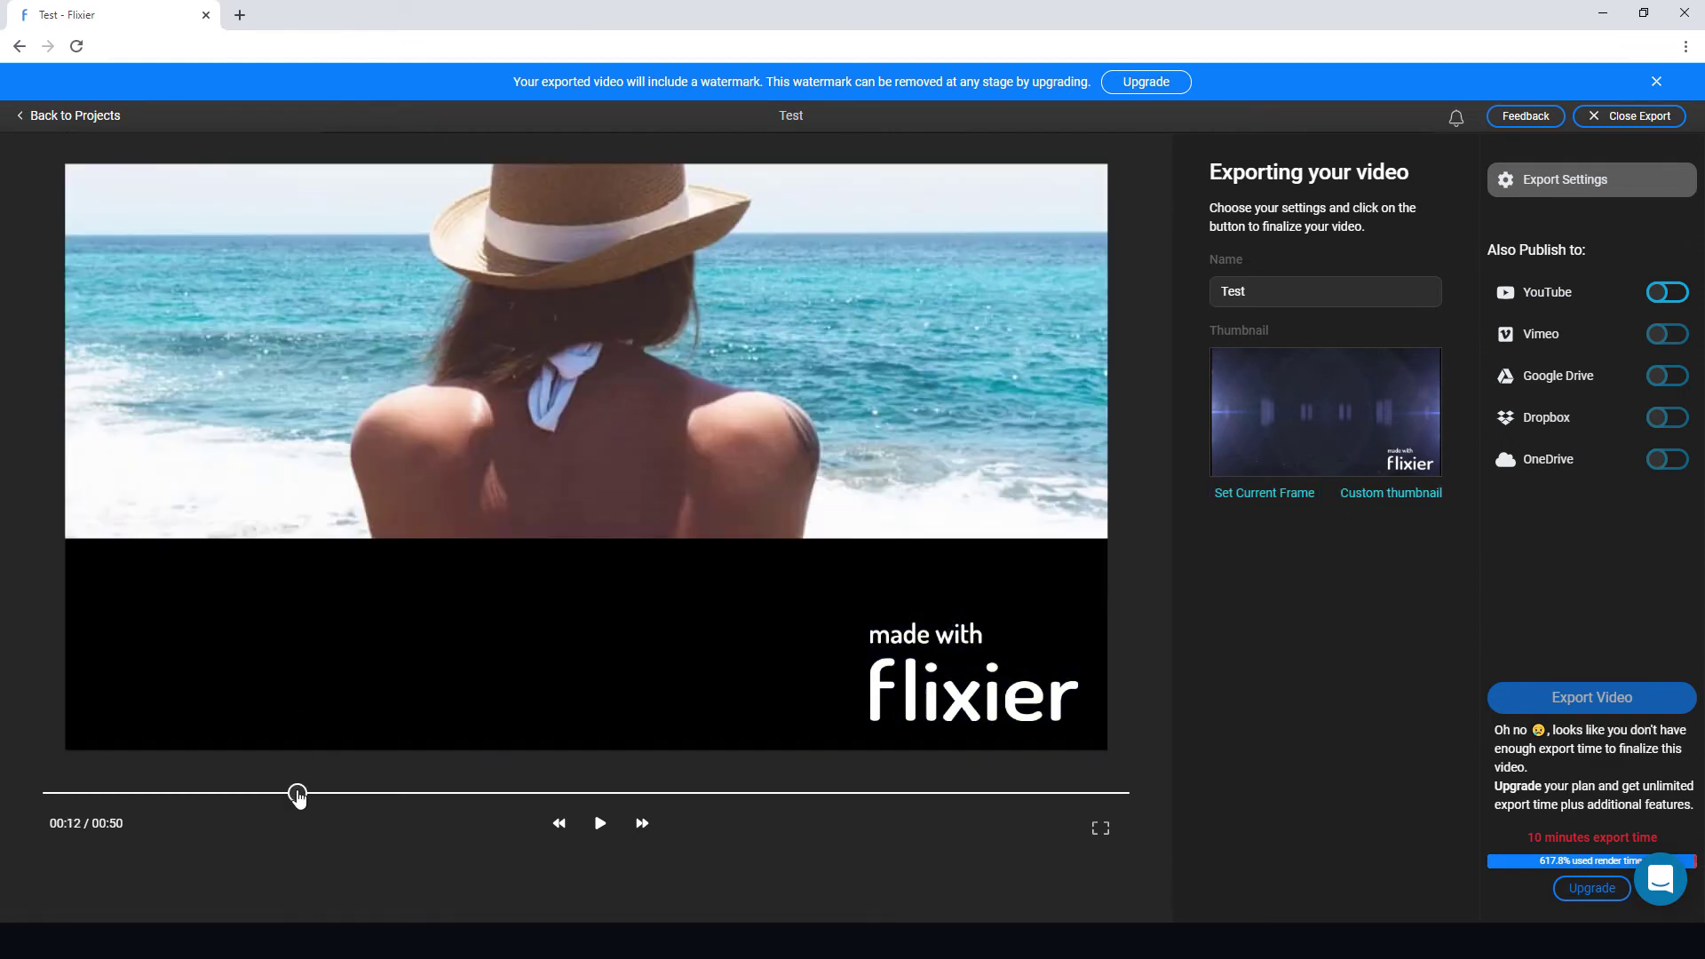
click(1259, 492)
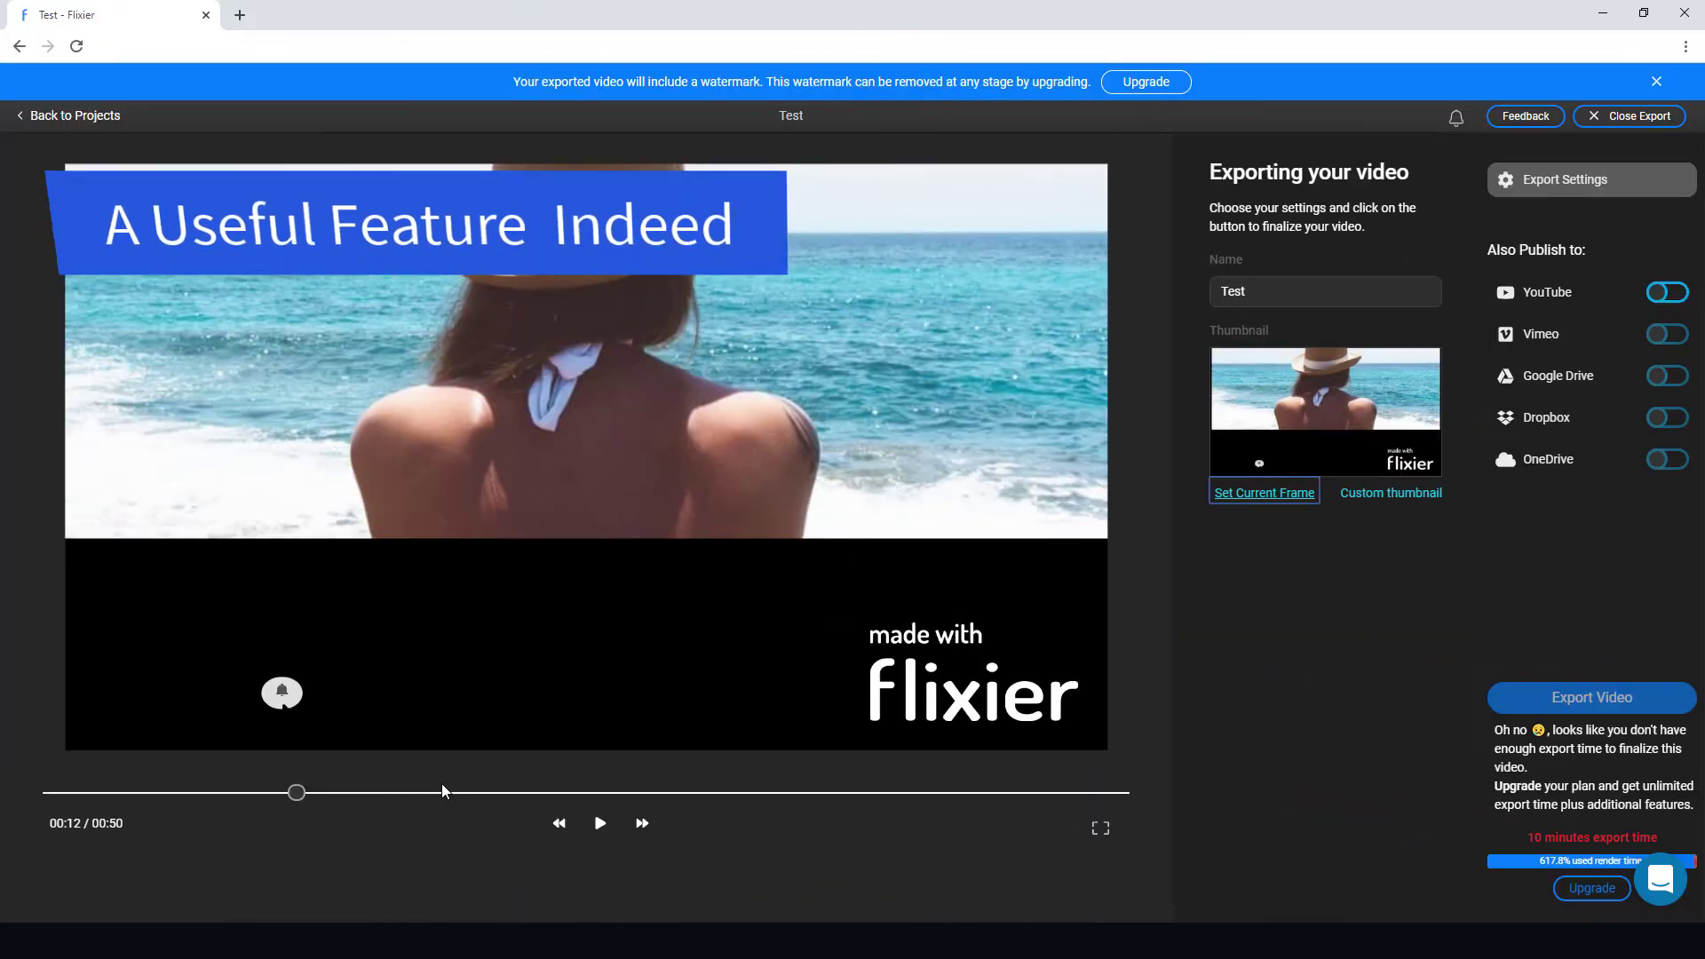
Find the frame at 00:17 with the "Summer At the Beach" title and set it as the export thumbnail.
click(443, 791)
click(502, 791)
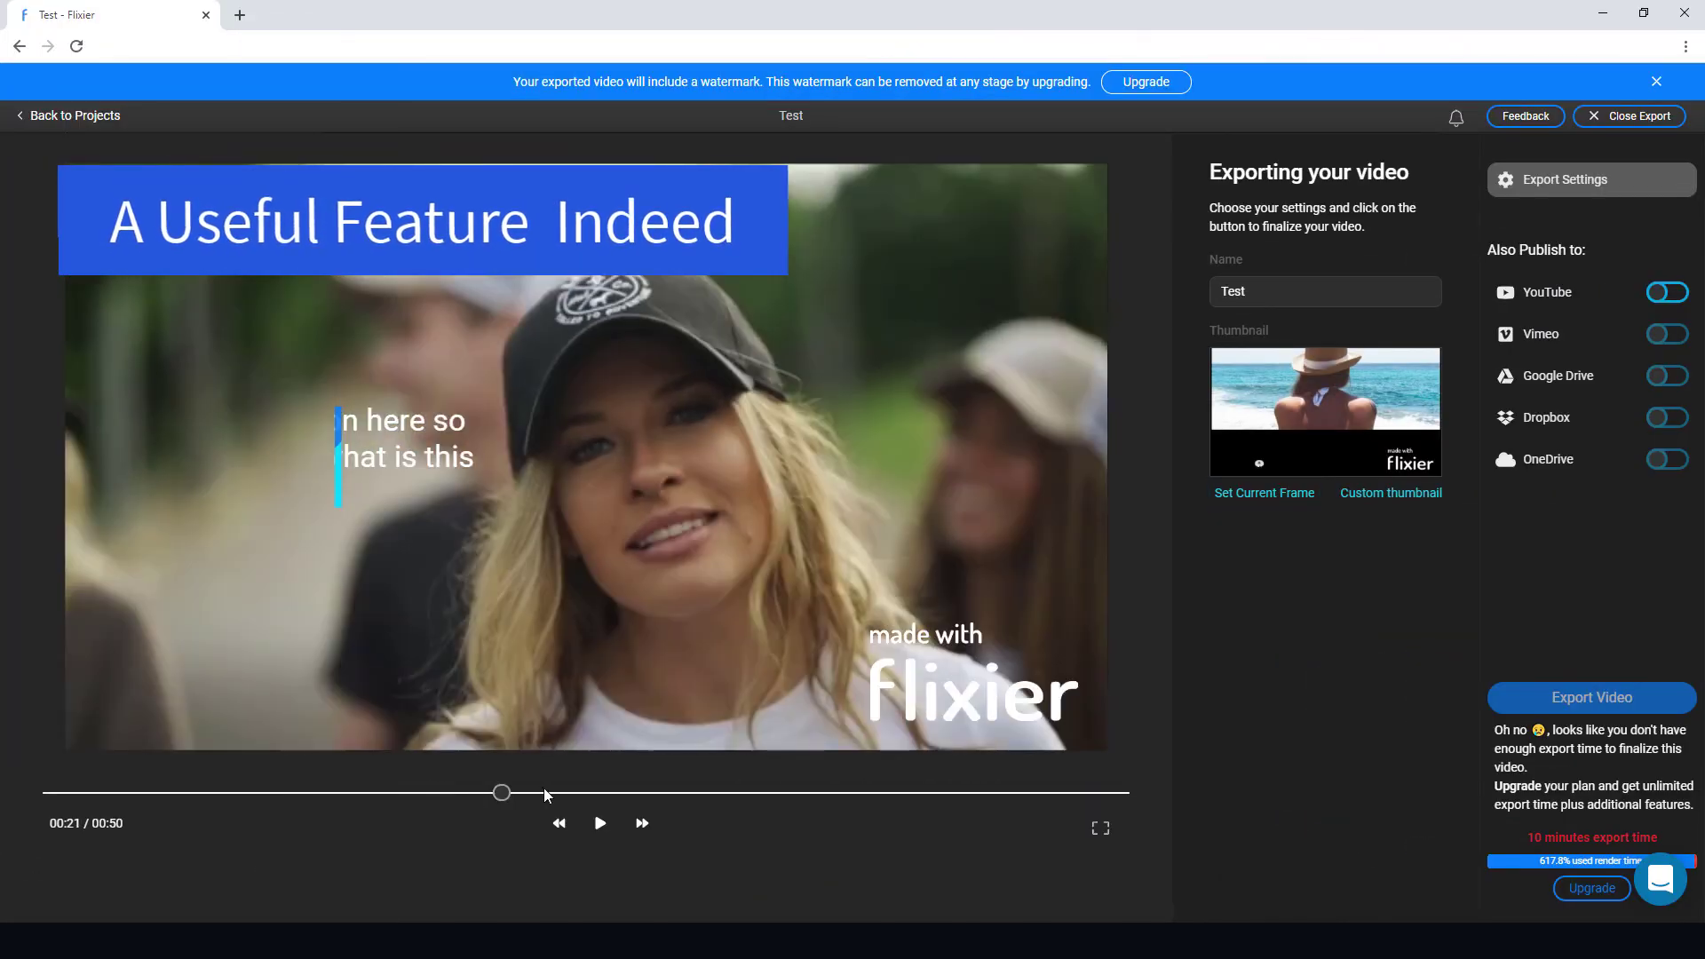
click(543, 791)
click(487, 791)
click(448, 791)
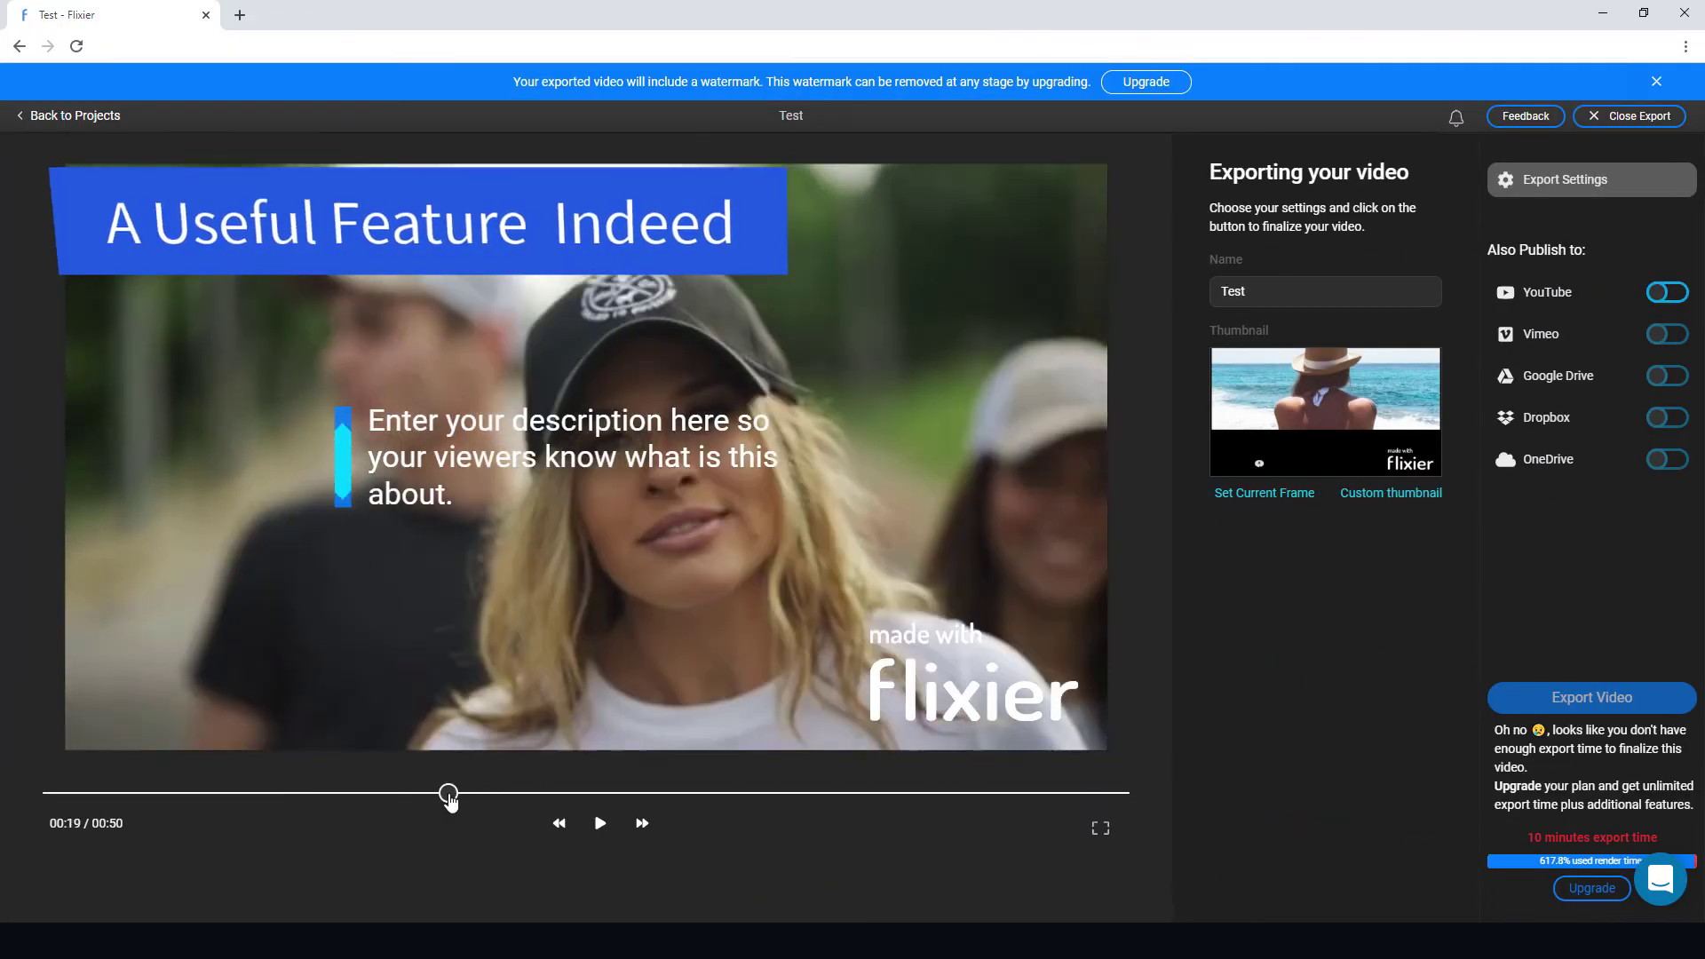
click(405, 791)
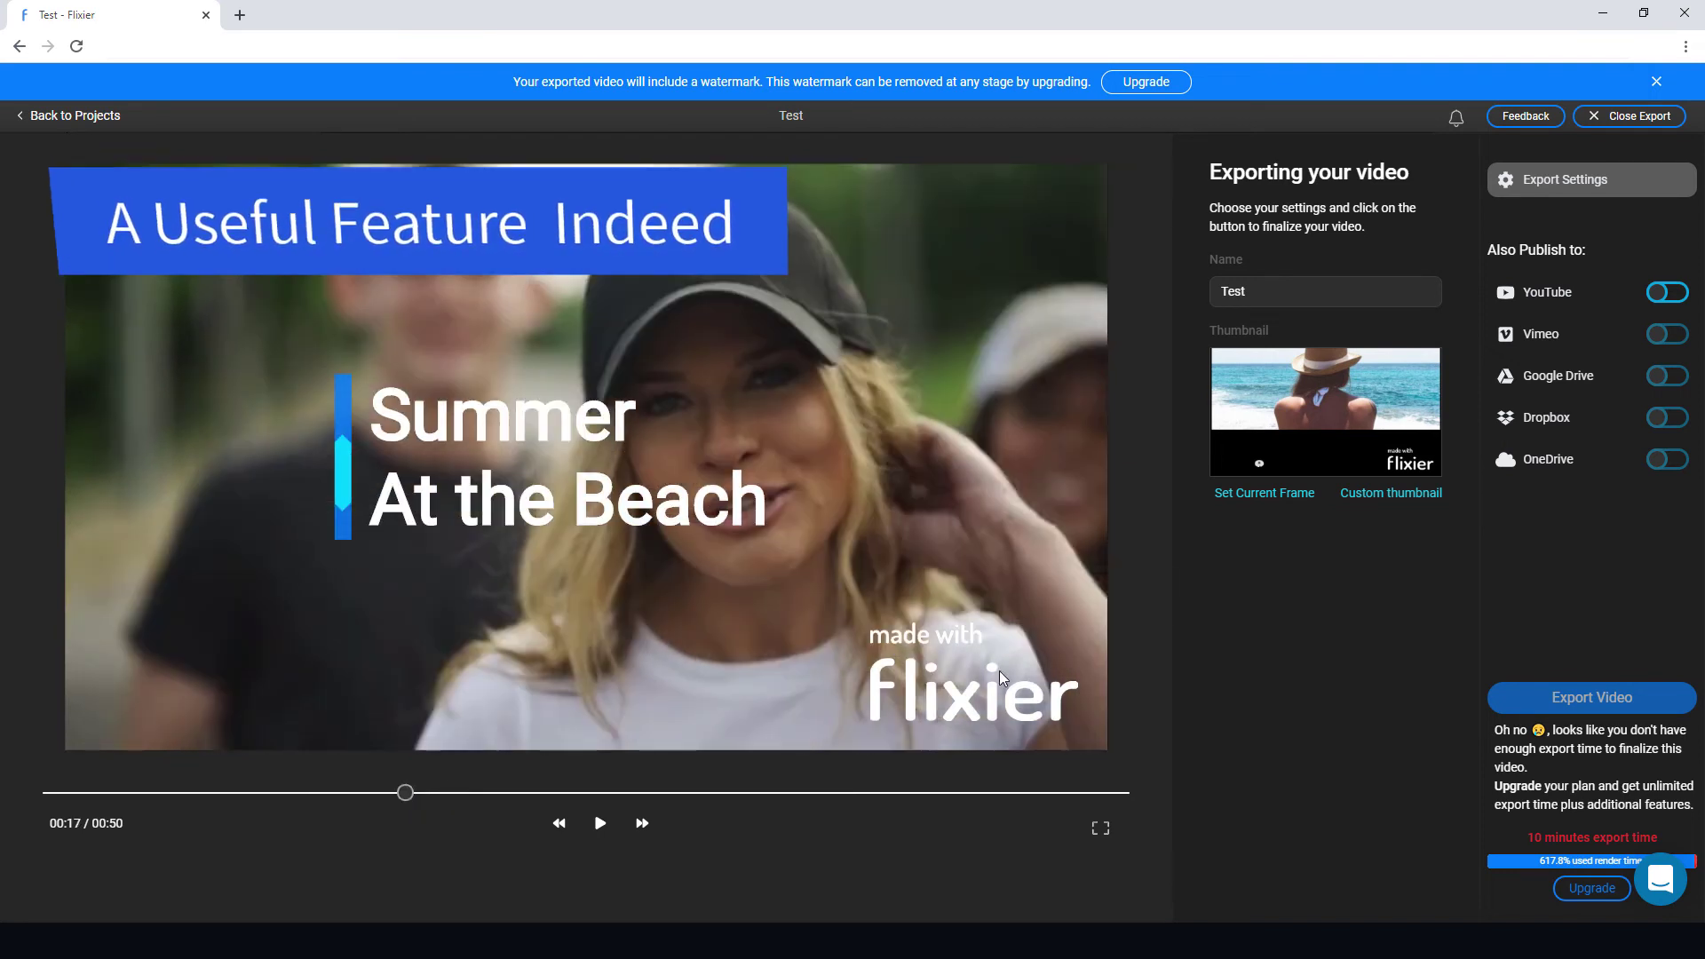
click(1264, 492)
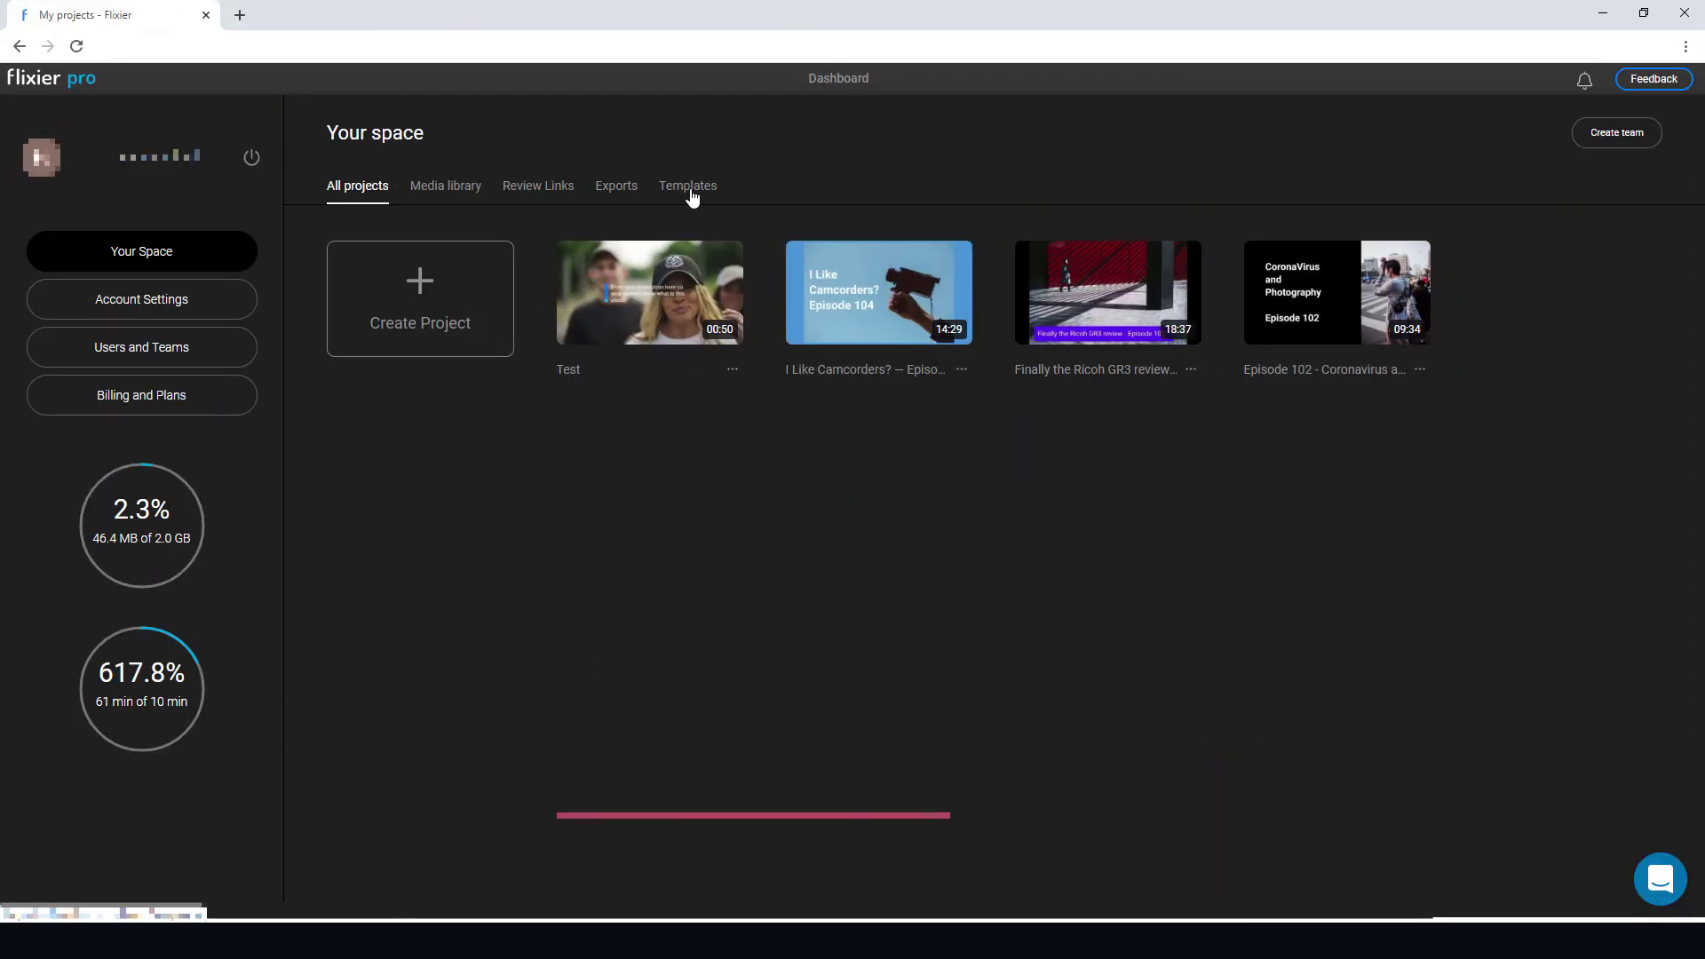
Open the Black Friday #2 project from the templates collection and play through its preview.
click(690, 189)
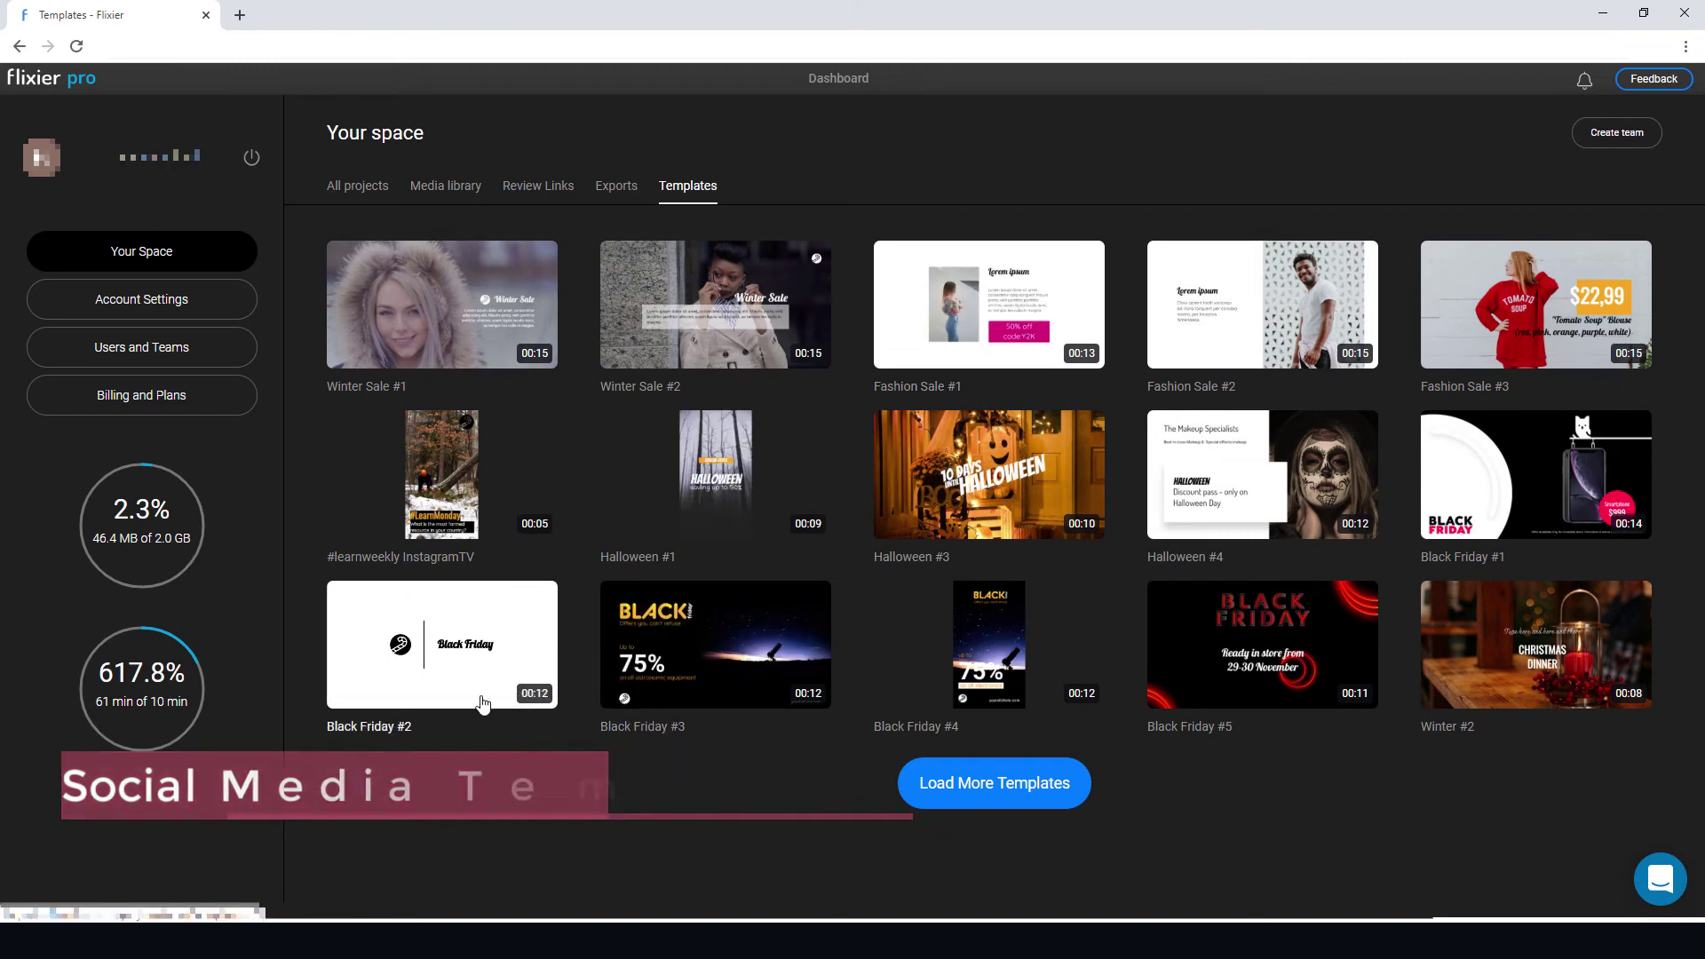
click(454, 653)
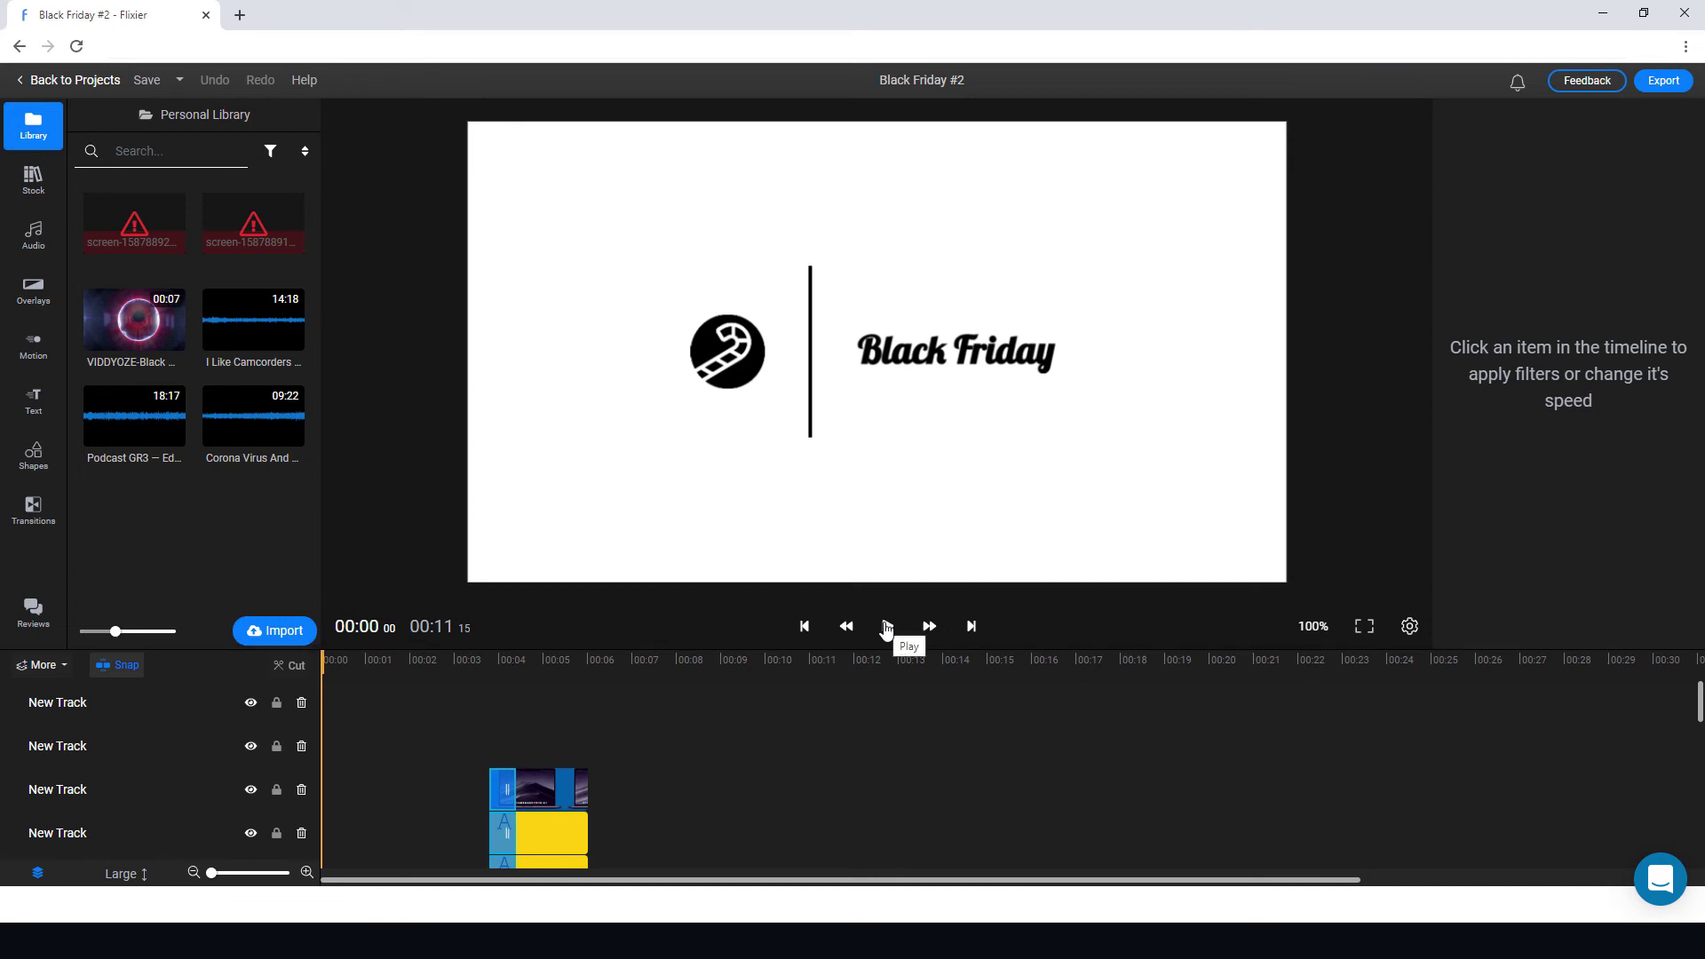
click(885, 627)
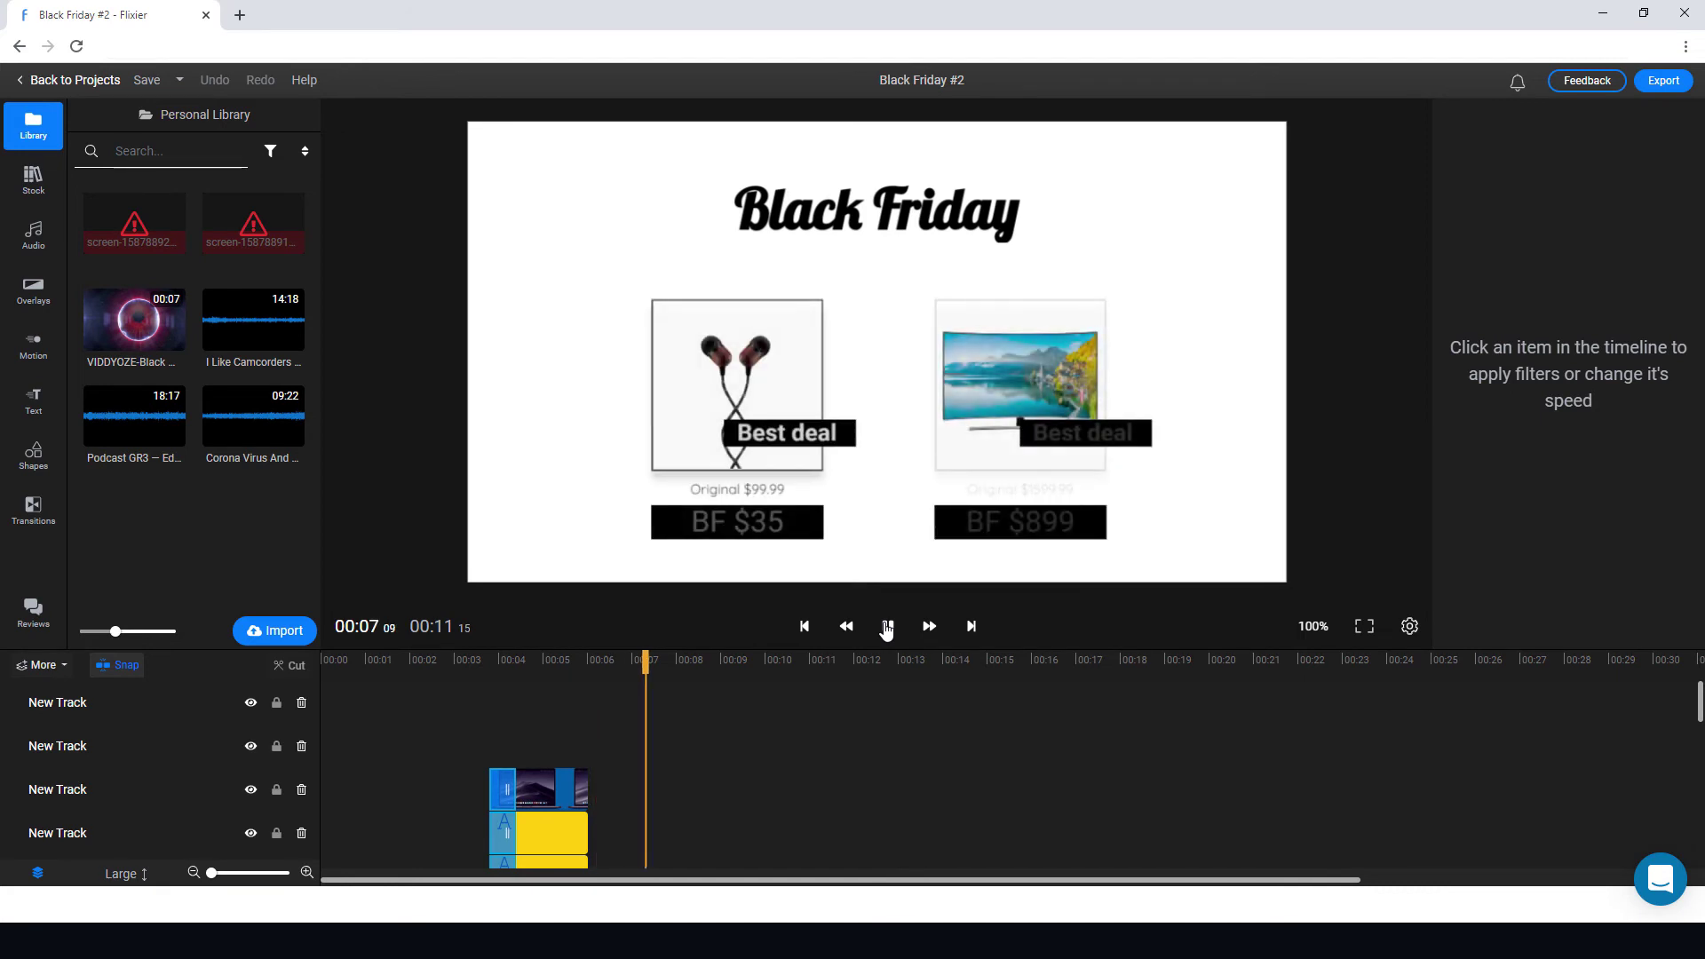
click(885, 627)
Change the laptop's price text to "BF $1.00" in the four-product scene, and move the playhead back to about 00:02.
click(544, 664)
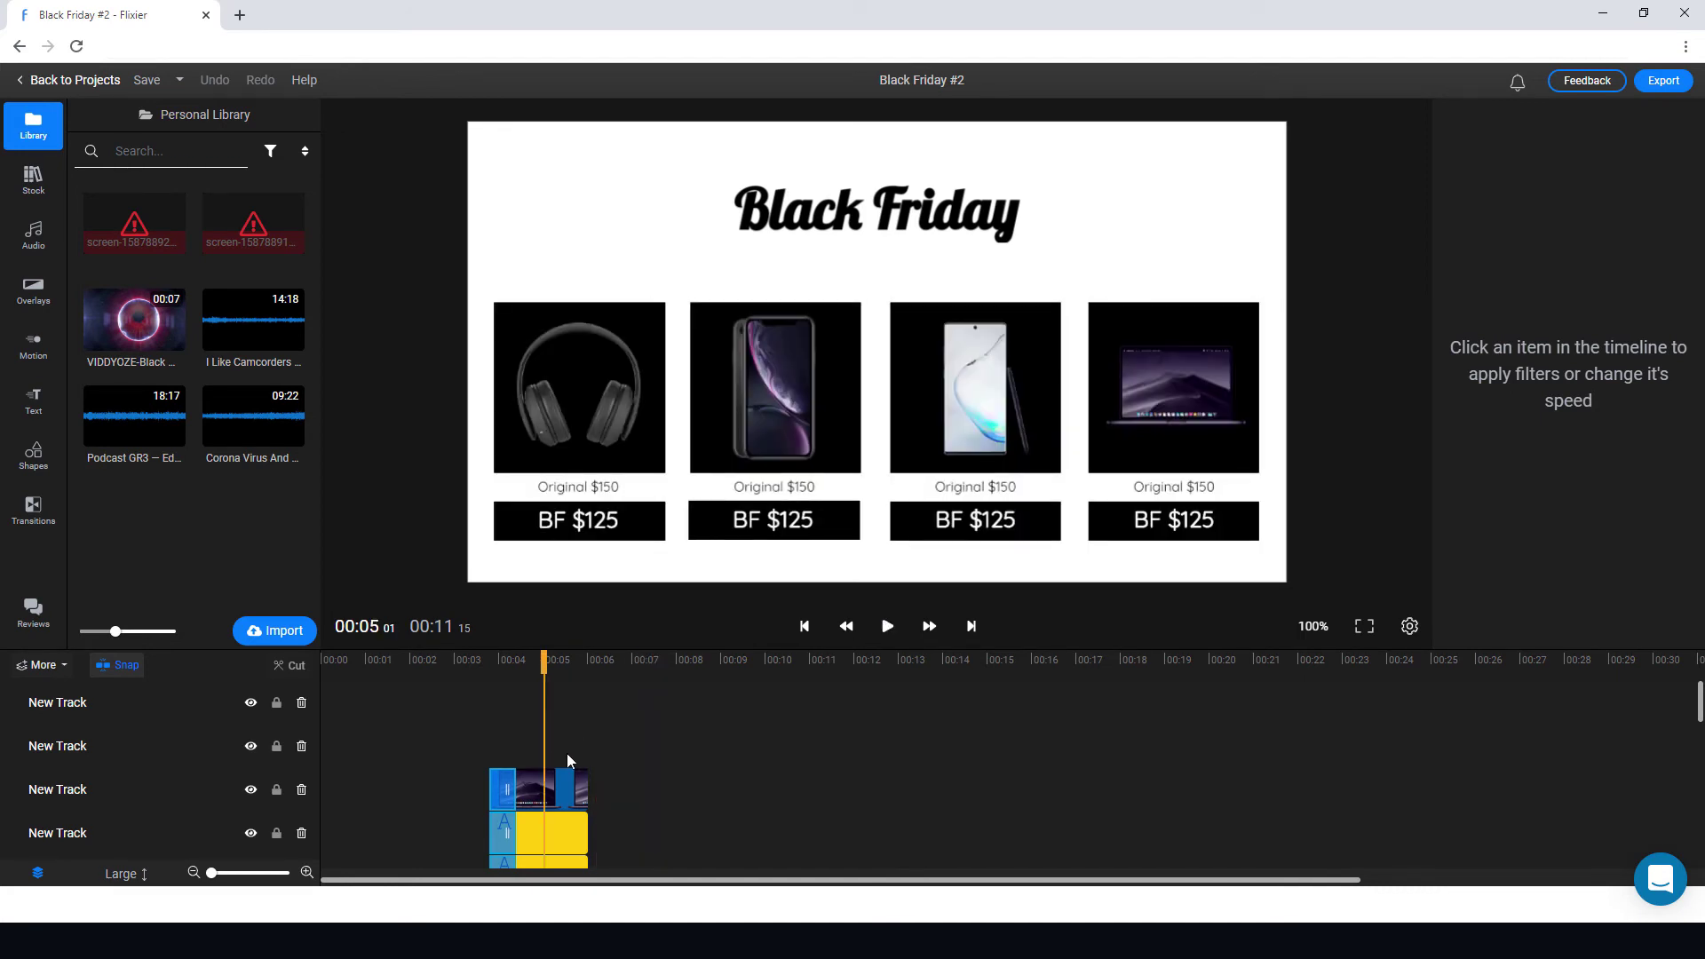
scroll(648, 761, down, 2)
click(538, 703)
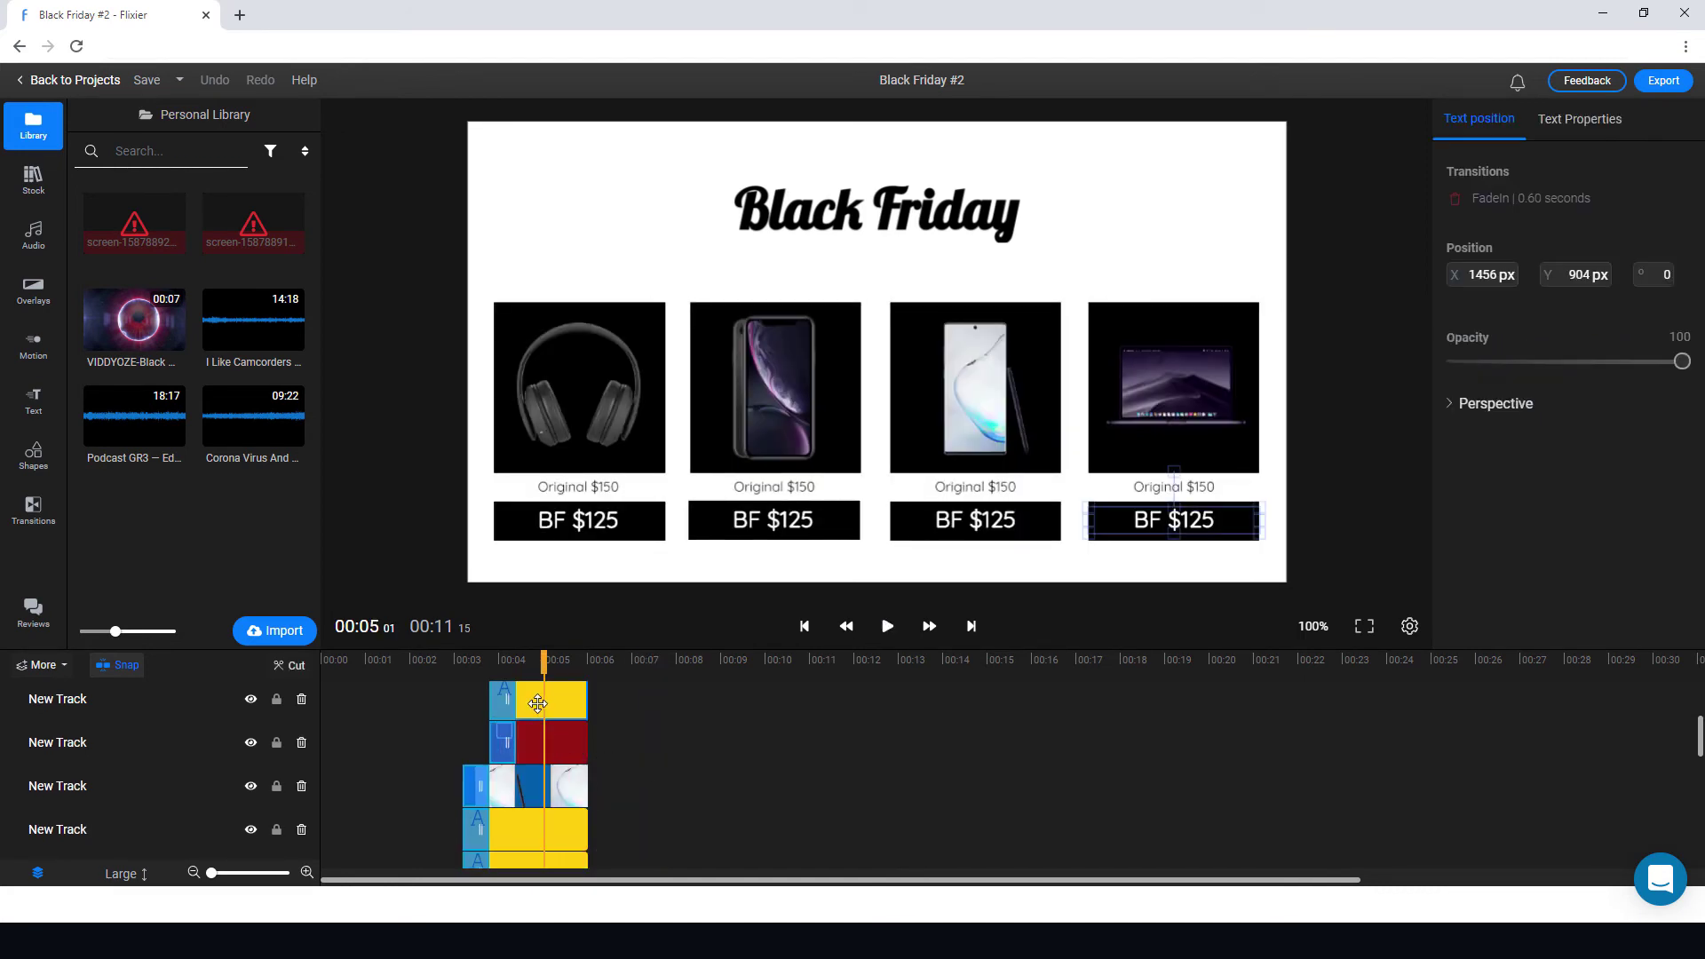
double_click(1213, 520)
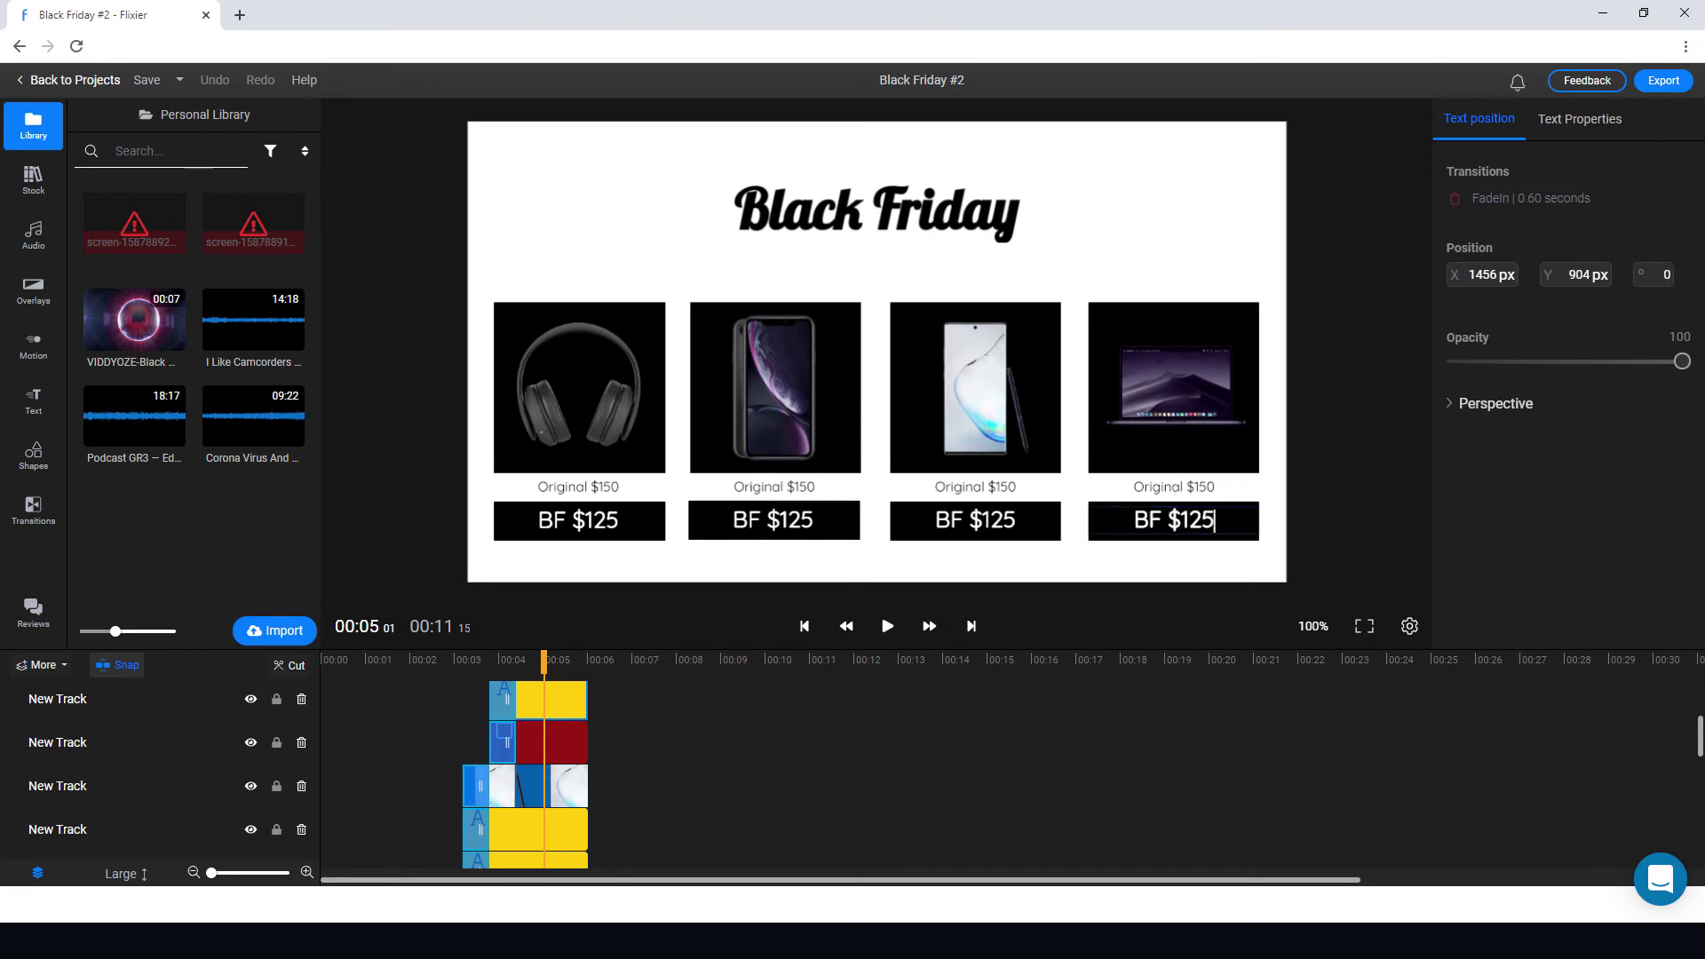
key(BackSpace)
key(BackSpace)
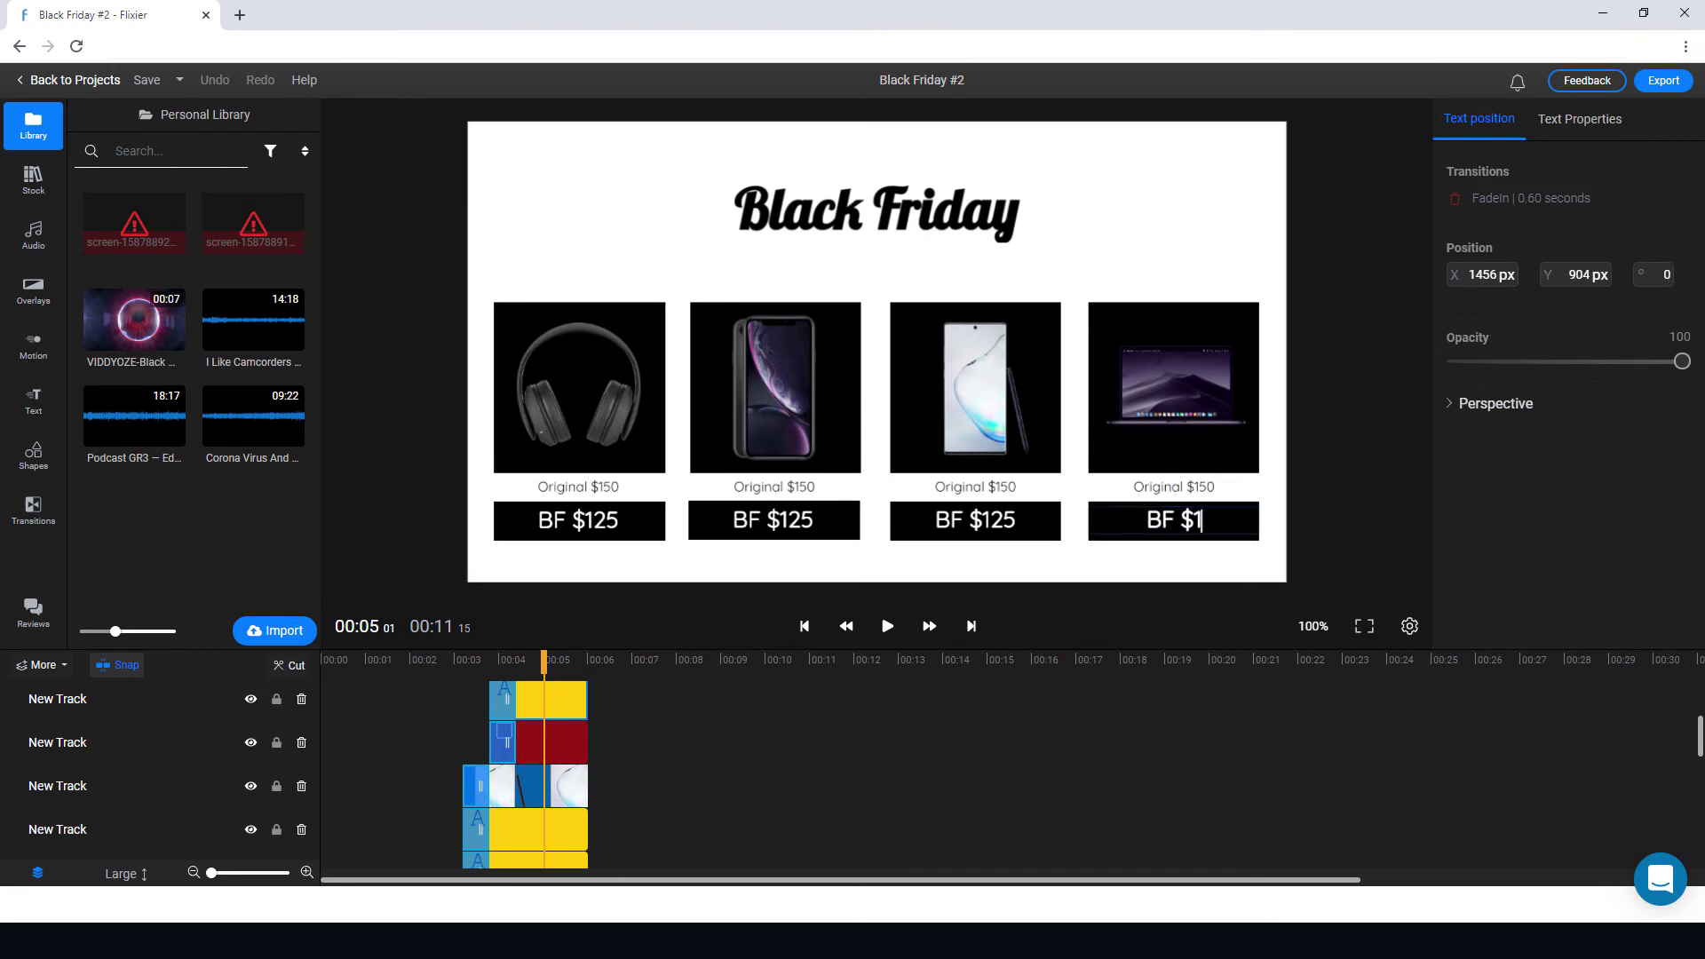
text(.00)
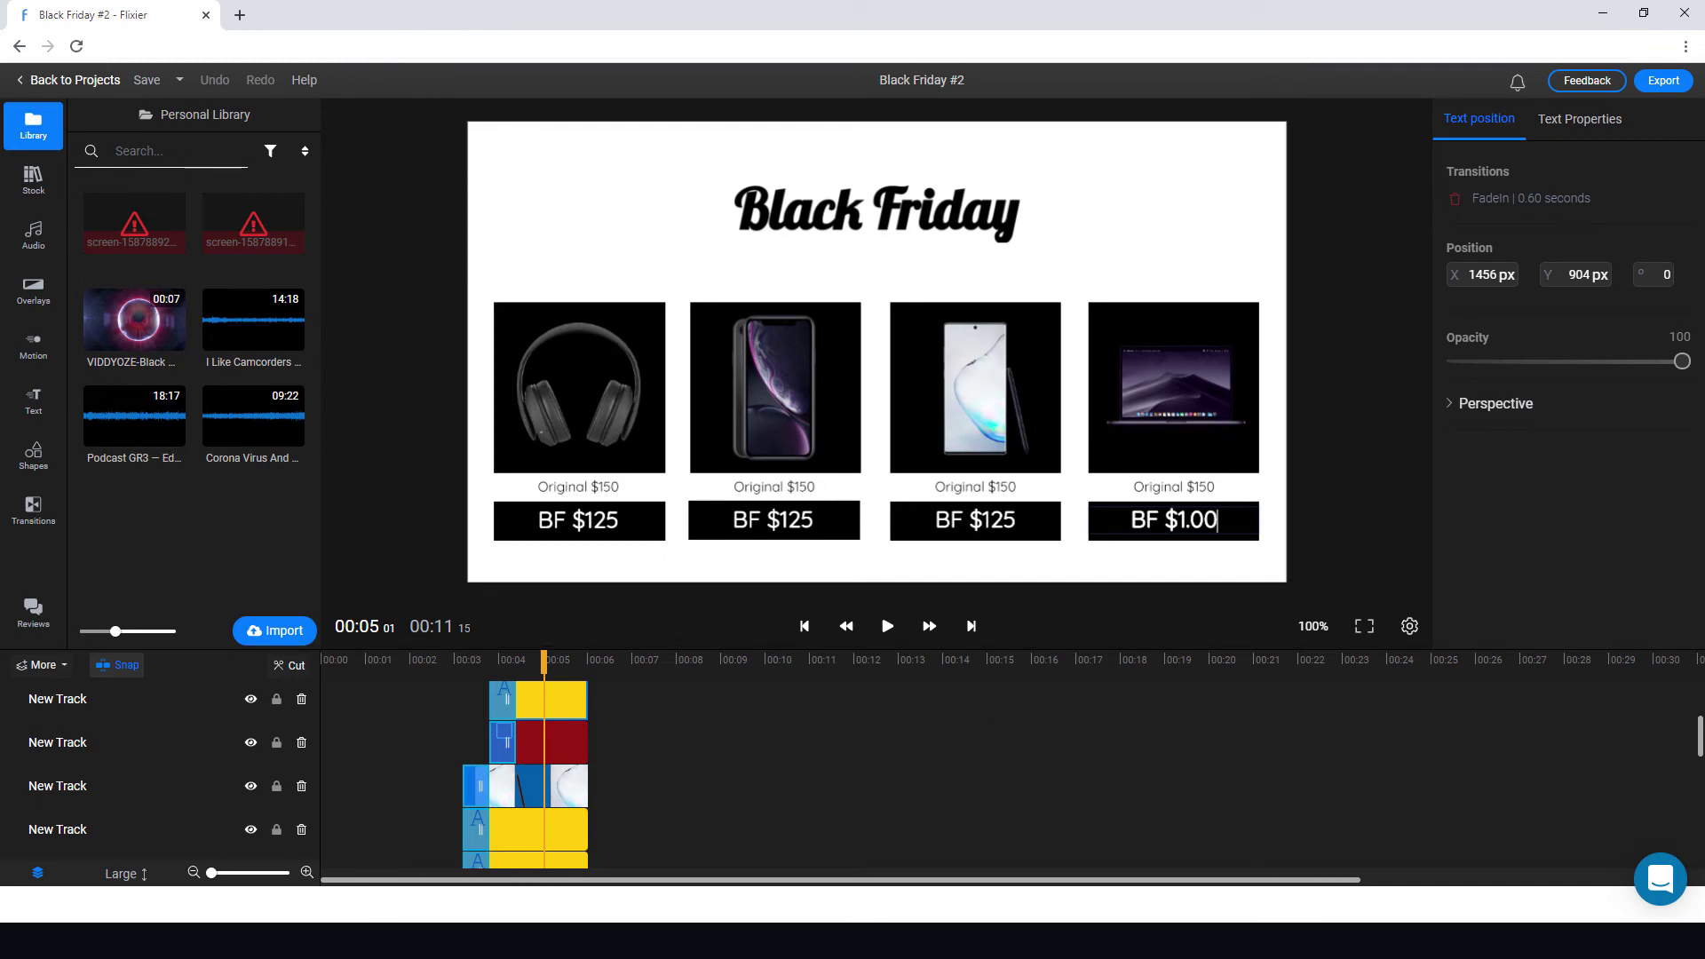
drag(545, 649, 445, 659)
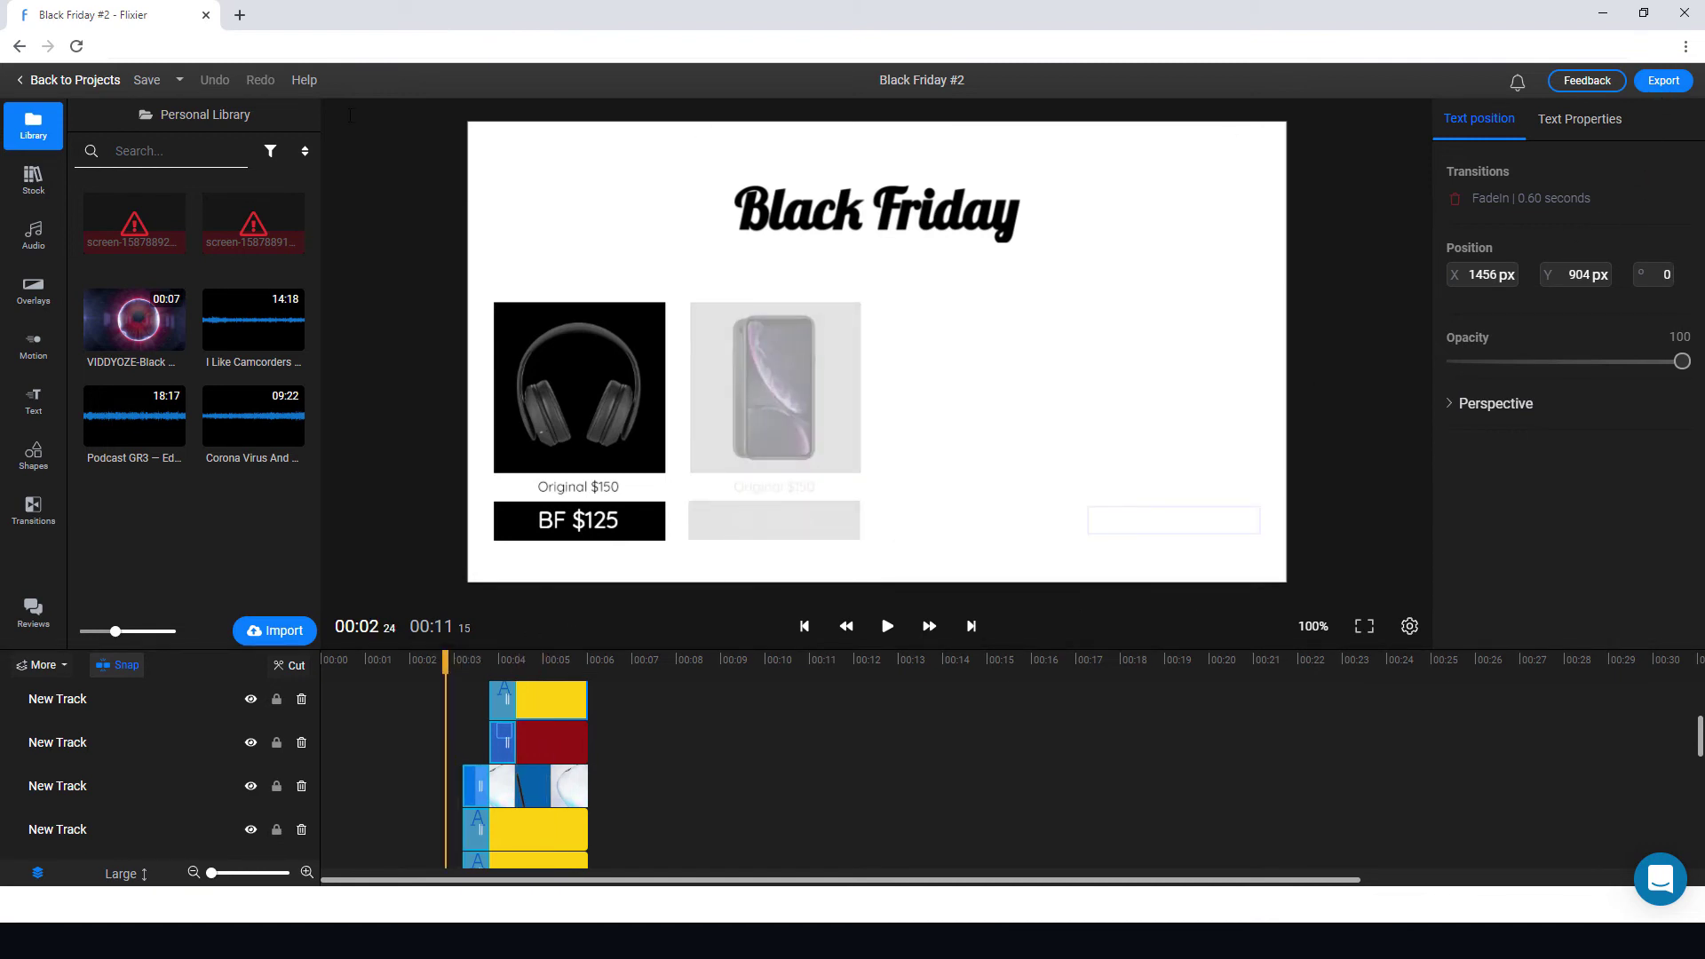
Leave the Black Friday #2 template and, in the Test project, look through the nature stock clips, summer audio tracks and motion graphics.
click(57, 86)
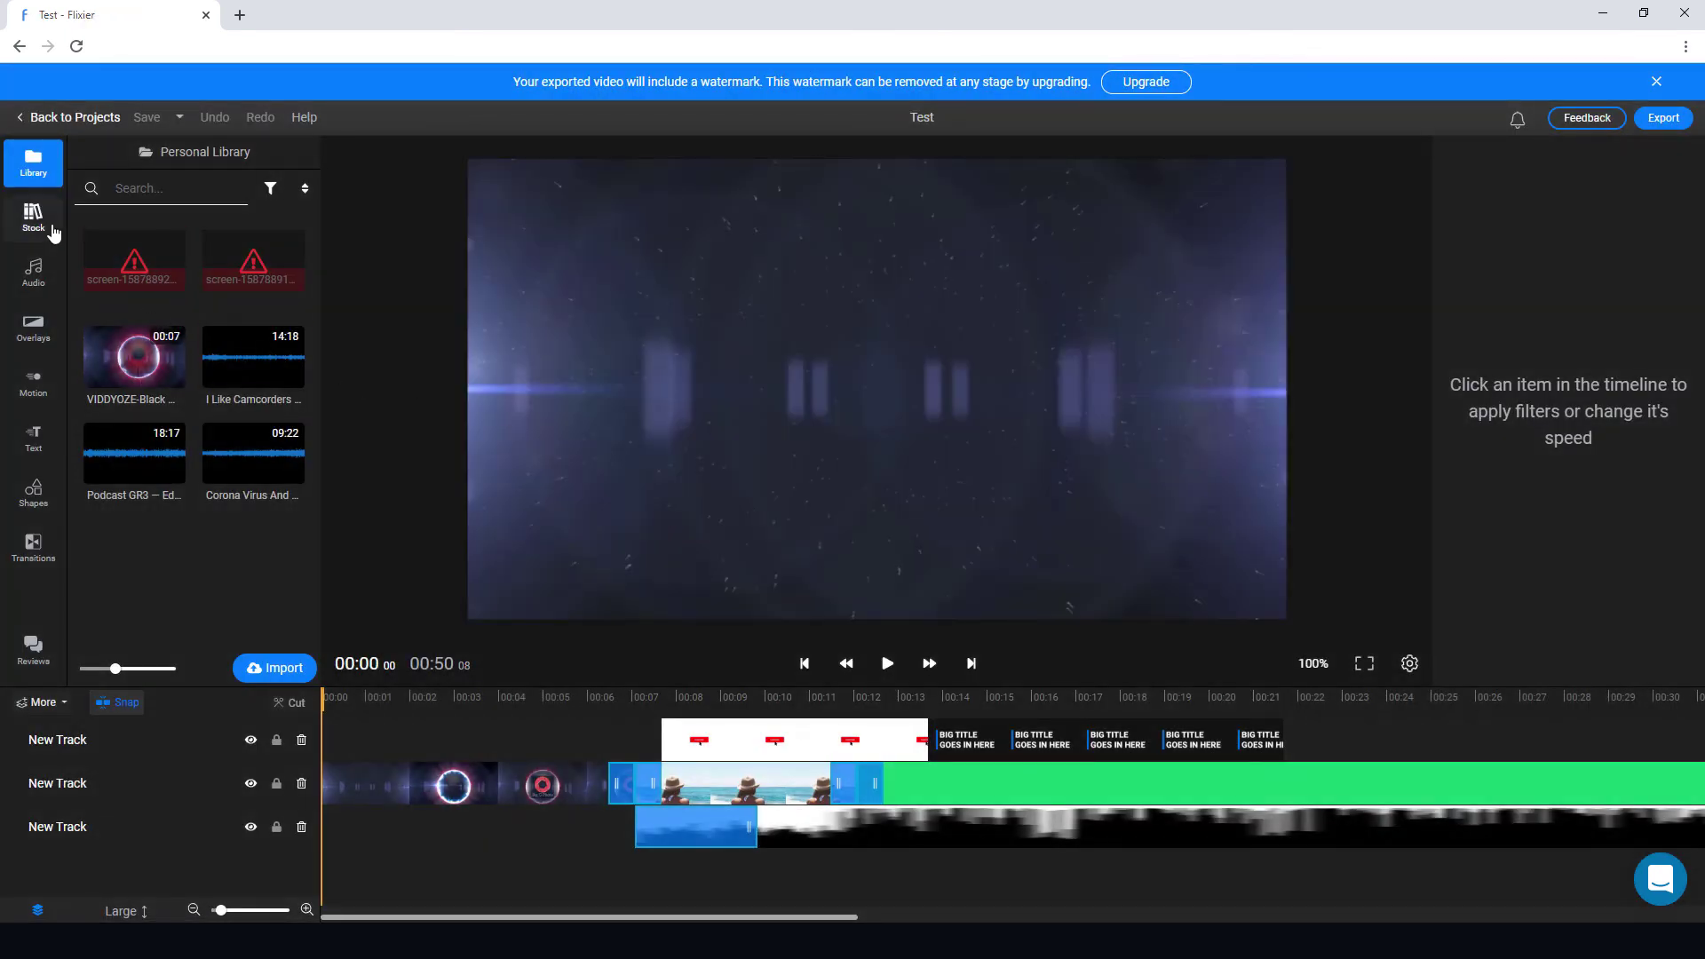
click(51, 229)
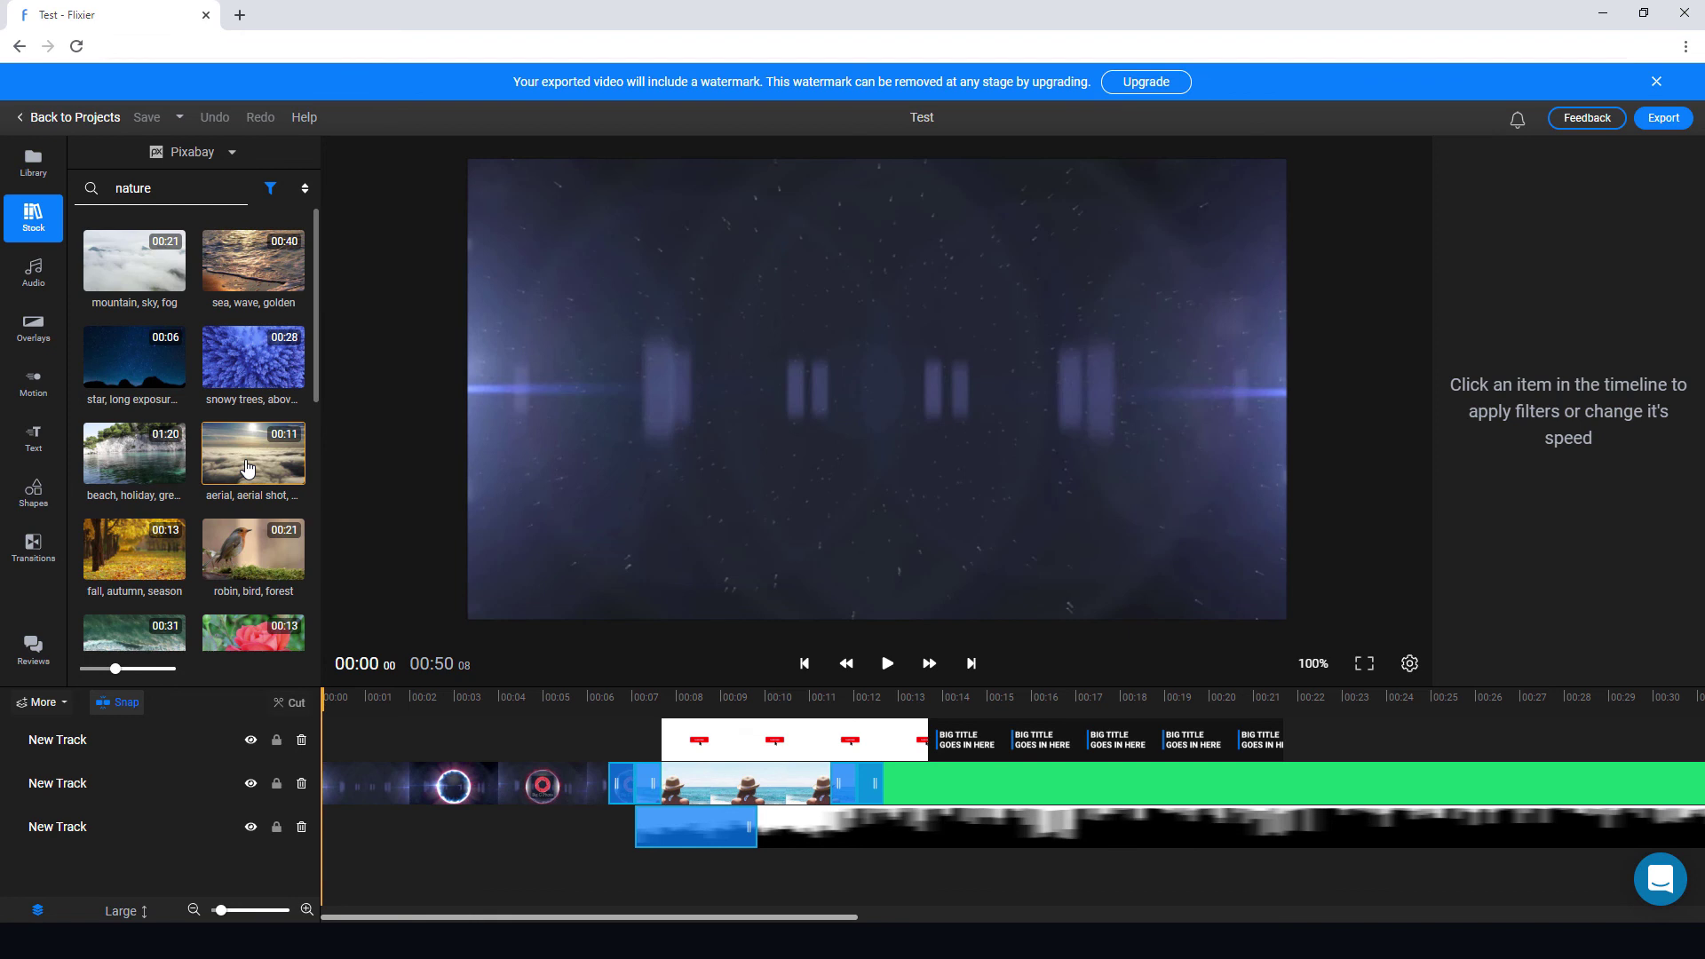
click(33, 271)
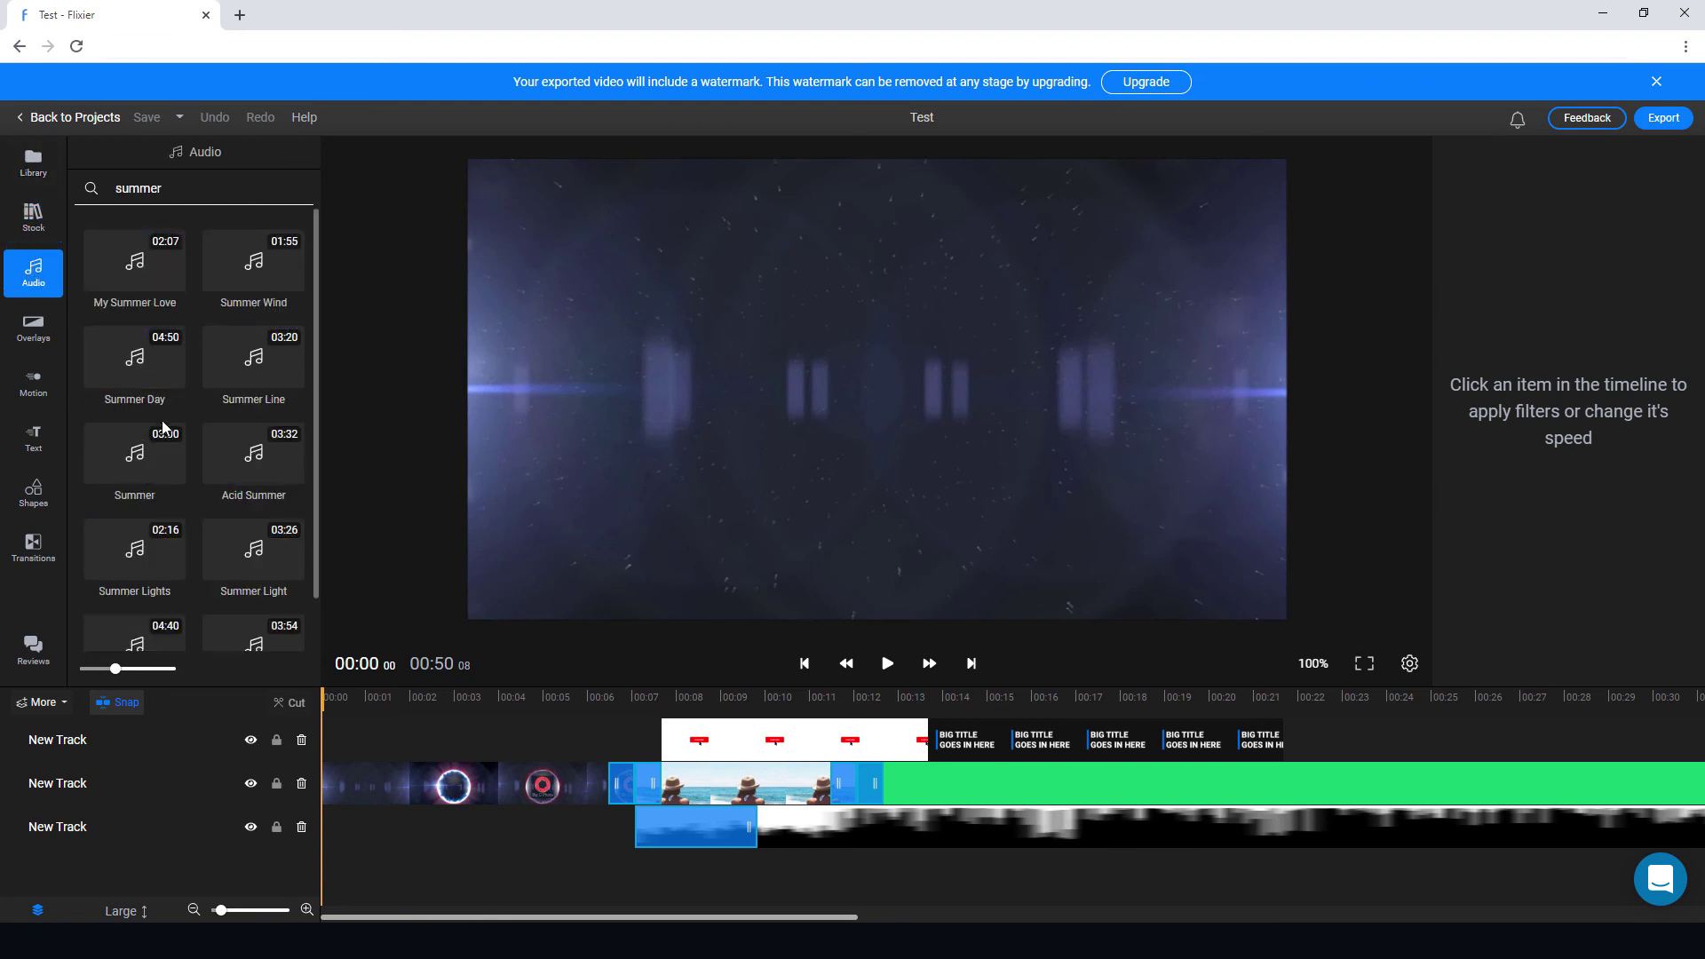
scroll(167, 450, down, 1)
scroll(167, 449, up, 1)
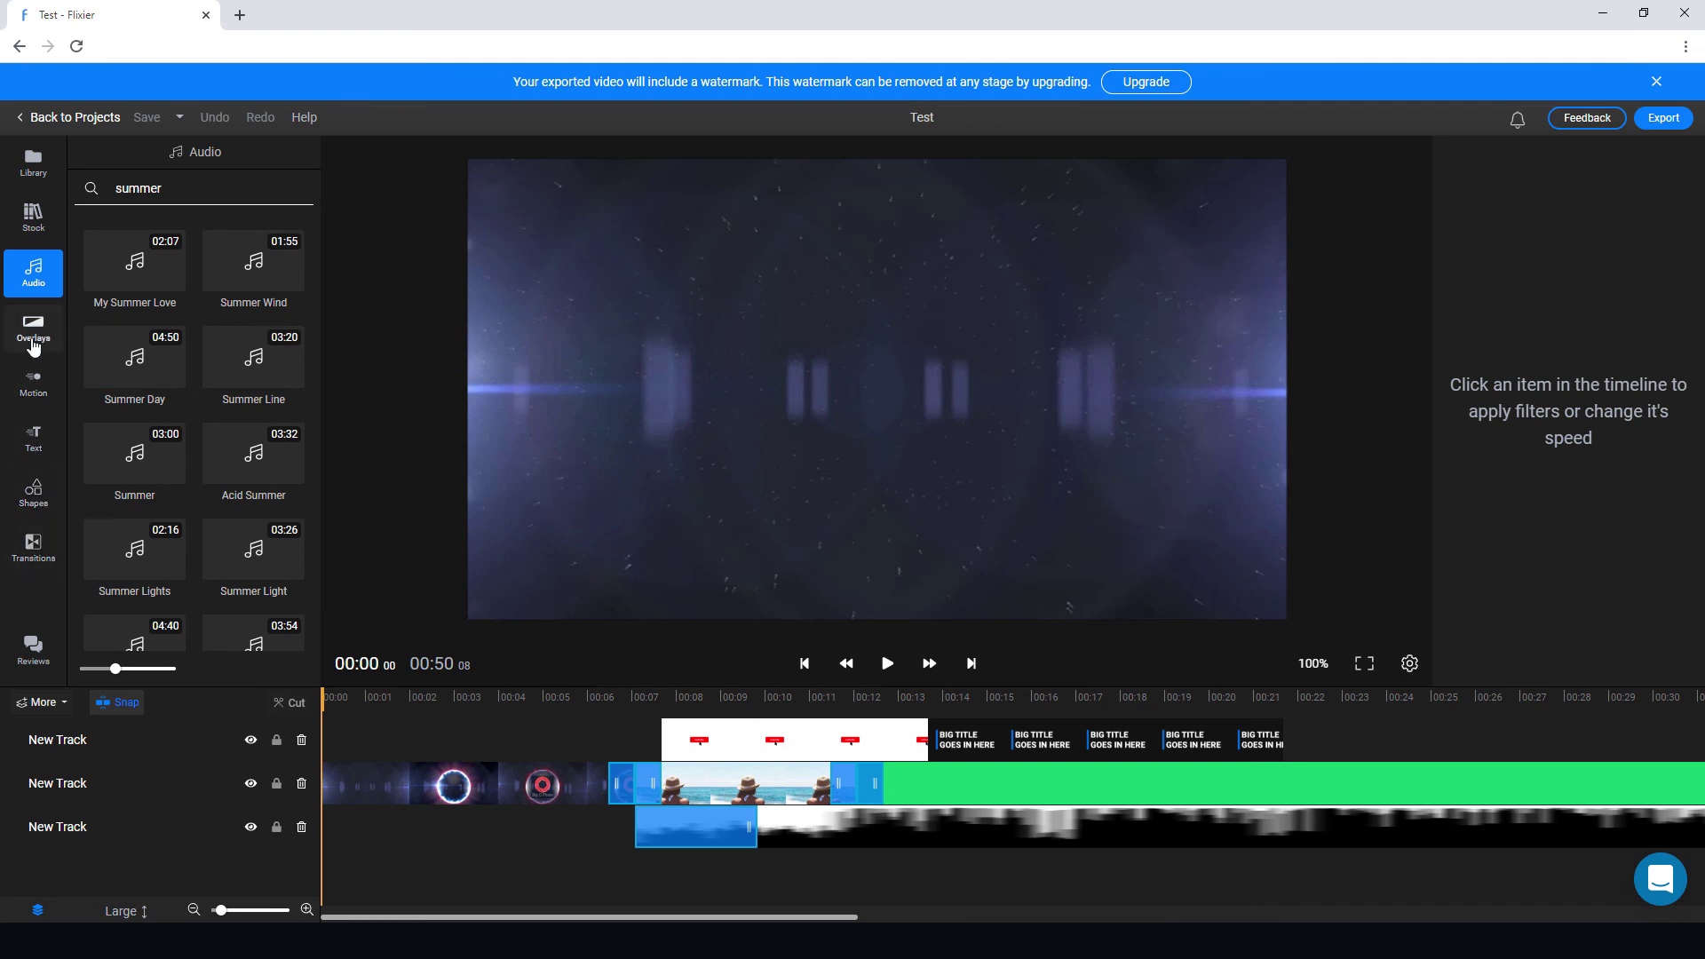
click(35, 401)
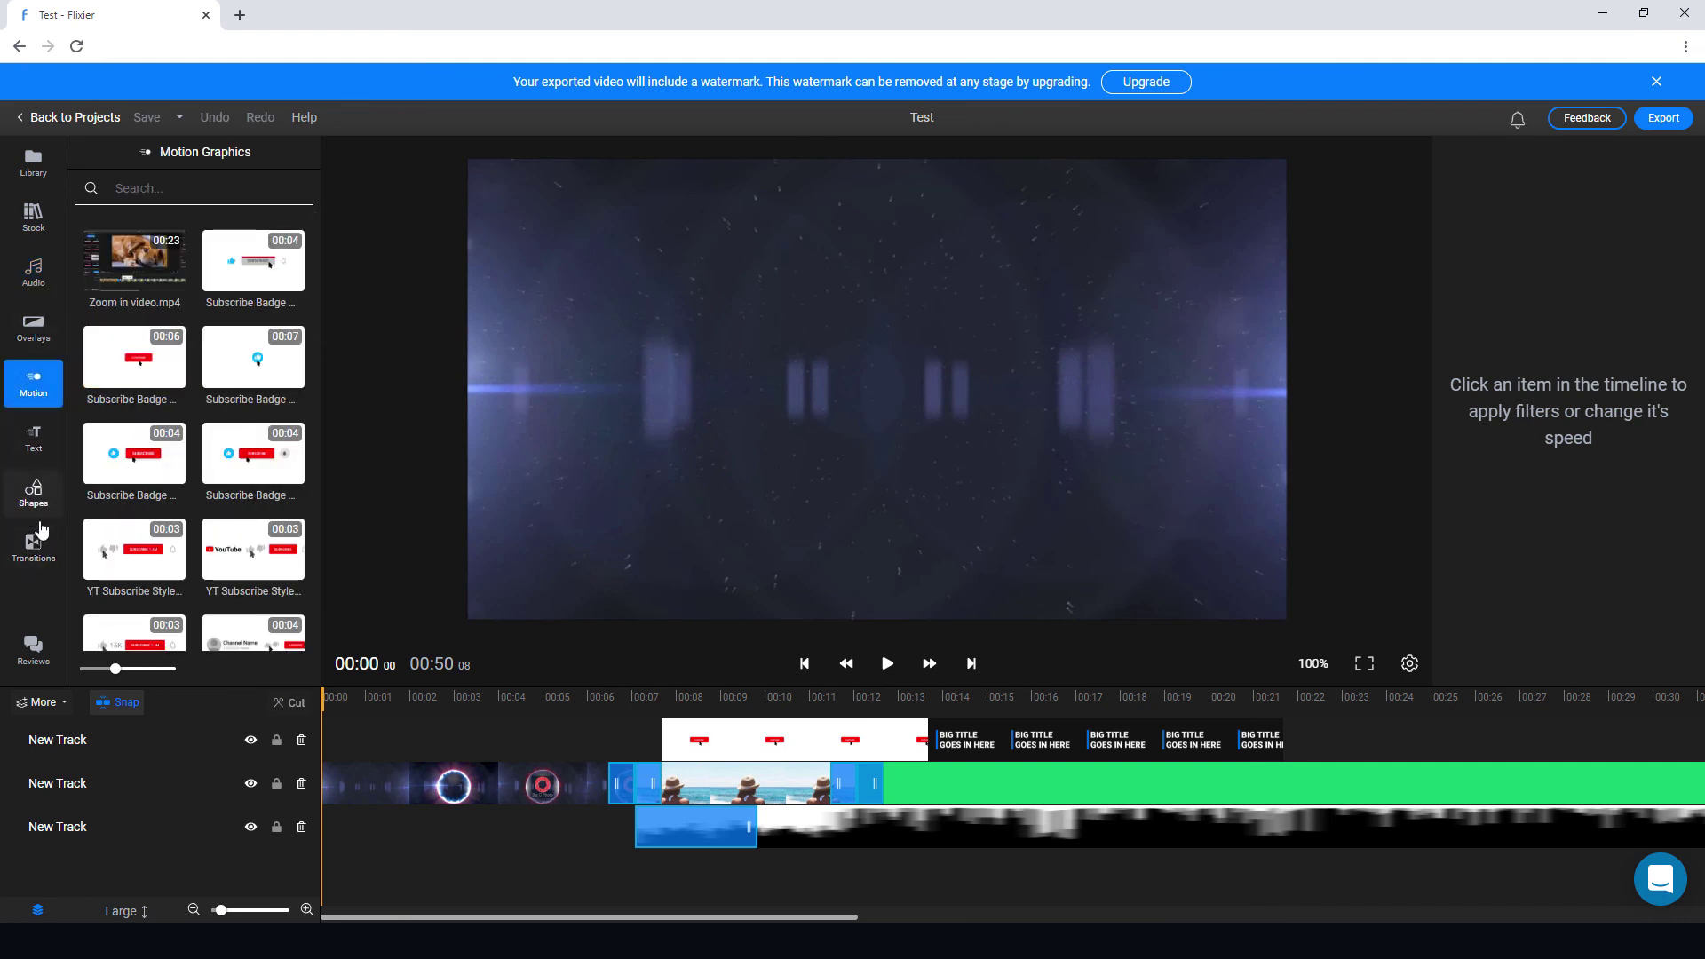
Return to the projects dashboard and view the list of exported videos.
click(67, 117)
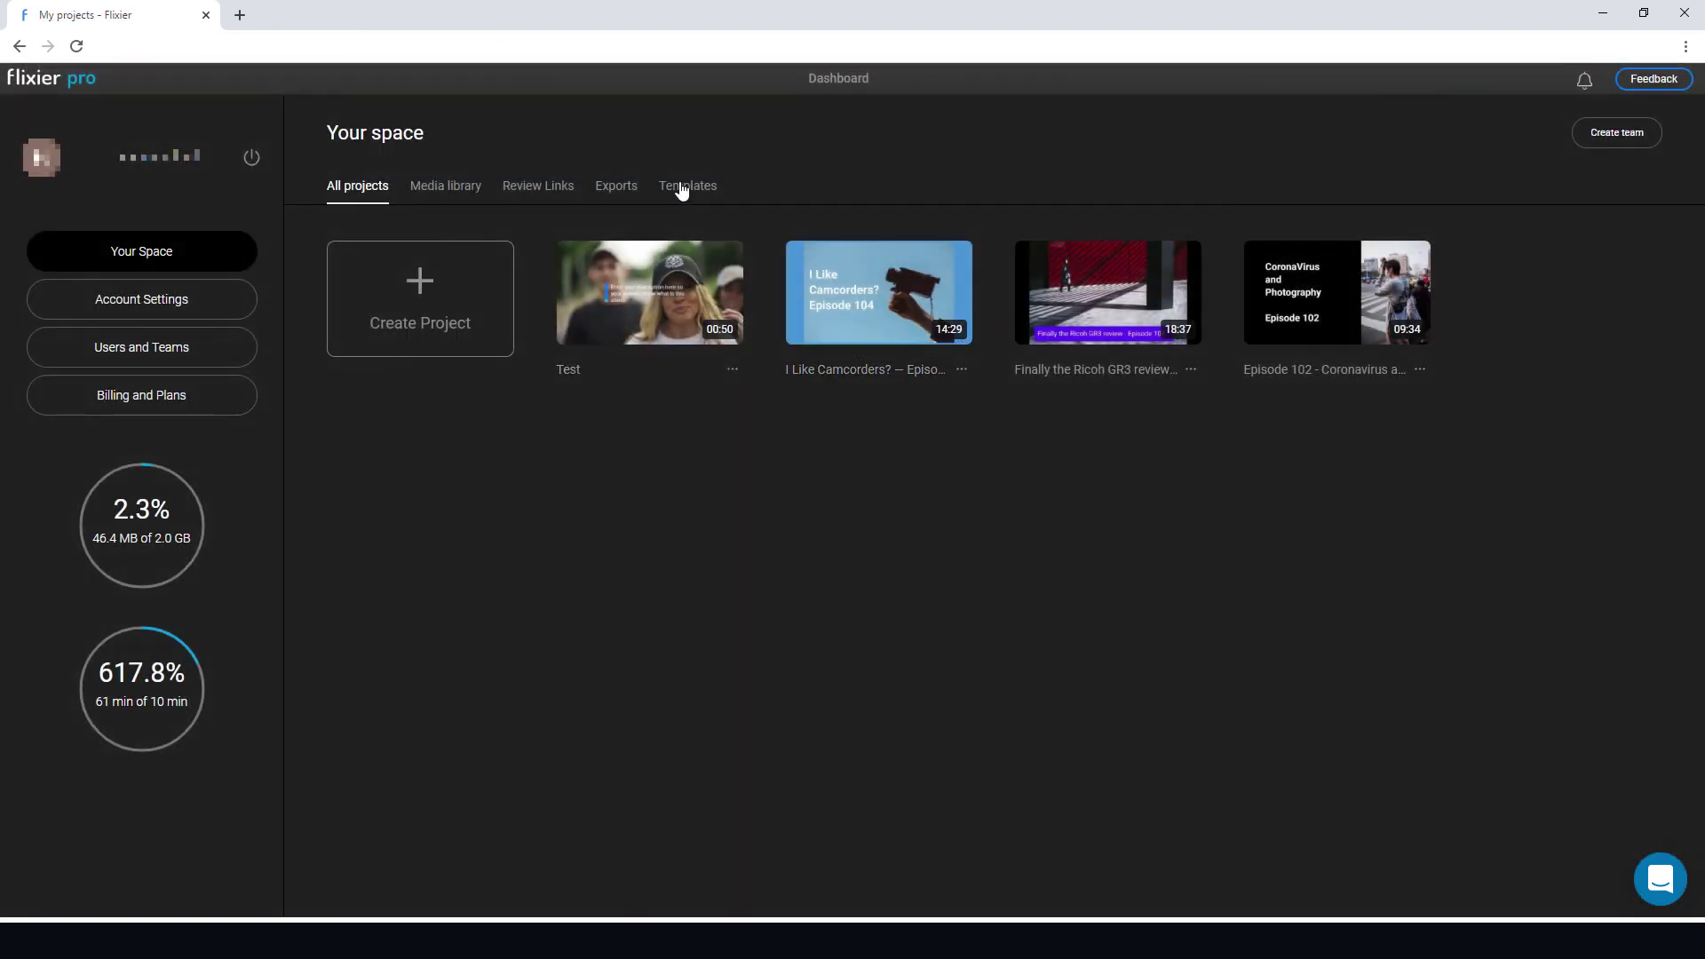
click(614, 186)
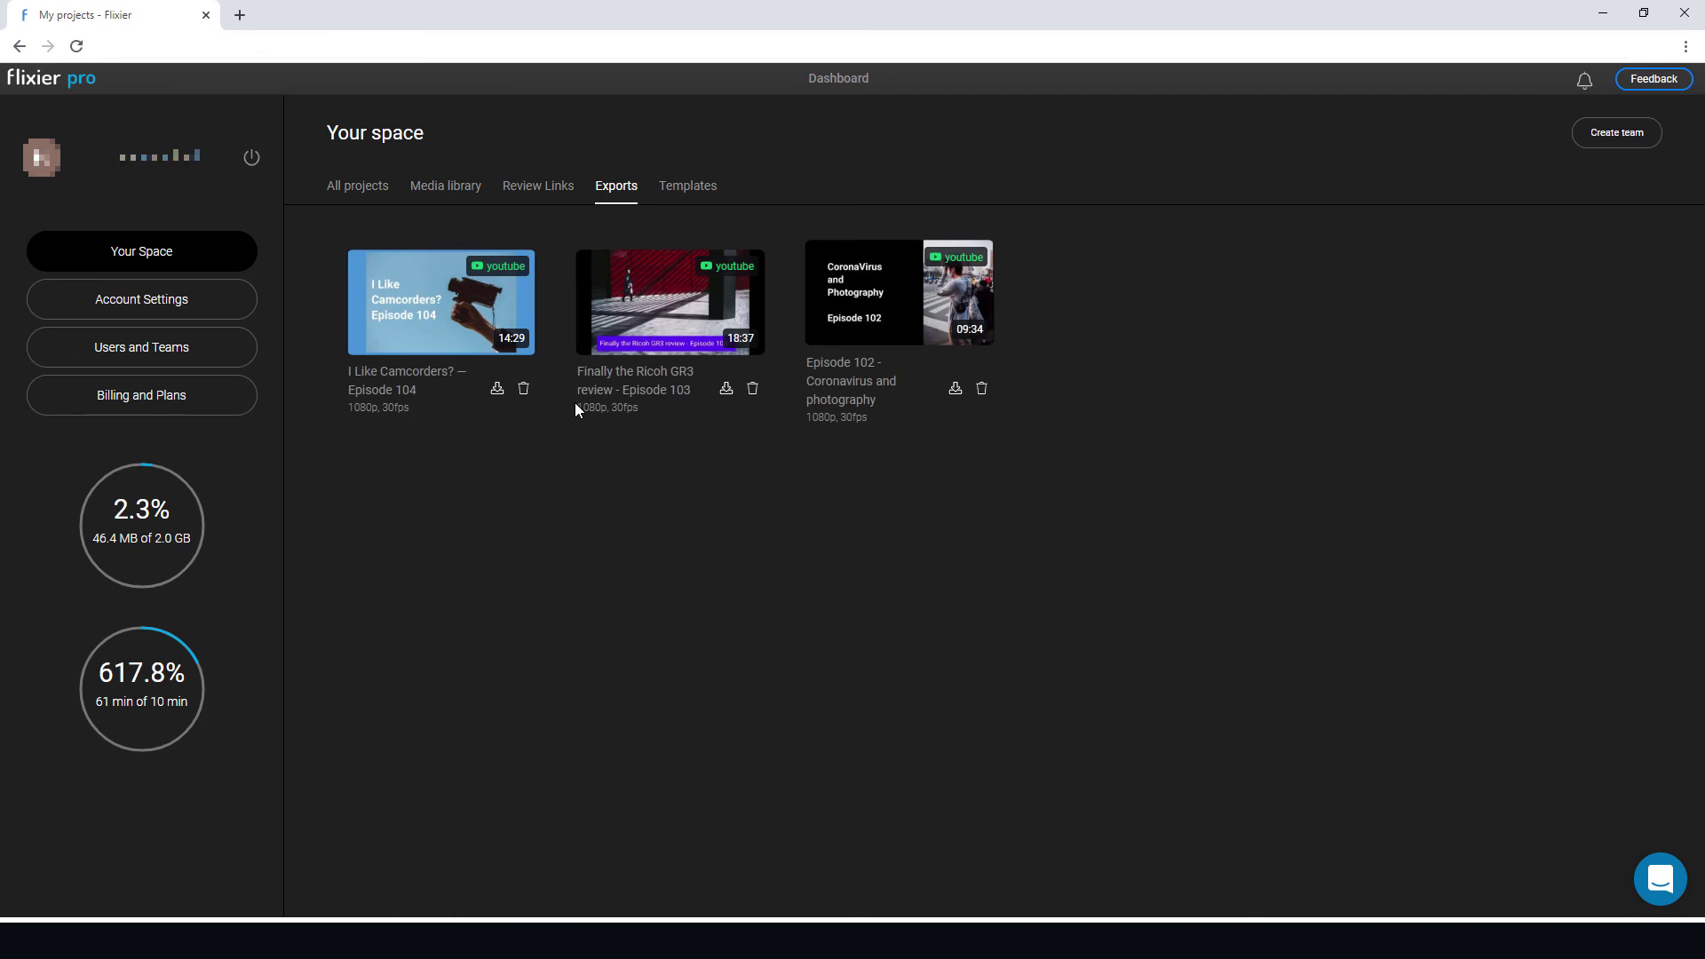